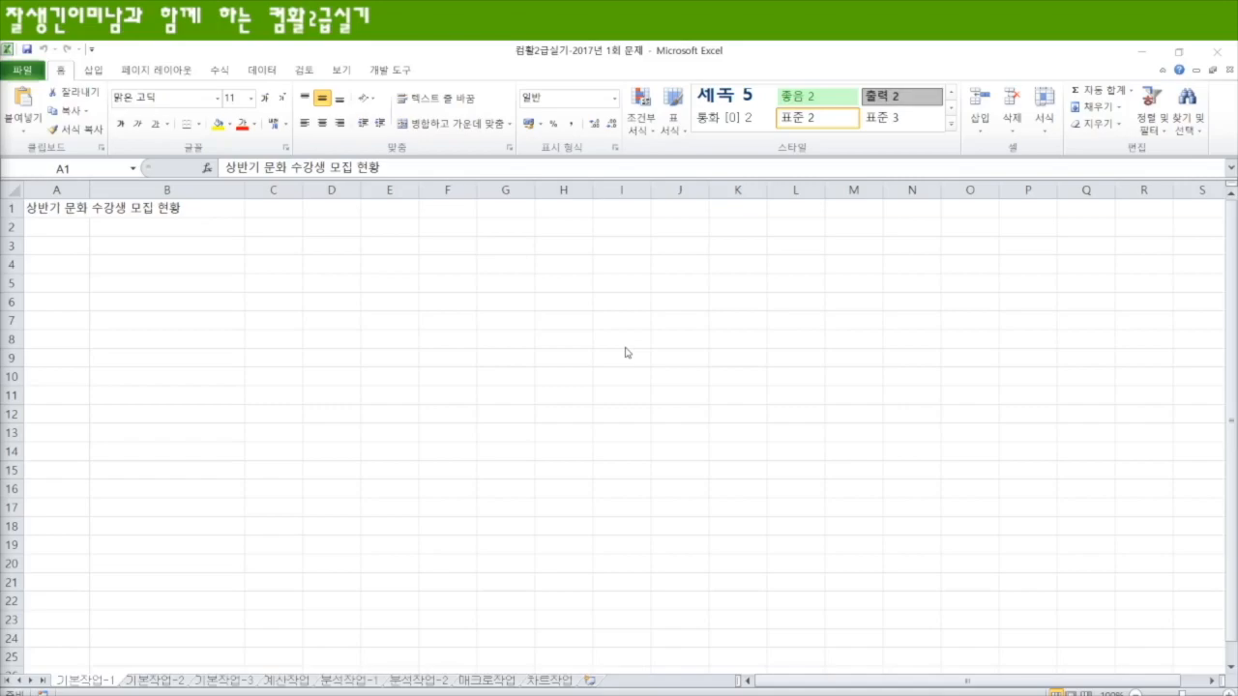
Step: Enter the headers 수강코드, 수강명 and 신청대상 in cells A3 to C3
click(63, 250)
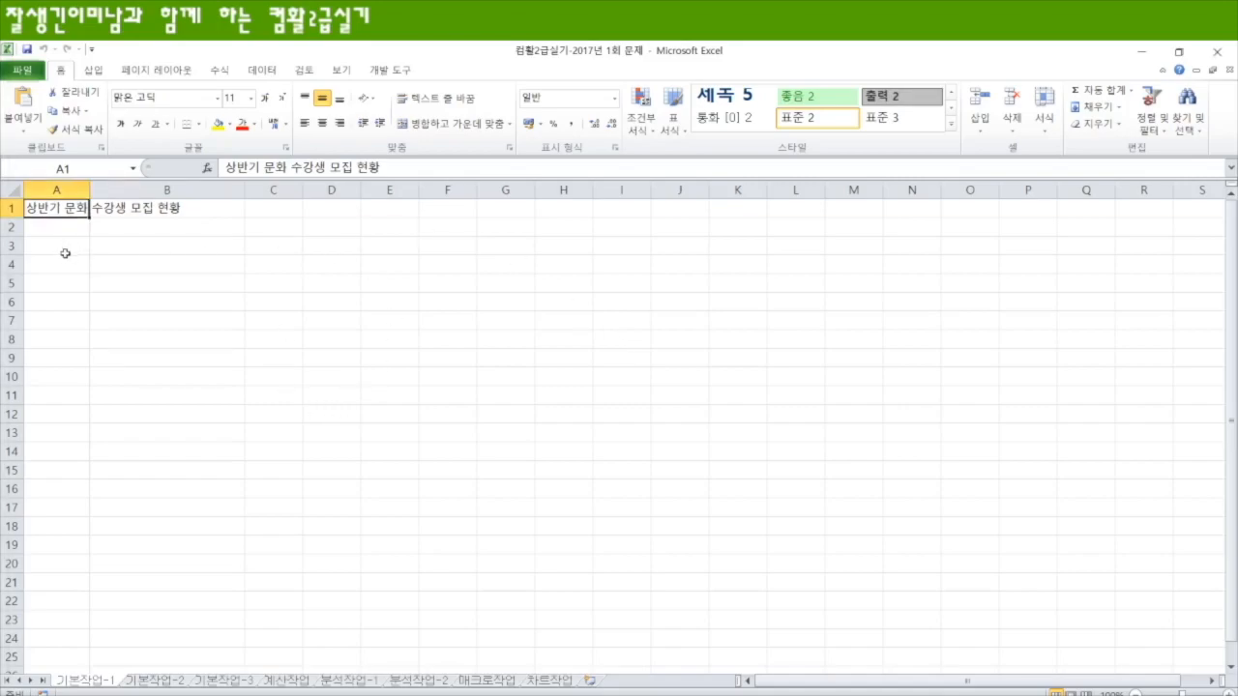
click(65, 253)
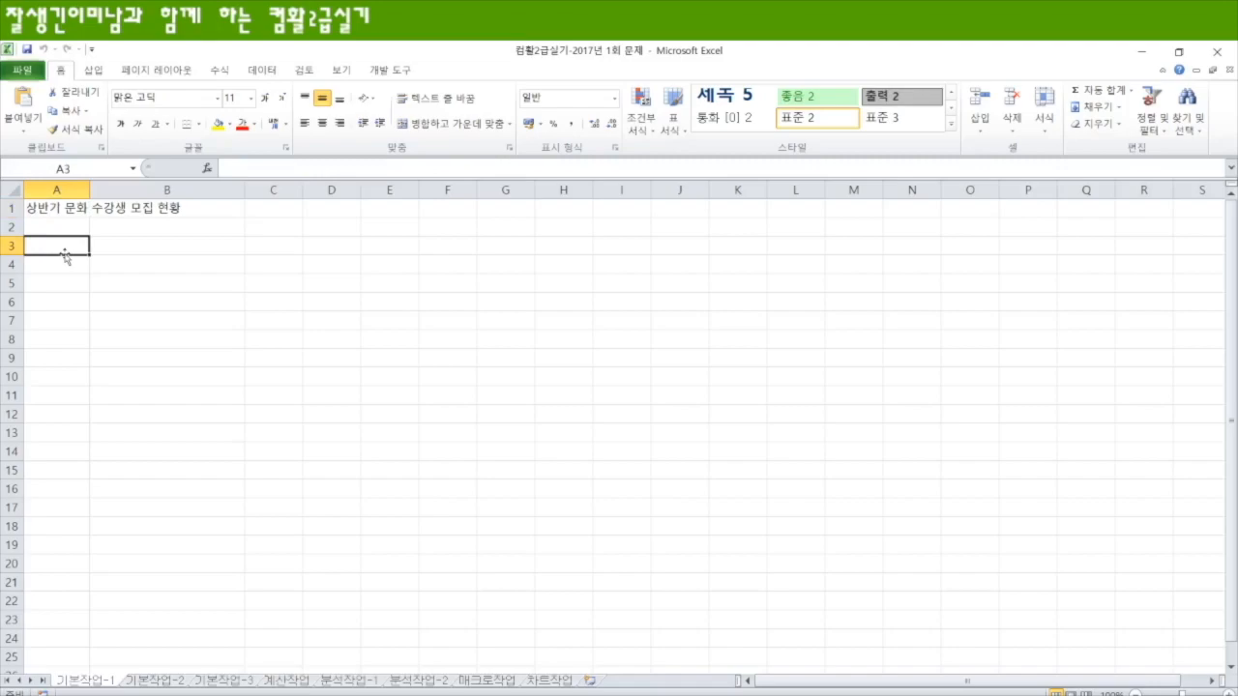
text(수강)
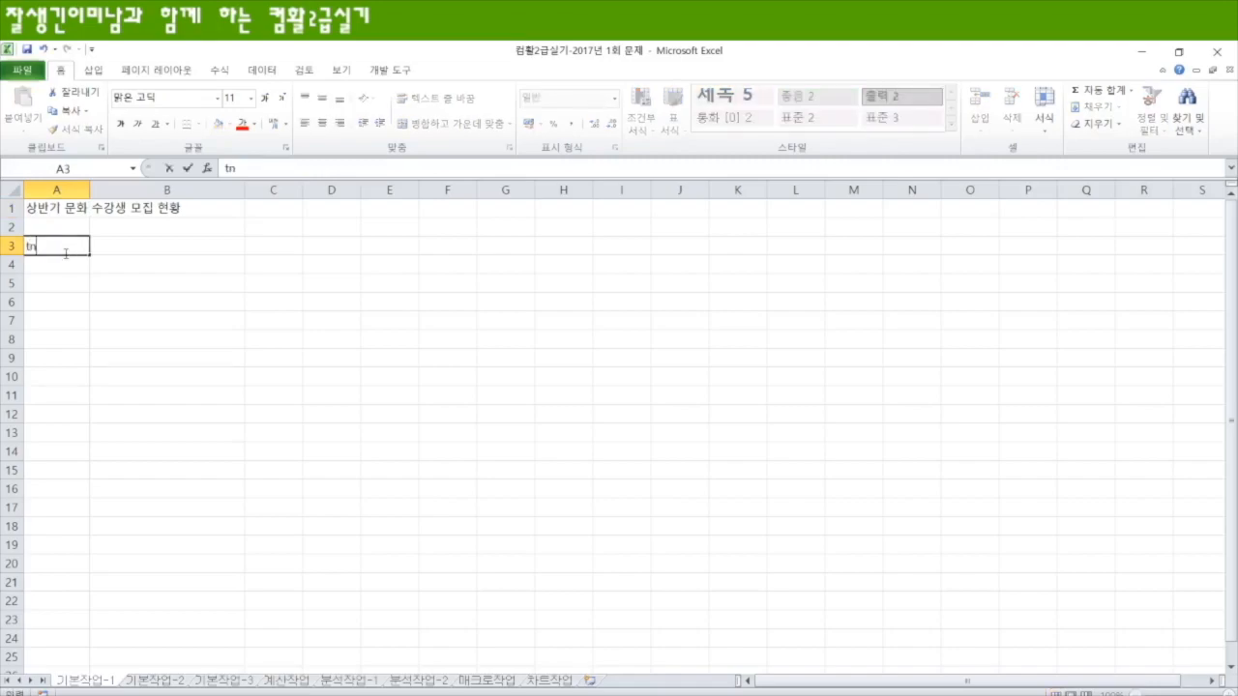
text(코드)
key(Tab)
text(수강명)
key(Tab)
text(신처)
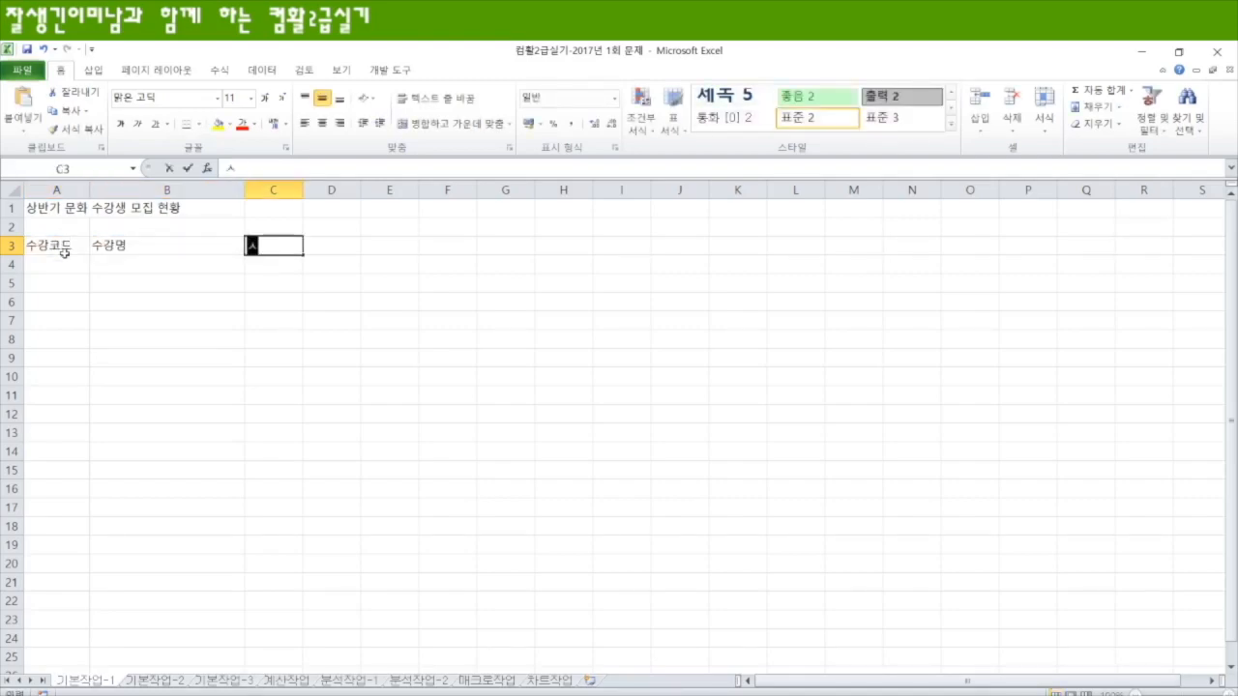
text(대상)
key(Tab)
Step: Enter the remaining headers 모집인원, 수강요일 and 수강비 in cells D3 to F3
text(모집인원)
key(Tab)
text(수강)
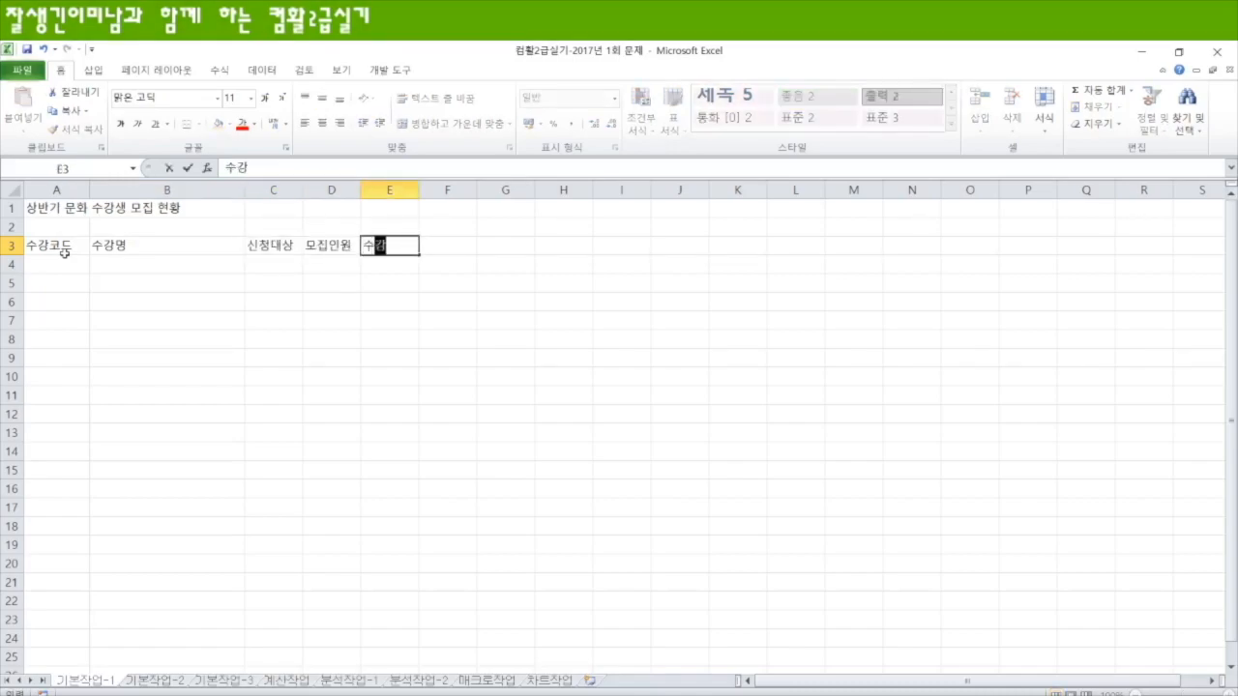
text(용일)
key(Tab)
text(수강비)
key(Return)
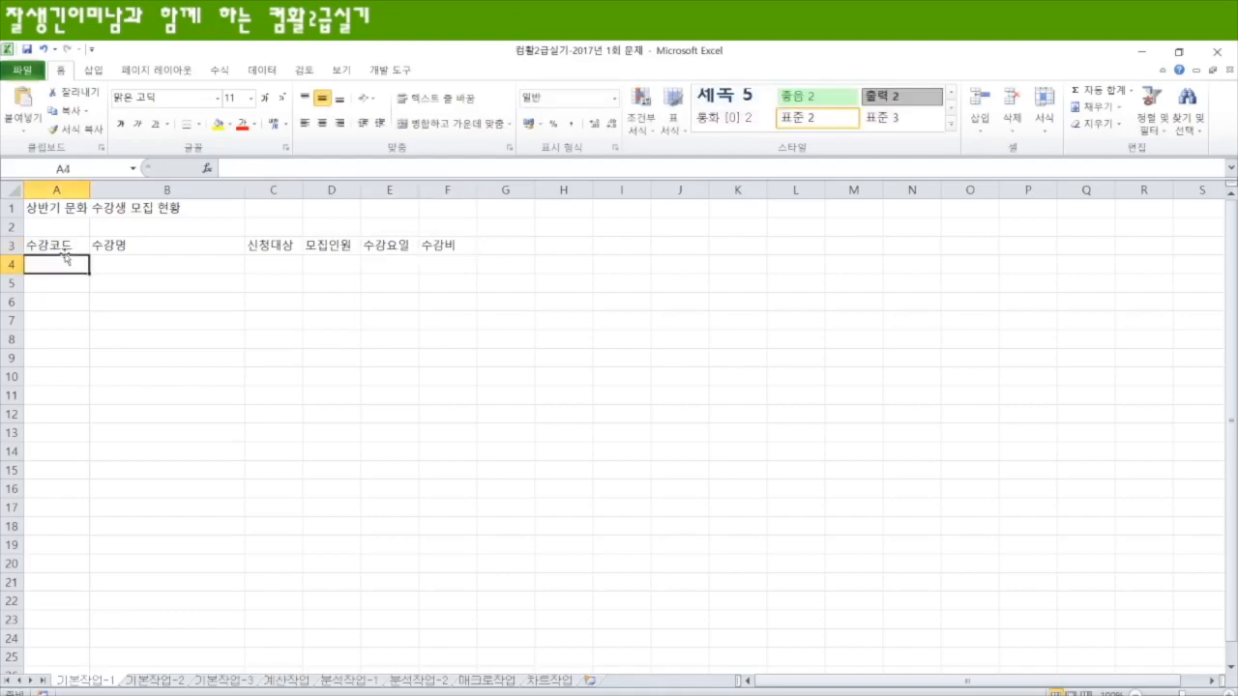
Step: Enter SANG-001 in A4 and fill the code series down to SANG-009 in A12
text(SANG)
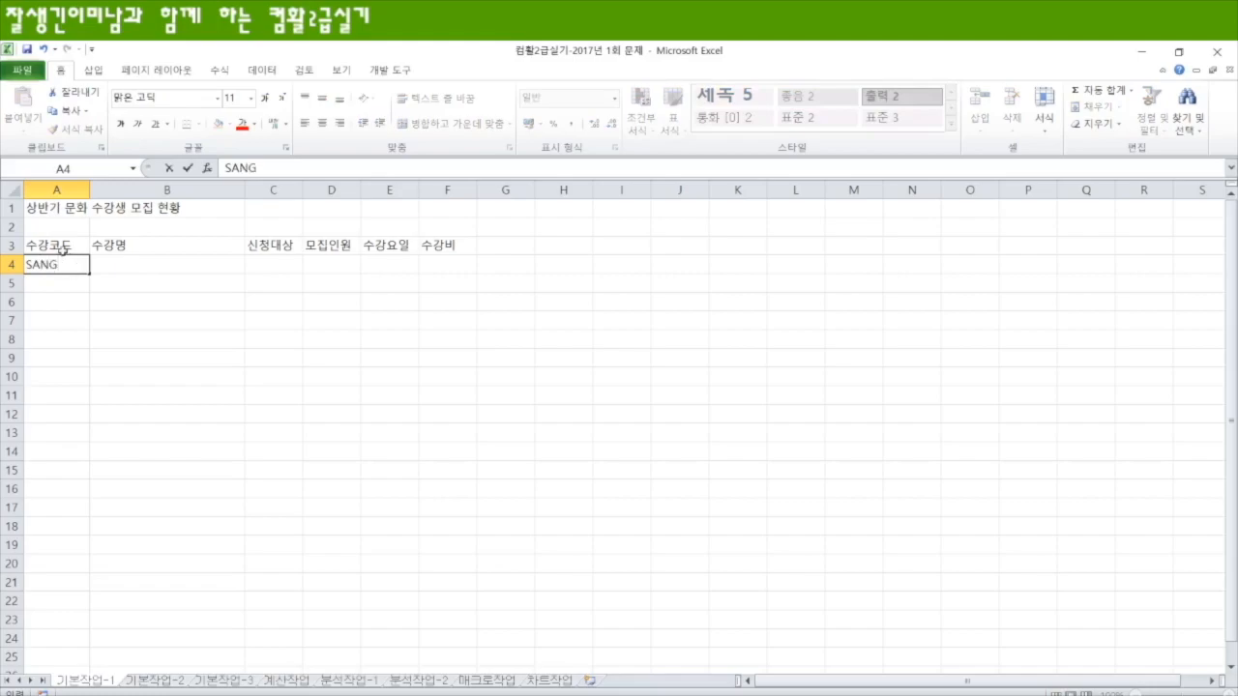
text(-001)
scroll(271, 455, down, 9)
scroll(271, 445, up, 9)
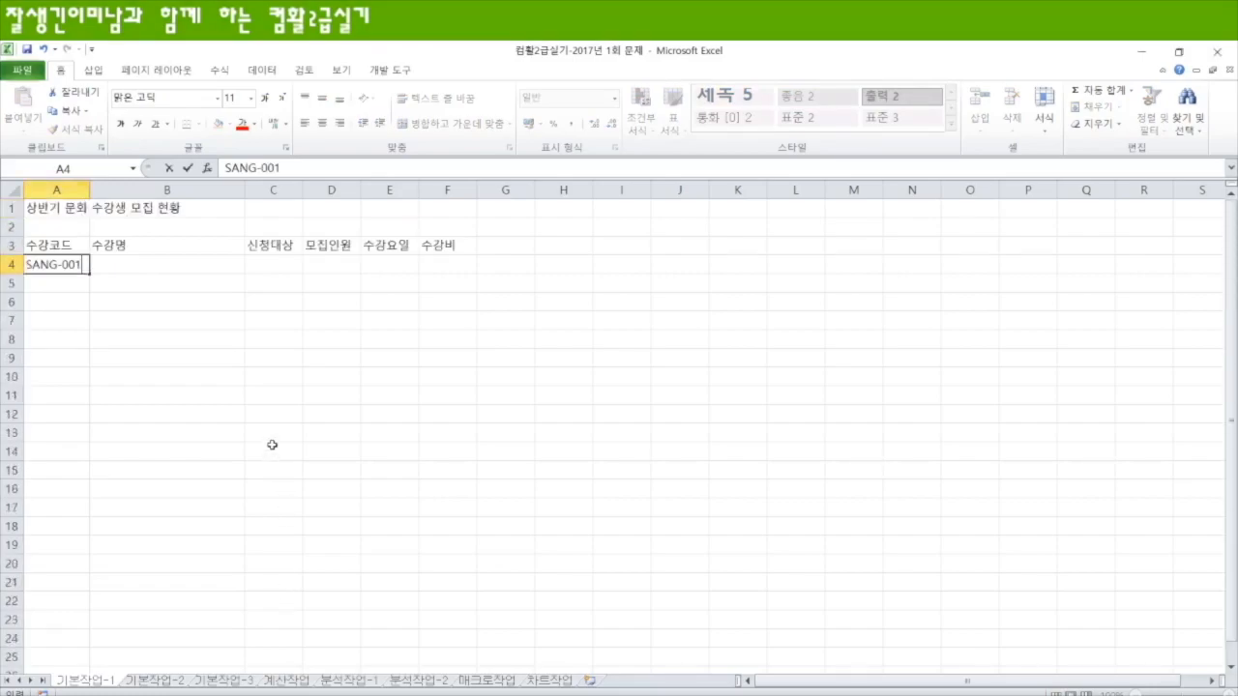
drag(89, 275, 72, 432)
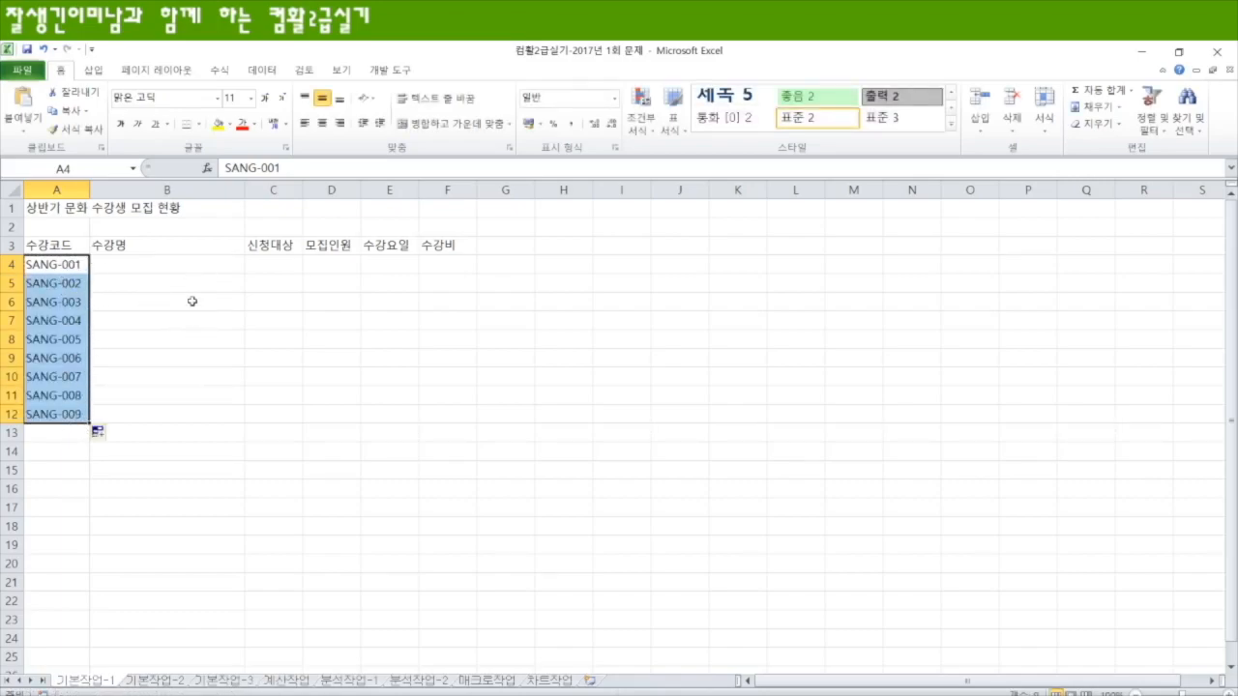
Step: Enter the course names Hot Music School in B4 and 어린이 발리 댄스 in B5
click(176, 267)
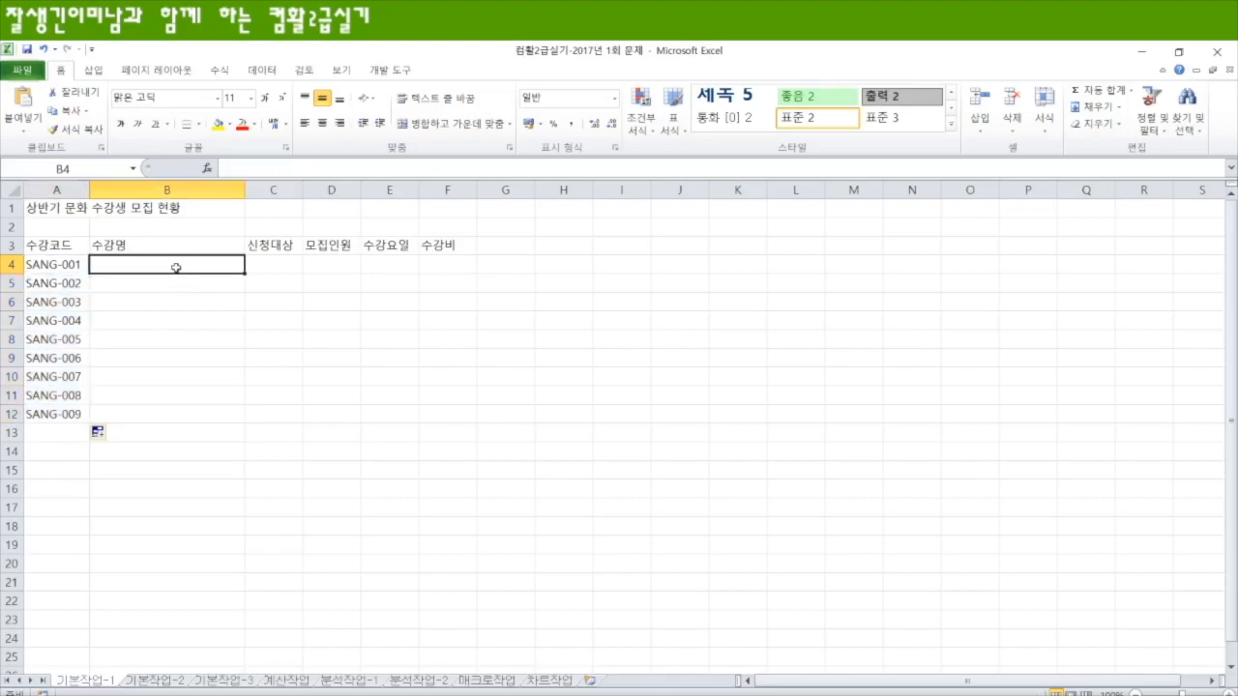
text(Hot Music)
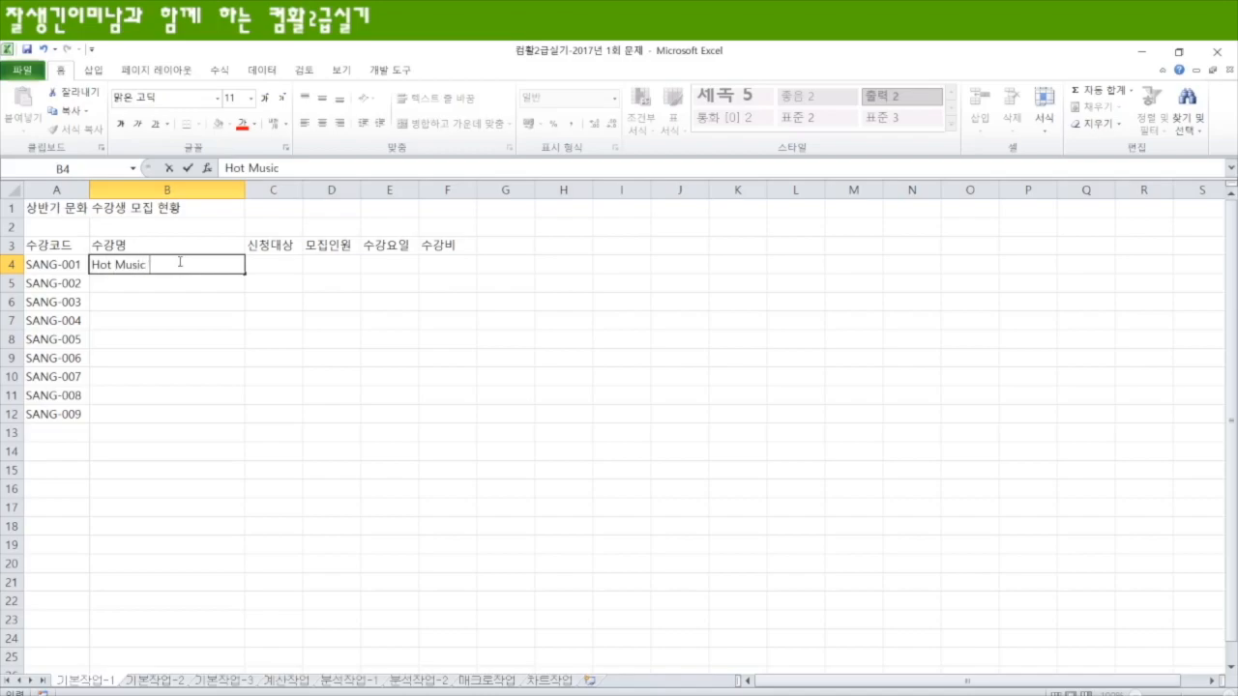
text( School)
key(Return)
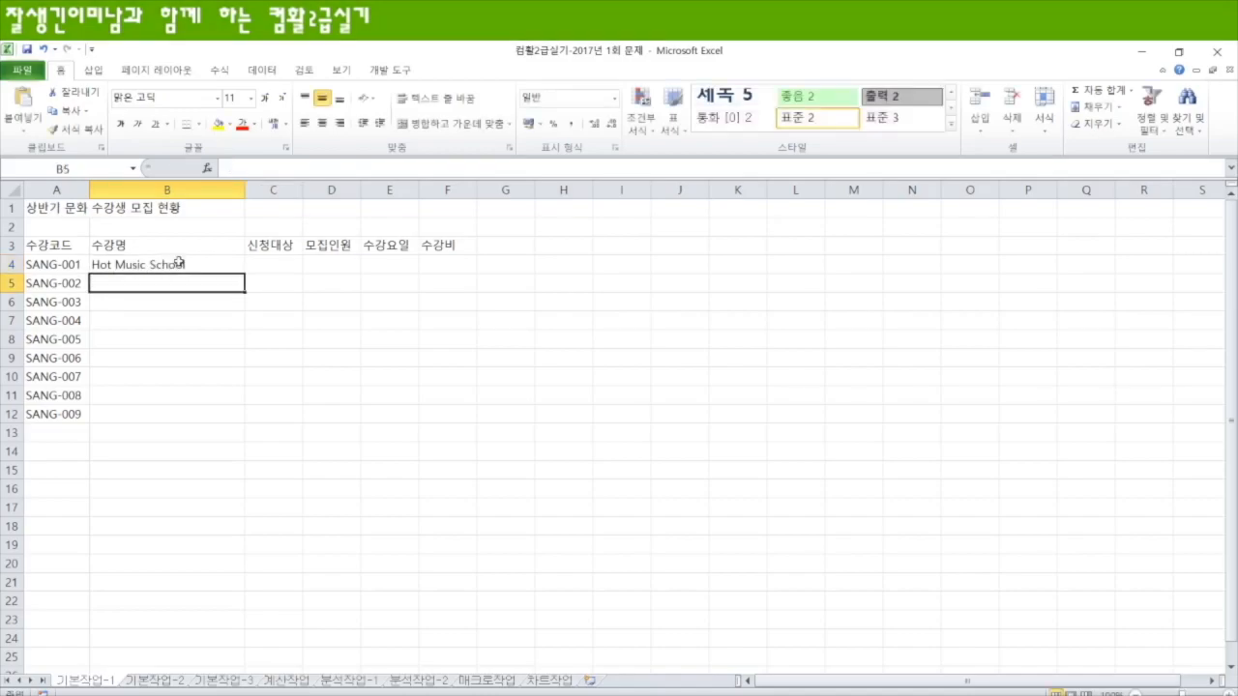
text(어린이 발리 댄스)
key(Return)
Step: Fill B6:B12 with High Easy English, 수학의 정석, 집밥! 어렵지 않아요!, 피로를 풀어주는 요가, 창의력을 키워주는 미술, 톡톡 튀는 독서 토론 논술, 좋은 습관 독서법
text(High Easy English)
key(Return)
text(수학의 정석 집밥! 어렵지 않아요! 피로를 풀어주는 요가 차ㅇ의력을 키워주는 미술 톡톡 튀는 독서 토론 논술 좋은 습관 독서법)
Step: Fill C4:C12 with 전체, 초등학생, 고등학생, 중학생, 전체, 전체, 초등학생, 고등학생, 중학생 and D4:D12 with 30, 25, 30, 35, 20, 25, 30, 30, 25
click(261, 264)
text(전체 초등학생 고등학생 중학생 전체 전체 초등학생 고등학생 중학생)
click(319, 264)
text(30 25 30 35 20 25 30 30 25)
Step: Fill E4:E12 with 월요일, 토요일, 월요일, 금요일, 수요일, 수요일, 목요일, 토요일, 토요일 and F4:F12 with 120000, 80000, 100000, 100000, 120000, 150000, 100000, 100000, 120000
click(396, 265)
text(월요일 토요일 월요일 금요일 수요일 수요일 목요일 토요일 토요일)
click(442, 264)
text(120000 80000 100000 100000 120000 150000 100000 100000 120000)
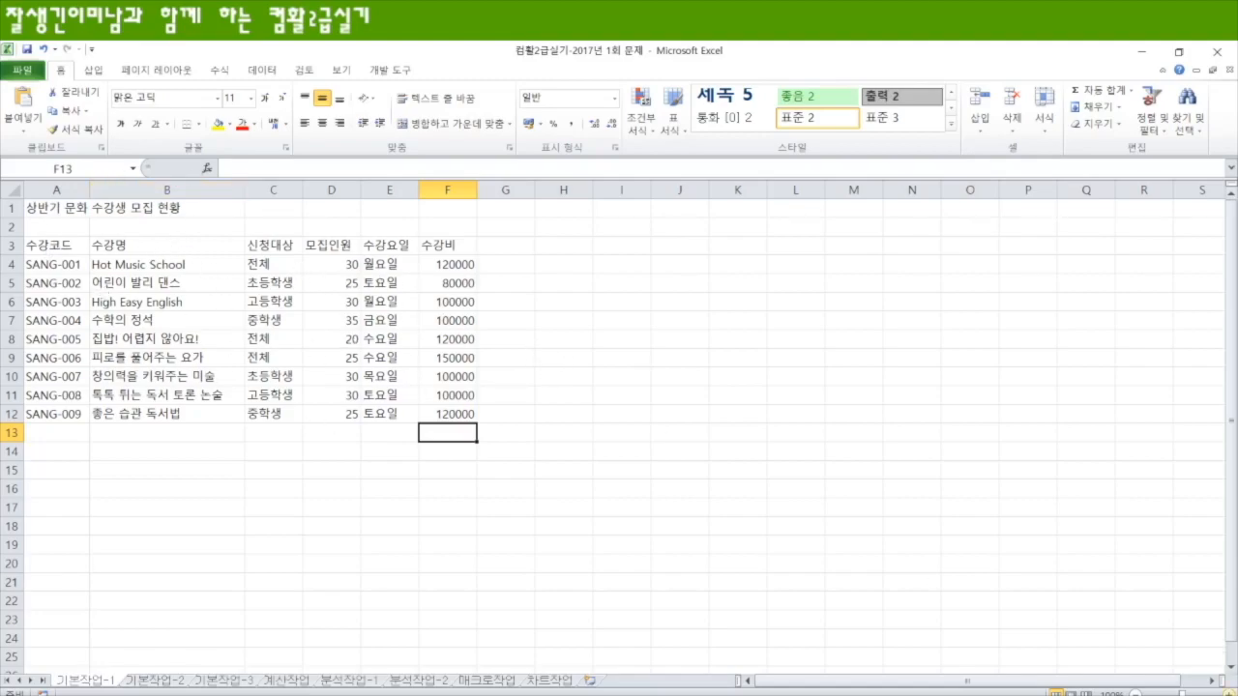
click(1228, 693)
click(1228, 694)
click(1228, 694)
click(1228, 694)
click(1229, 694)
click(1228, 694)
click(1229, 693)
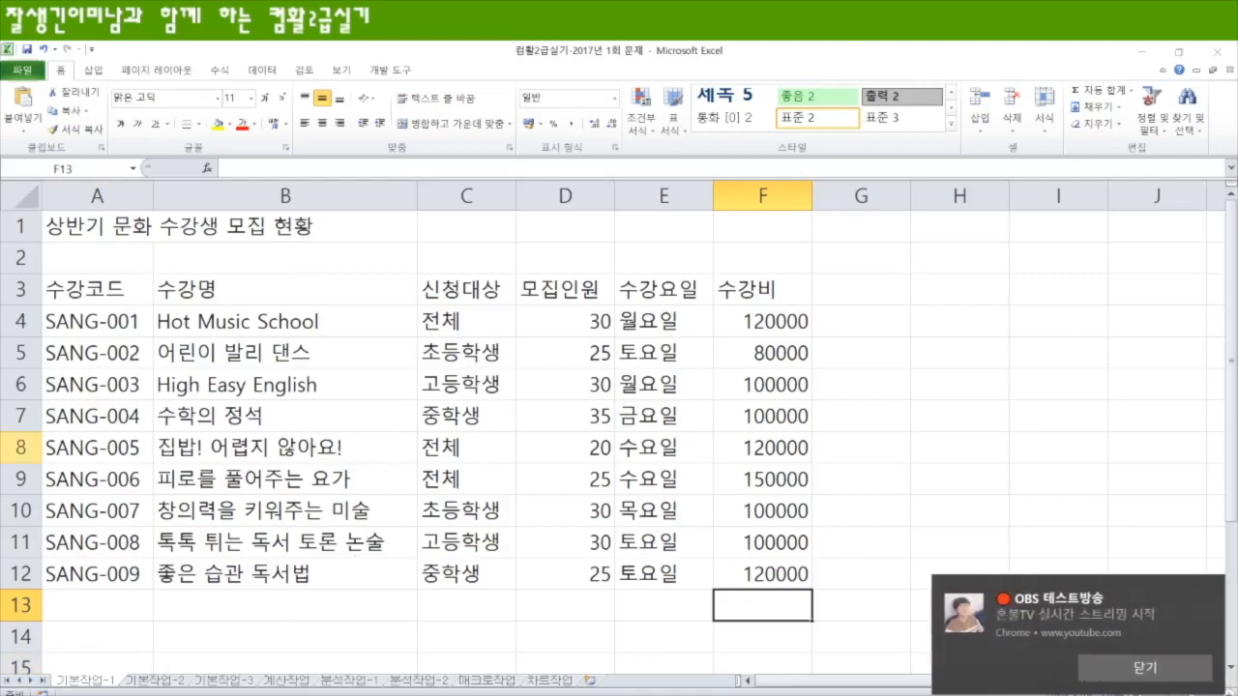
click(1141, 673)
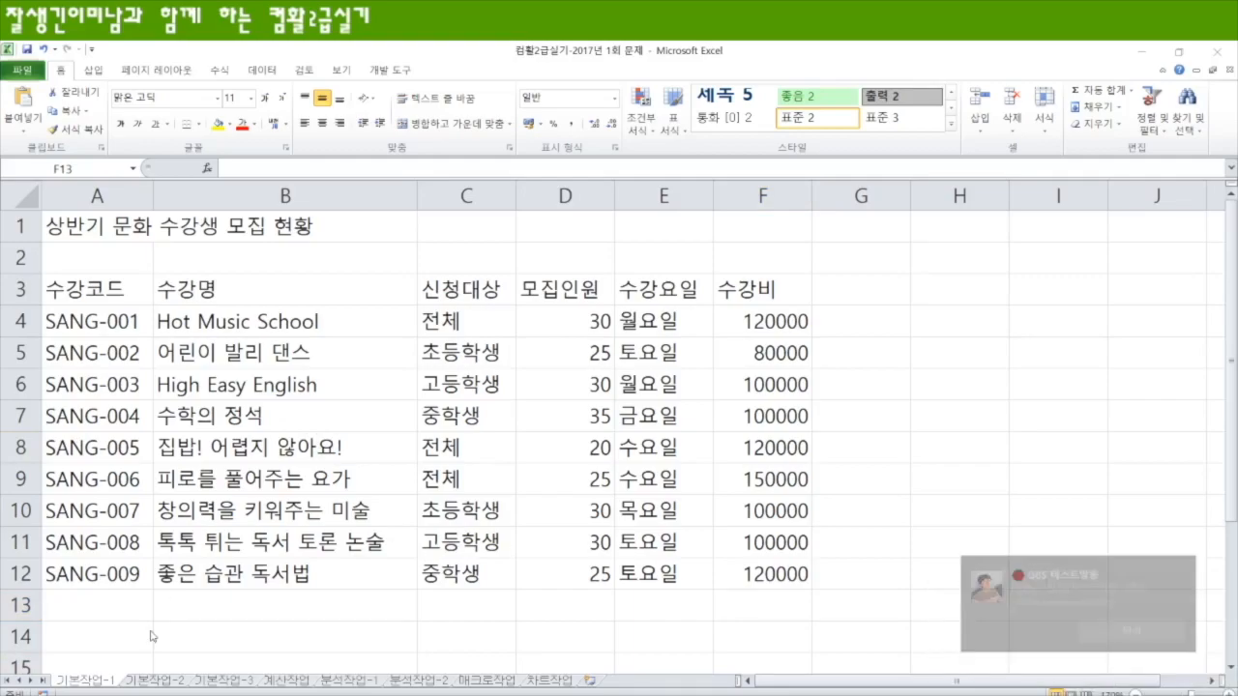
Step: On the 기본작업-2 sheet, merge and center the title across A1:G1
click(165, 682)
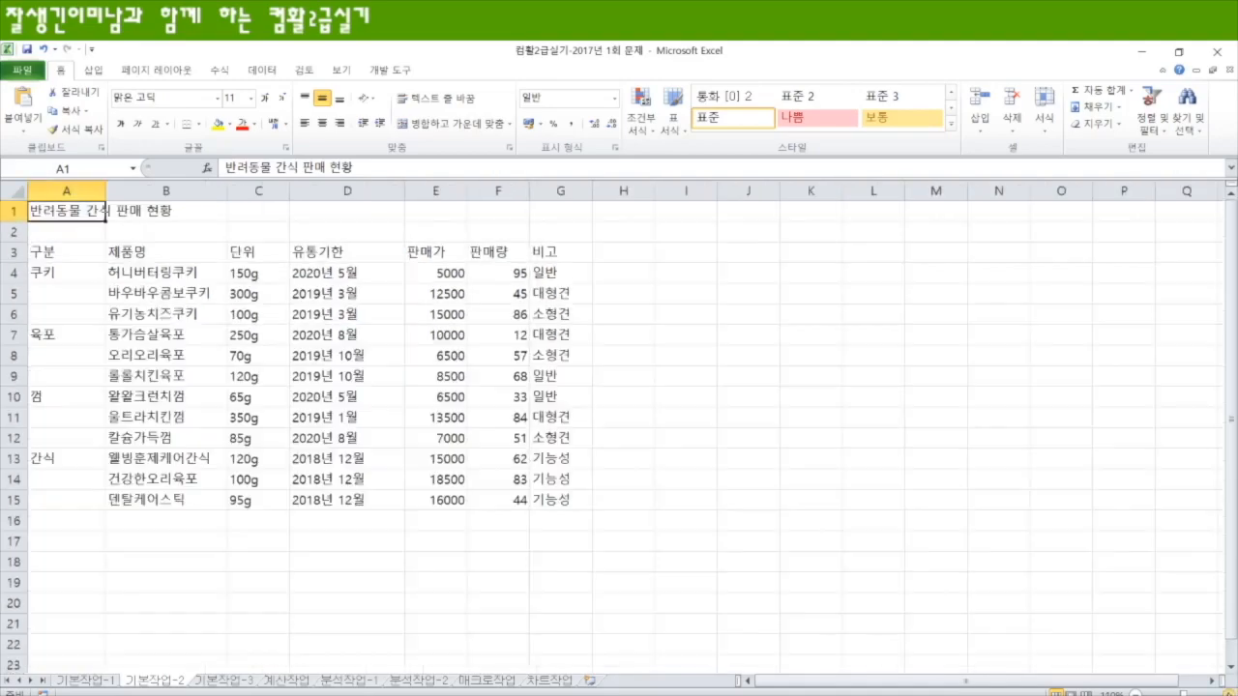
click(1229, 694)
click(1229, 694)
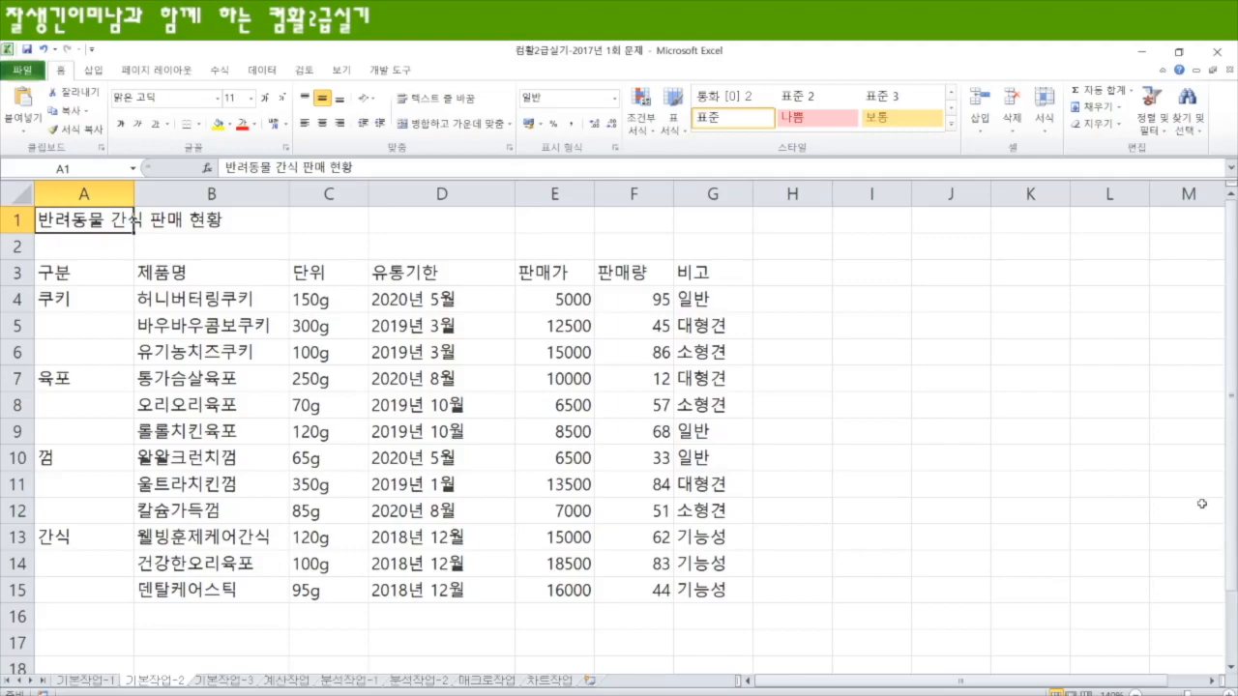
drag(87, 221, 706, 218)
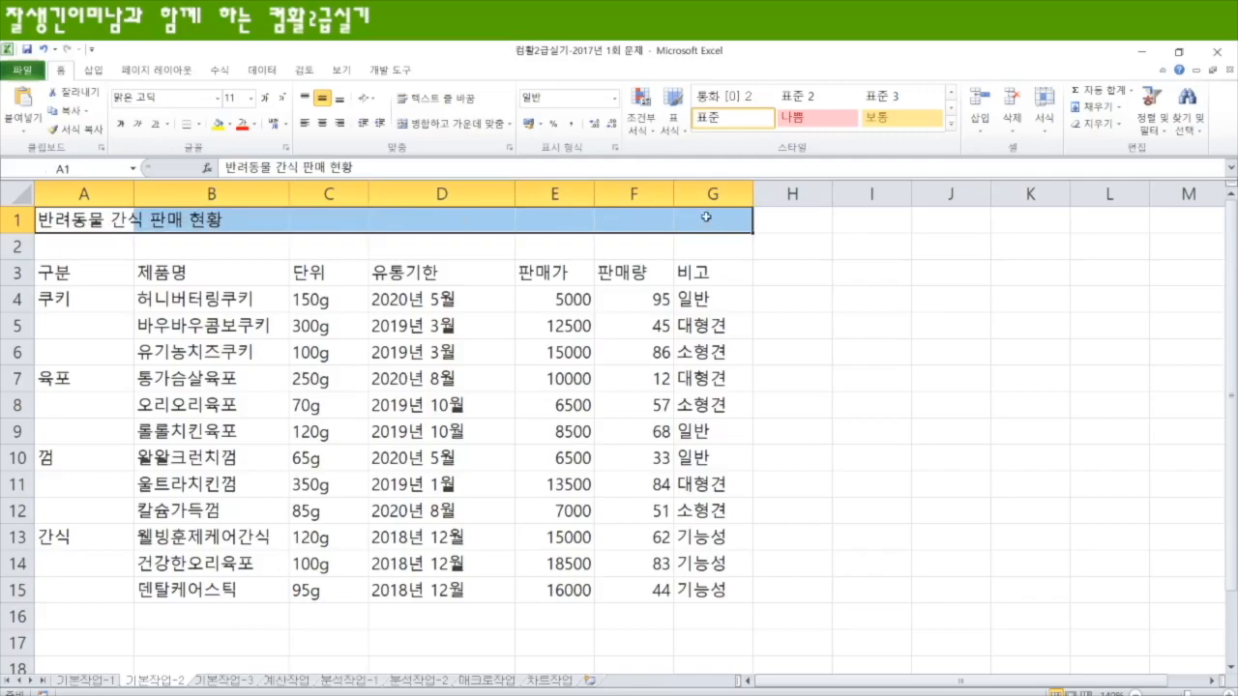
click(446, 128)
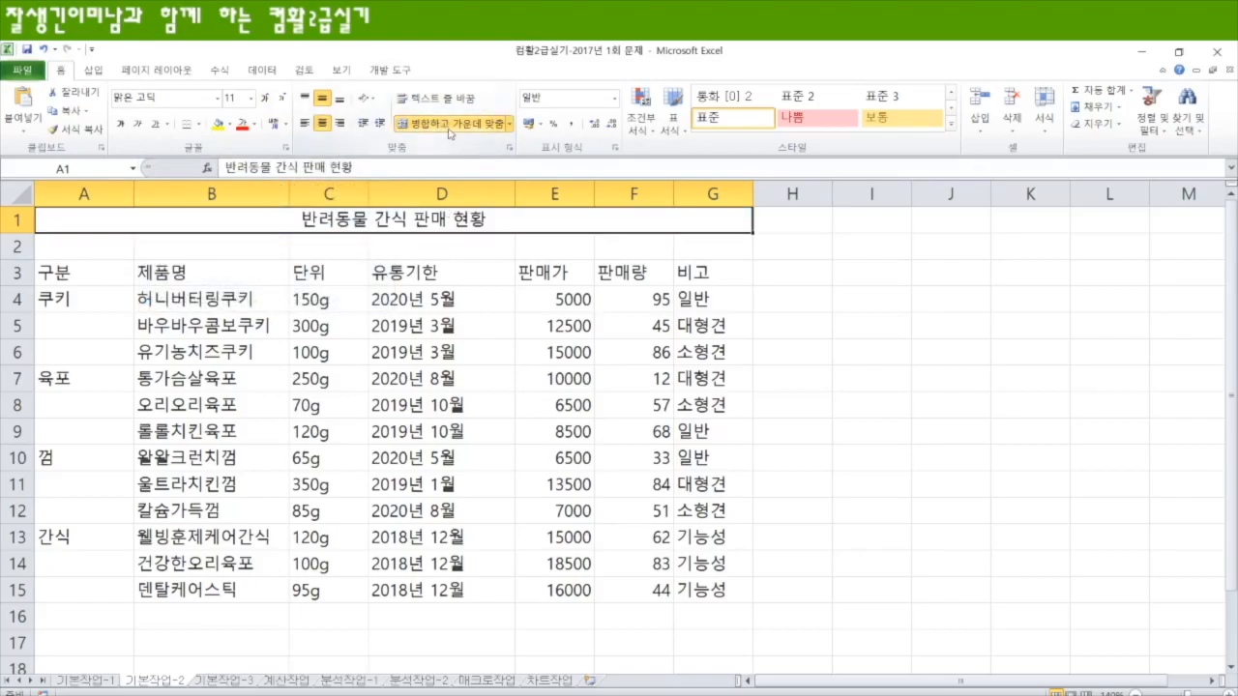
click(448, 132)
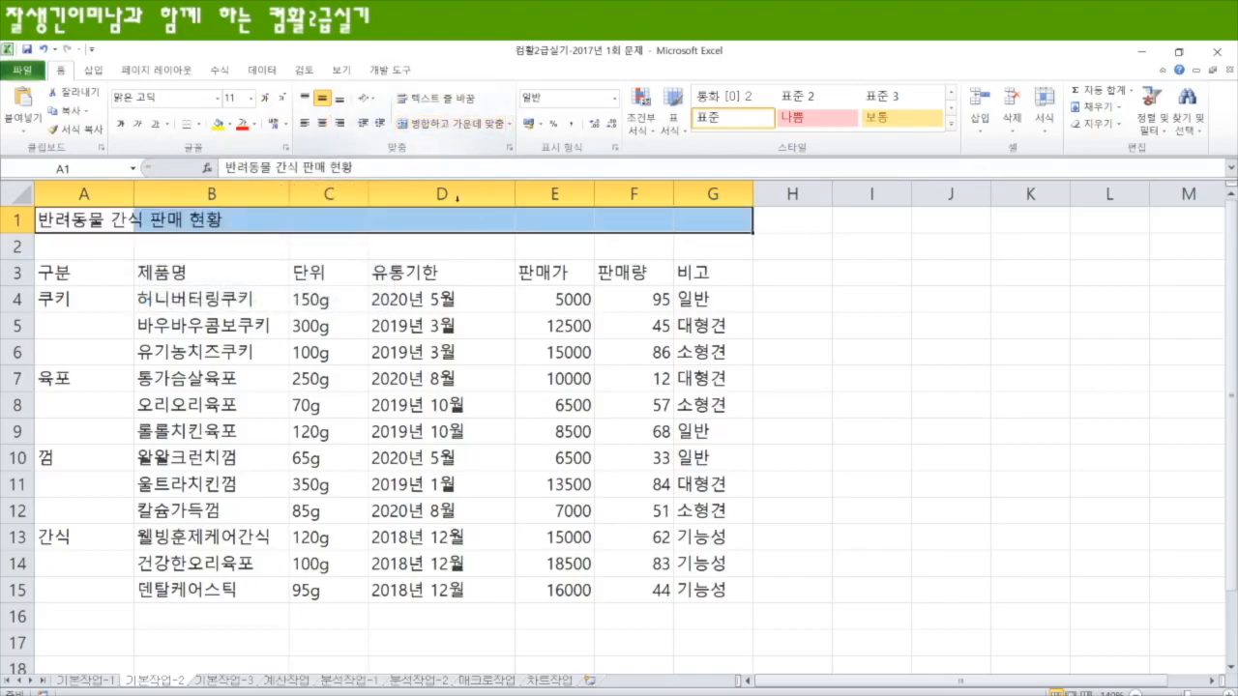
click(440, 126)
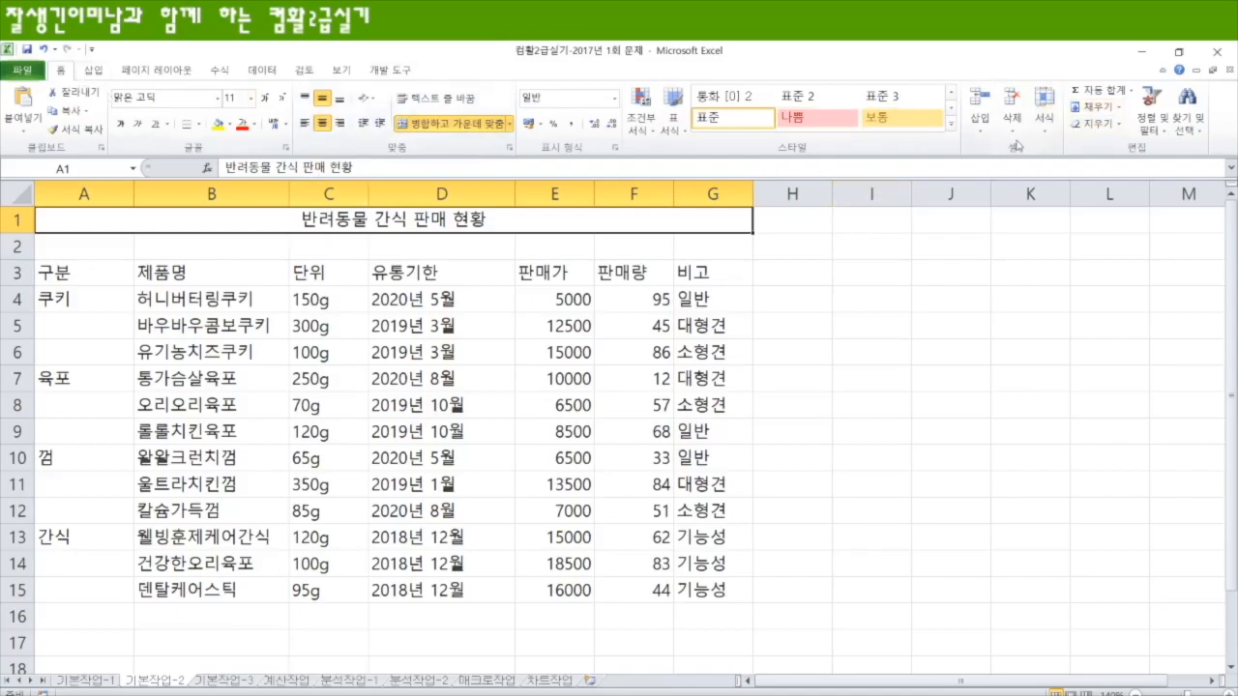
Step: Apply the 제목 1 cell style to the merged title and make row 1 slightly taller
click(953, 129)
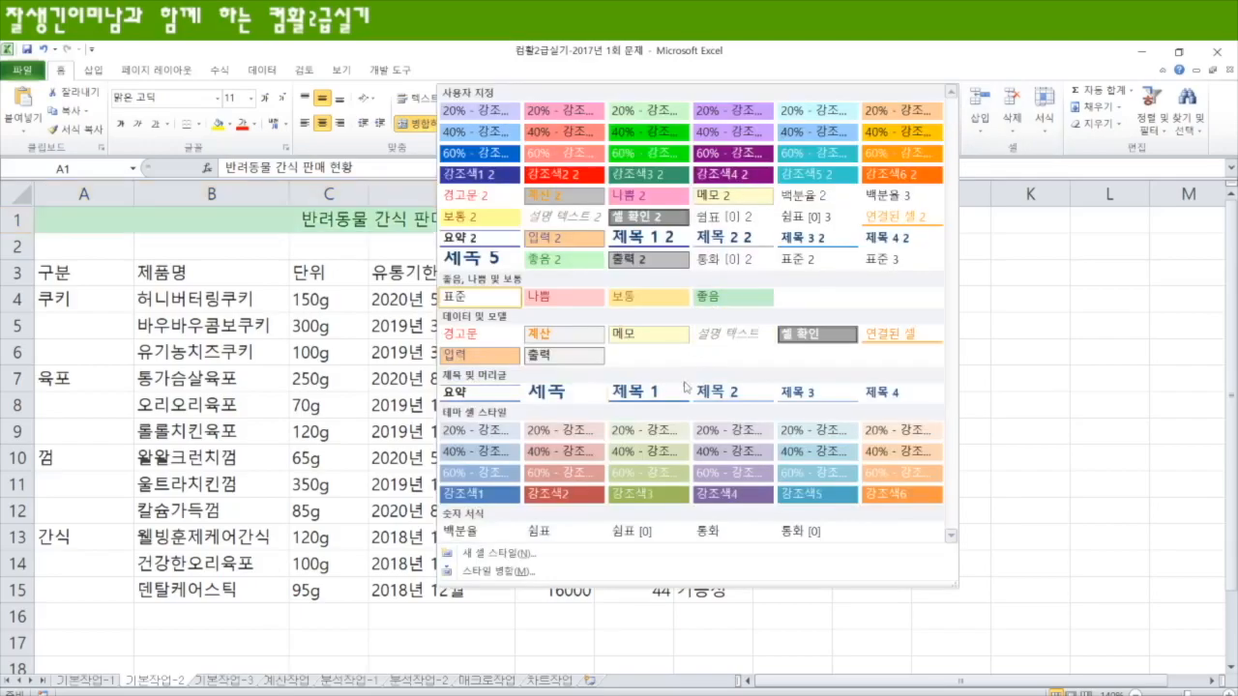
click(649, 392)
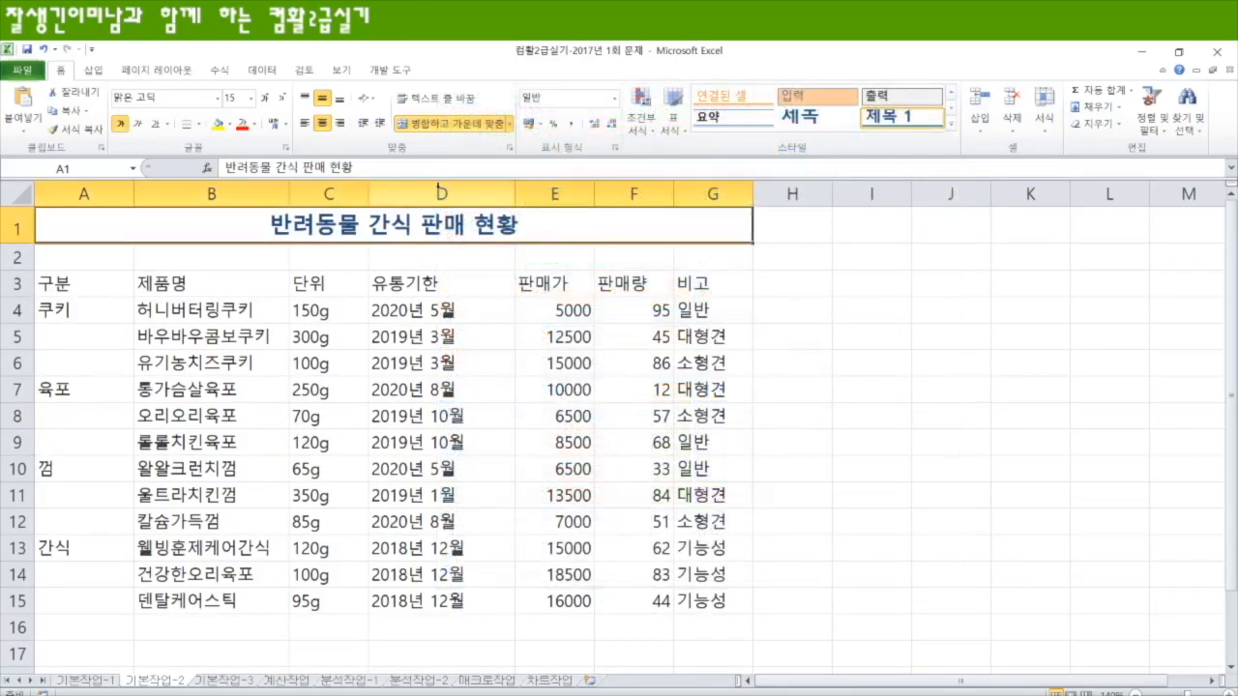
drag(24, 244, 23, 253)
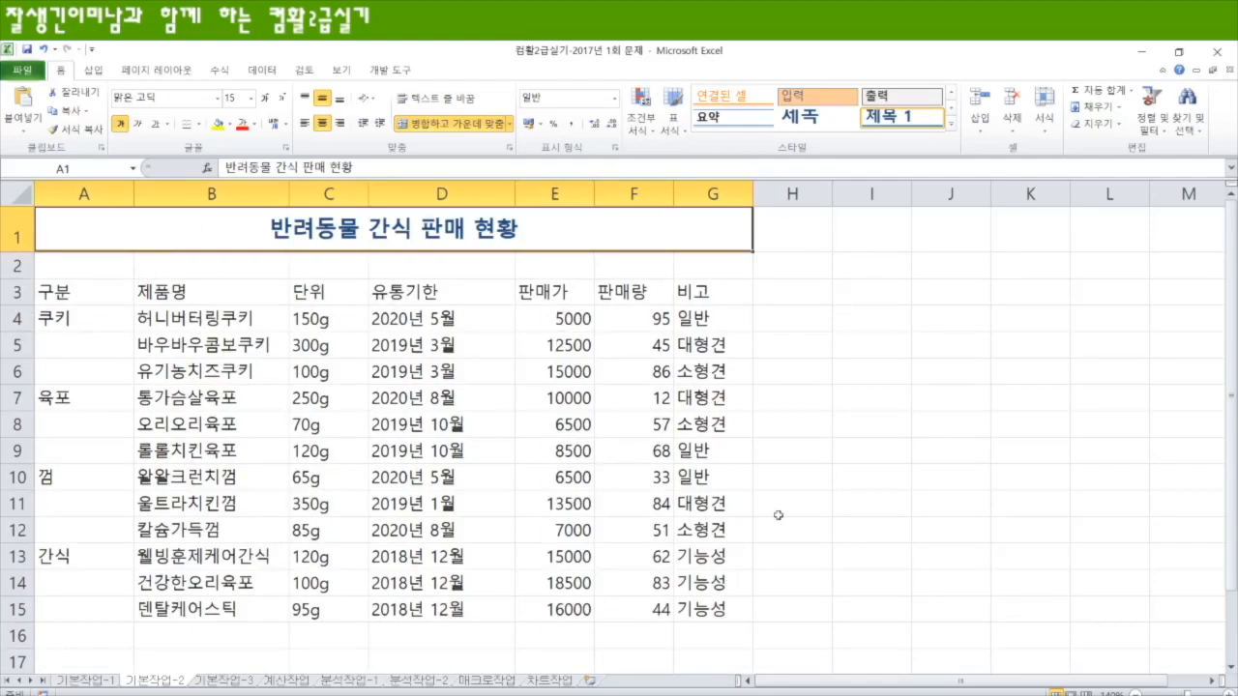
Step: Merge and center A4:A6, A7:A9, A10:A12 and A13:A15 separately, and fill A3:G3 and A4:A15 with standard yellow
drag(92, 318, 82, 609)
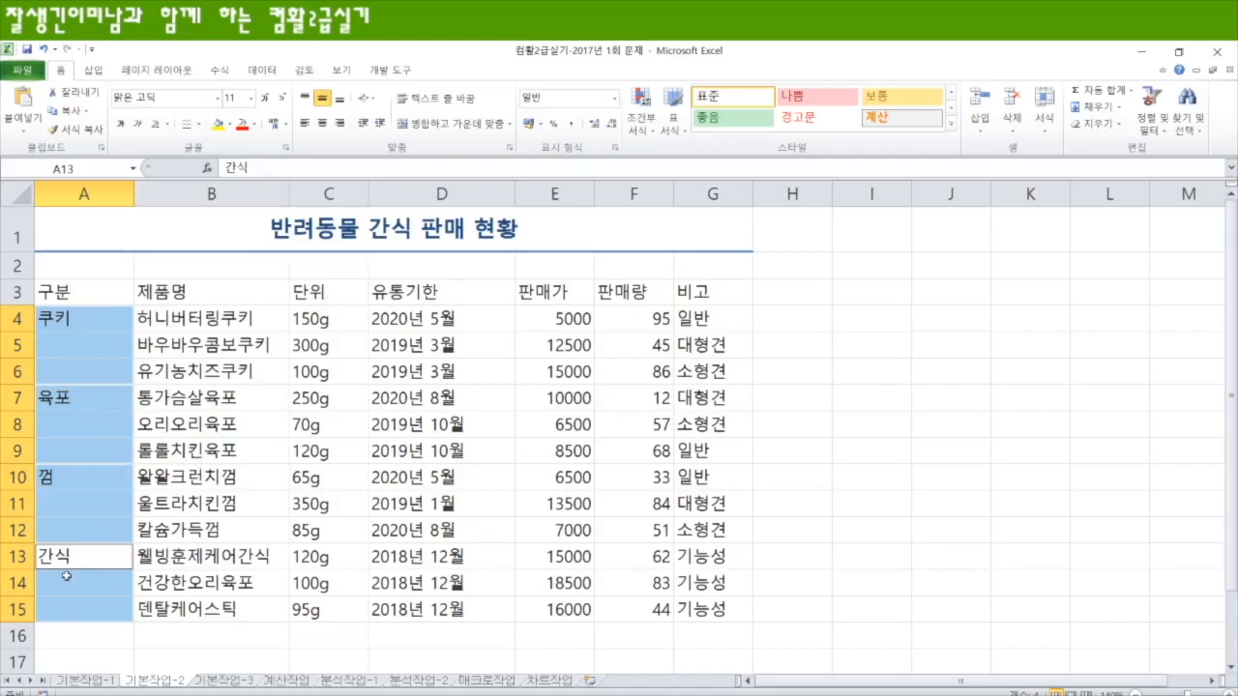
click(454, 128)
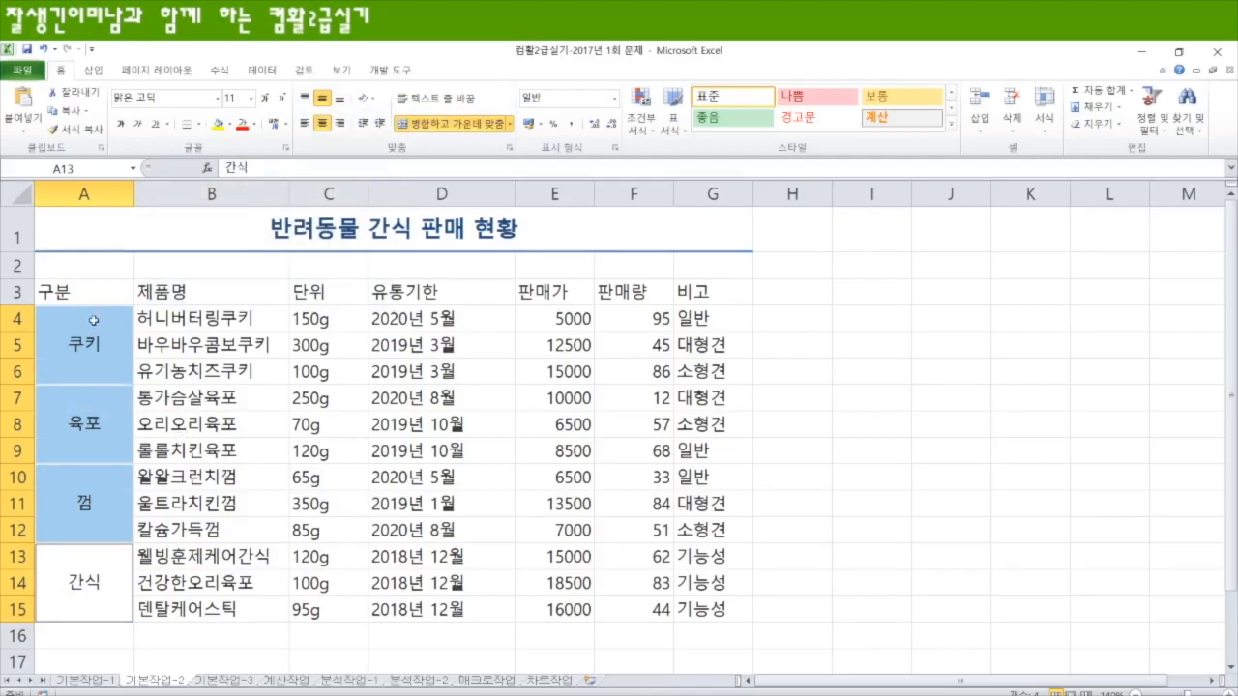
drag(93, 291, 712, 296)
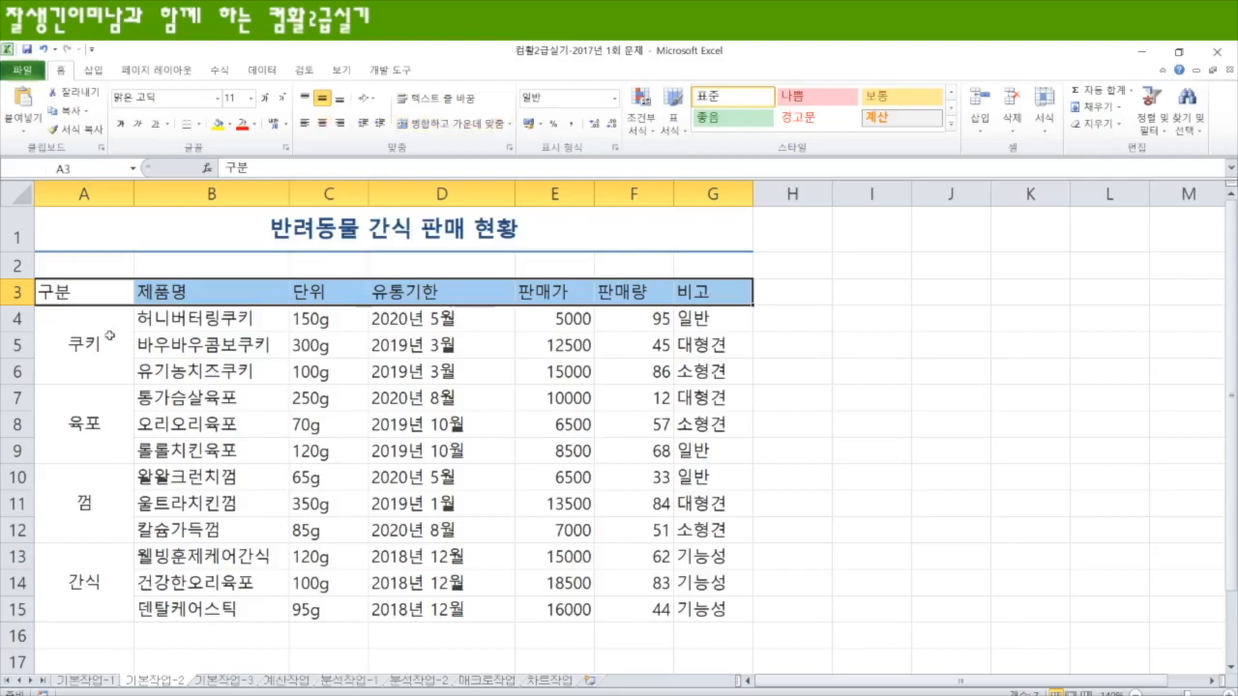
drag(85, 335, 86, 580)
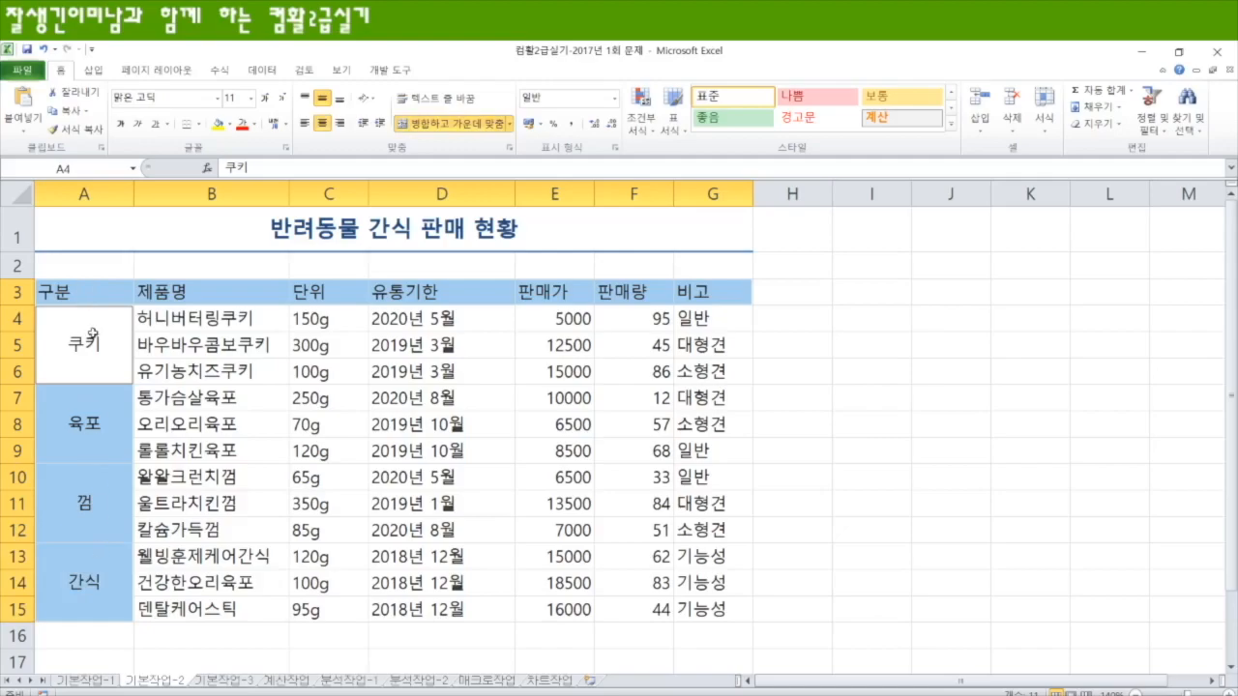
click(230, 125)
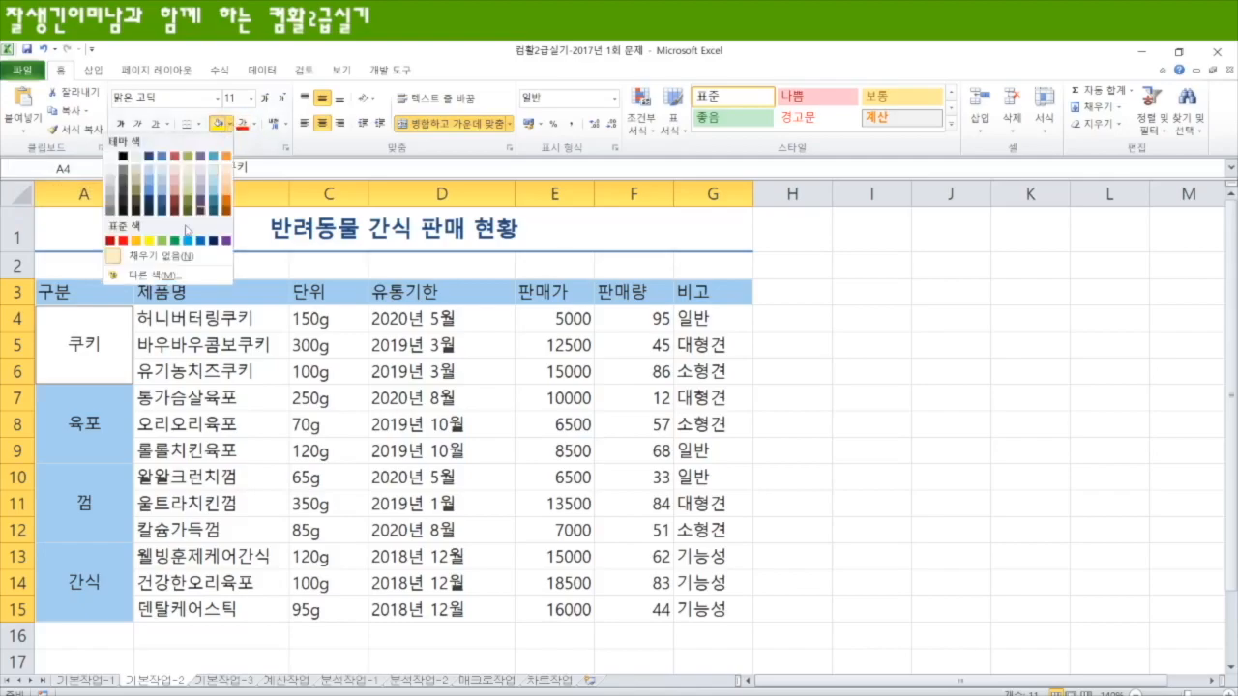
click(148, 239)
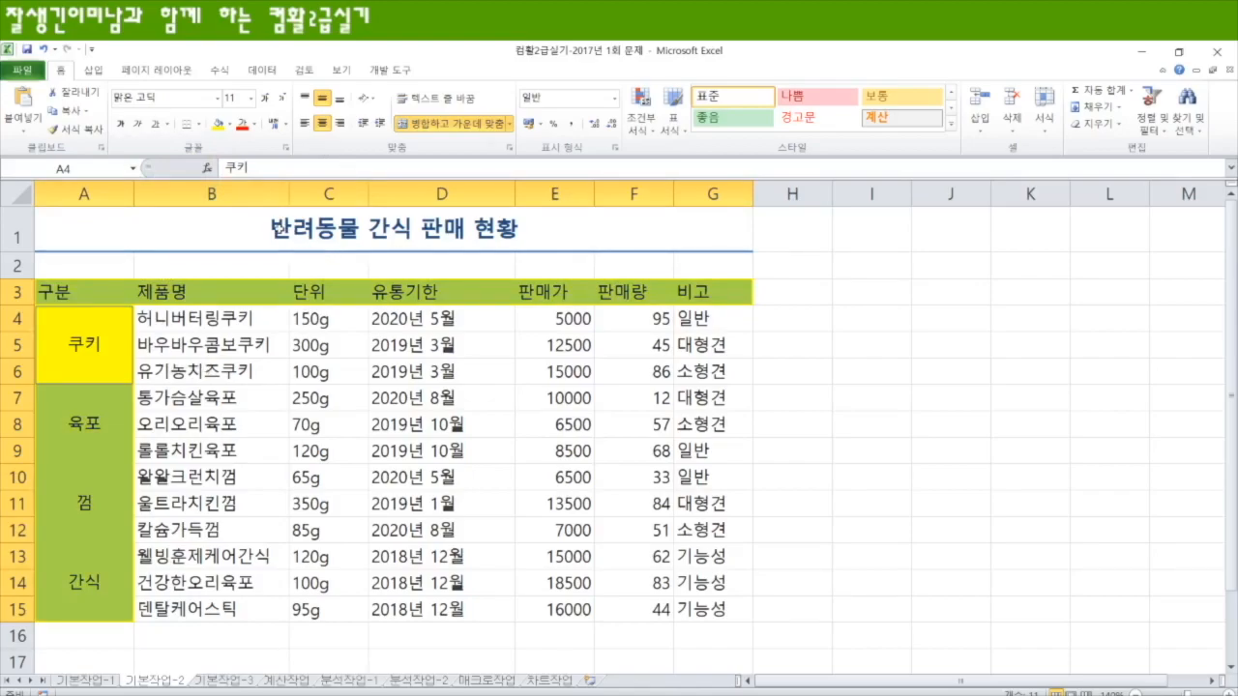
Step: Insert the special character ▣ in front of the title text 반려동물 간식 판매 현황 in A1
click(281, 230)
double_click(271, 228)
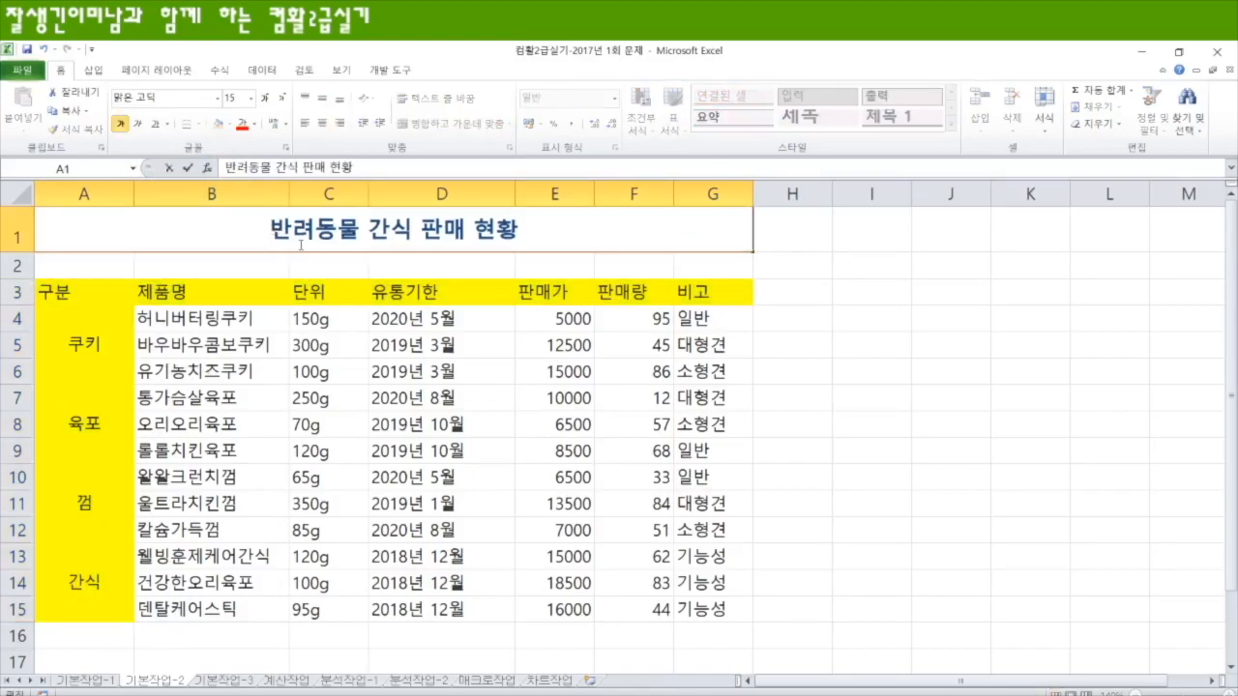
text(ㅁ)
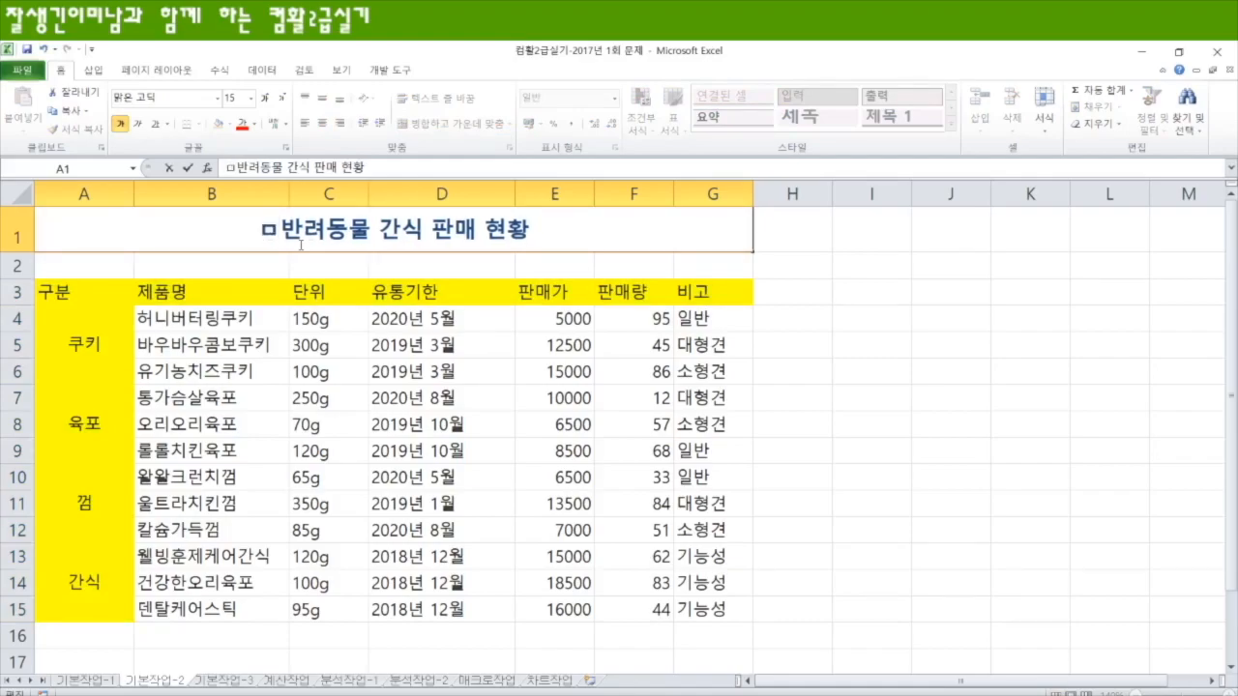
key(Hangul_Hanja)
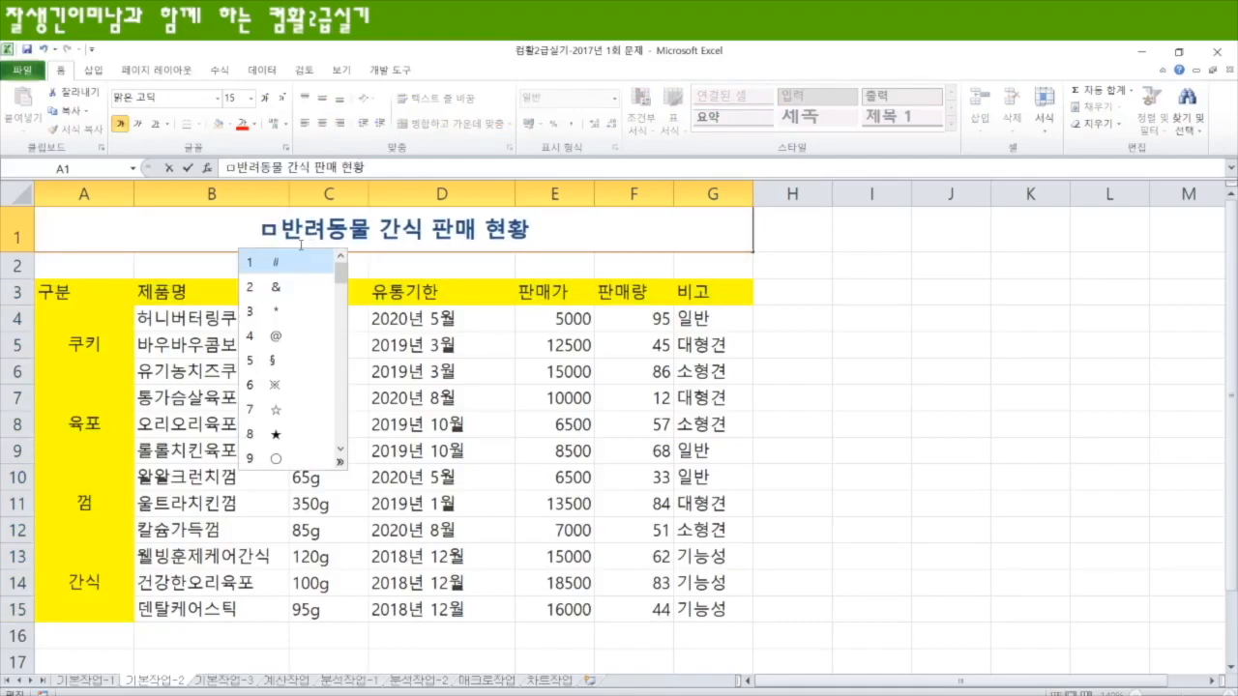
click(339, 464)
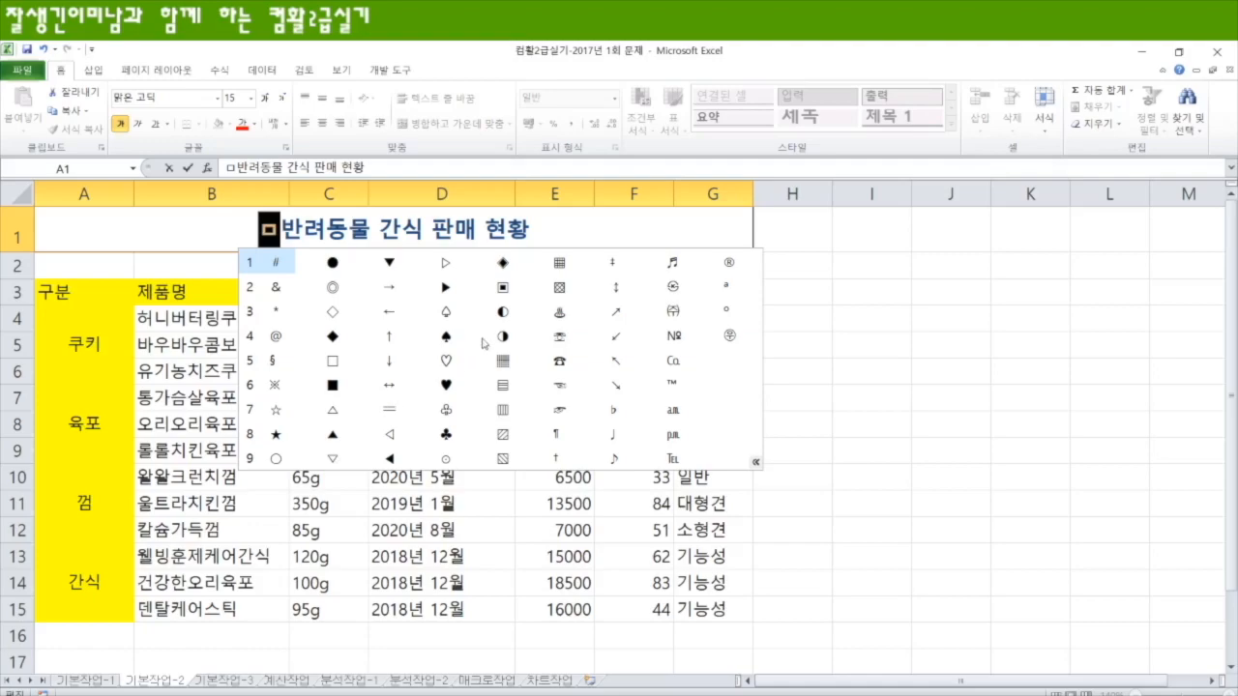
click(504, 287)
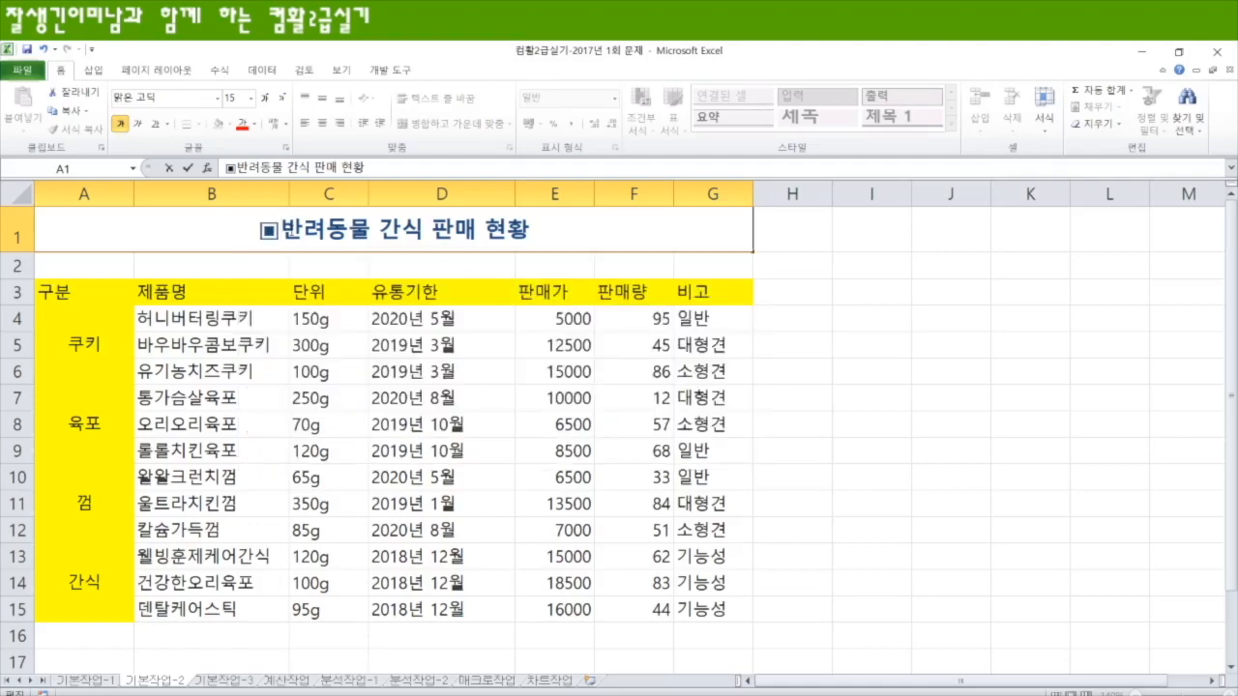
Step: Paste a matching ▣ after the title text in A1 and select the 유통기한 cells D4:D15
key(shift+Home)
key(ctrl+c)
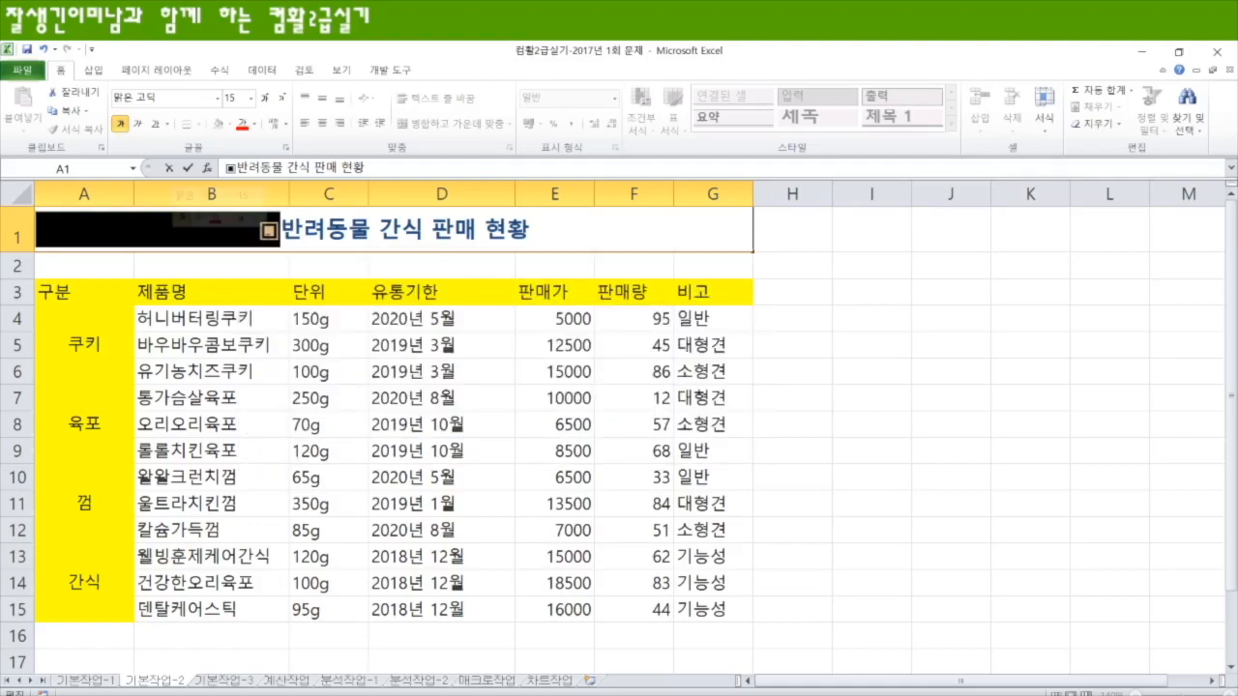
click(531, 229)
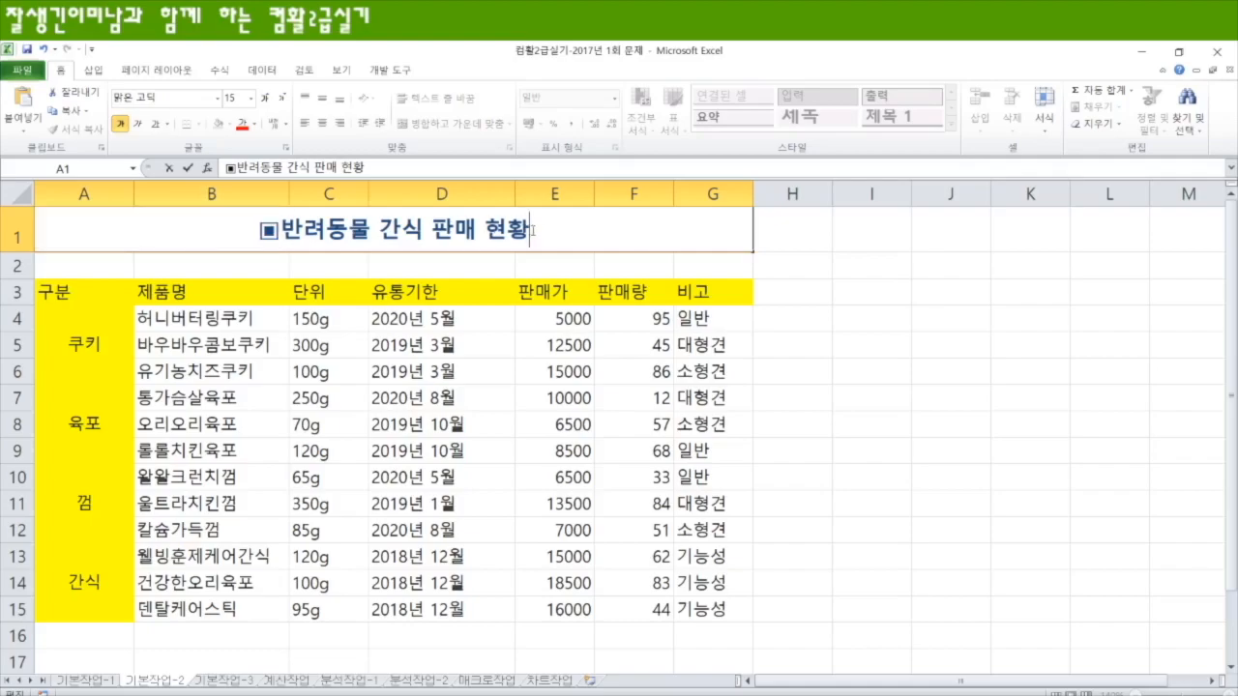
key(ctrl+v)
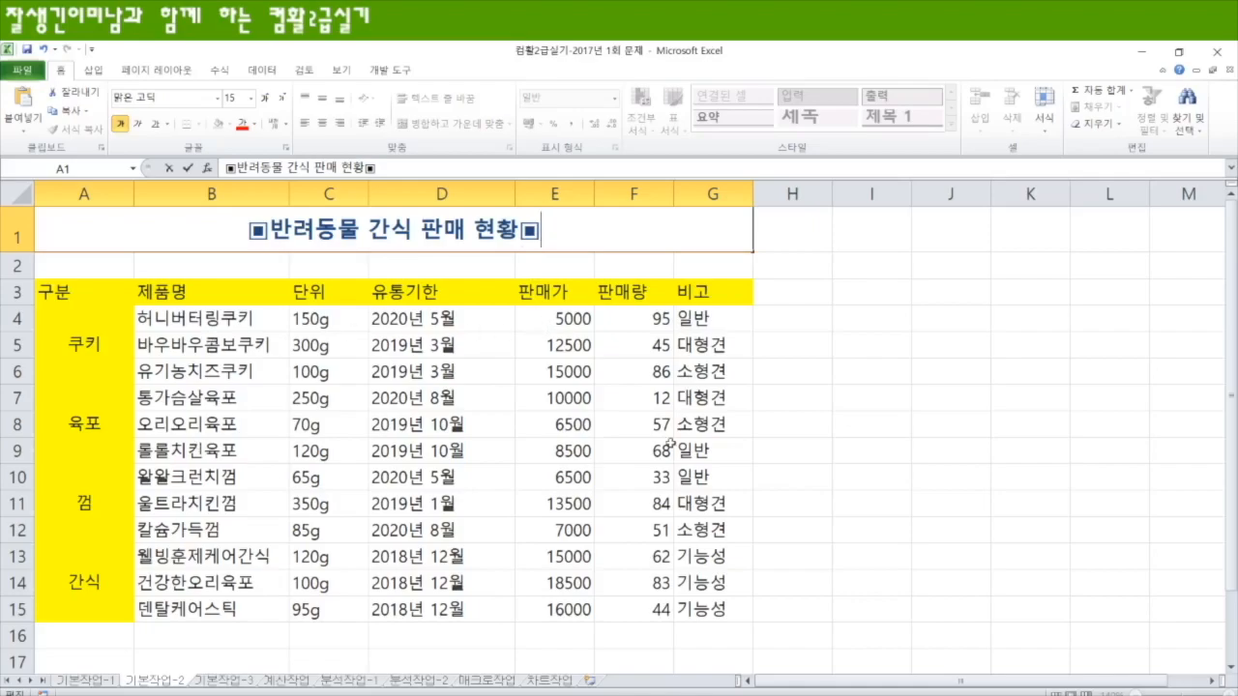
drag(452, 315, 443, 535)
drag(437, 607, 437, 607)
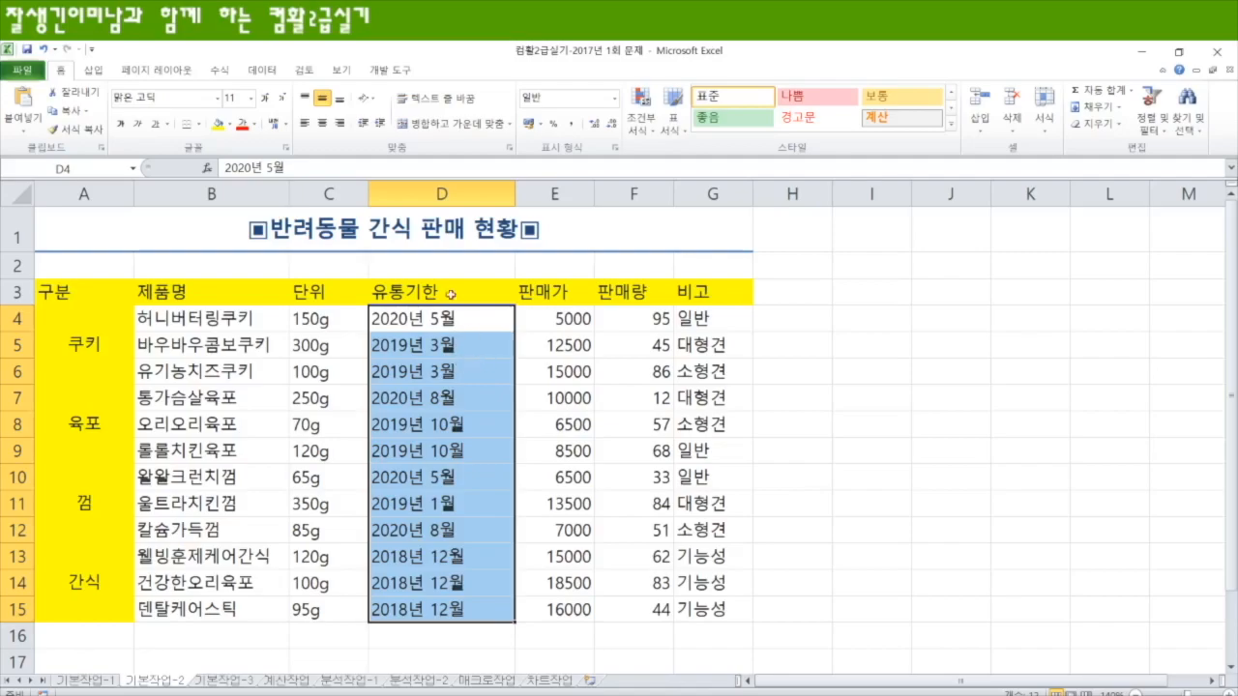
click(615, 149)
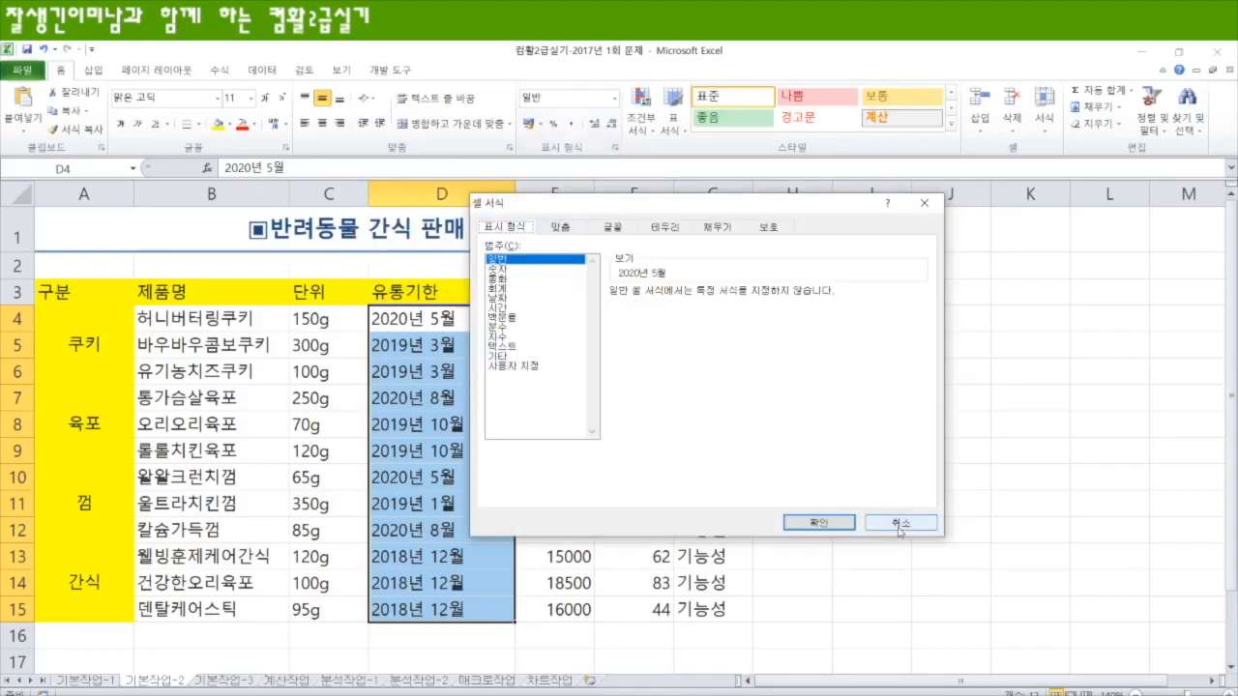
click(899, 523)
right_click(474, 326)
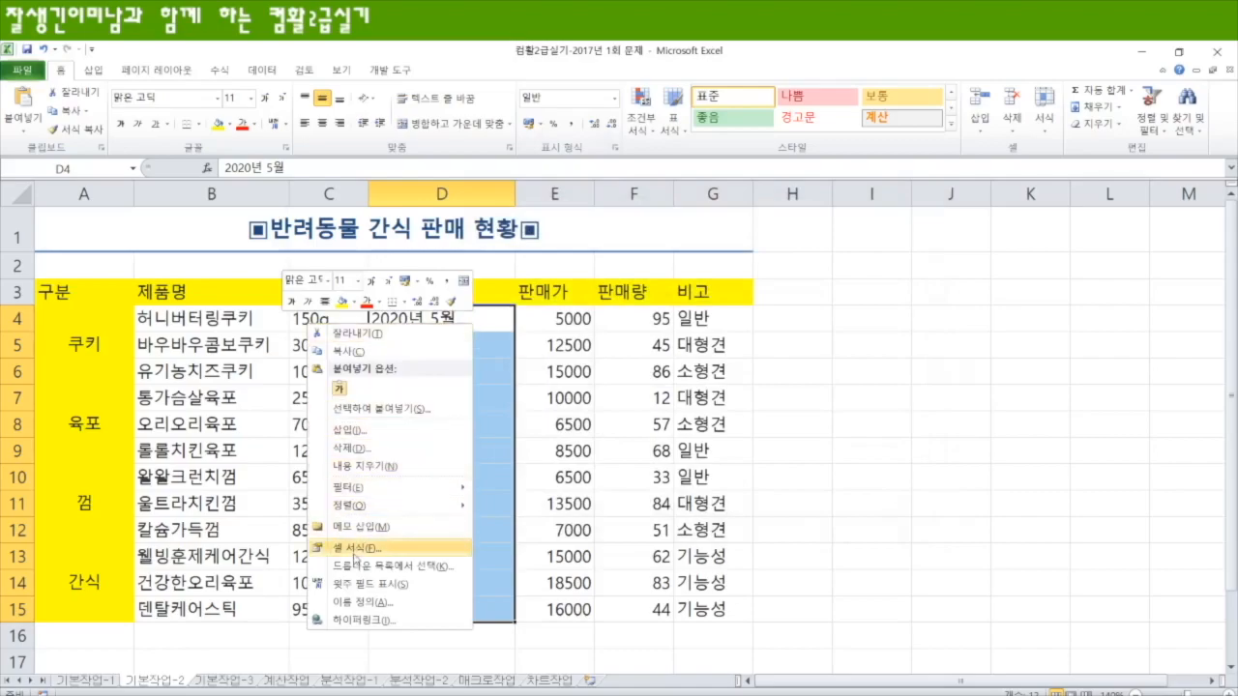
click(355, 550)
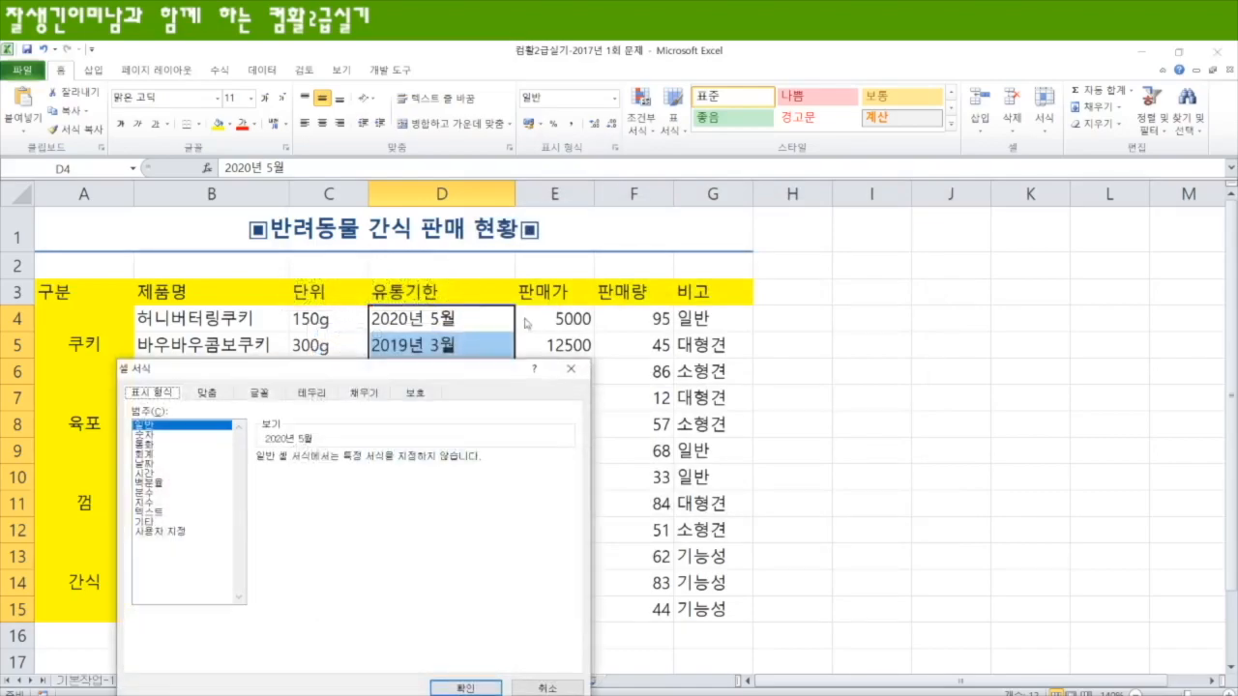
click(570, 373)
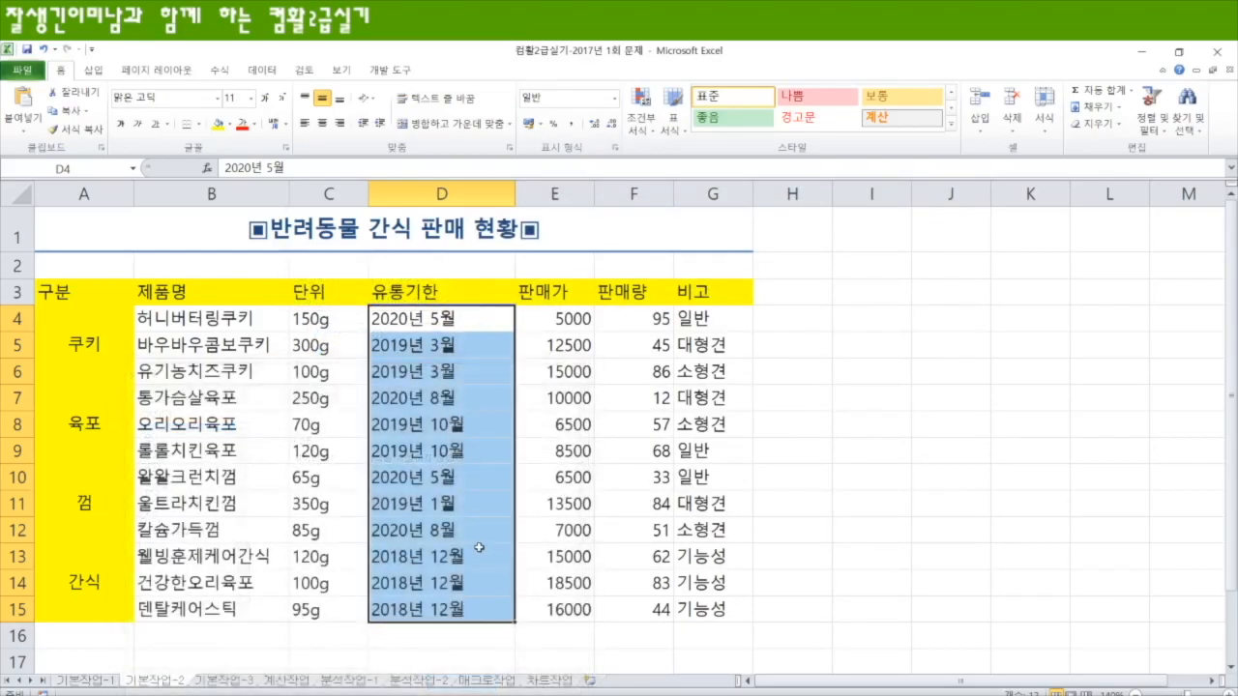
key(ctrl+1)
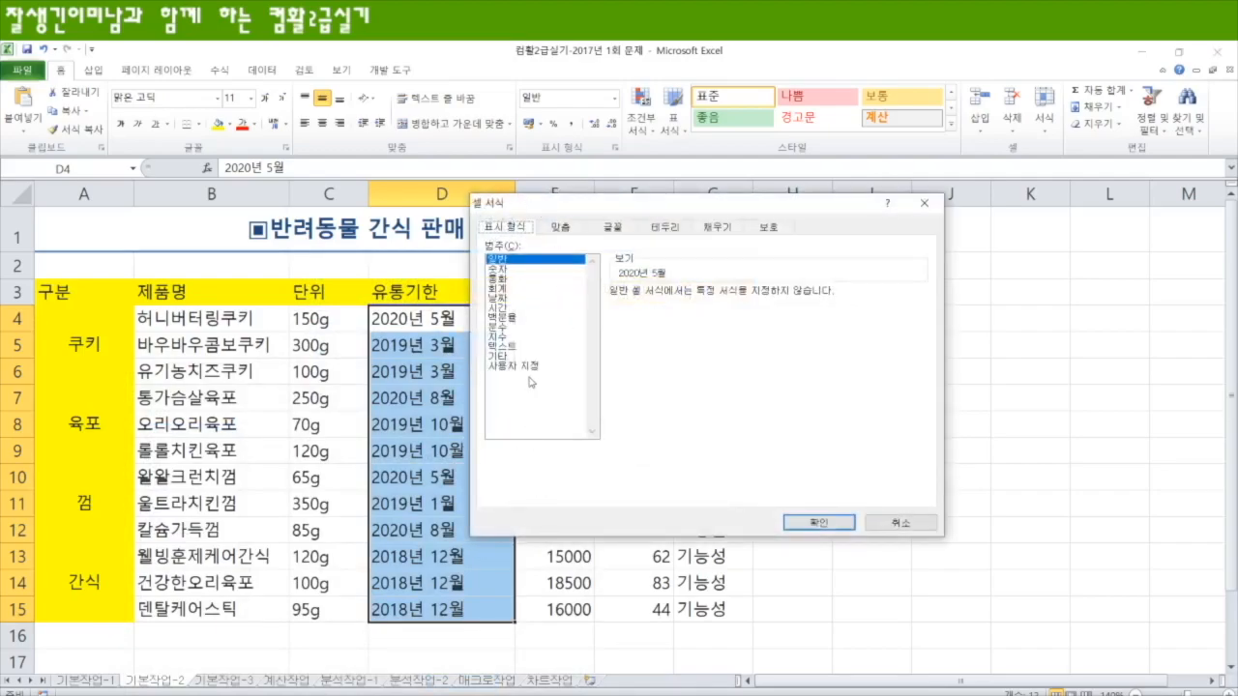
click(527, 367)
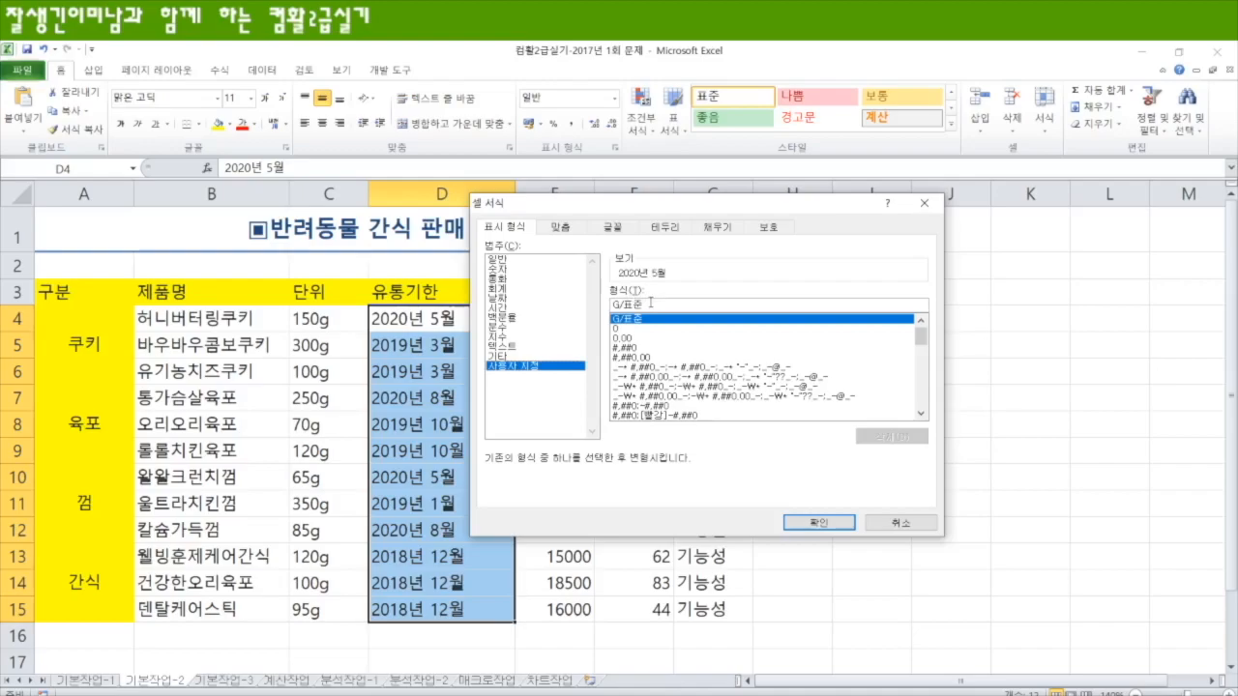
text(ㅛ)
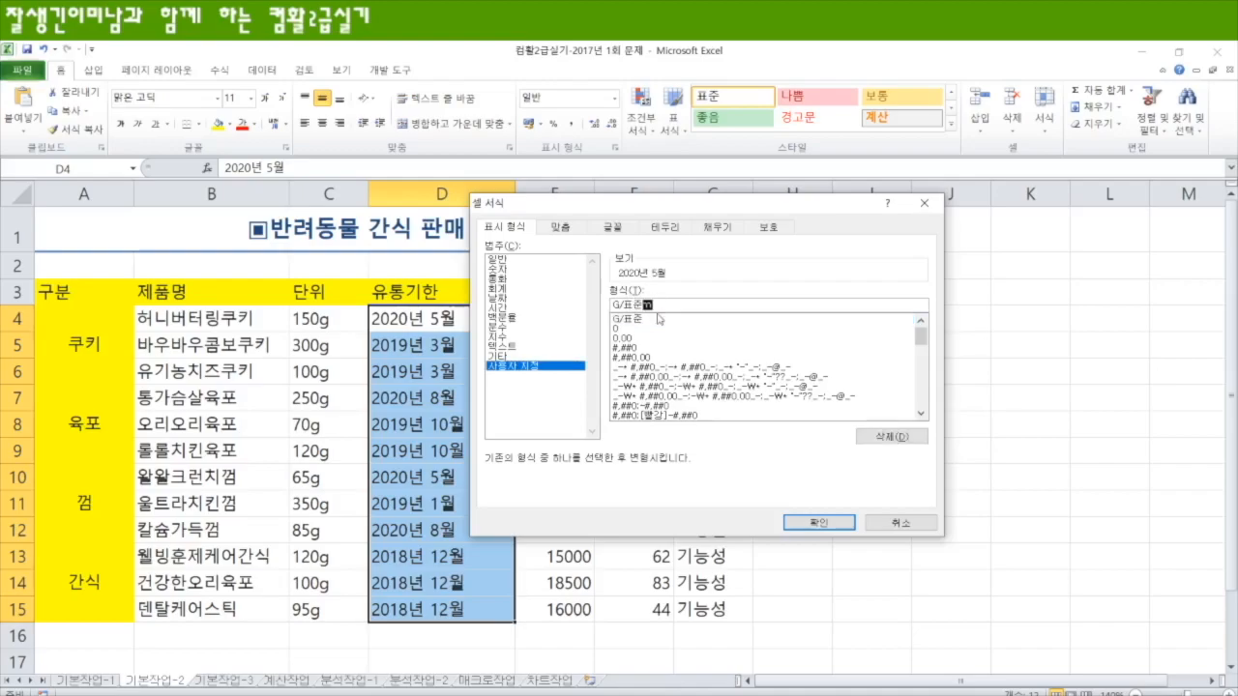
text(지)
key(BackSpace)
key(BackSpace)
key(BackSpace)
key(BackSpace)
key(BackSpace)
key(BackSpace)
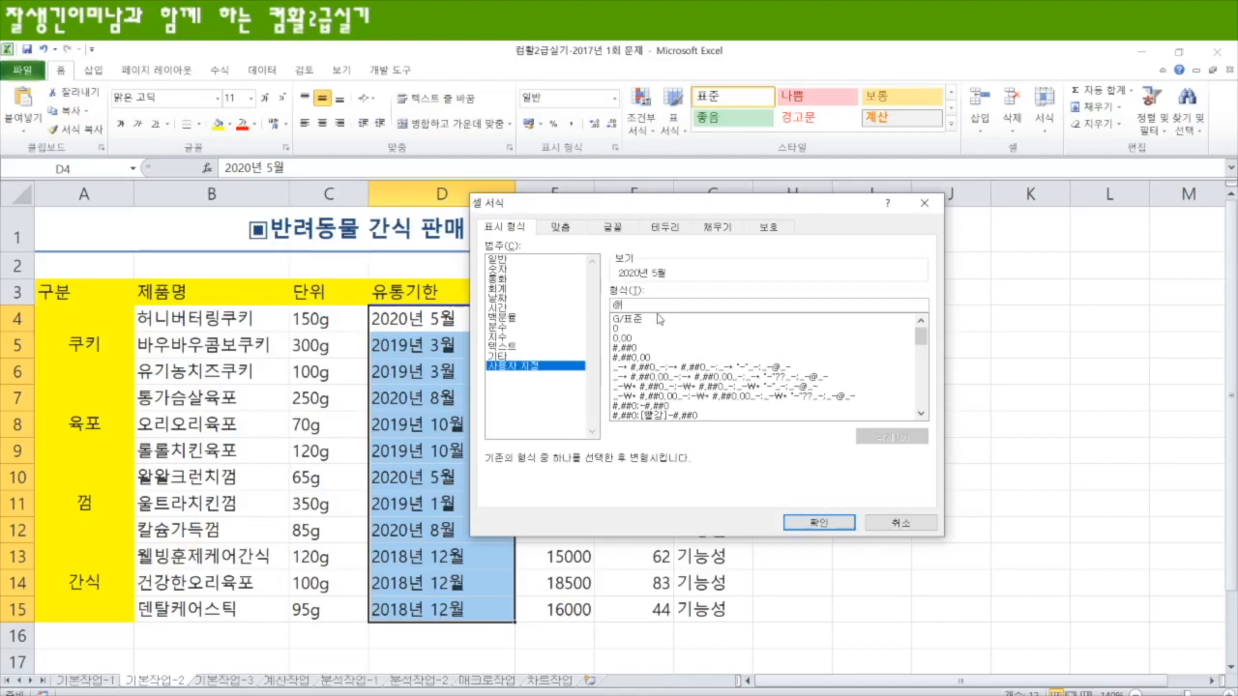
text(@@)
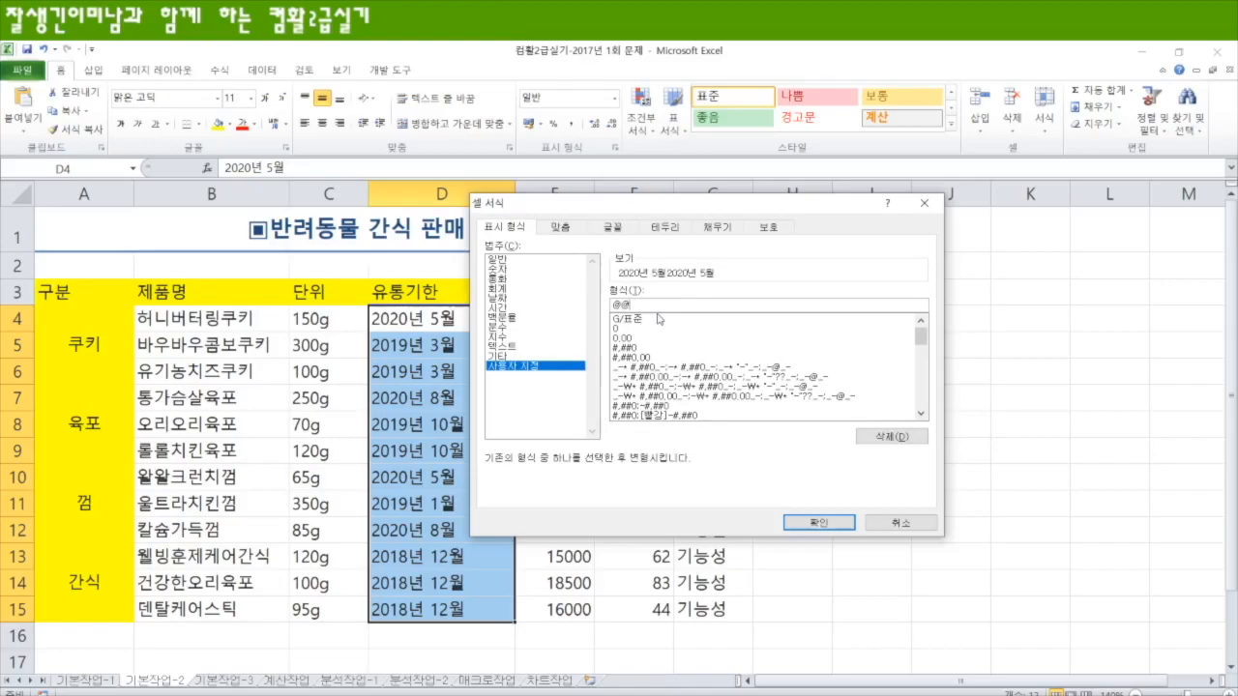
key(BackSpace)
text(까지)
key(Return)
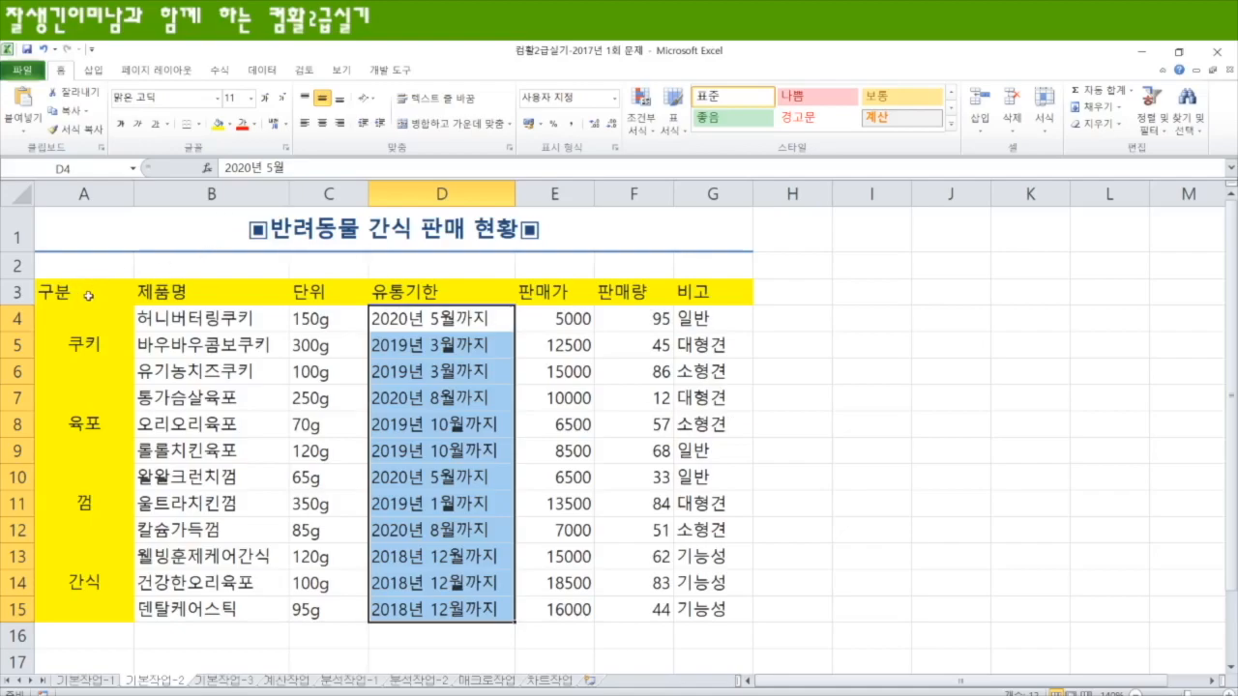
Step: Apply all borders to the whole table in A3:G15
drag(88, 298, 681, 600)
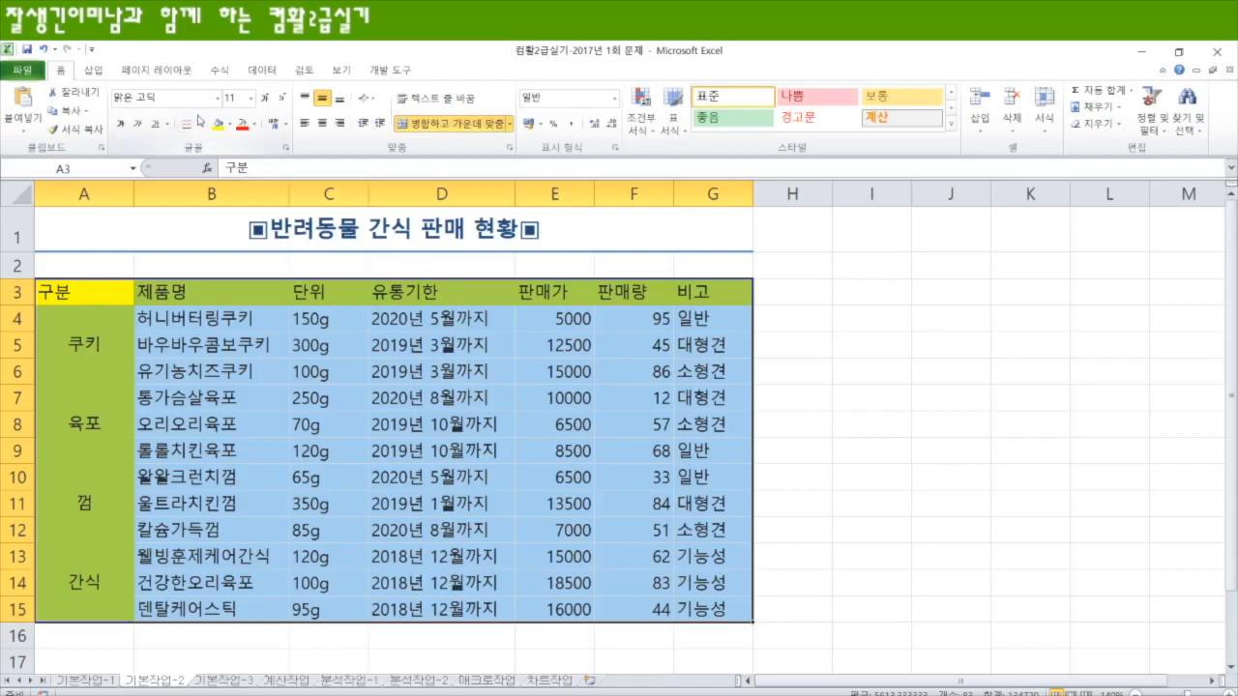
click(196, 122)
click(106, 253)
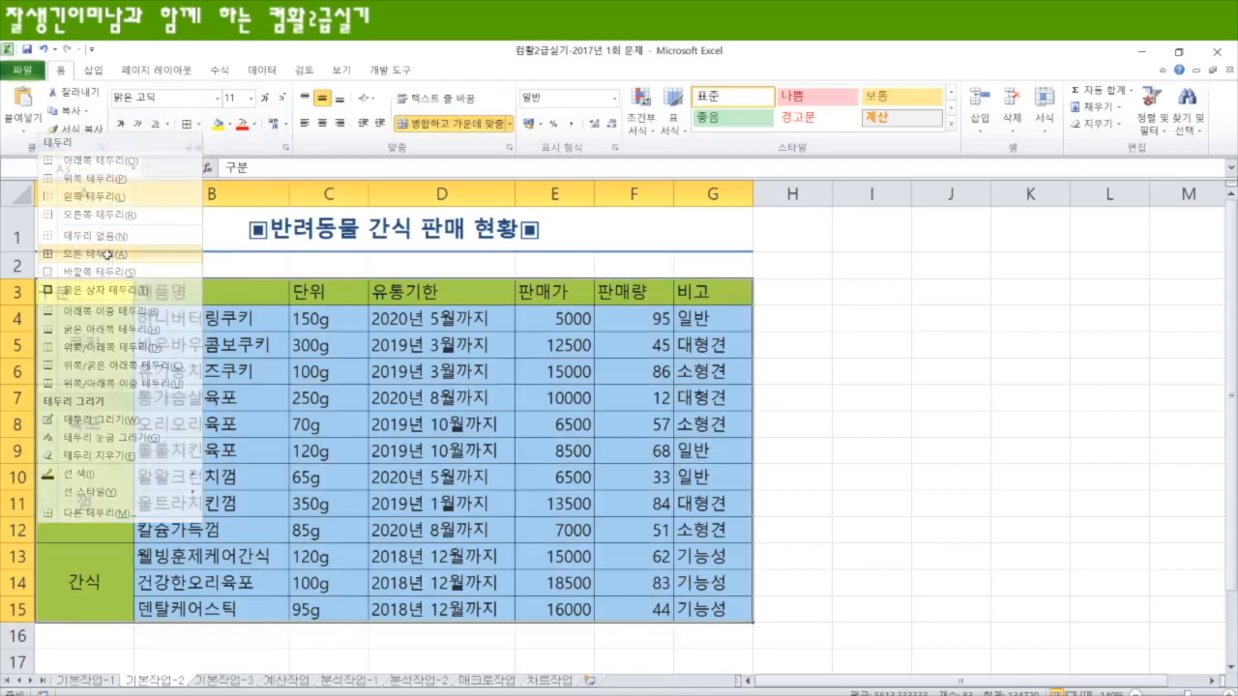
click(840, 343)
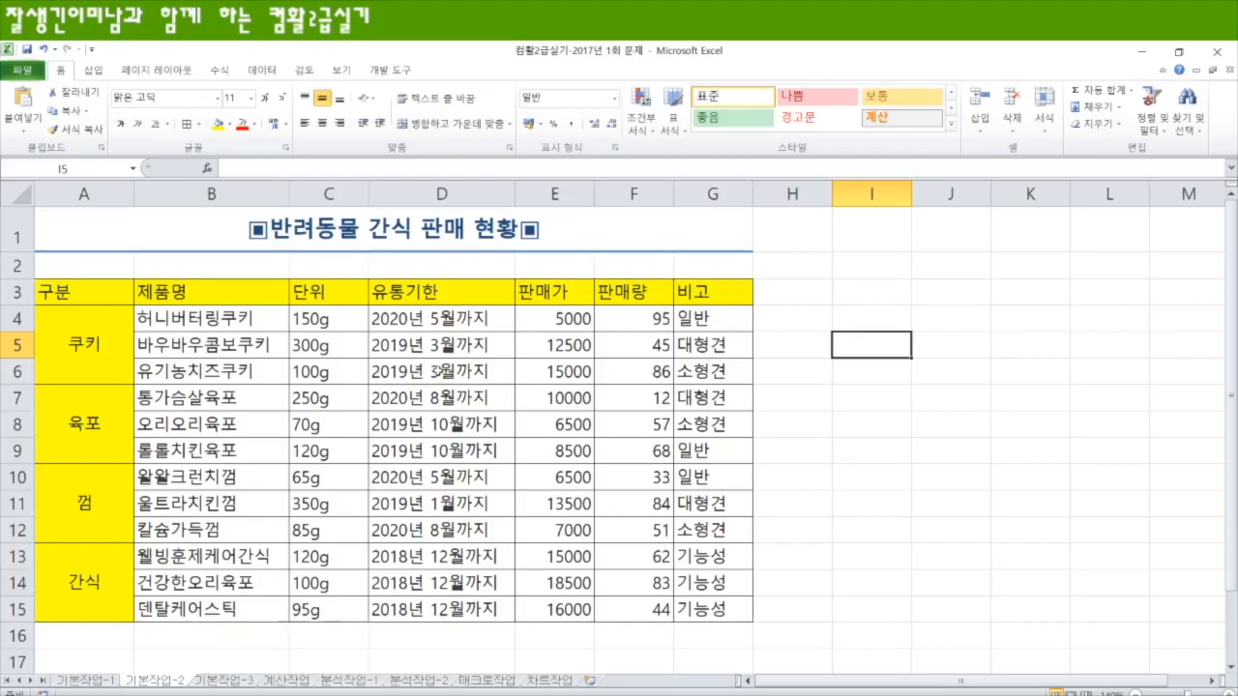
Step: On the 기본작업-3 sheet, fill the criteria area A18:D20 with yellow
scroll(437, 370, down, 3)
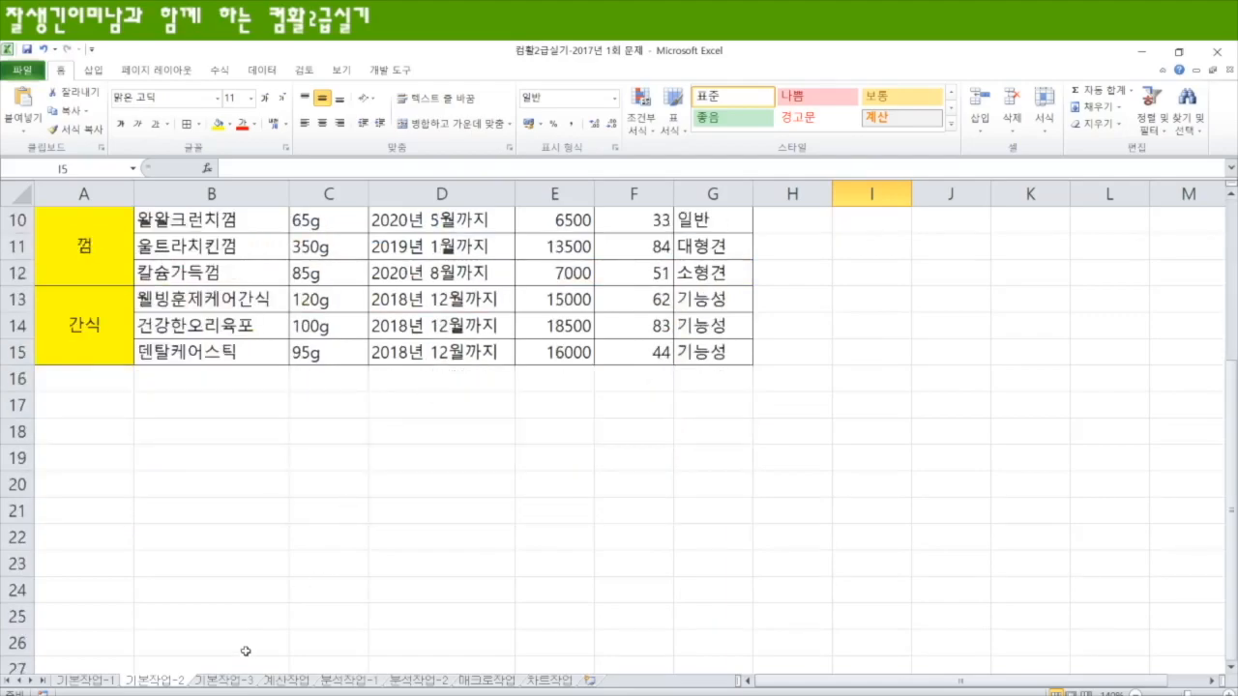
click(229, 682)
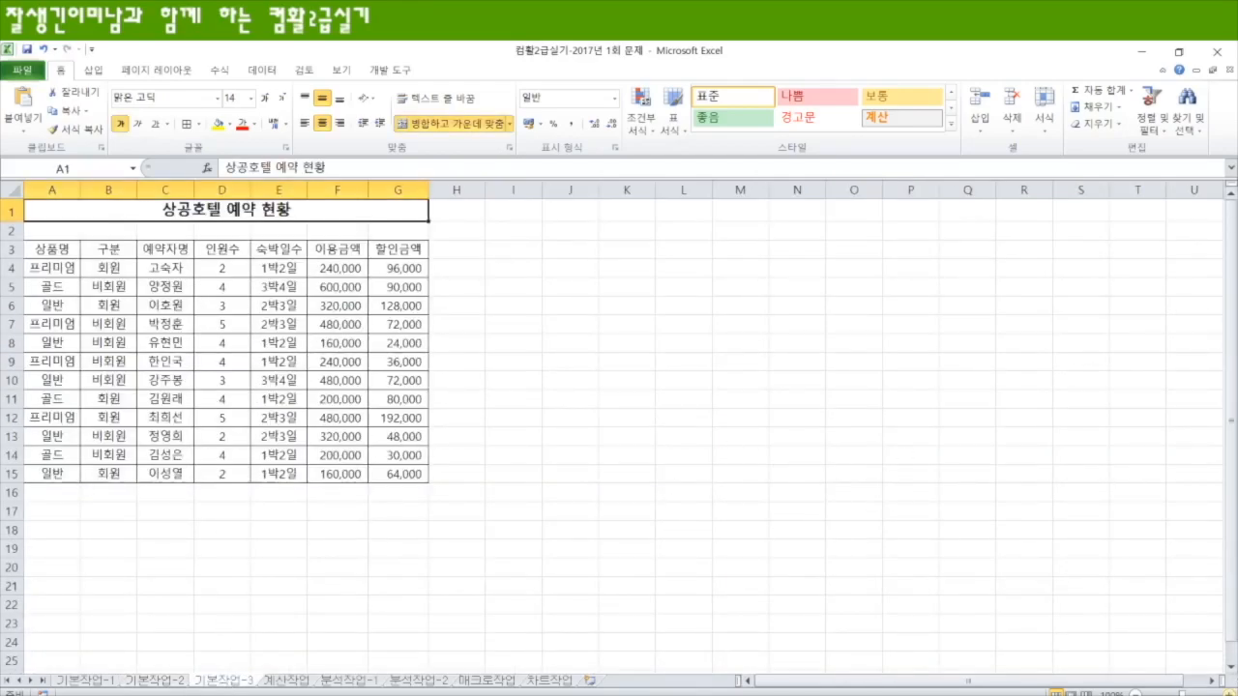
click(1230, 694)
click(1229, 693)
click(1229, 693)
click(1230, 693)
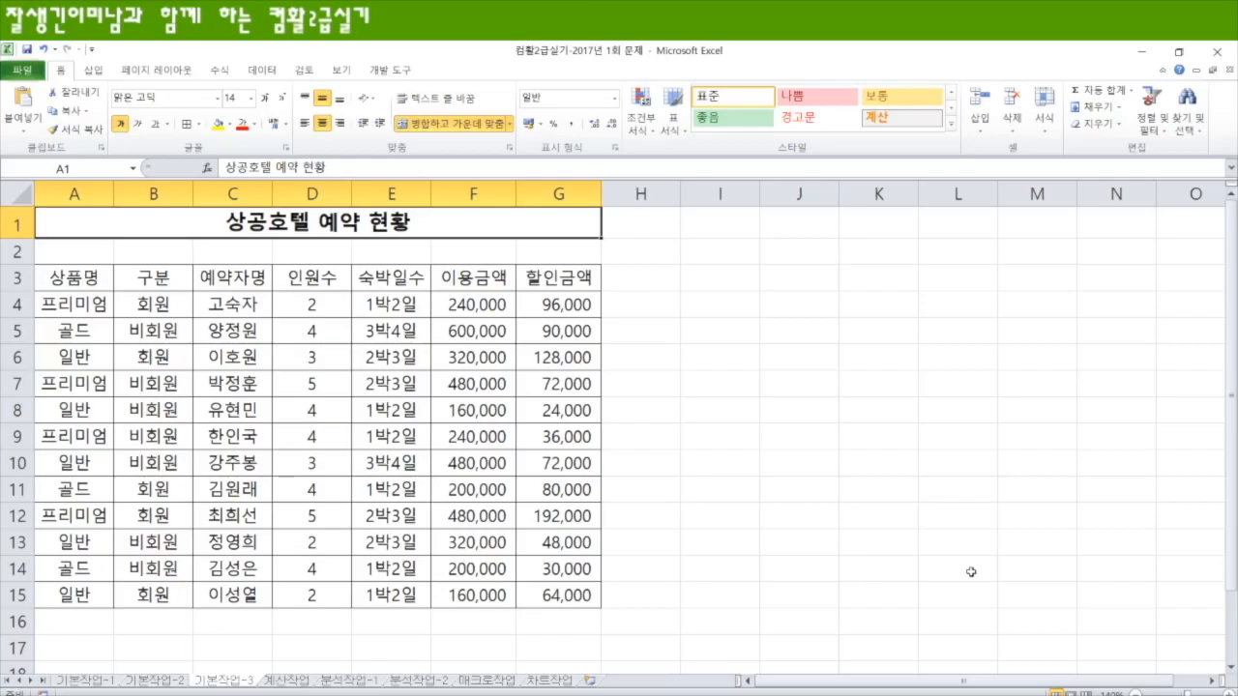
scroll(407, 396, down, 3)
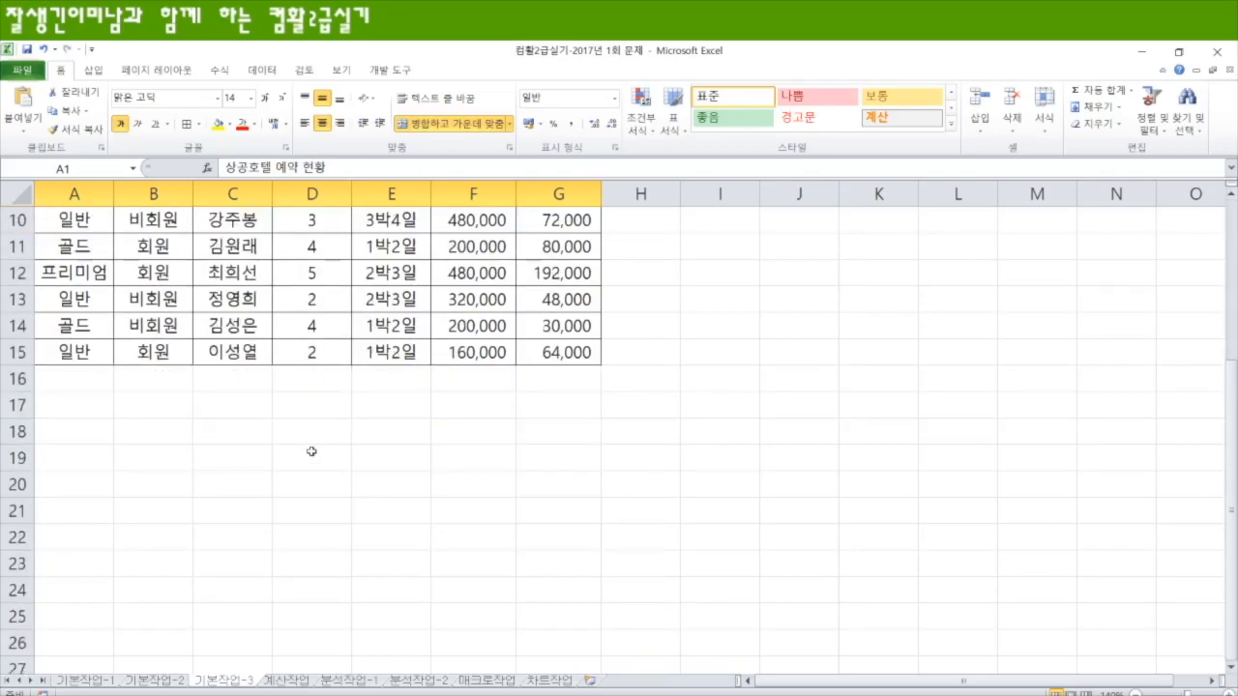
drag(70, 429, 276, 477)
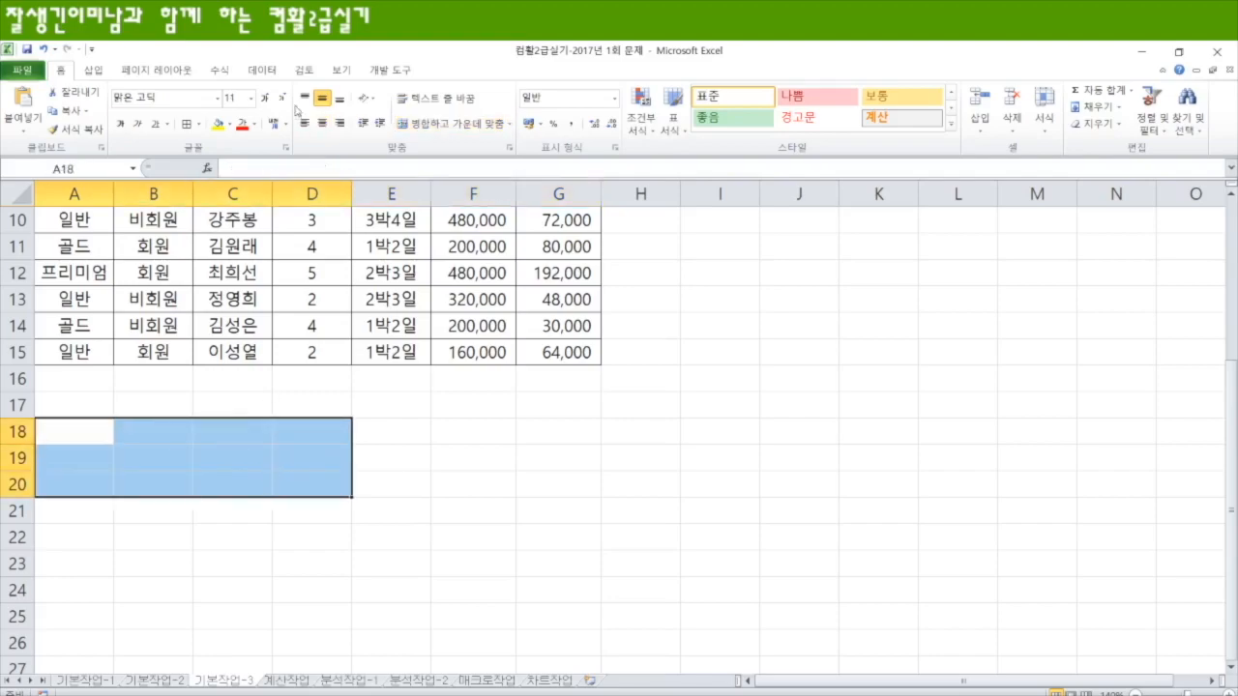
click(219, 126)
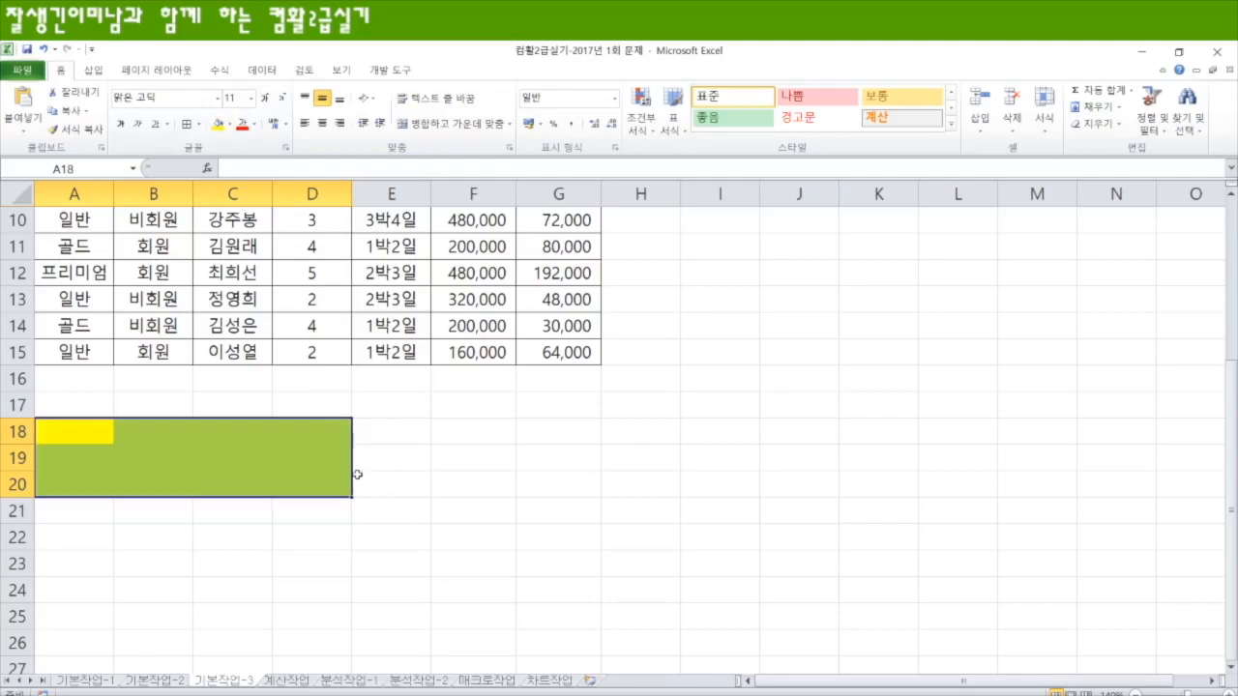
Step: Enter the criteria heading 구분 in A18 with the condition 비회원 below it in A19
scroll(357, 475, up, 3)
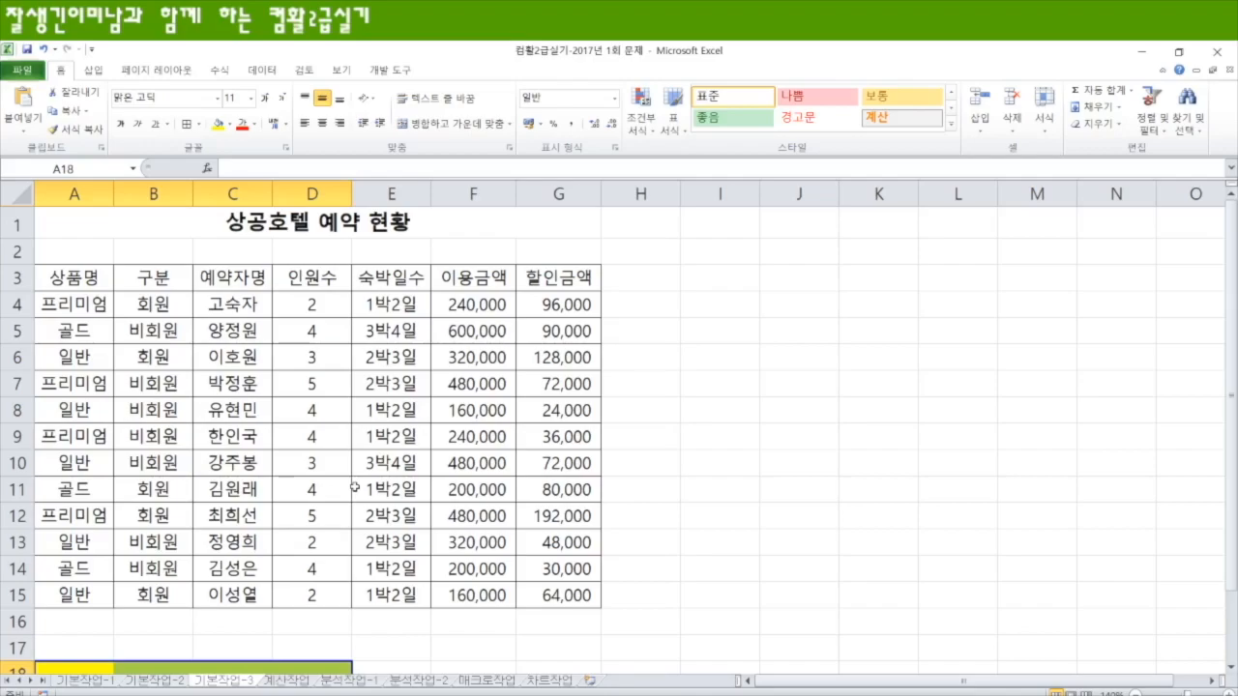
scroll(355, 489, down, 1)
click(82, 587)
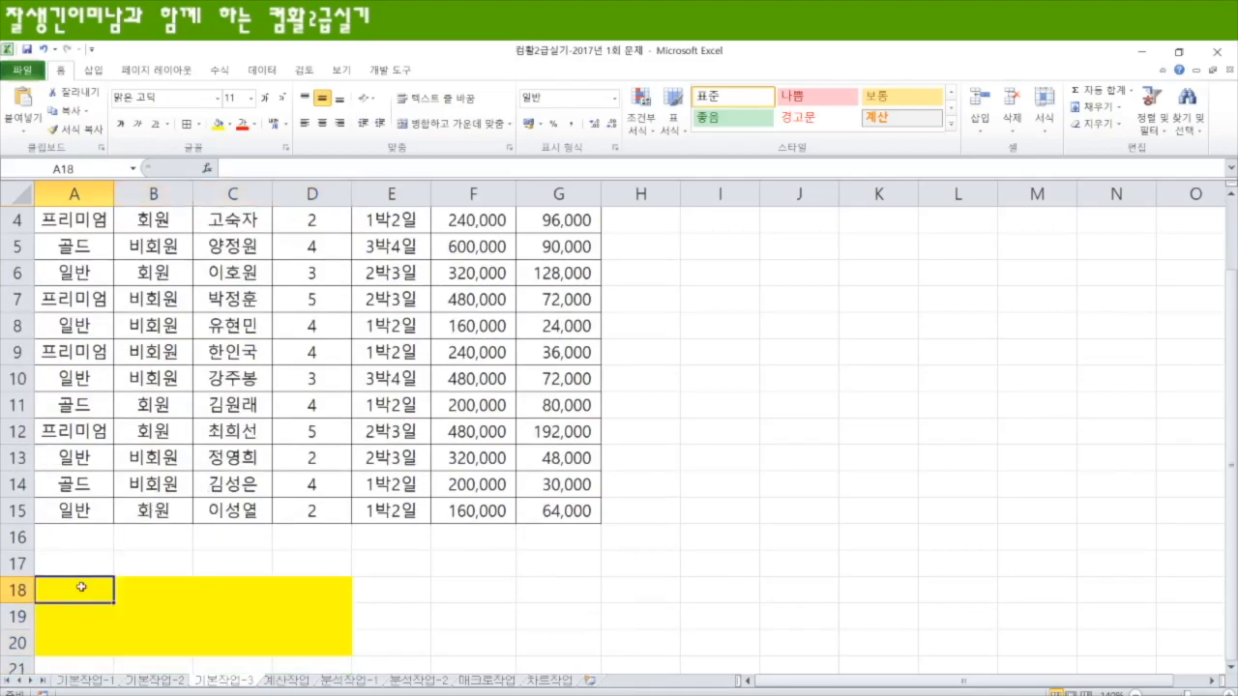
text(구분)
key(Return)
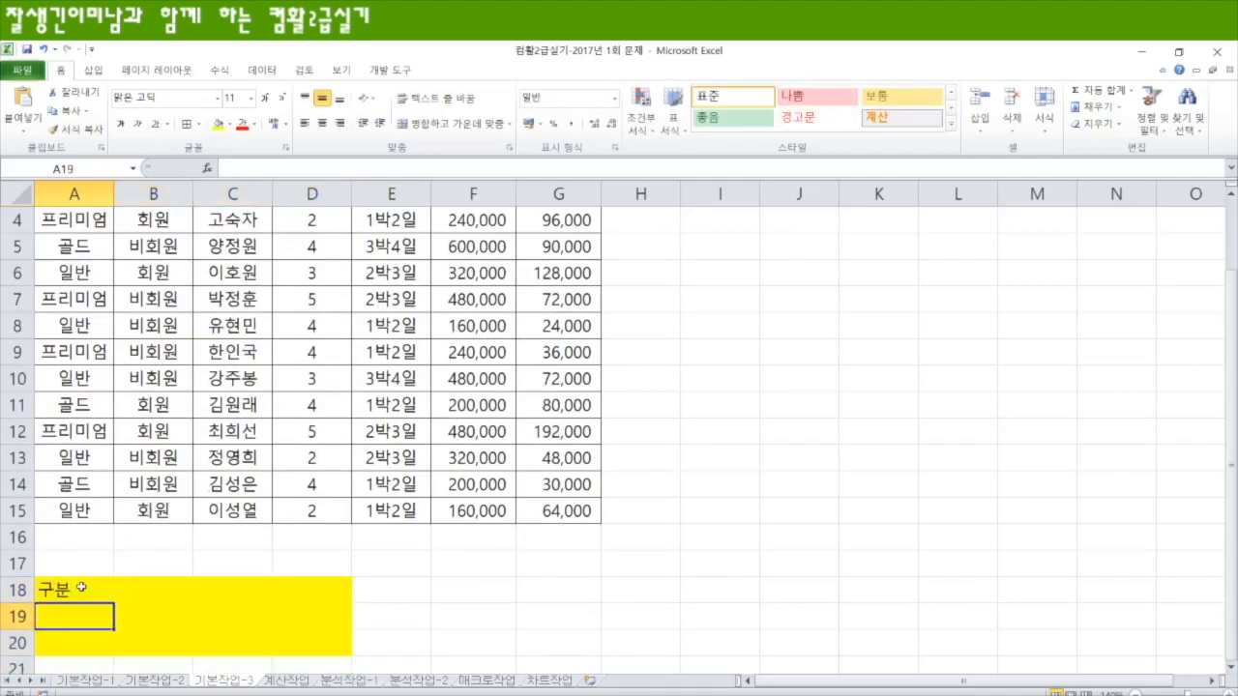
text(비회원)
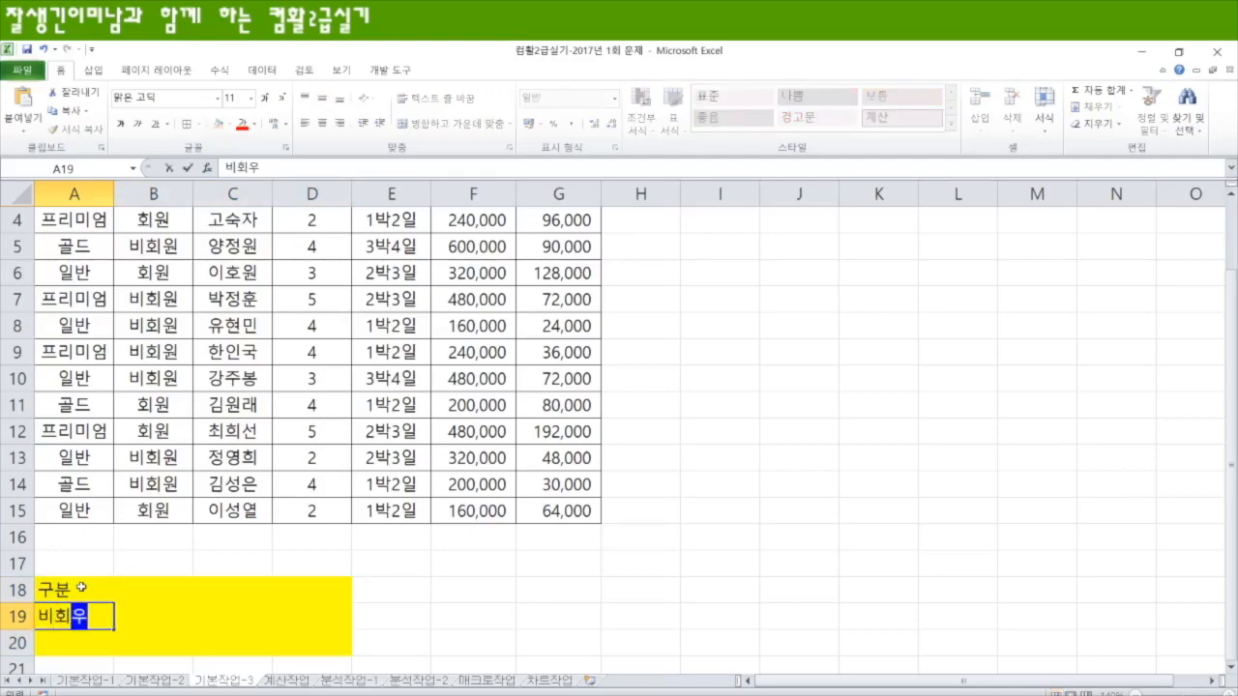
Step: Enter the criteria heading 할인금액 in B18 with the condition <=70000 below it in B19
key(Right)
key(Up)
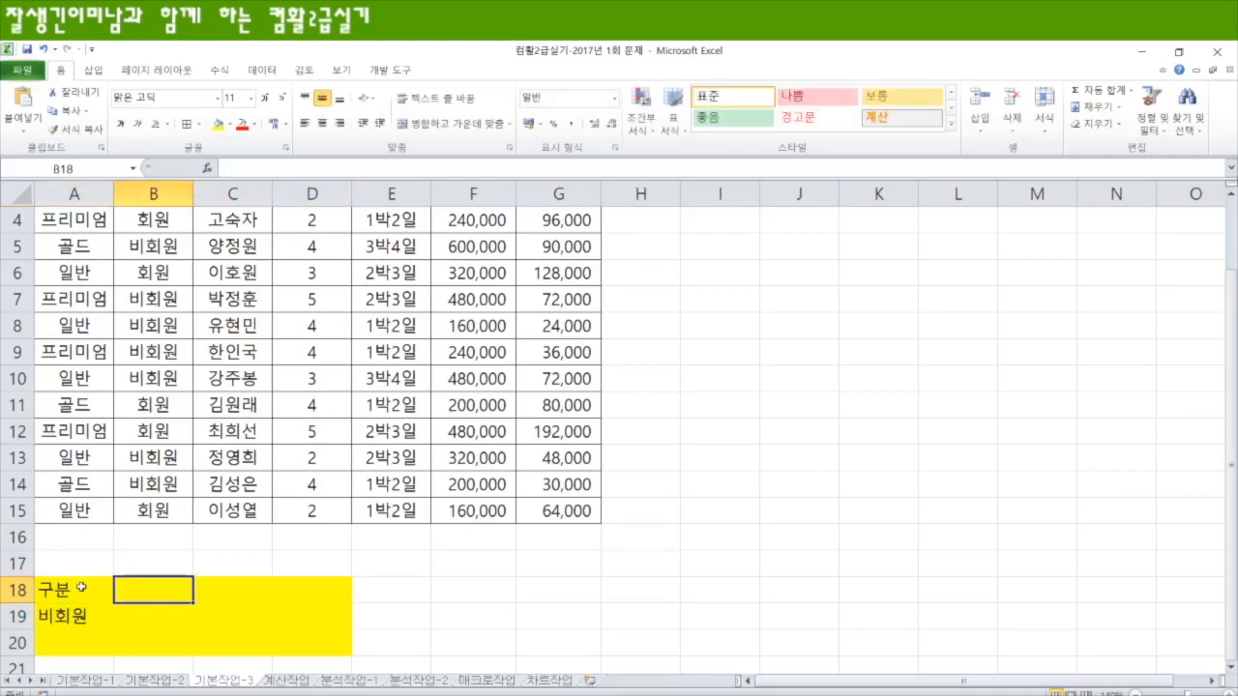
text(할인금액)
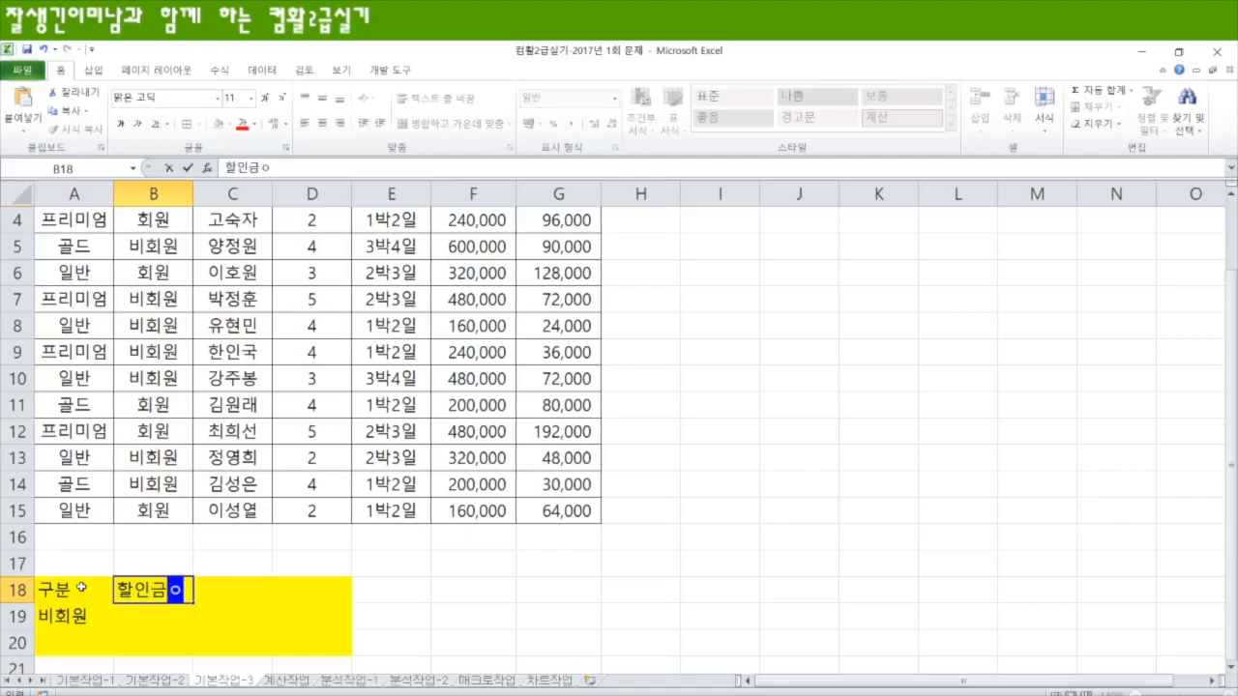
key(Return)
scroll(451, 473, up, 1)
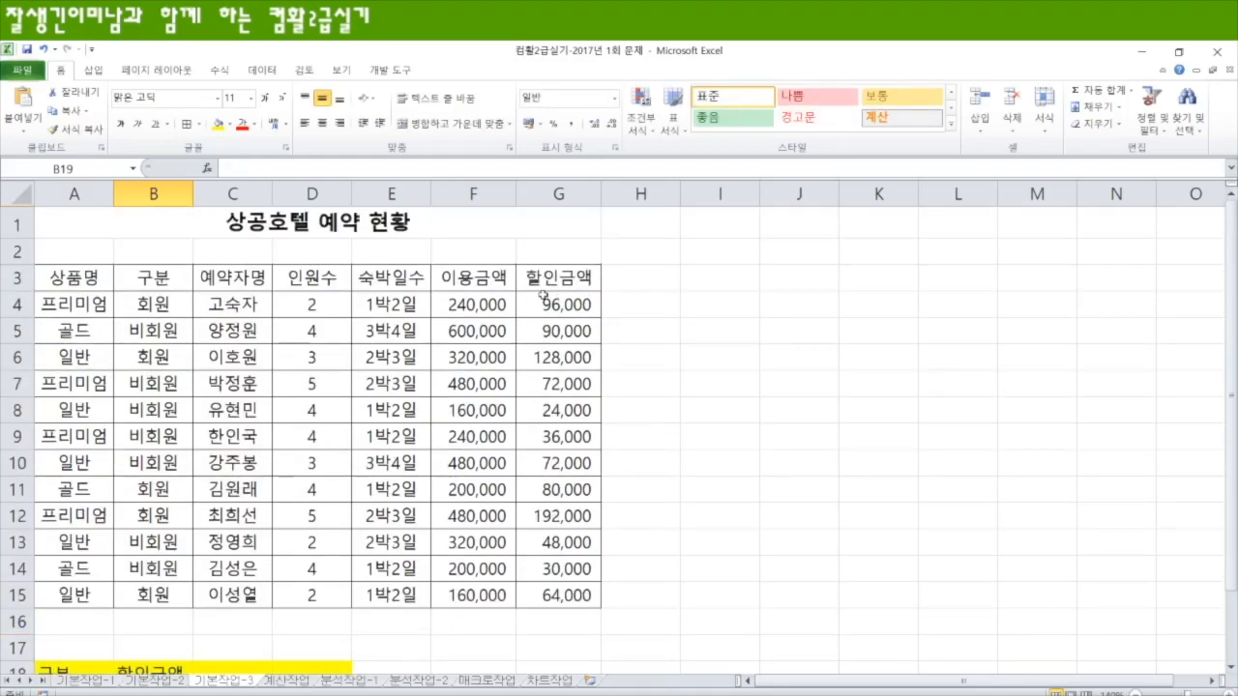
scroll(432, 368, down, 2)
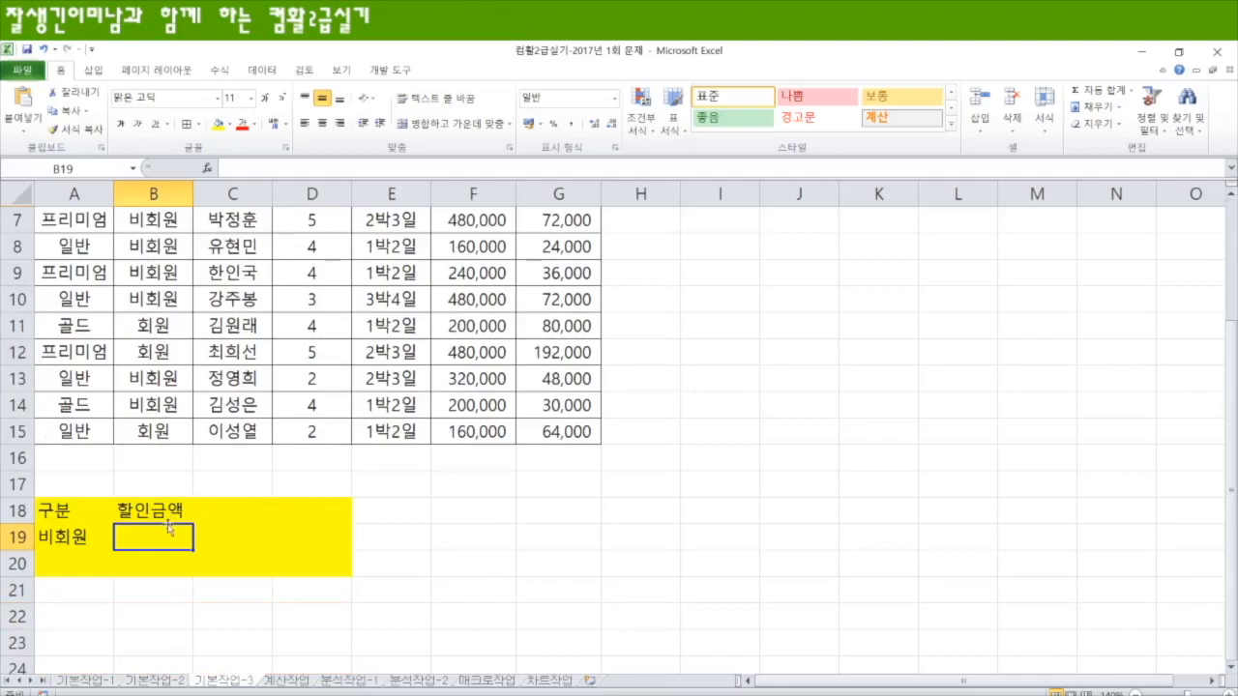
text(<=70000)
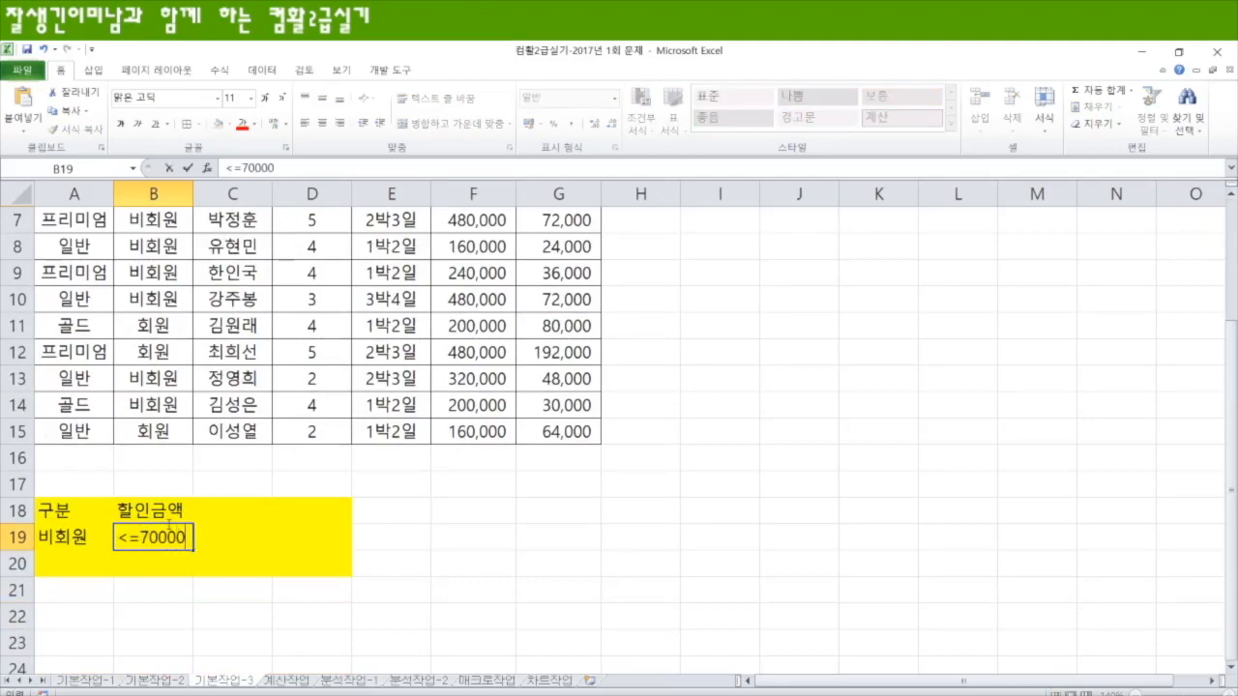
key(Return)
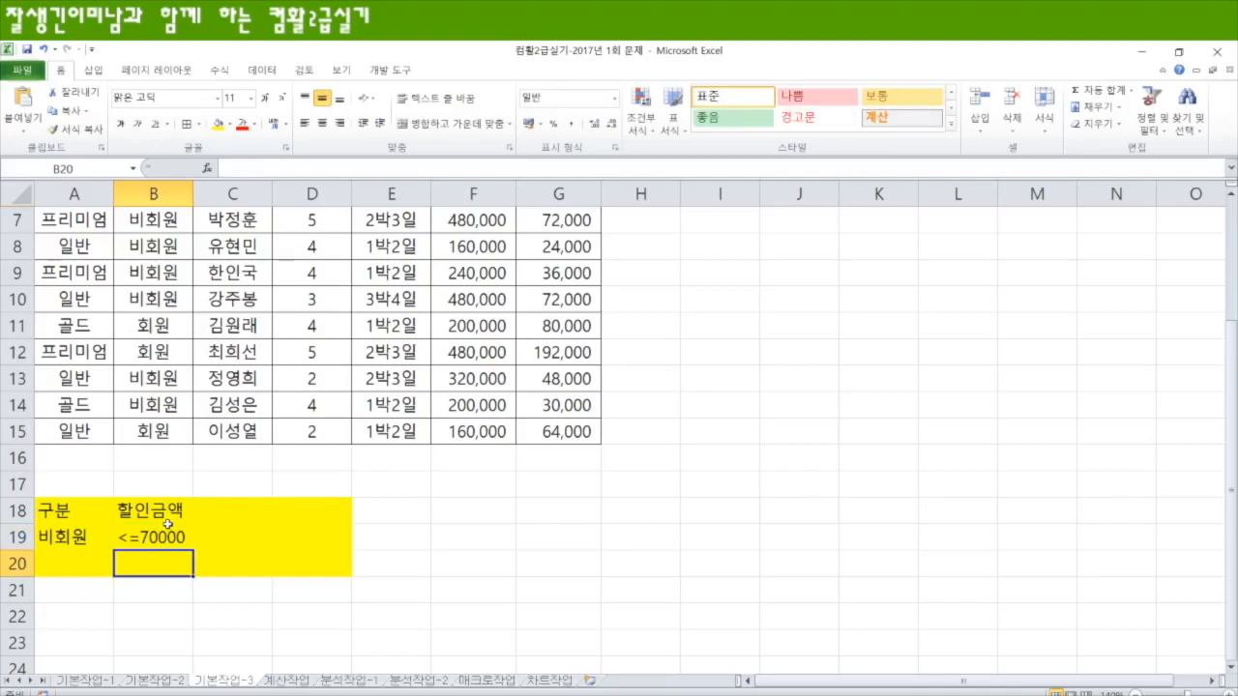
Step: Try moving the <=70000 condition from B19 down to B20, and undo the move
click(167, 541)
drag(164, 552, 163, 585)
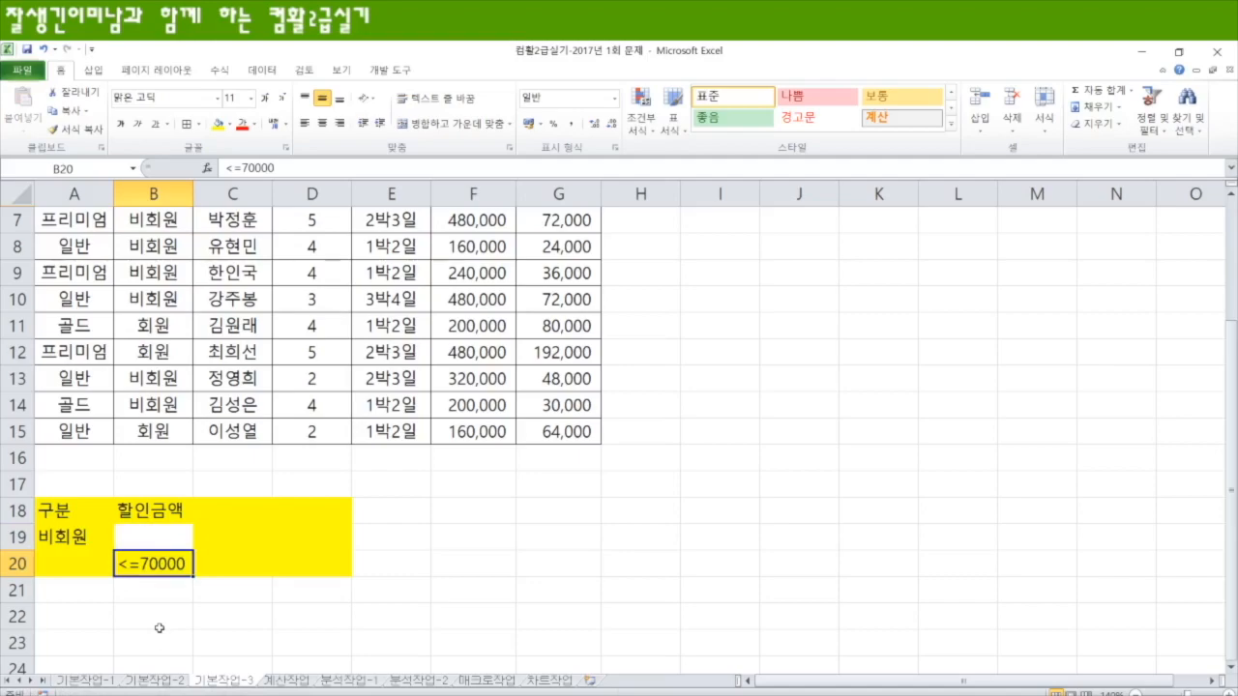
key(ctrl+z)
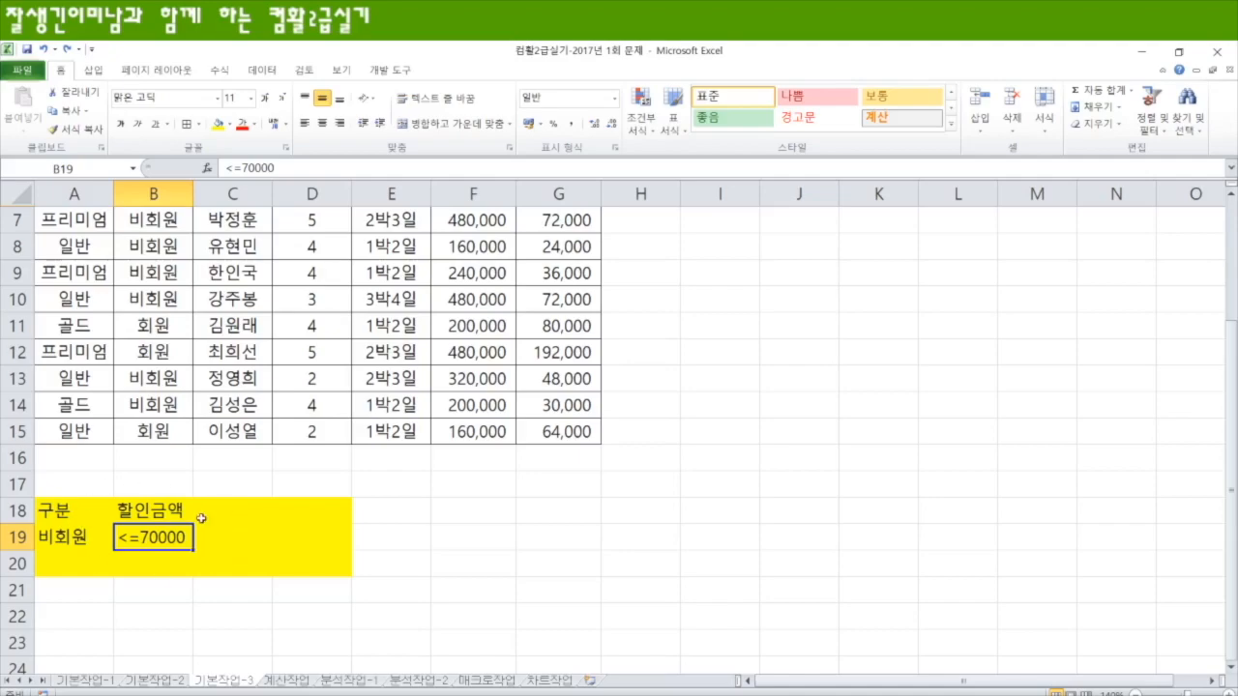
Step: Select the hotel reservation table A3:G15, including its headings, and open the Advanced Filter for it
scroll(406, 474, up, 2)
drag(75, 279, 563, 597)
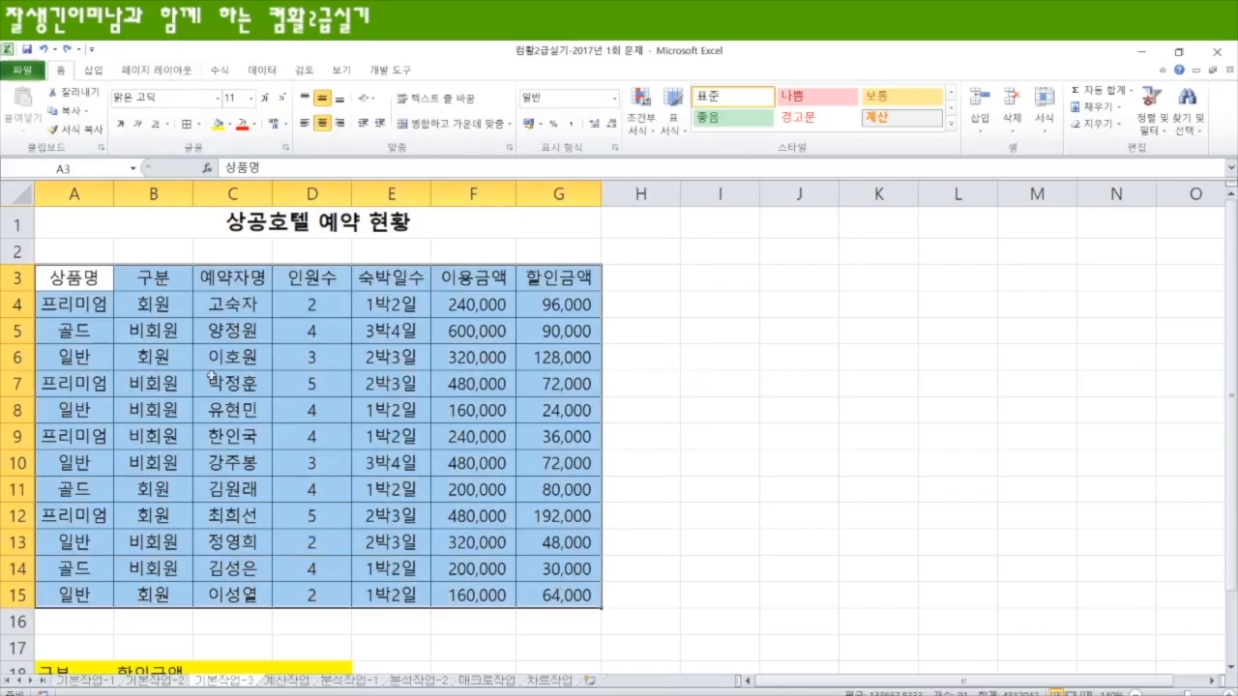
click(669, 378)
drag(66, 279, 568, 588)
drag(85, 304, 570, 595)
drag(83, 279, 556, 596)
drag(73, 279, 561, 593)
click(262, 72)
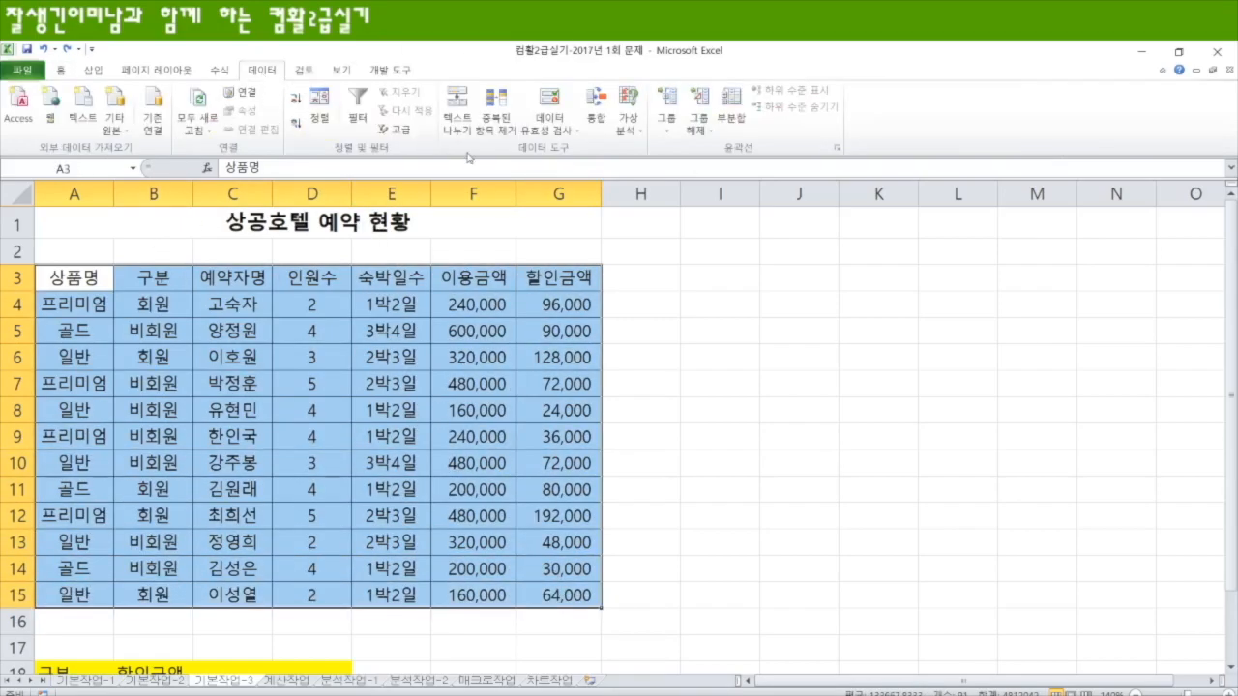
click(400, 129)
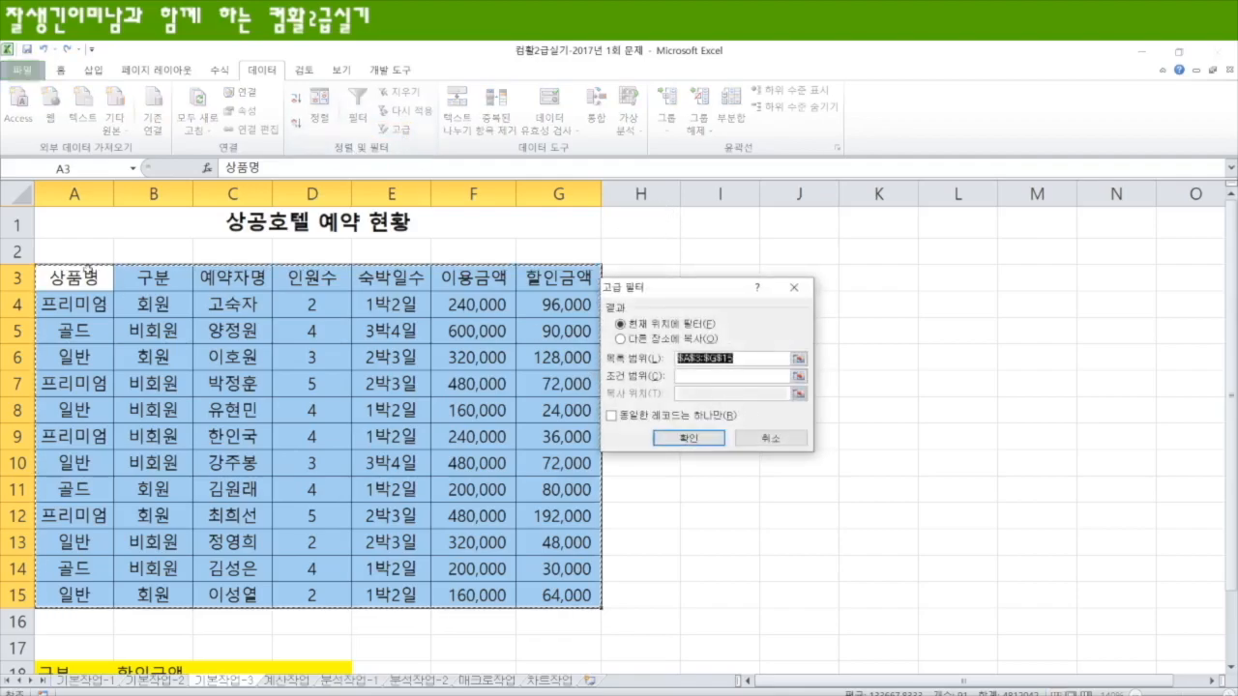
Step: Run the Advanced Filter with criteria range A18:B19, copying the results to another location starting at A22
click(706, 375)
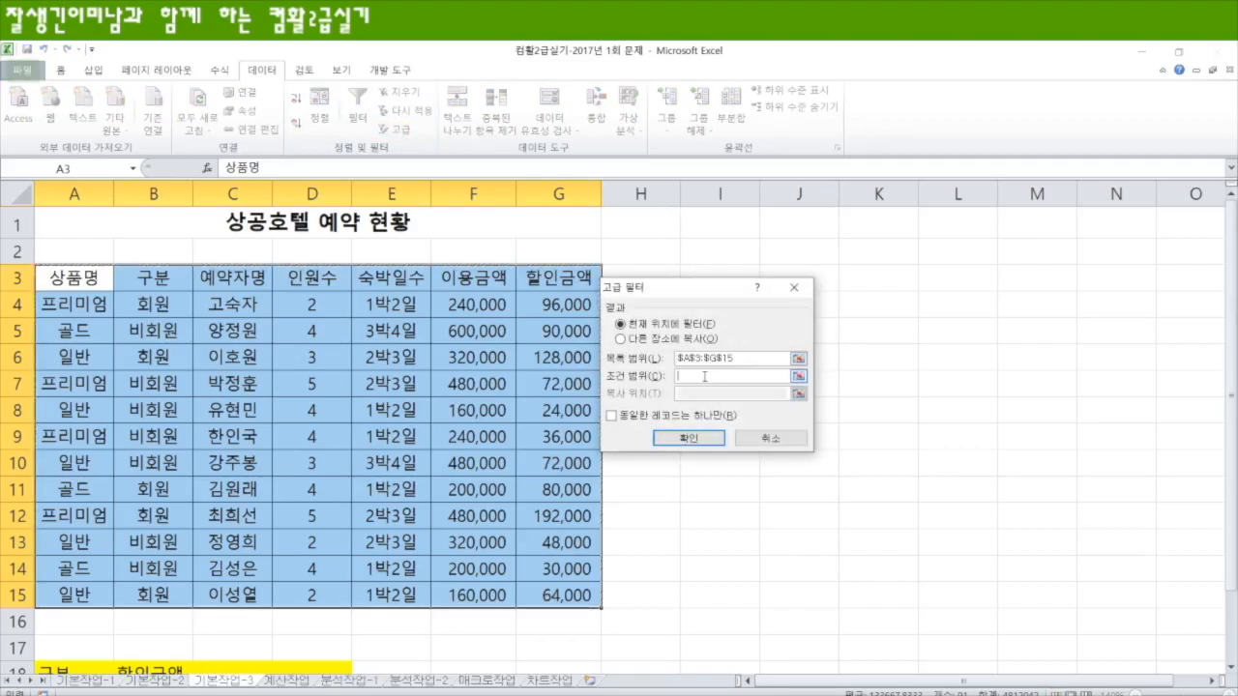
scroll(256, 465, down, 3)
drag(53, 427, 169, 457)
click(650, 343)
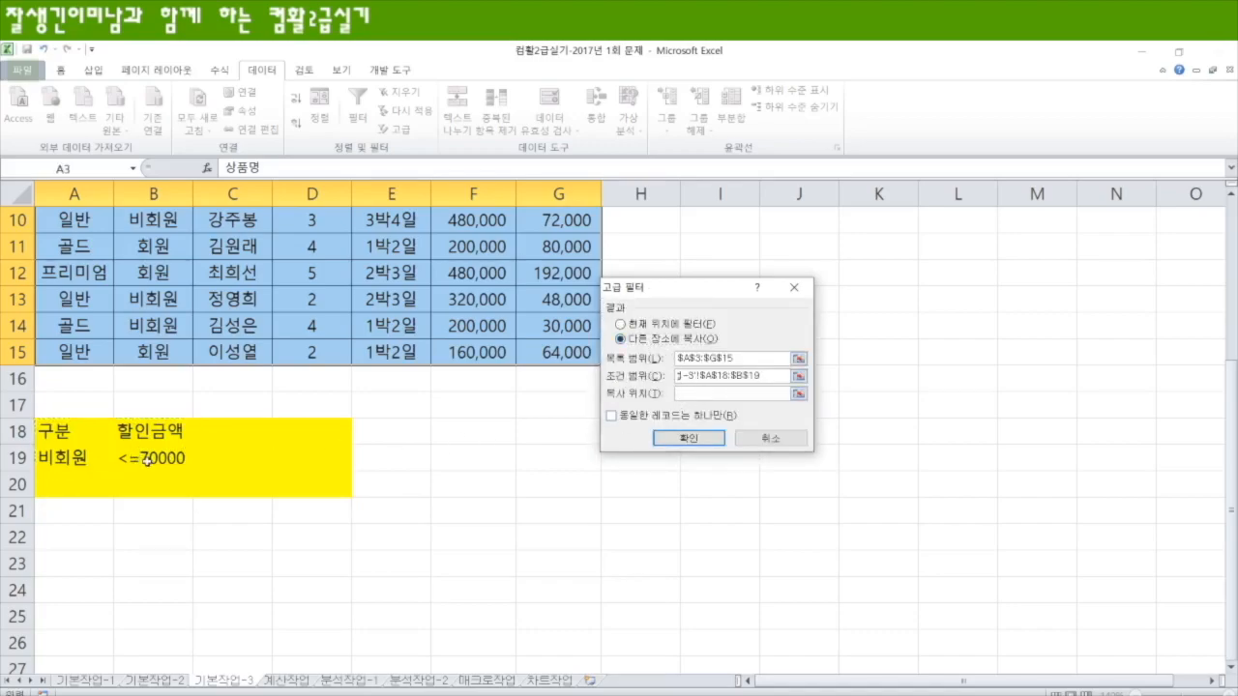
click(68, 540)
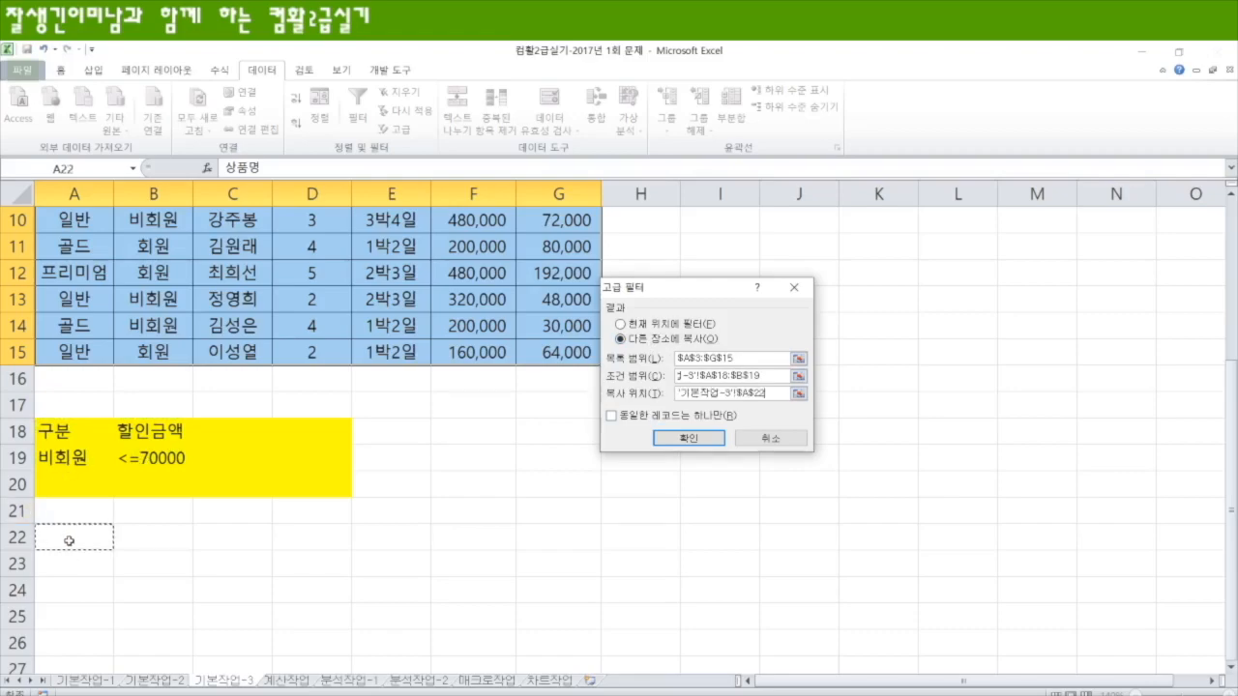
click(711, 440)
scroll(545, 447, down, 6)
scroll(300, 417, up, 2)
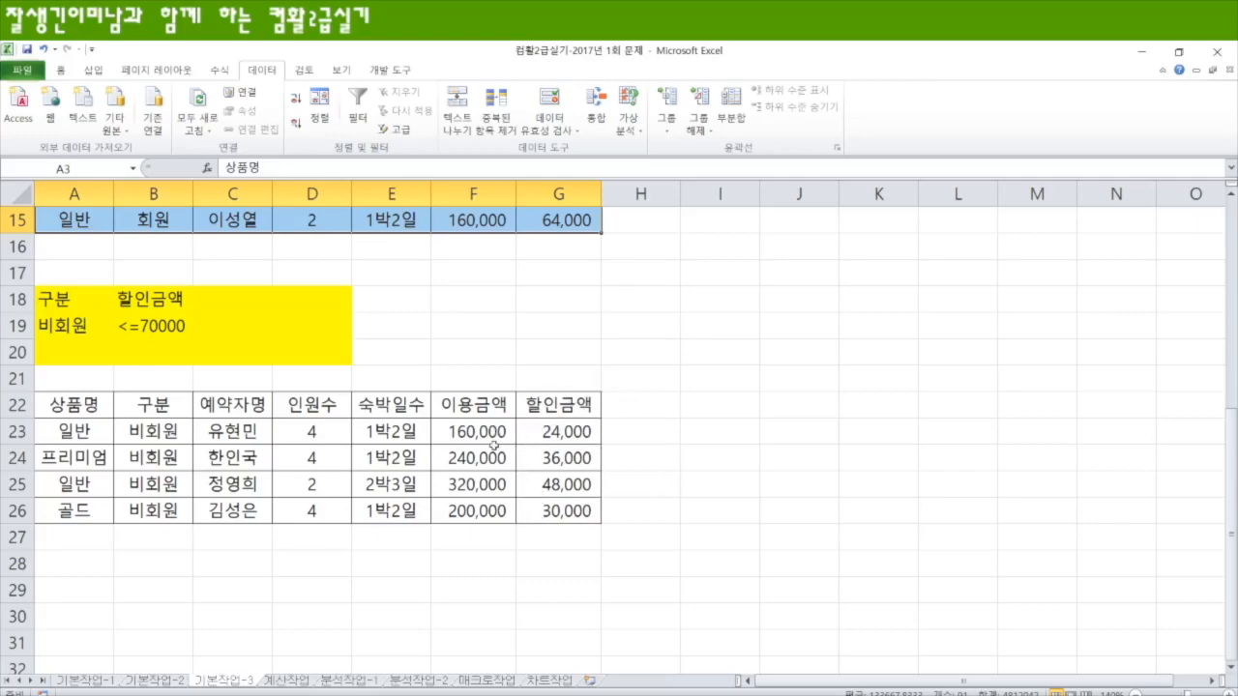
Step: Enter the extraction headings 상품명, 예약자명 and 숙박일수 in A29:C29
scroll(493, 449, down, 1)
click(81, 509)
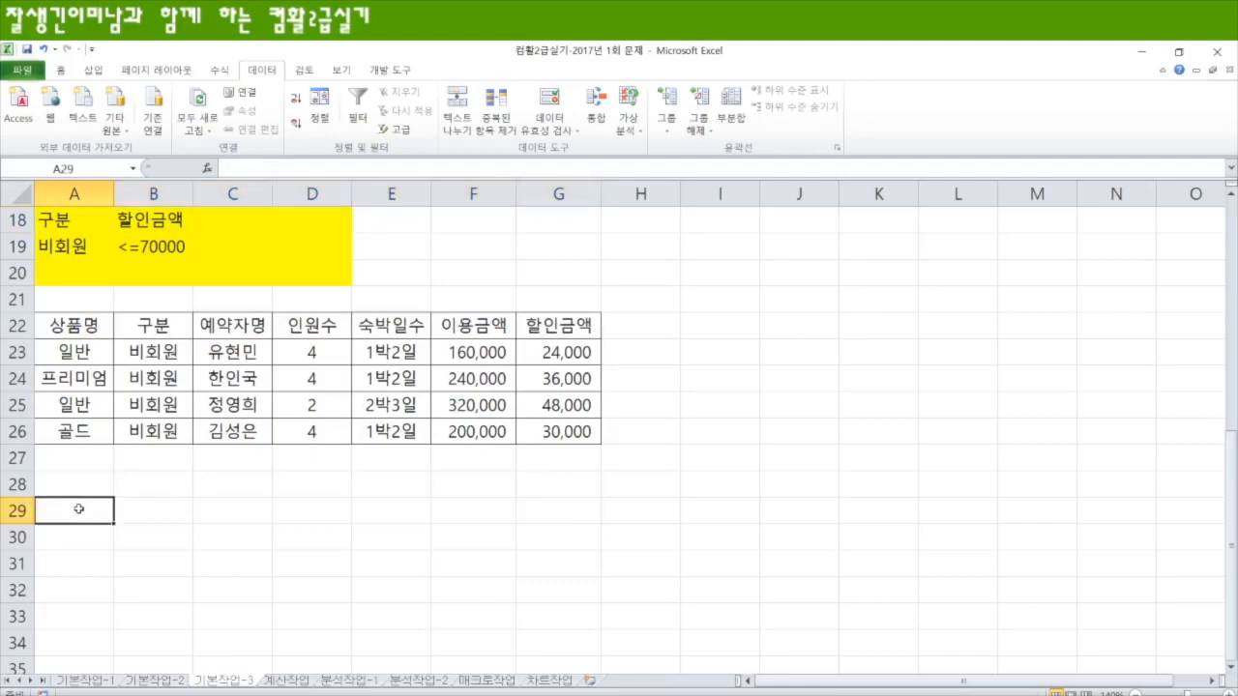
text(상품명)
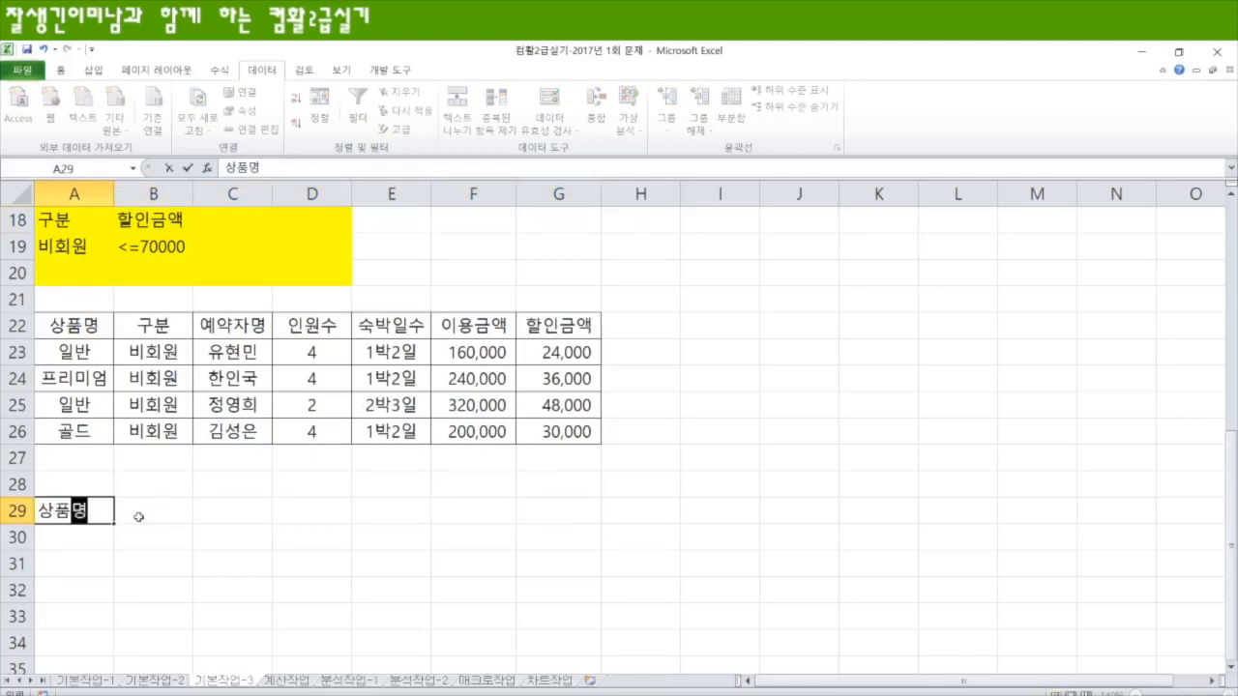
key(Tab)
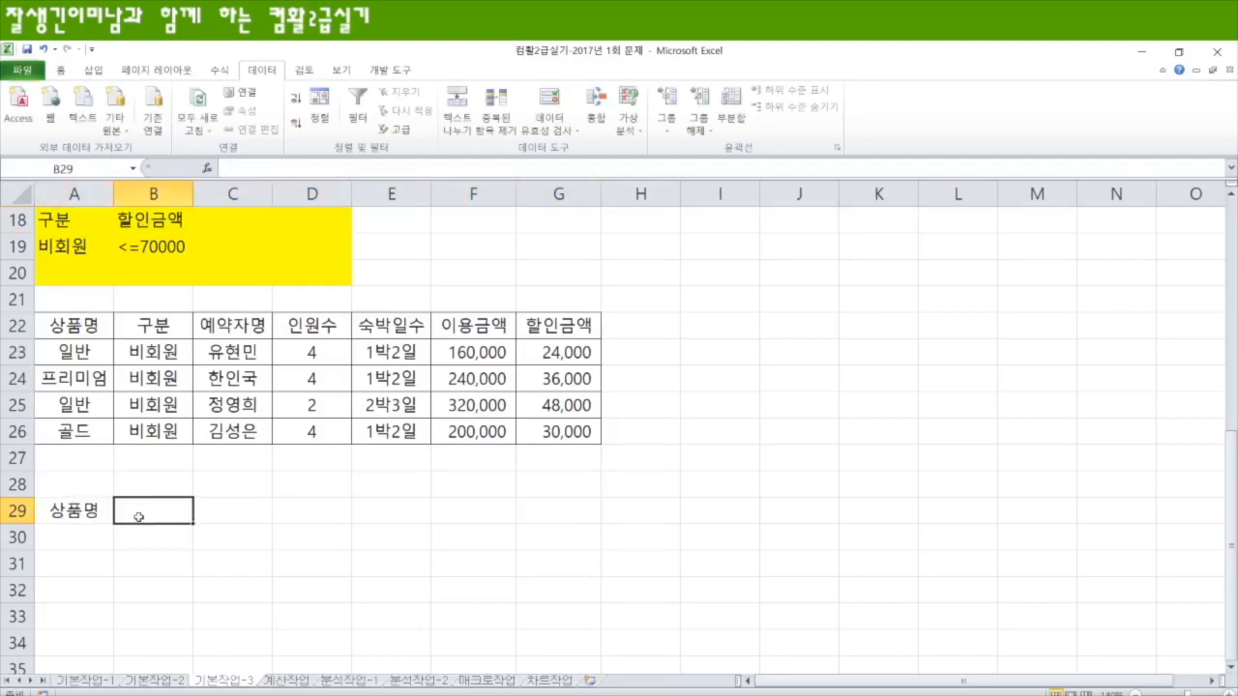
text(예약자명)
key(Tab)
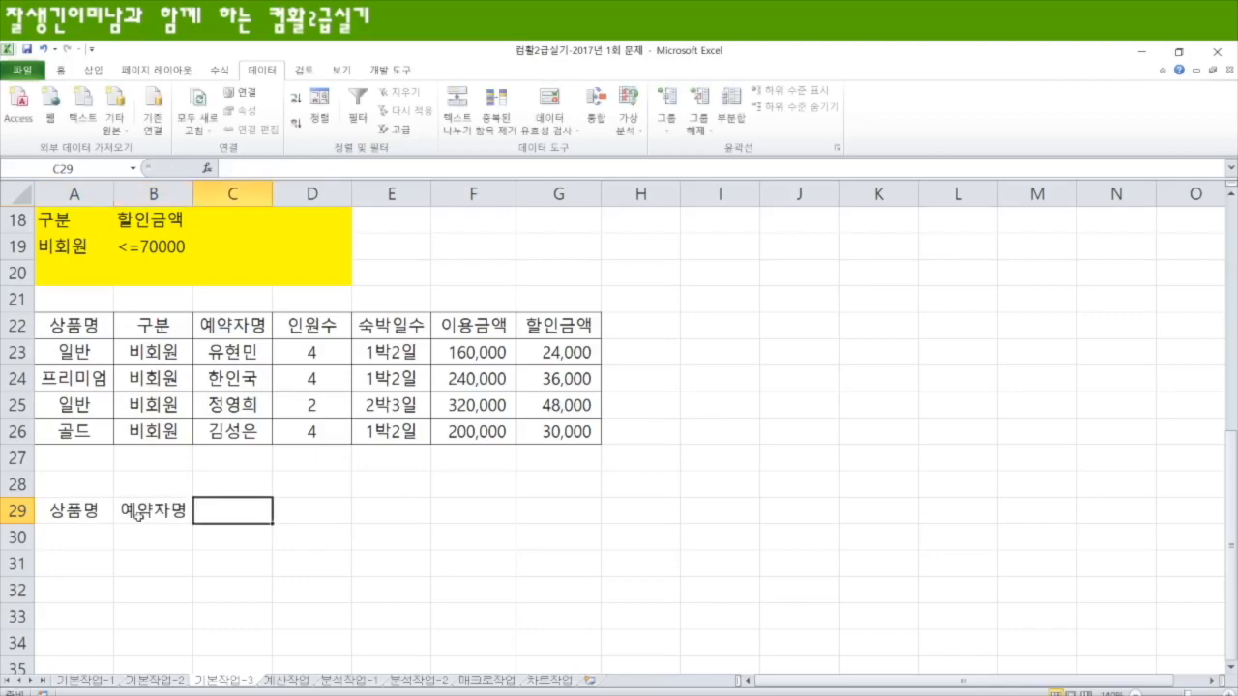
text(이)
key(BackSpace)
key(BackSpace)
text(숙박일수)
key(Return)
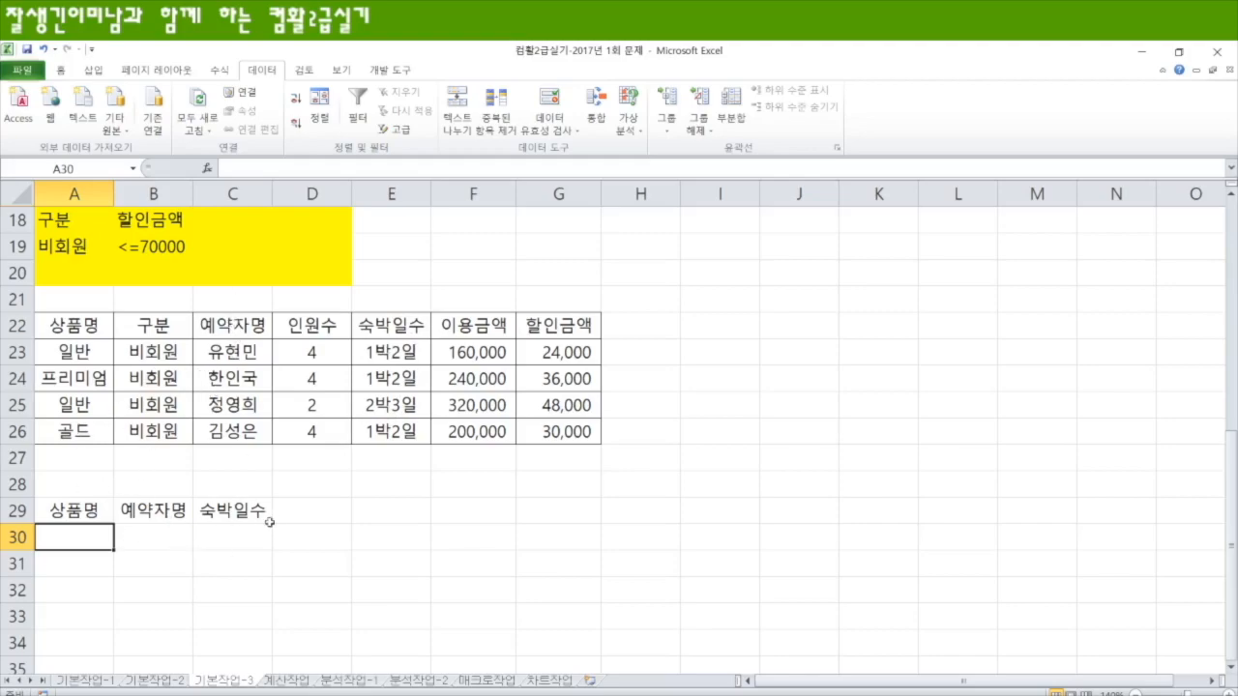
click(108, 513)
drag(109, 514, 269, 523)
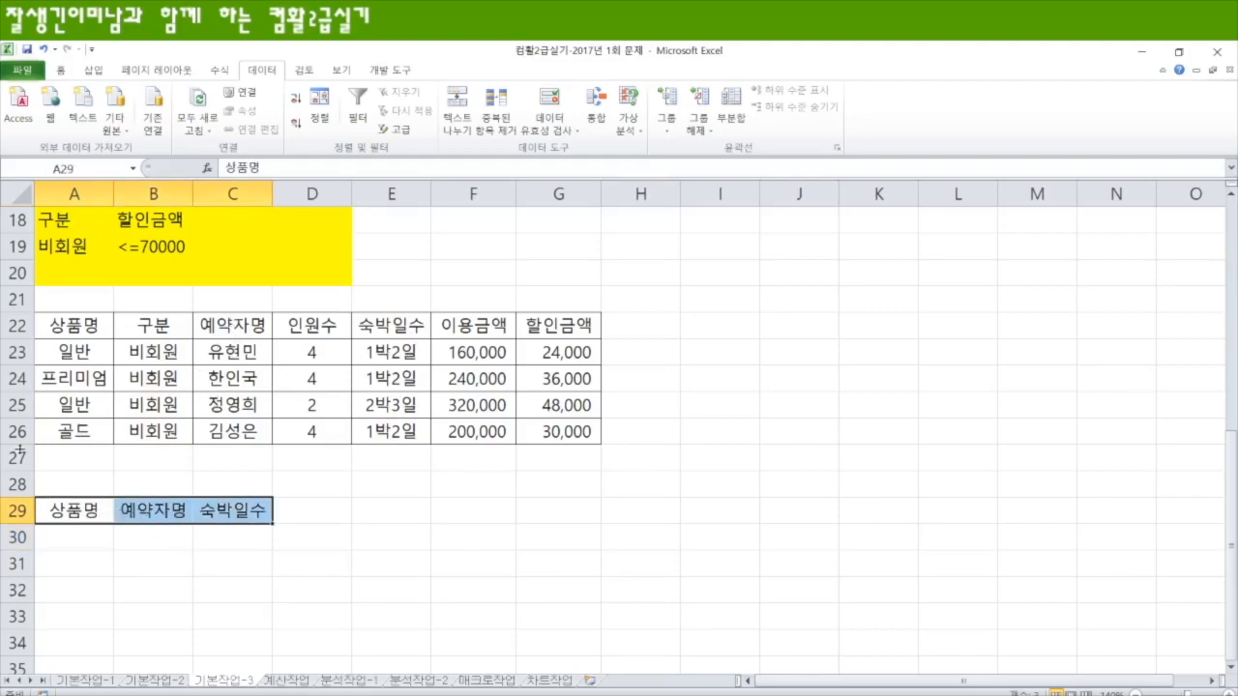
Step: Reopen the Advanced Filter for A3:G15 and choose to copy the results to another location
scroll(227, 468, up, 5)
scroll(225, 464, up, 1)
drag(84, 285, 587, 596)
click(398, 129)
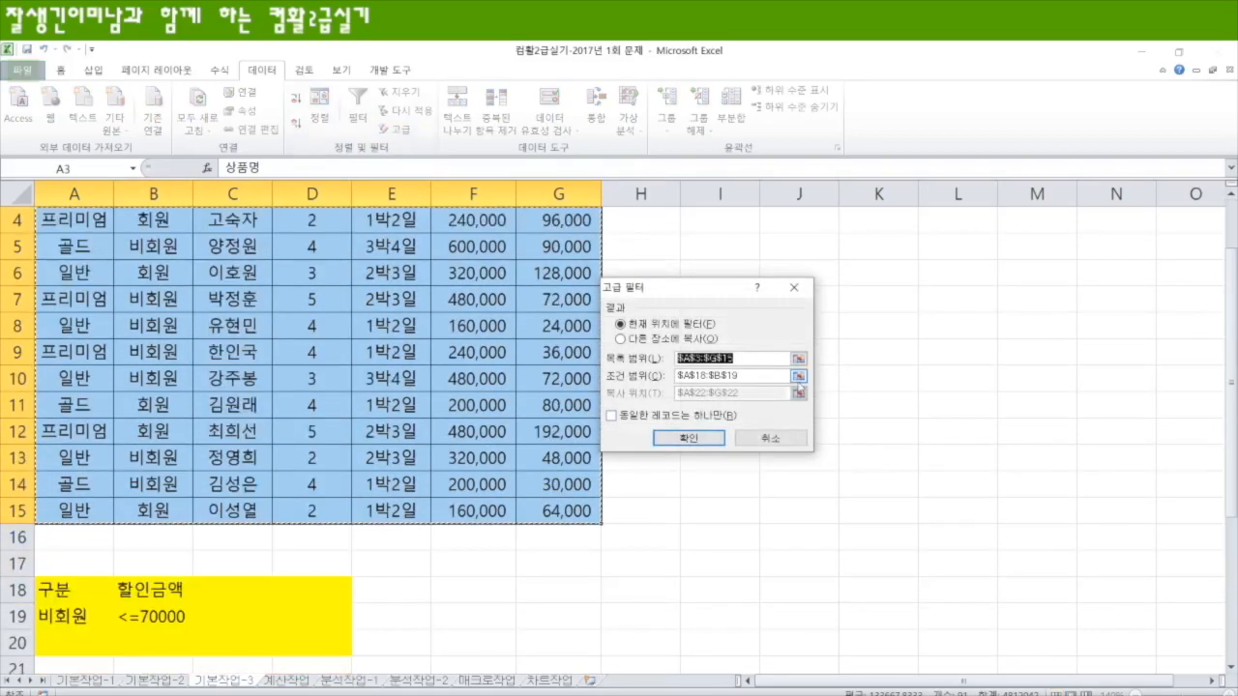
click(619, 338)
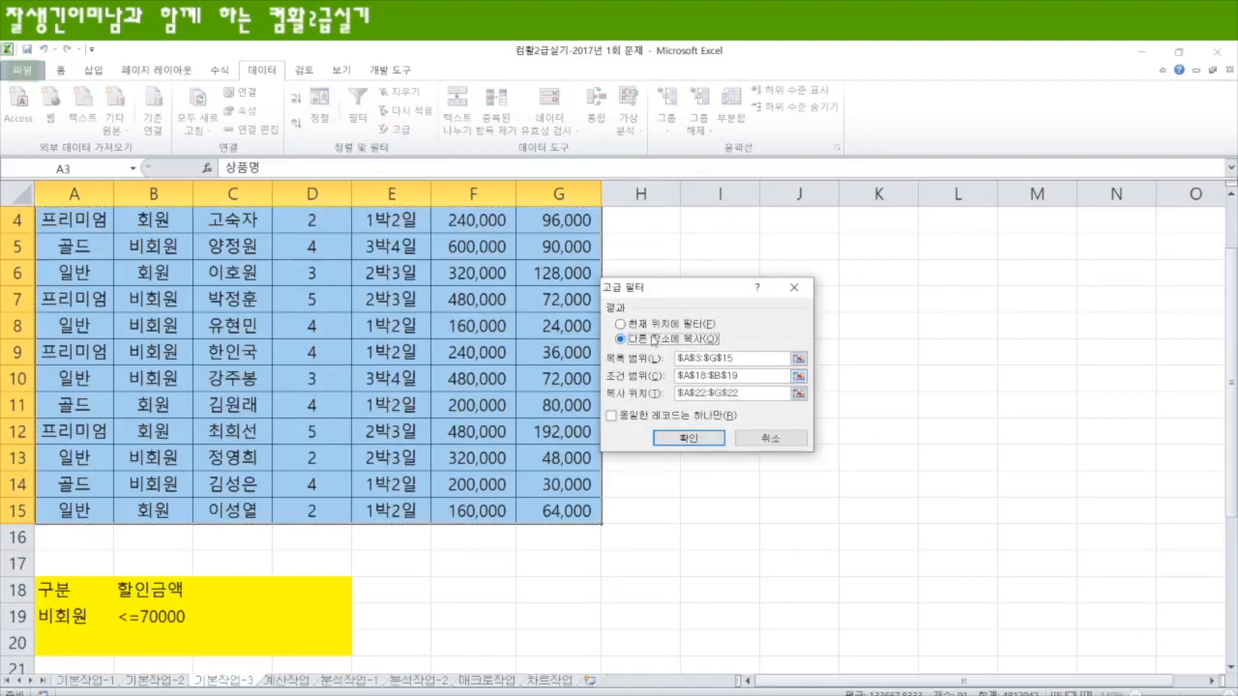
Step: Set the filter's copy destination to the headings in A29:C29 and run the filter
click(799, 393)
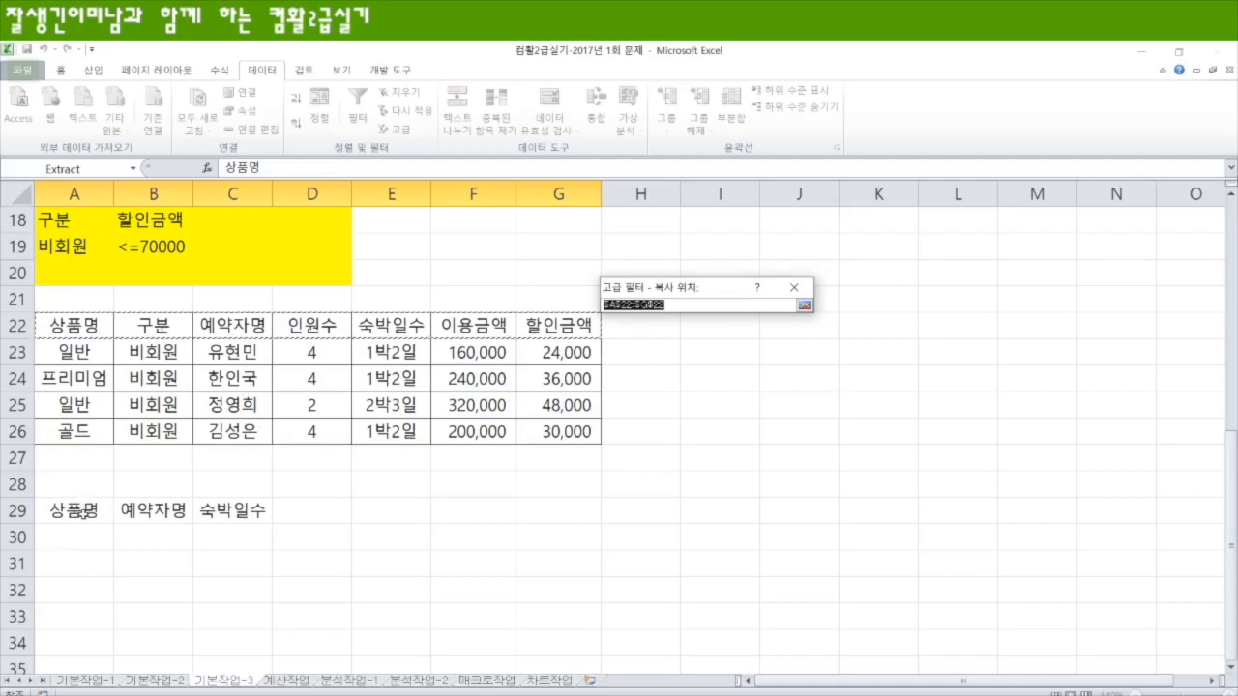
click(84, 514)
drag(108, 511, 266, 515)
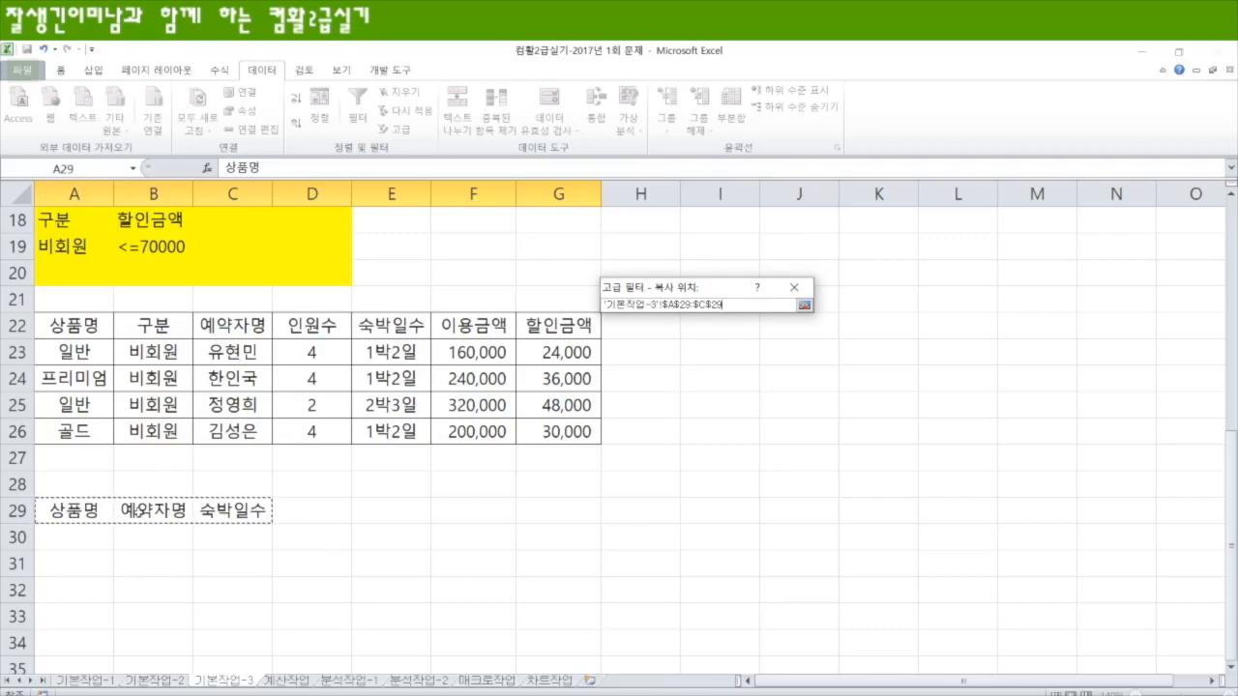
key(Return)
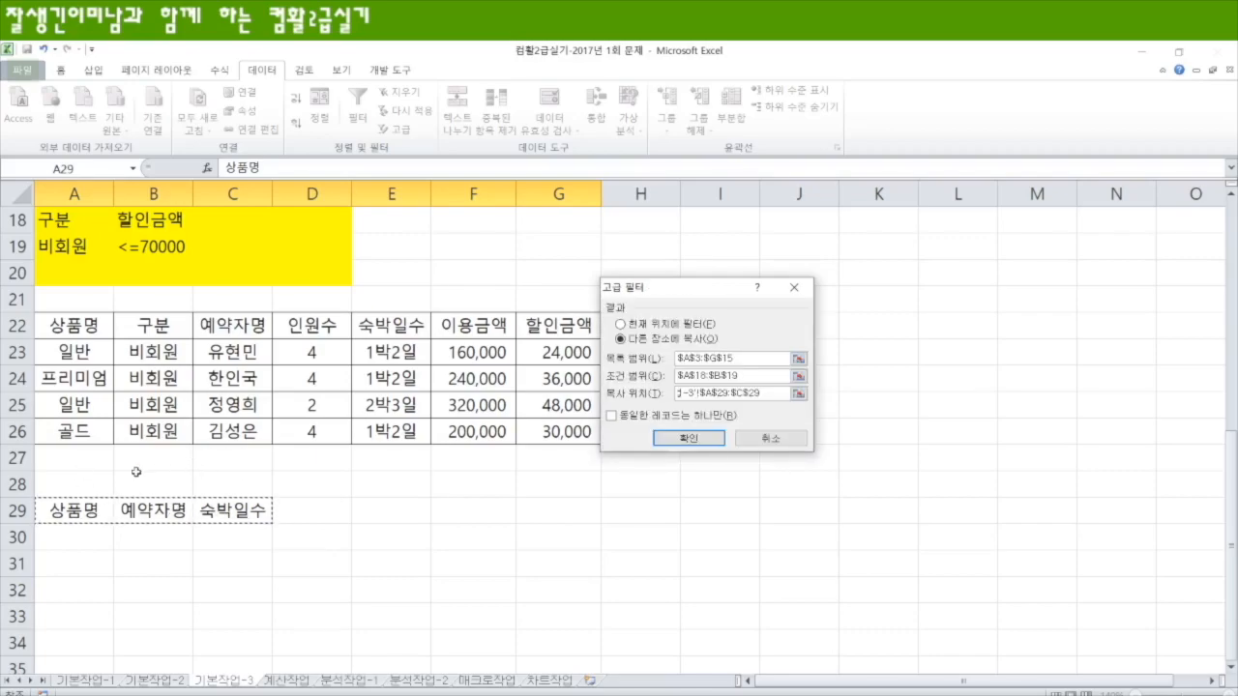
key(Return)
scroll(214, 569, down, 2)
scroll(217, 557, down, 7)
scroll(183, 347, up, 1)
Step: Apply borders to the extracted table A29:C33
drag(87, 278, 234, 375)
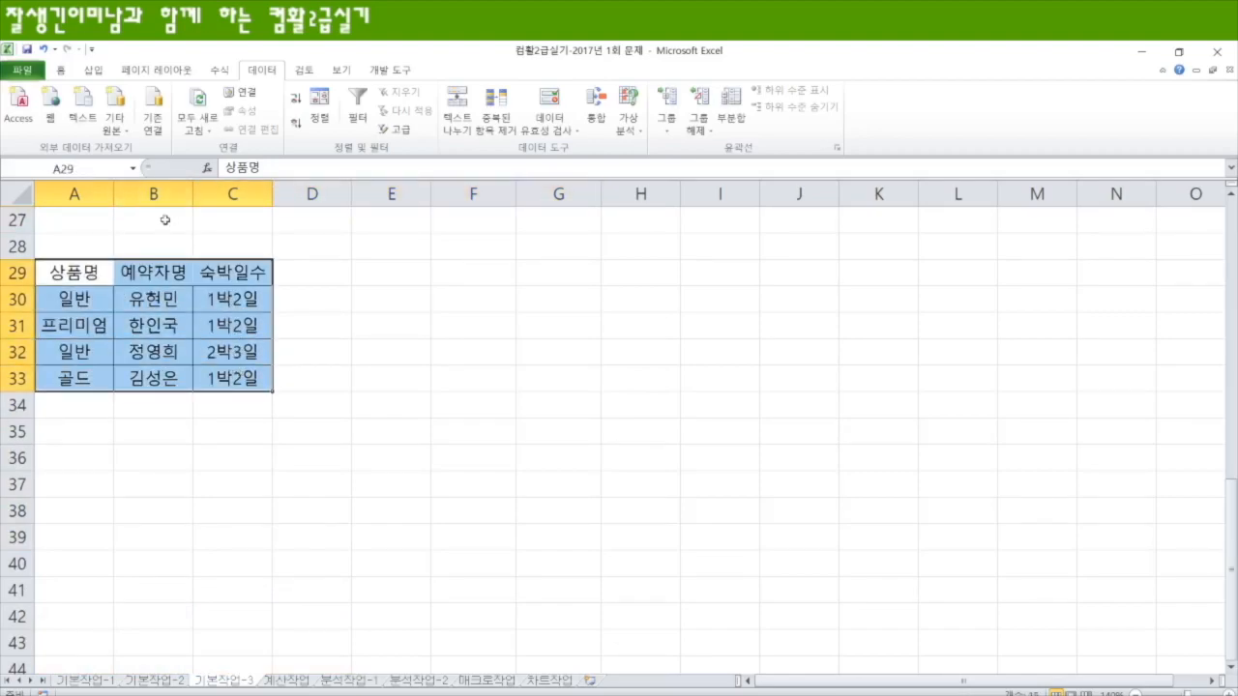
click(61, 71)
click(184, 125)
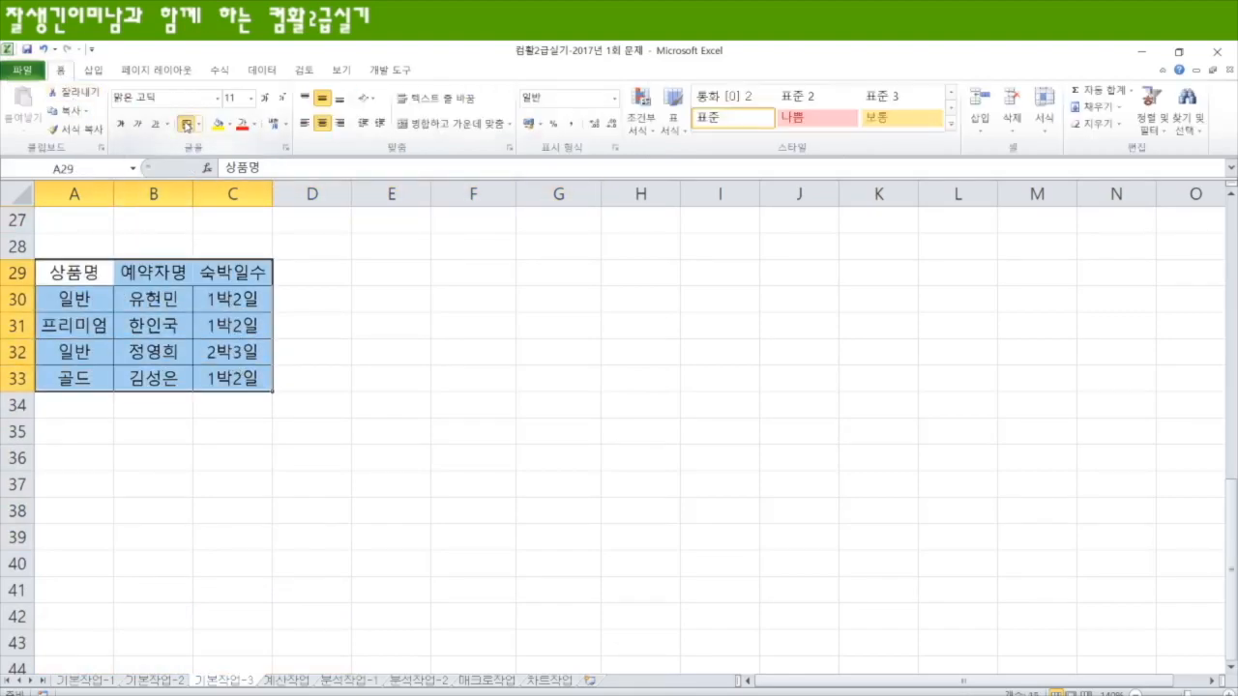
click(398, 333)
scroll(190, 503, up, 4)
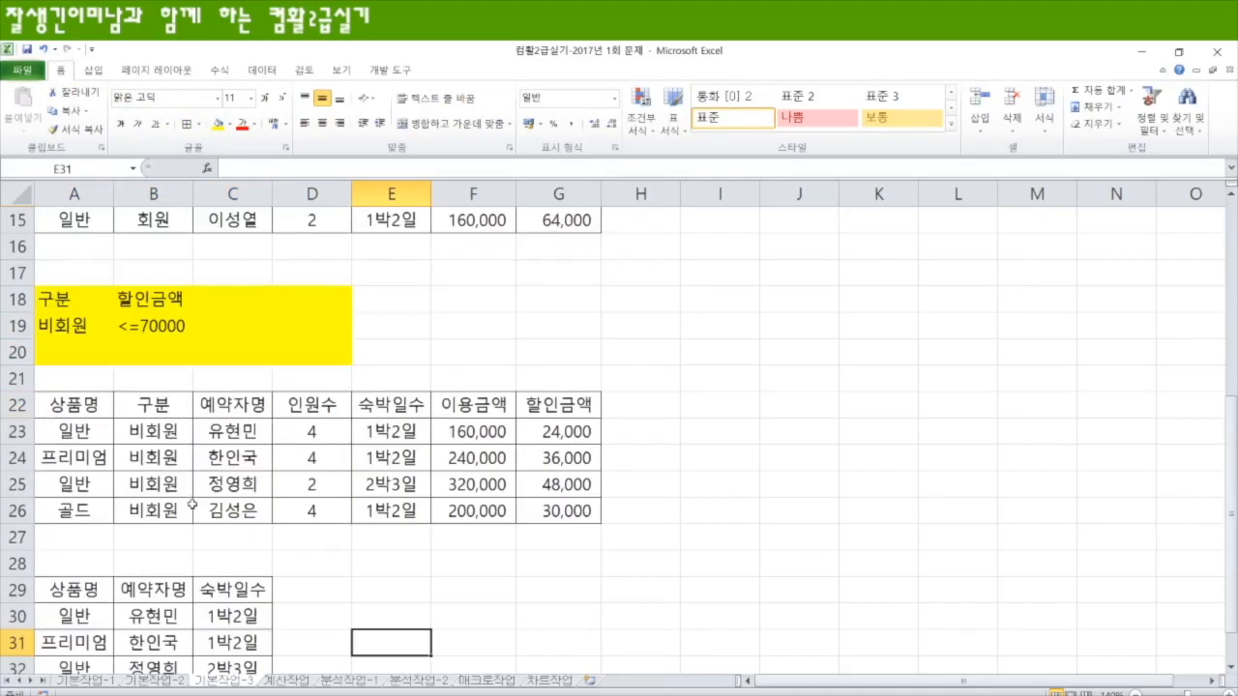
scroll(191, 503, down, 2)
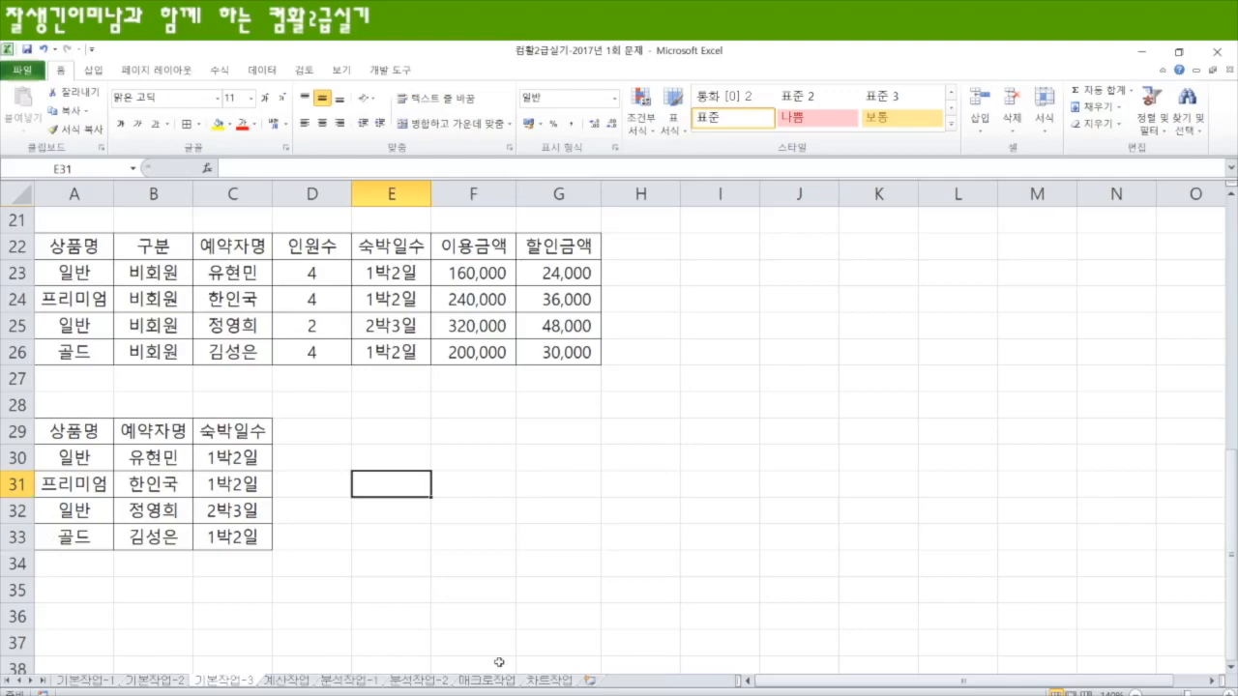
Step: On the 계산작업 sheet, enter =LEFT(A3,1) in D3 of the 의류 판매 현황 table and fill it down to D12
click(296, 681)
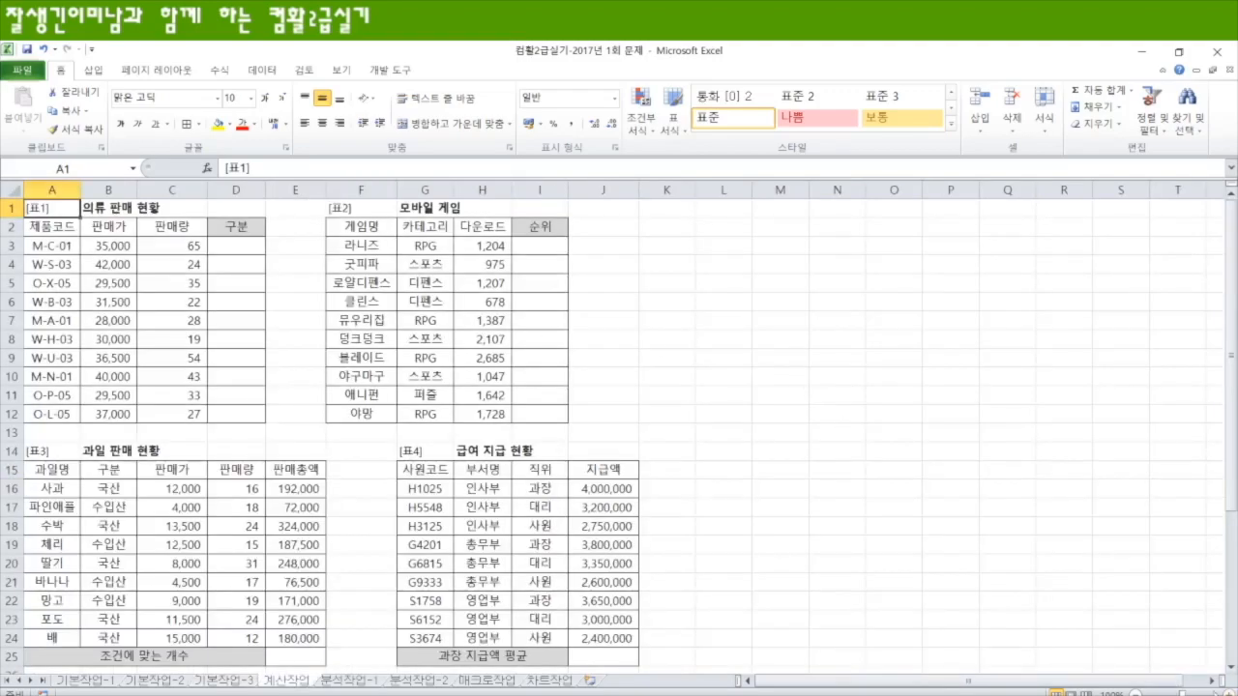
click(398, 283)
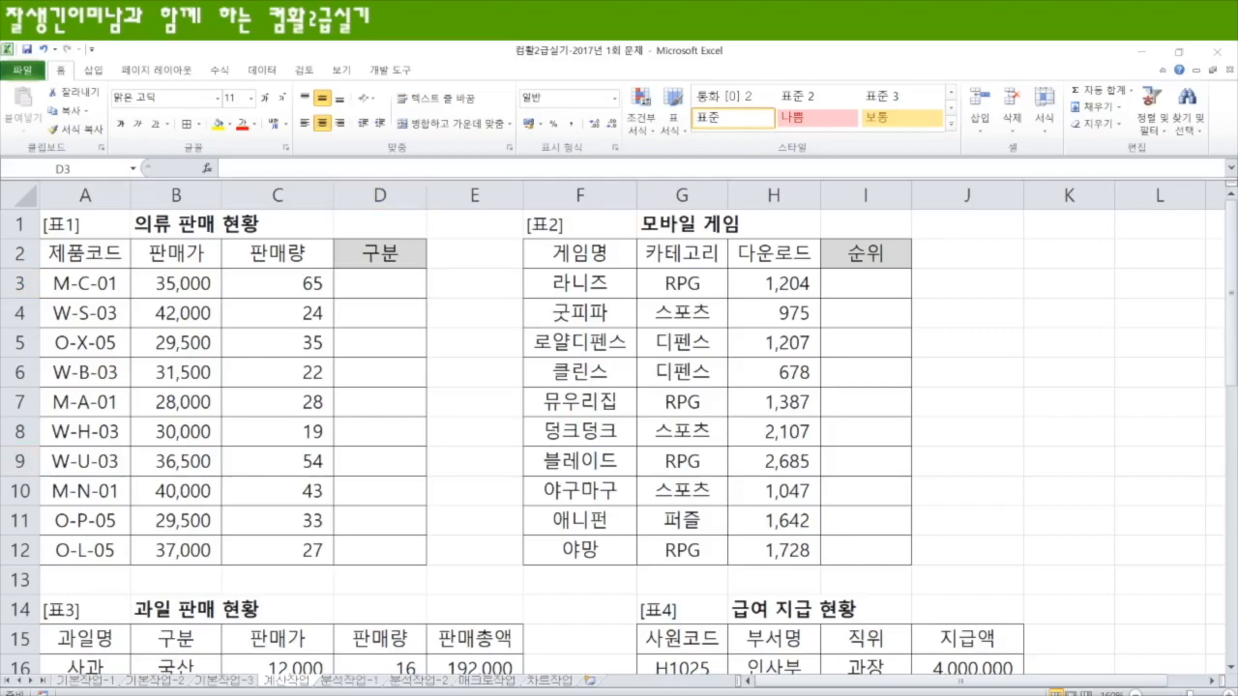
click(379, 285)
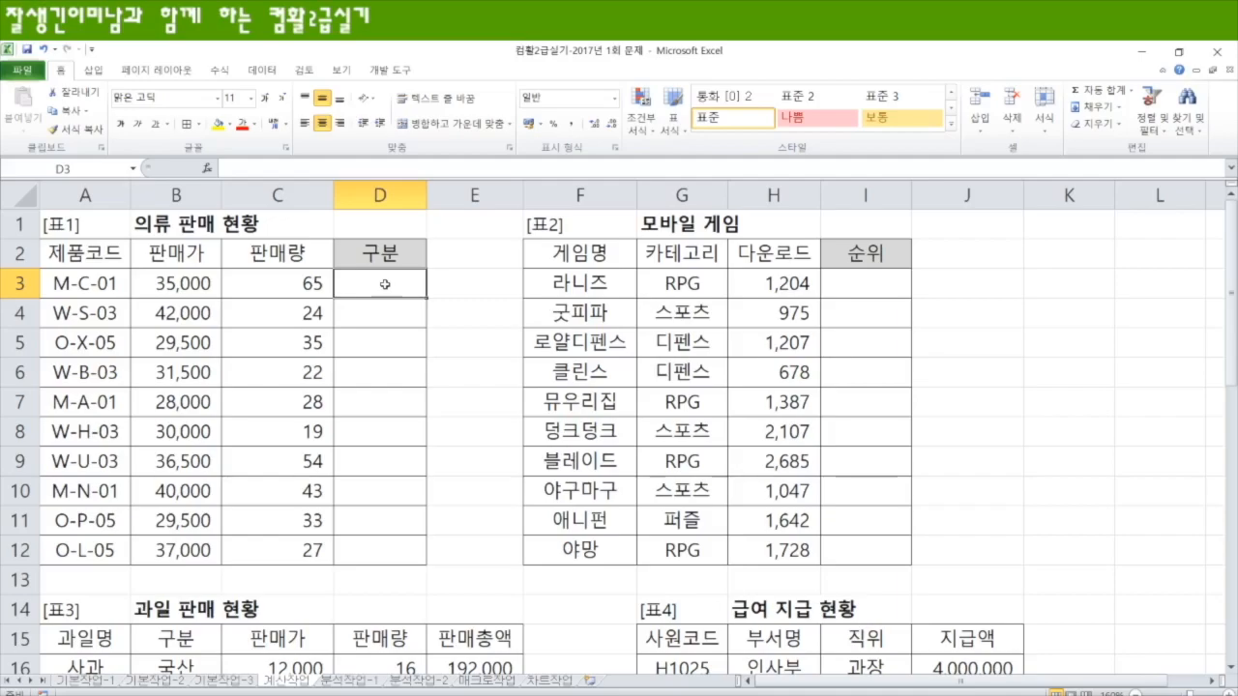
text(=le)
key(Tab)
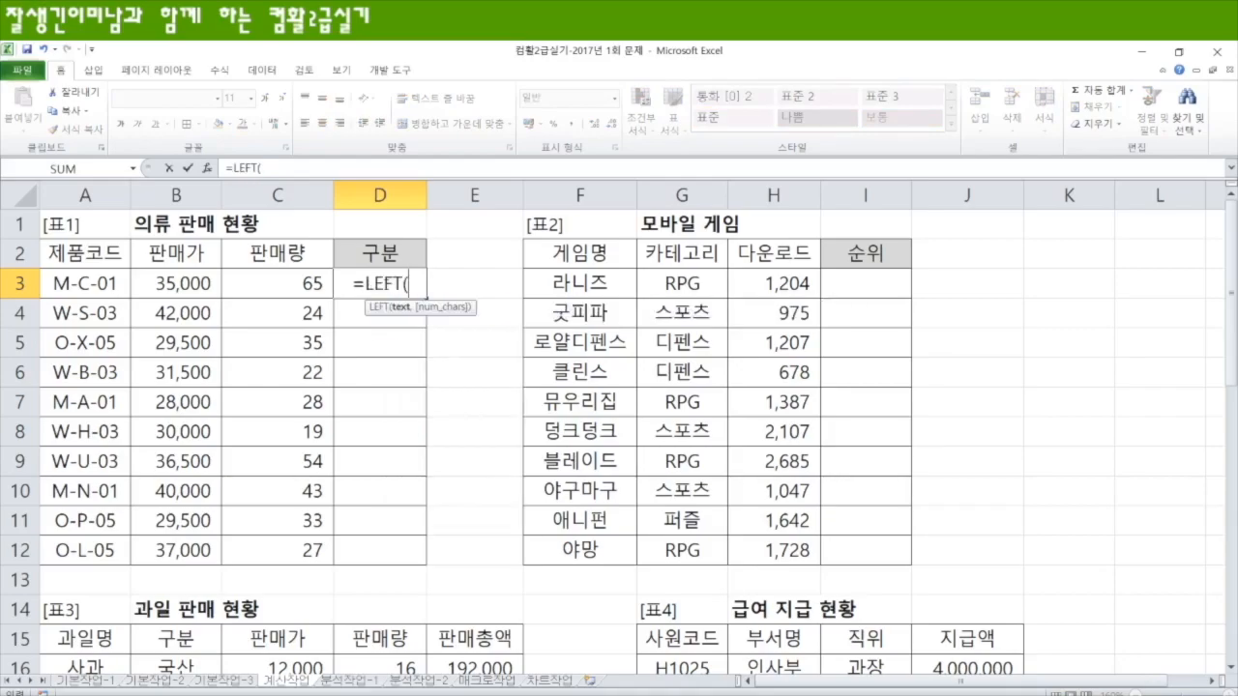
click(60, 283)
text(,1))
key(Return)
click(404, 281)
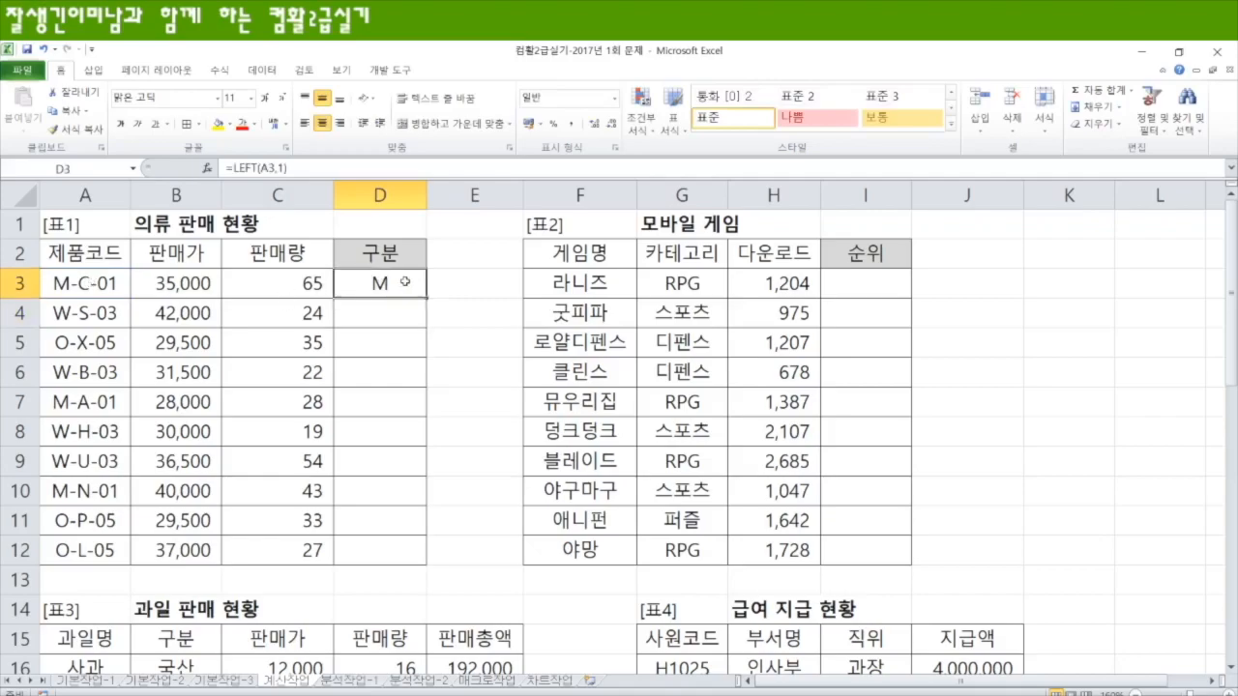
drag(427, 298, 409, 527)
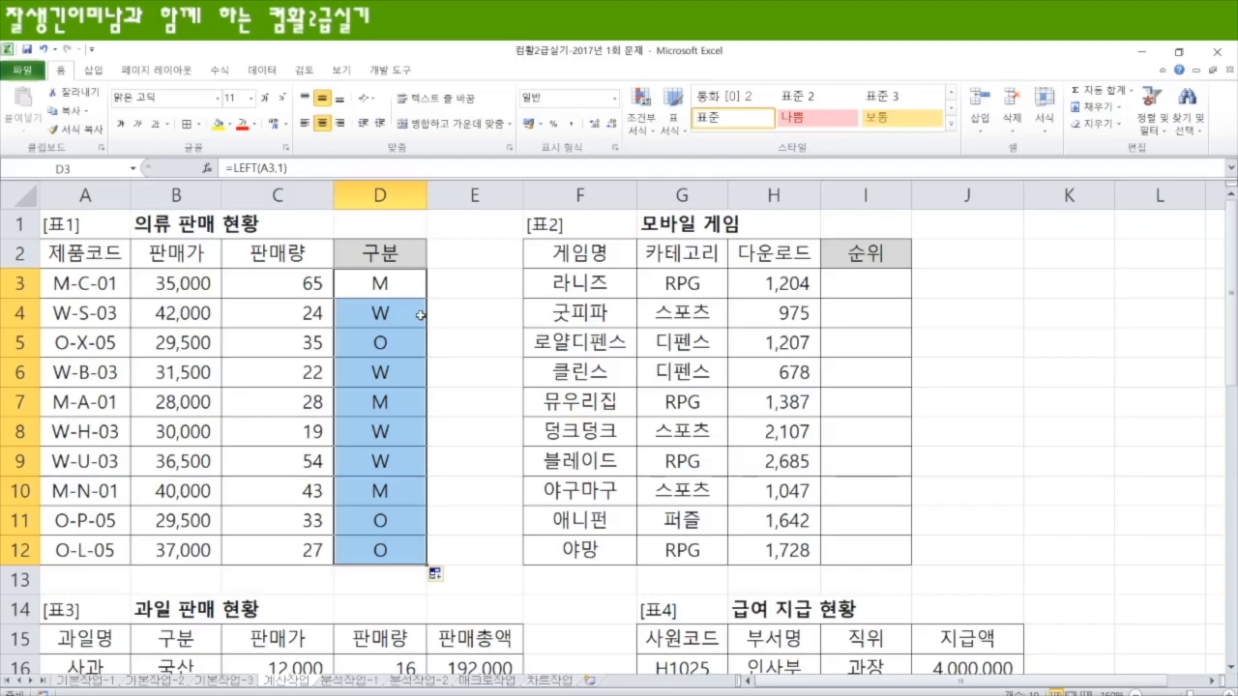
Step: Extend the 구분 formula to =LEFT(A3,1)="M" and apply it to all of D3:D12
key(F2)
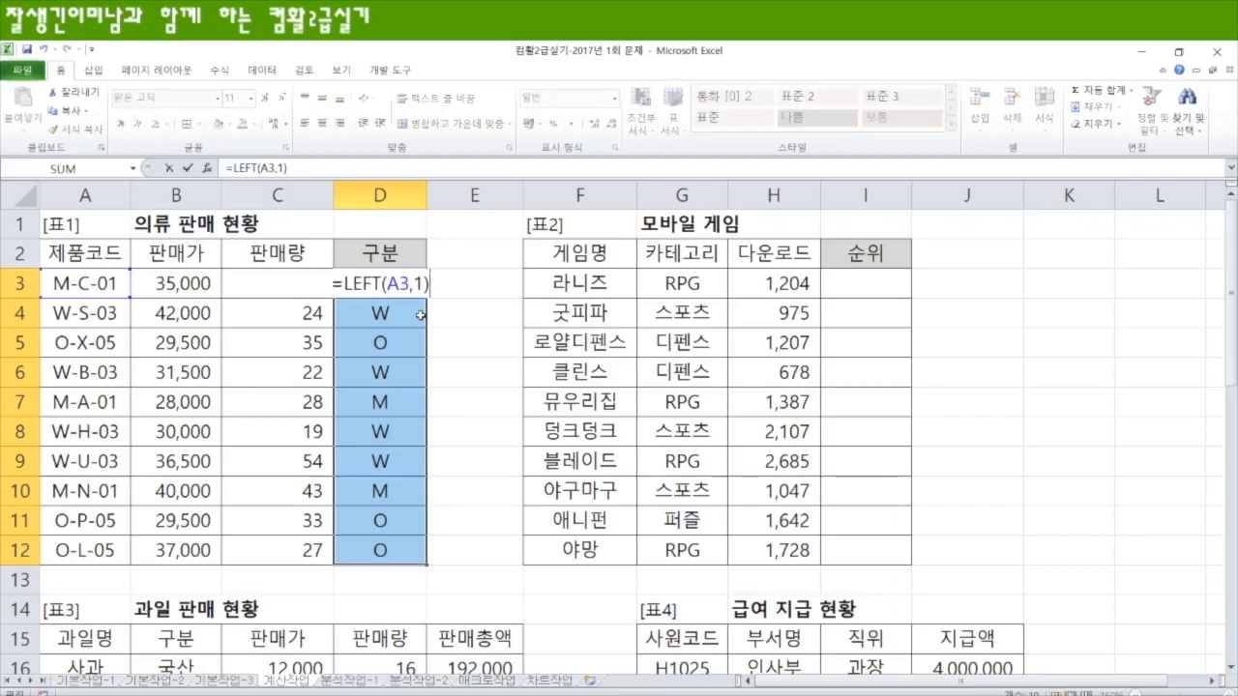
text(=)
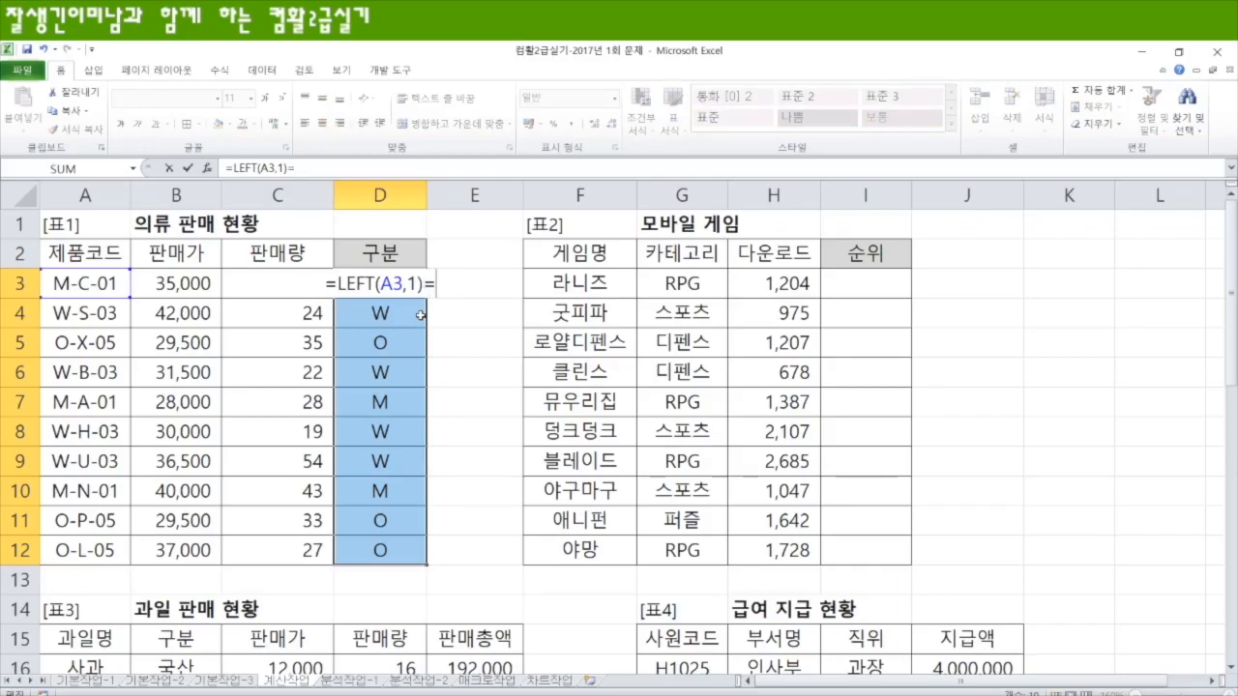
text(")
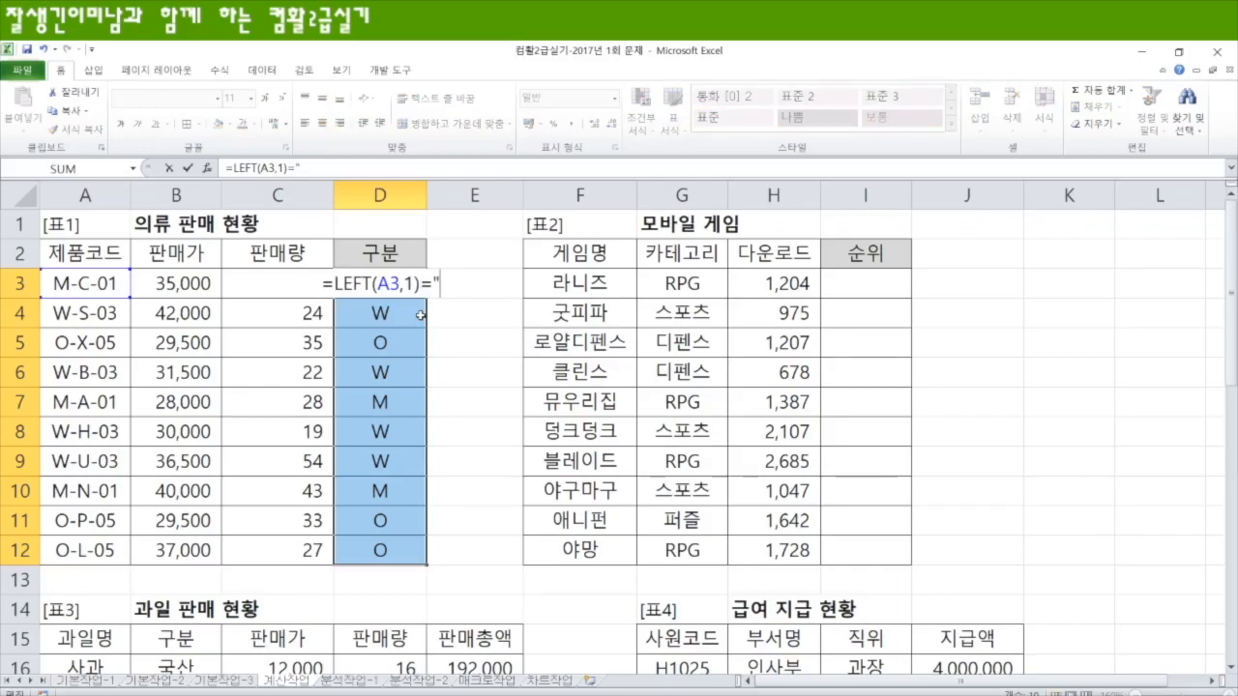
text(M)
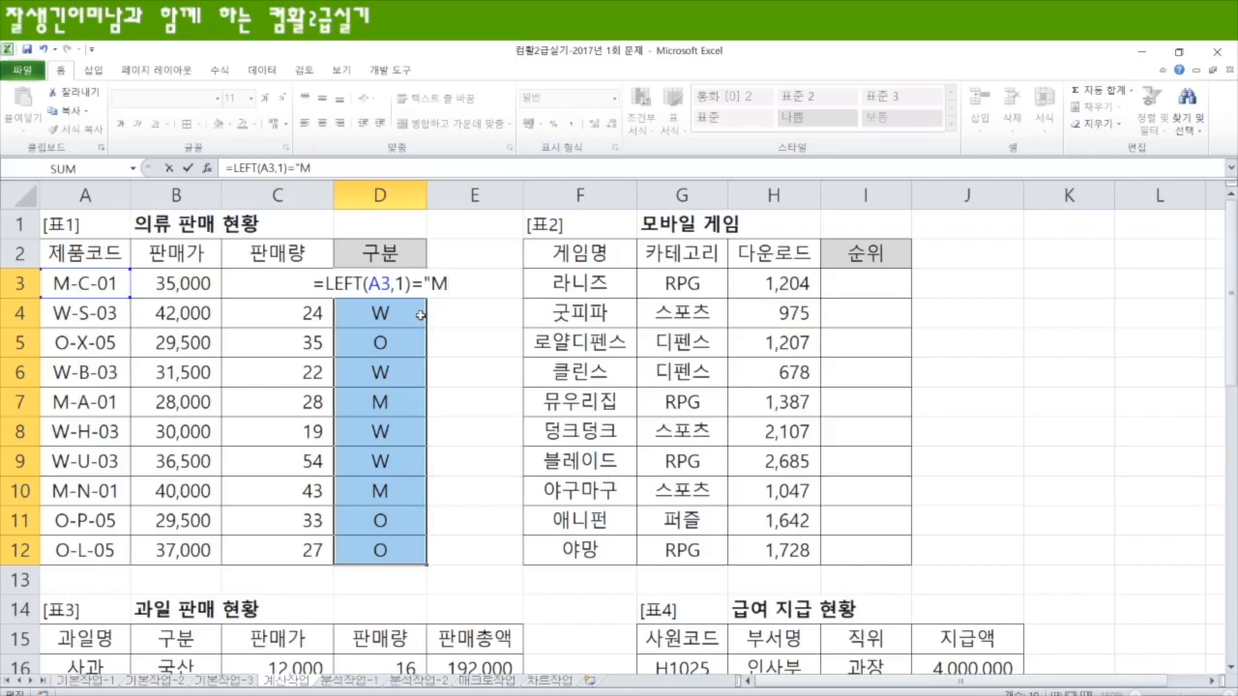
text(")
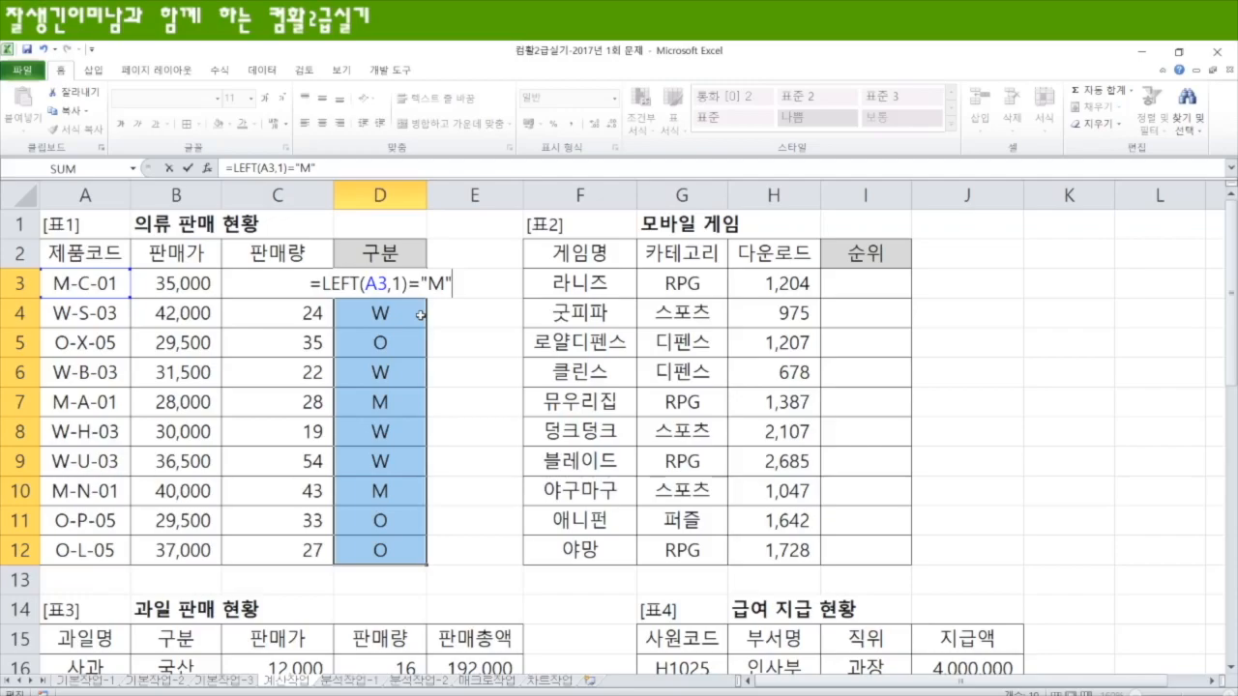
key(ctrl+Return)
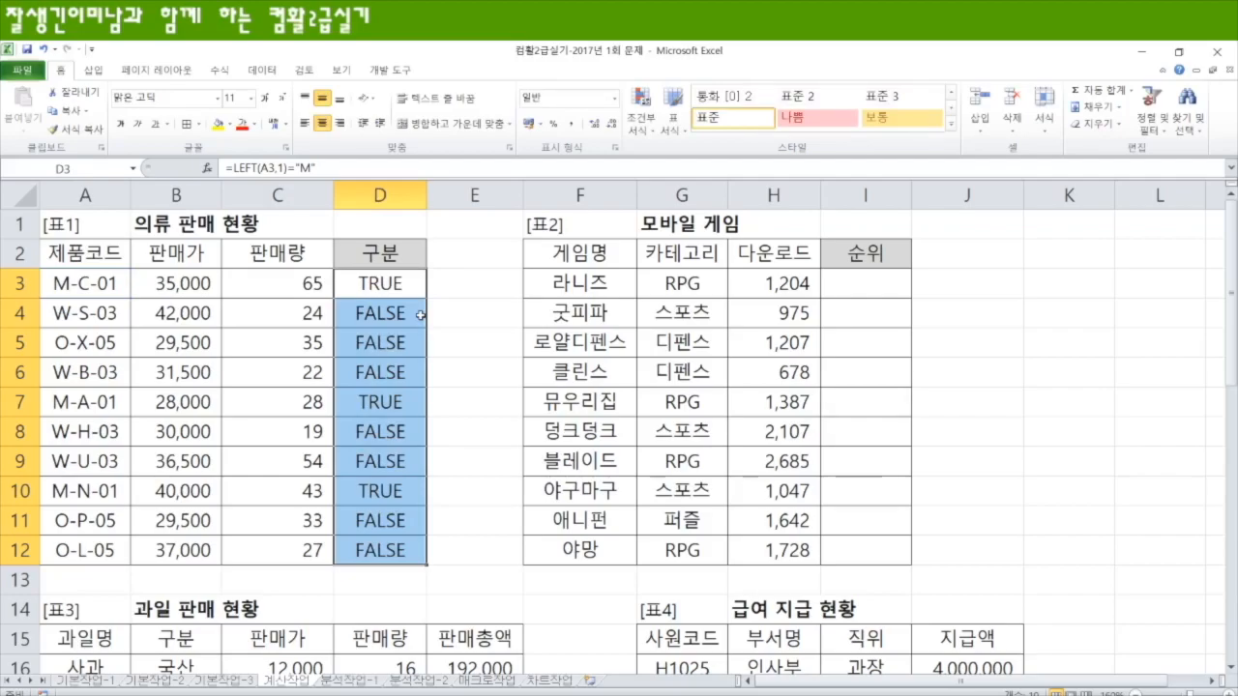
Step: Wrap the 구분 formula as =IF(LEFT(A3,1)="M","남성용","여-아") and apply it to all of D3:D12
key(F2)
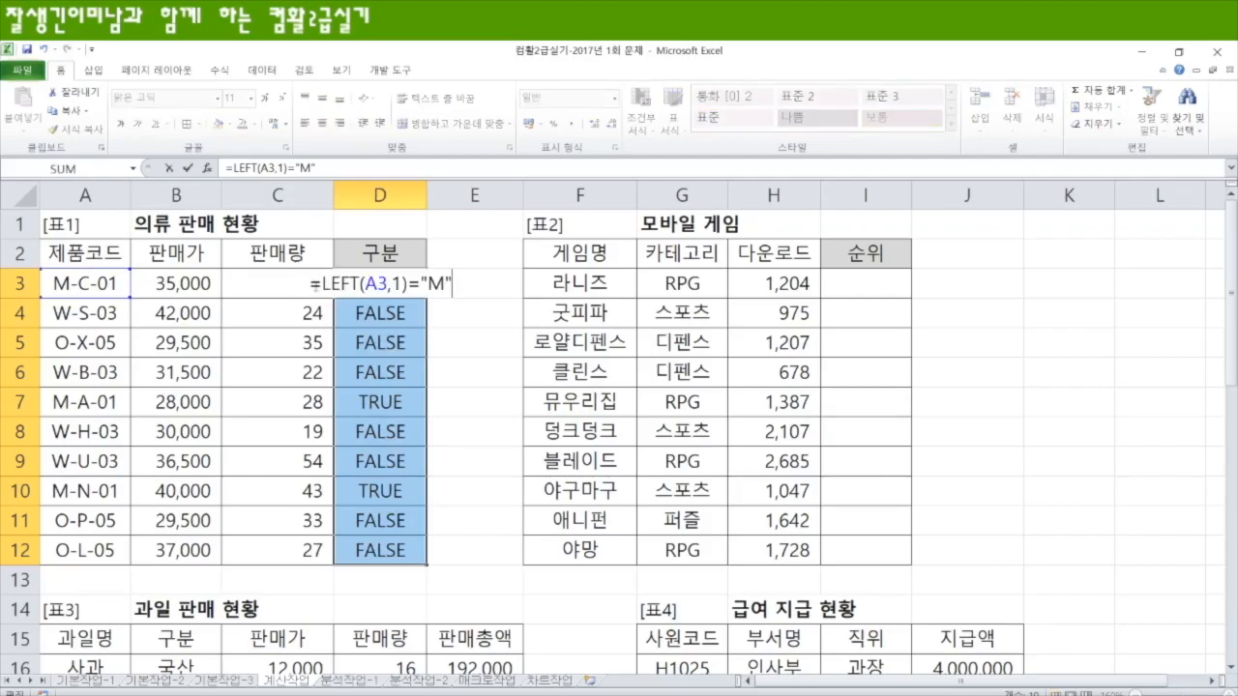
text(IF()
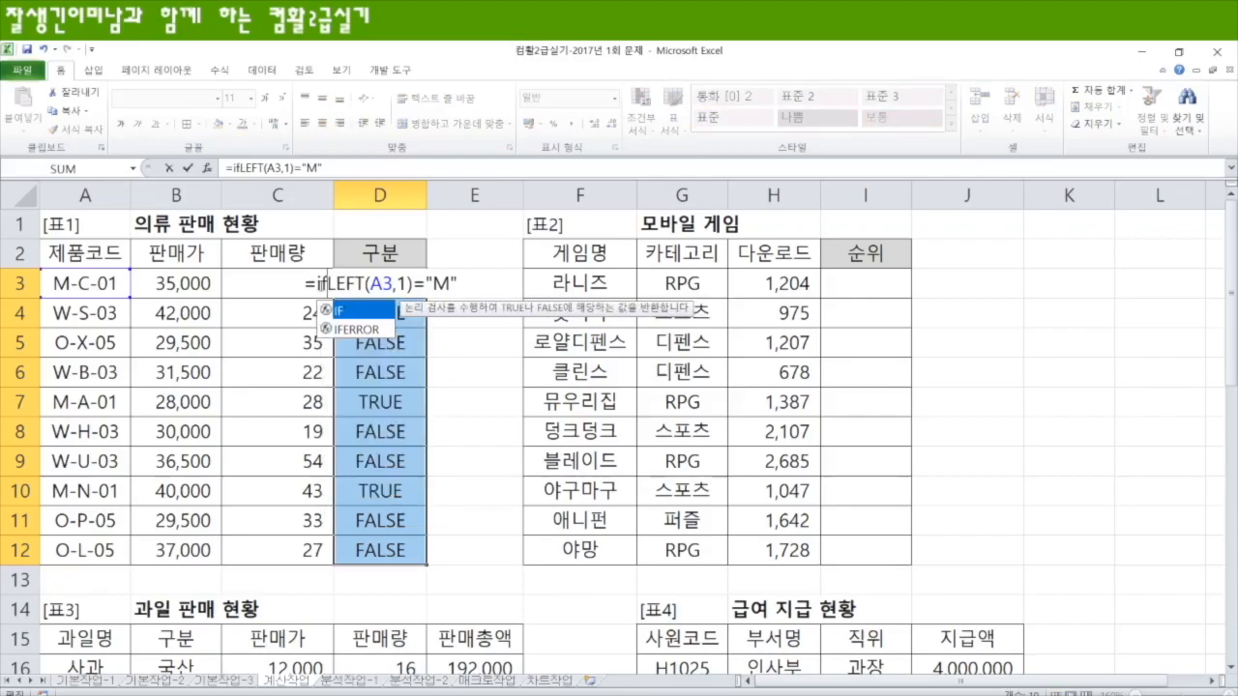
key(End)
text(,")
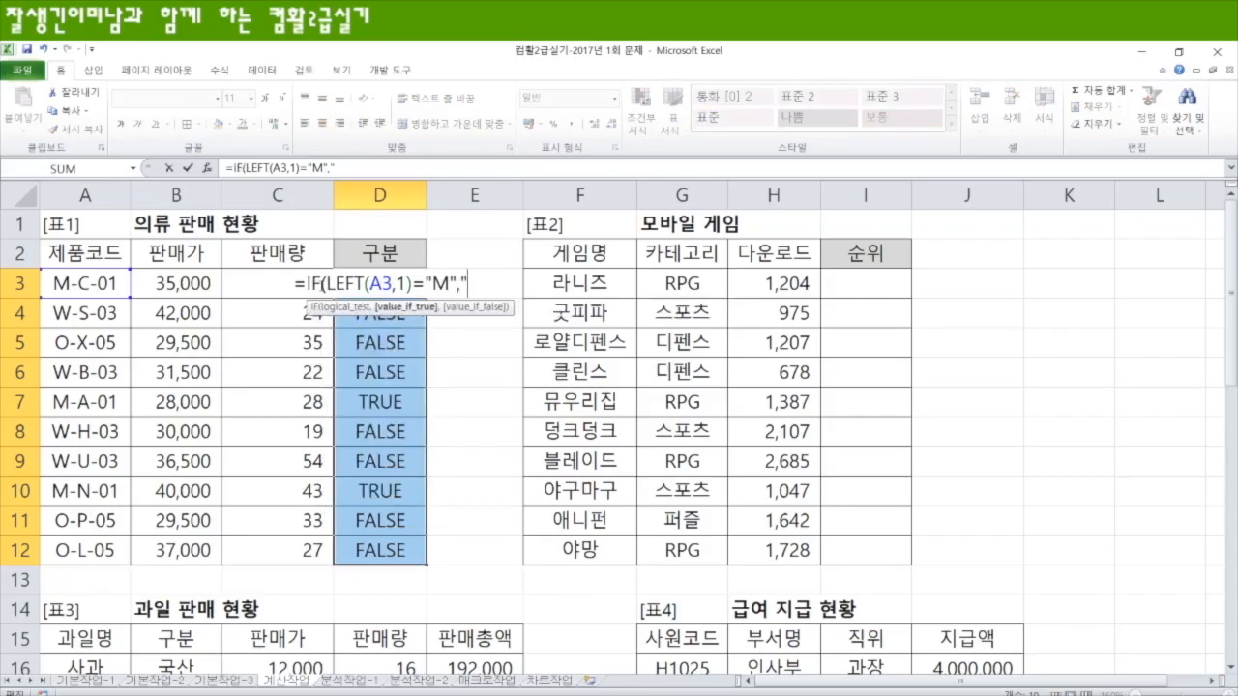
text(ㄴ남성용",)
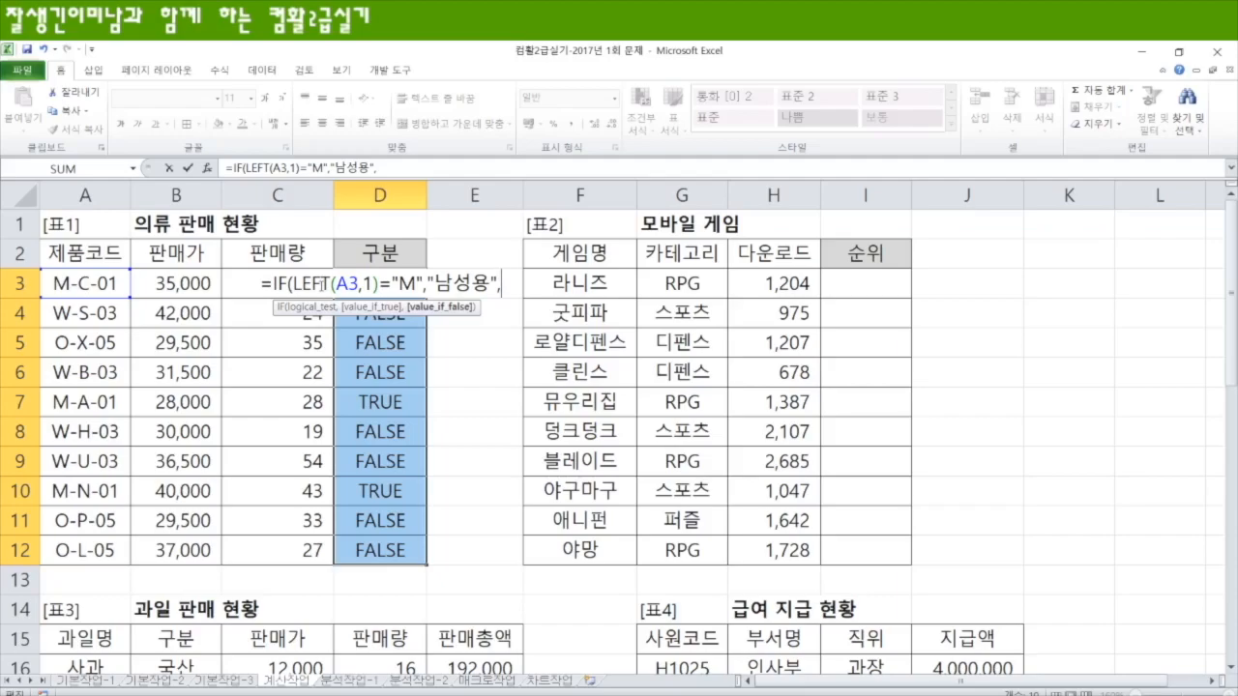
text(")
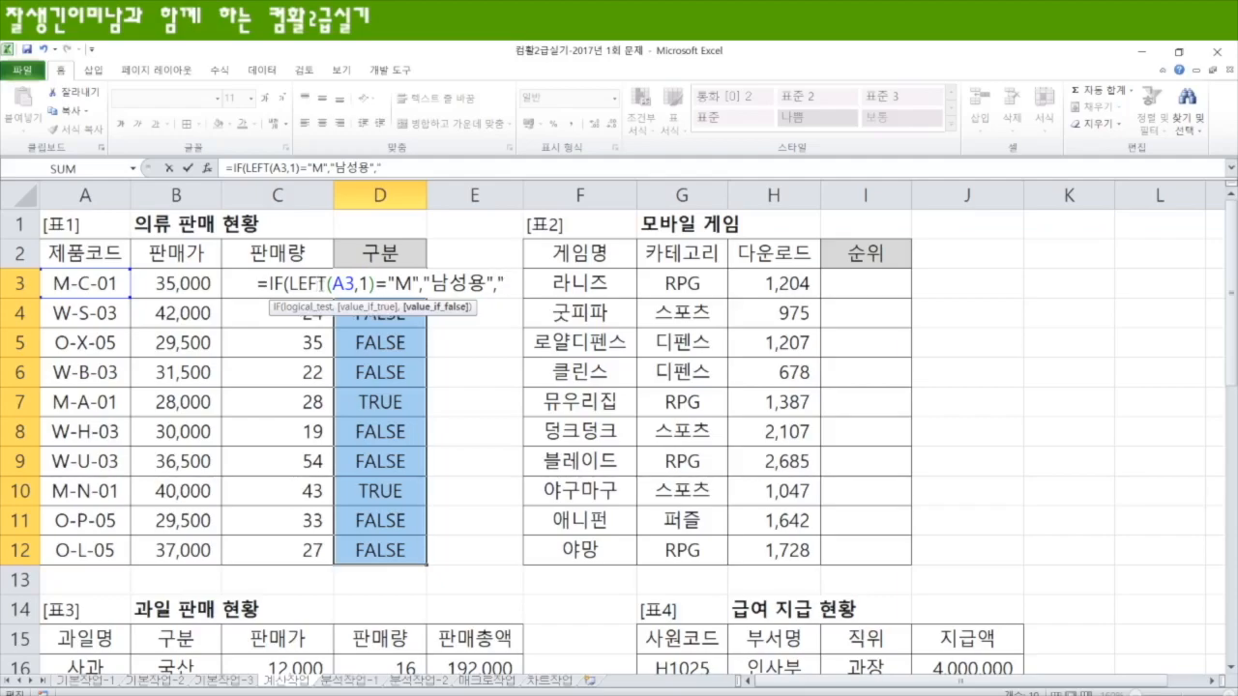
text(영서)
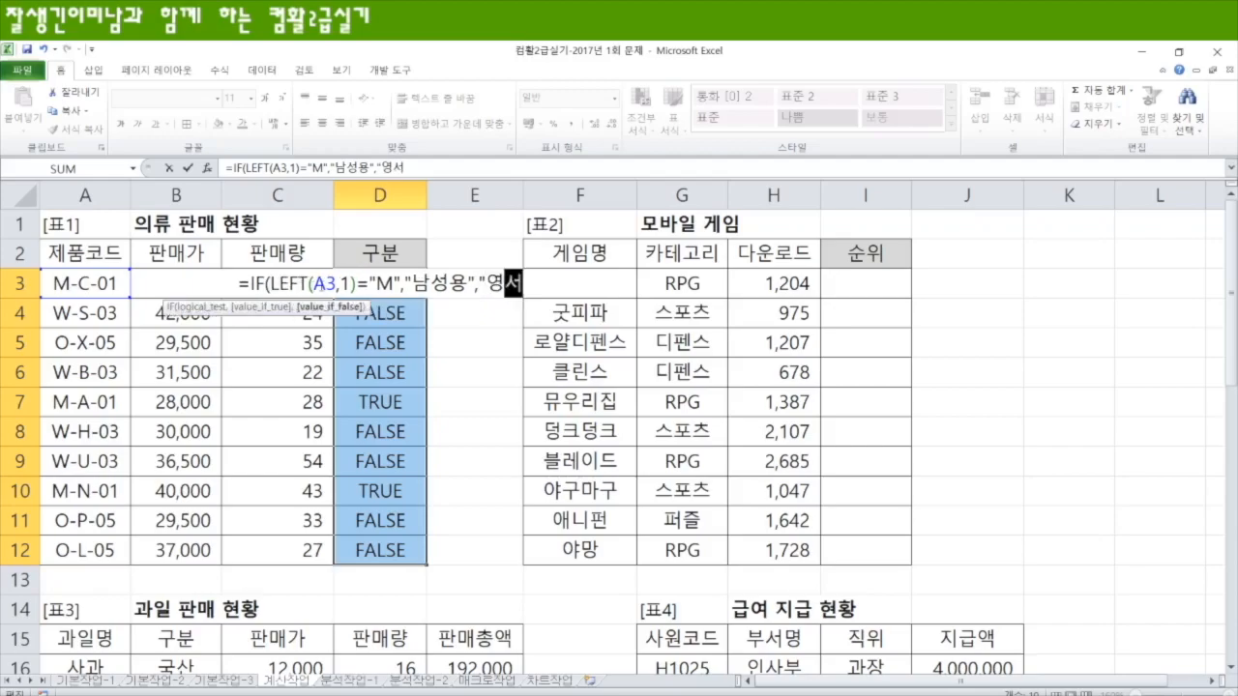
key(BackSpace)
key(BackSpace)
key(BackSpace)
text("여-)
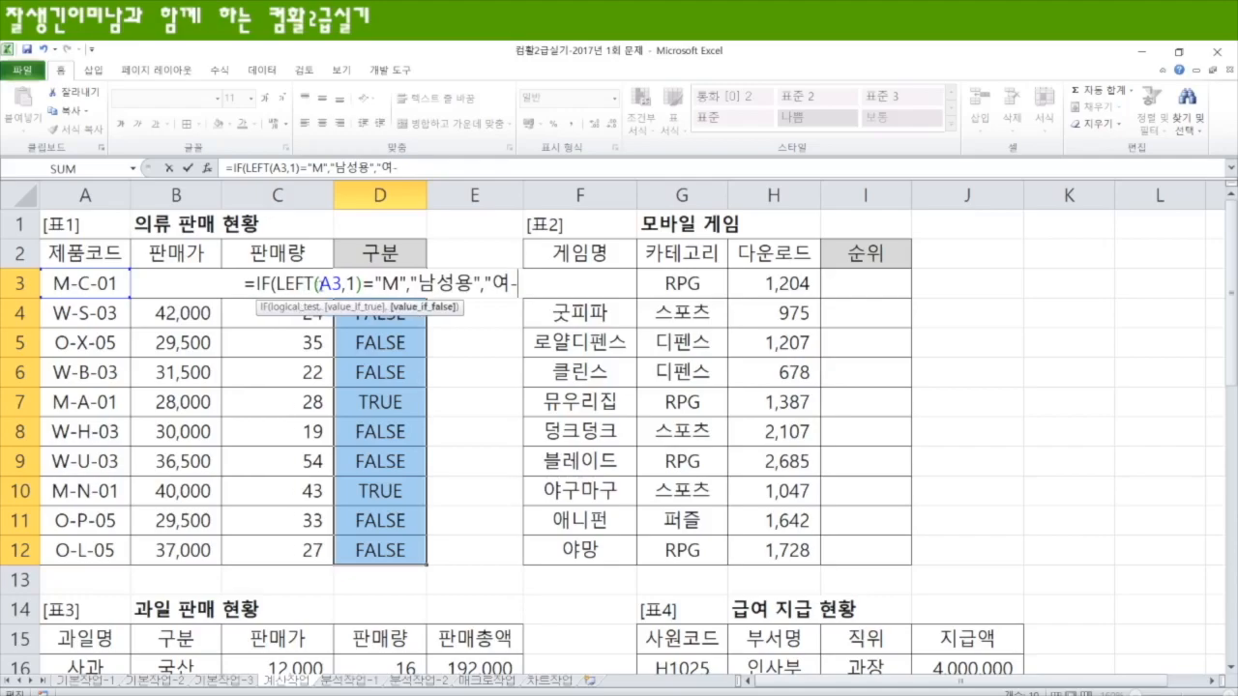
text(아"))
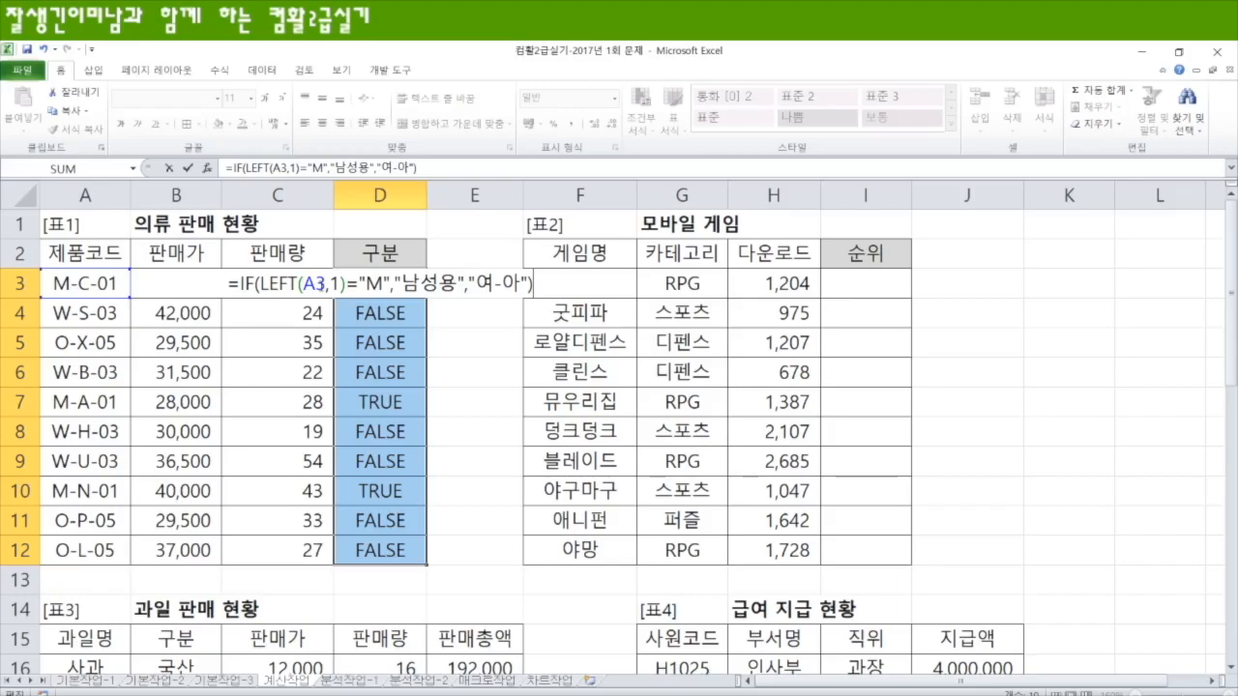
key(ctrl+Return)
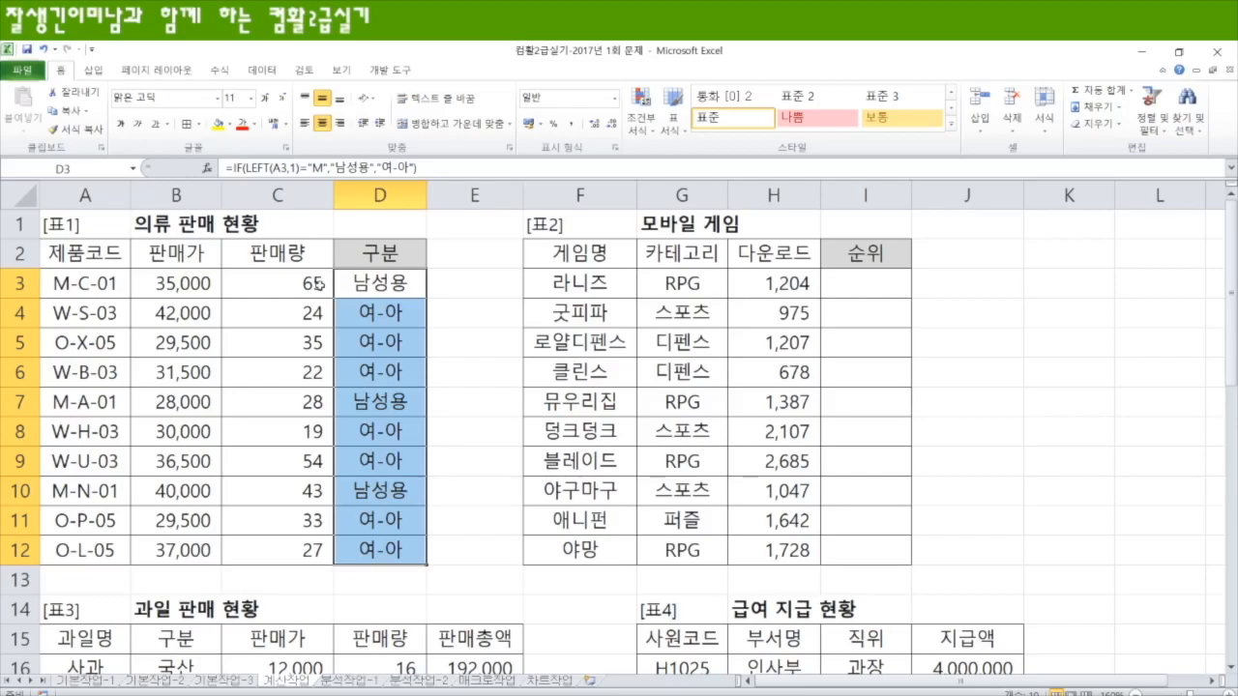
Step: Rework D3's formula into IF(LEFT(A3,1)="W","여성용","아웃도어"), copy that expression without the equals sign, and discard the cell edit
key(F2)
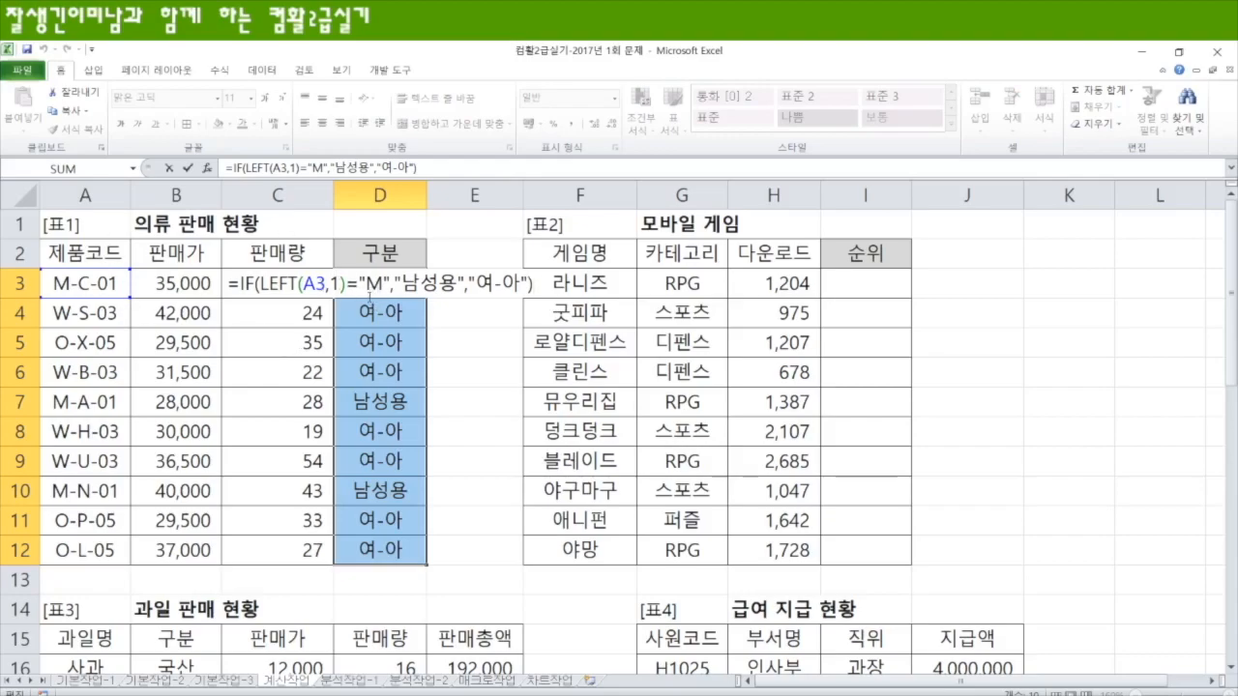
double_click(373, 283)
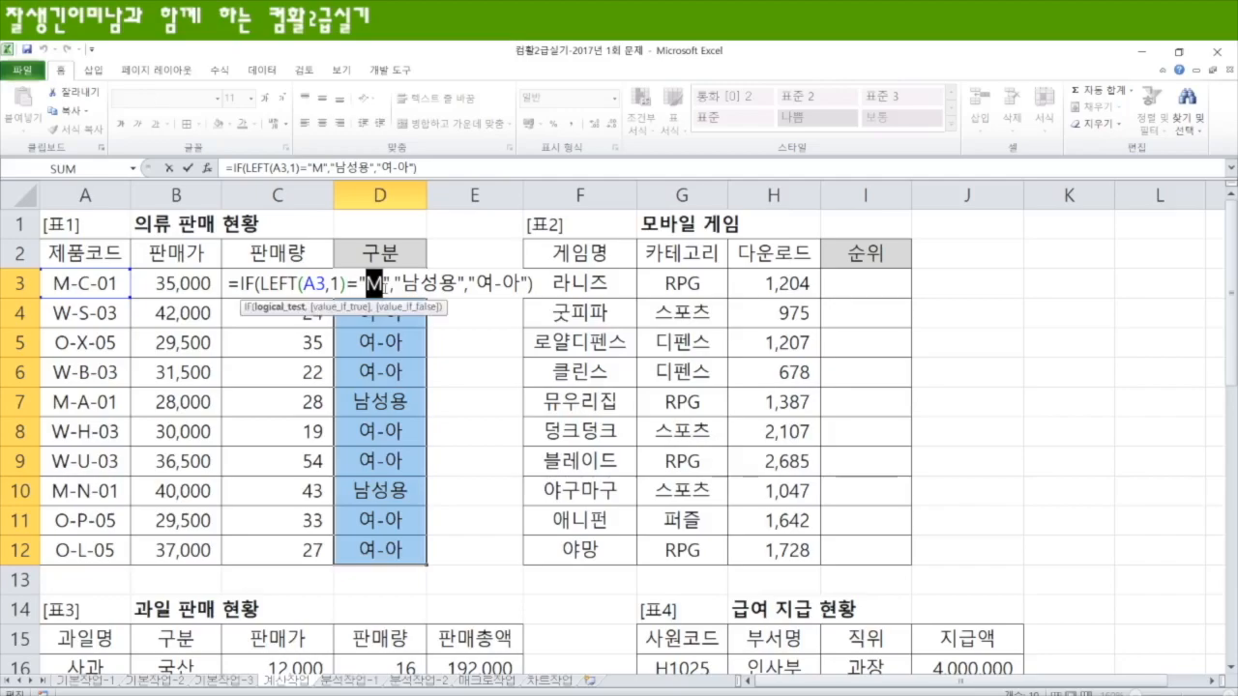
key(Delete)
text(W)
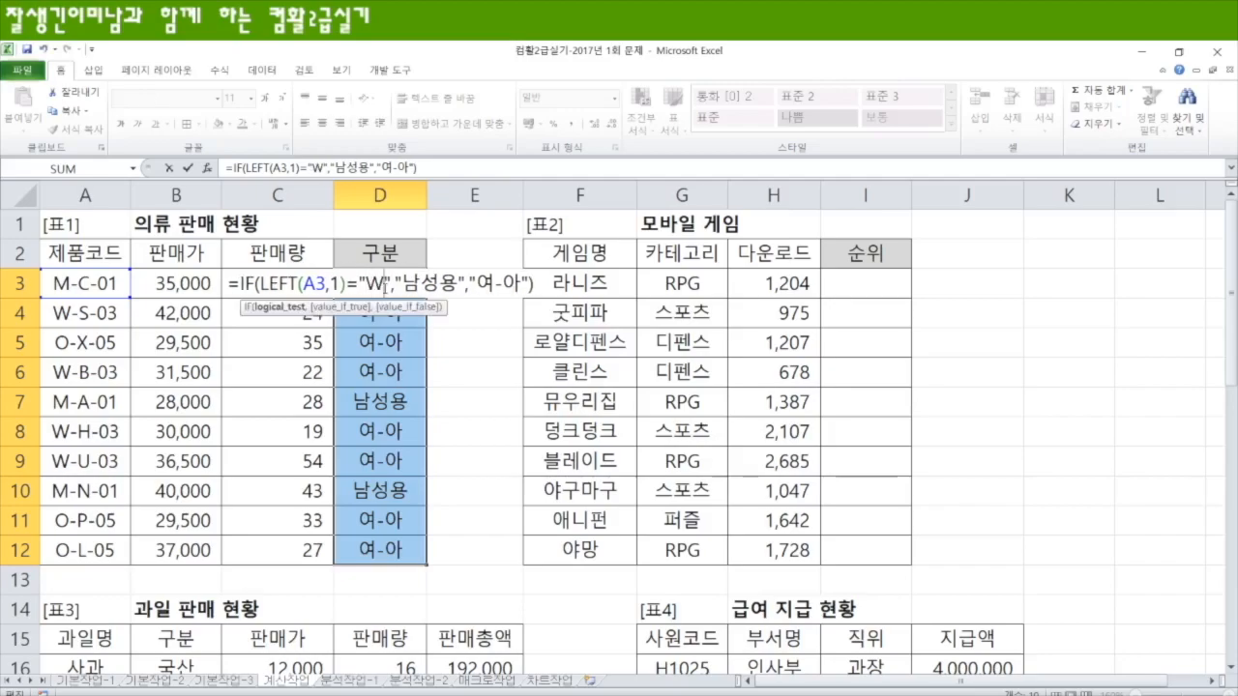
double_click(409, 283)
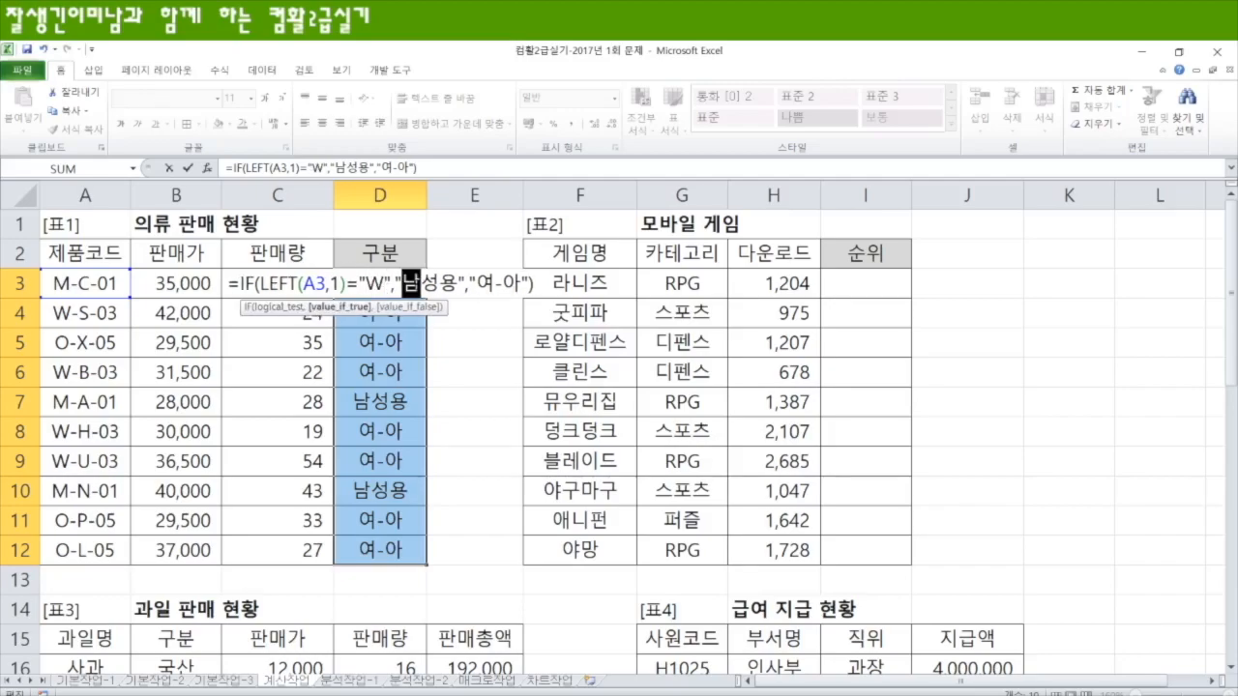
text(d)
key(BackSpace)
text(여)
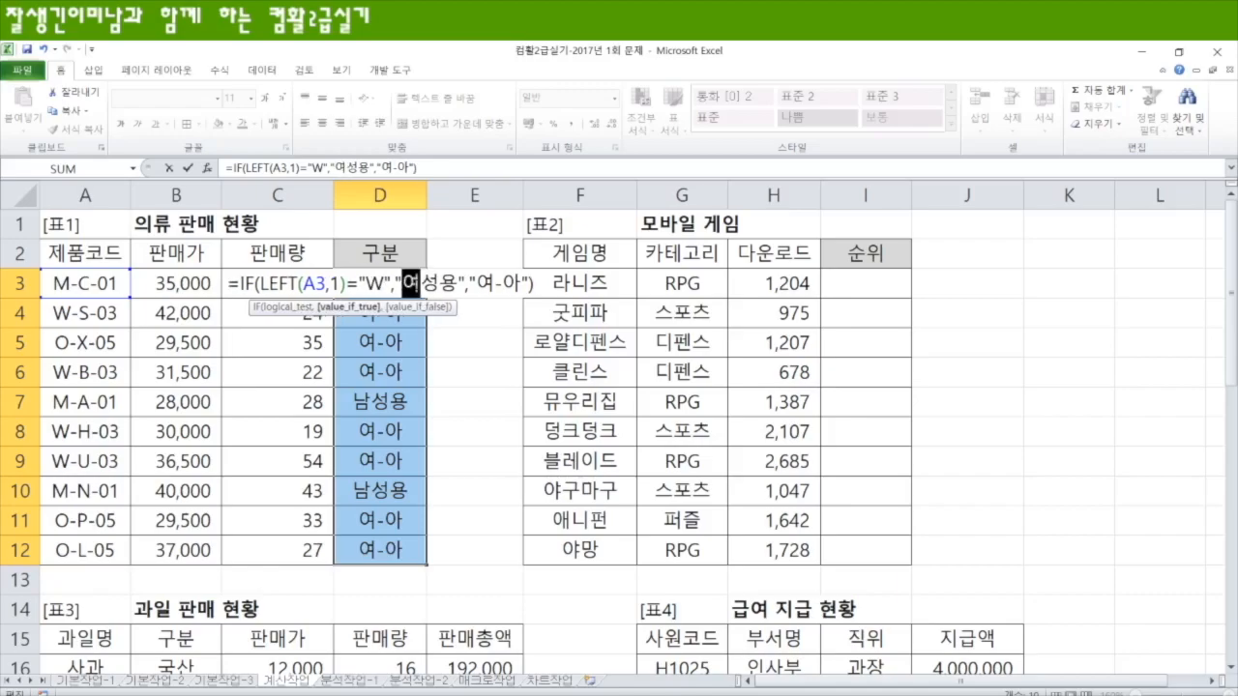
drag(476, 283, 520, 284)
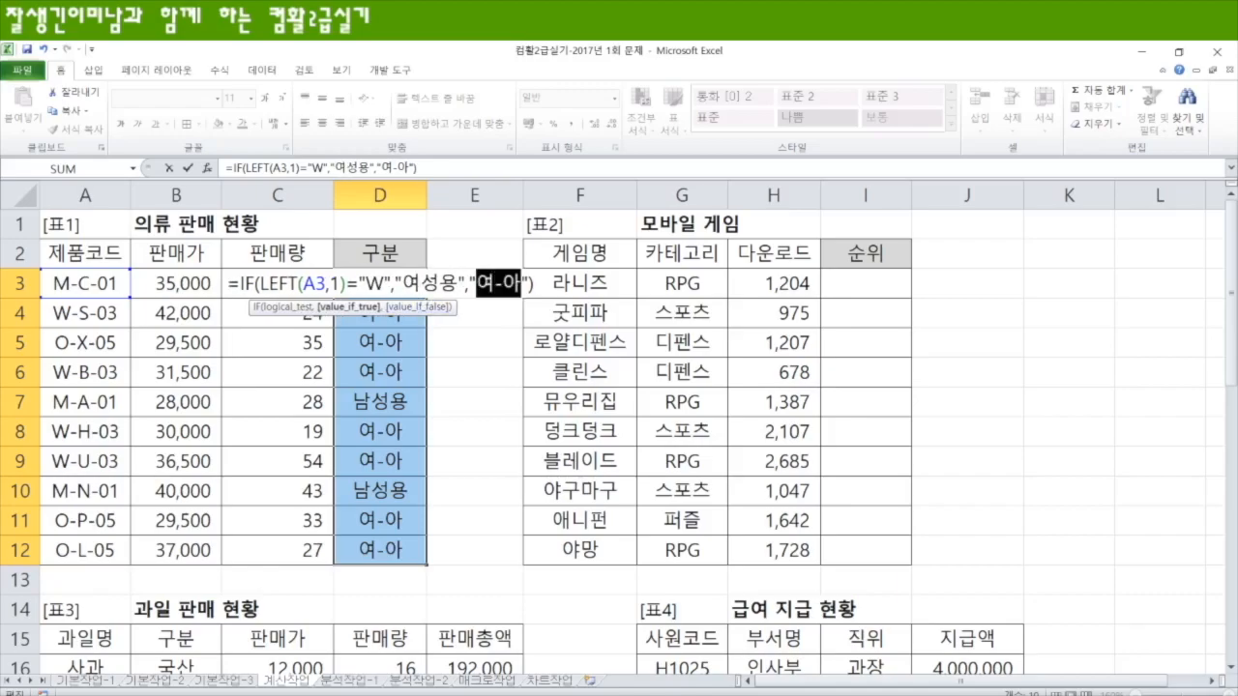
text(아웃도어)
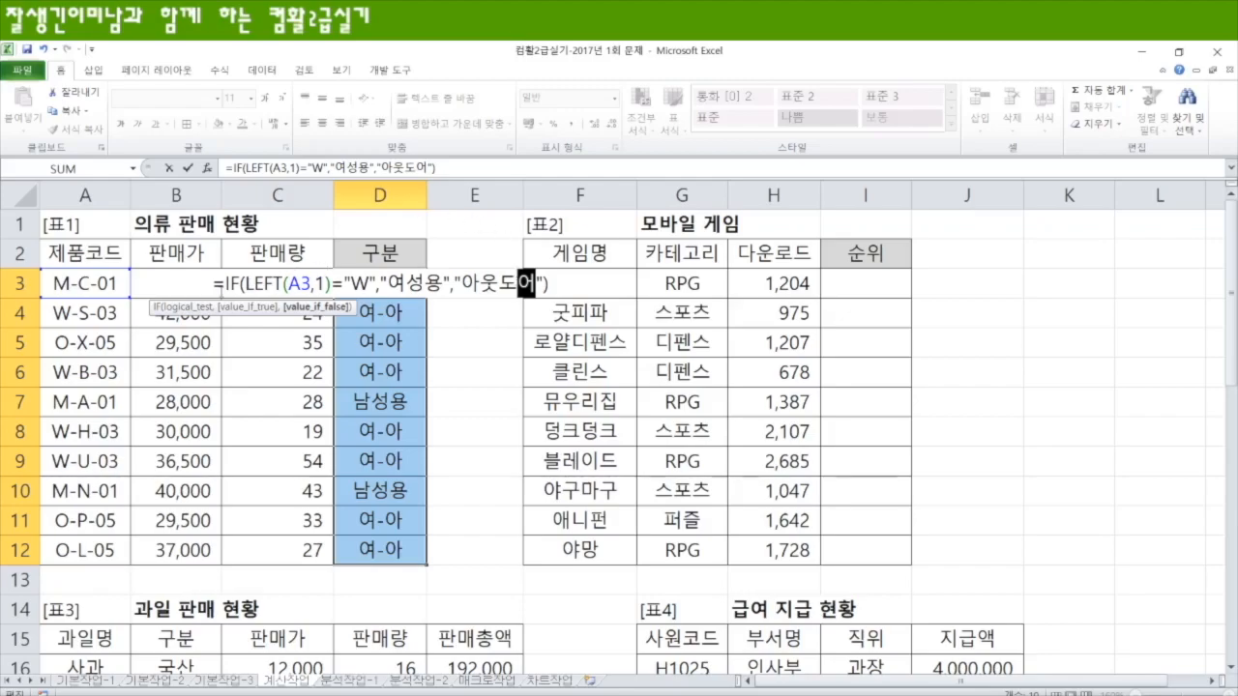
drag(225, 283, 561, 276)
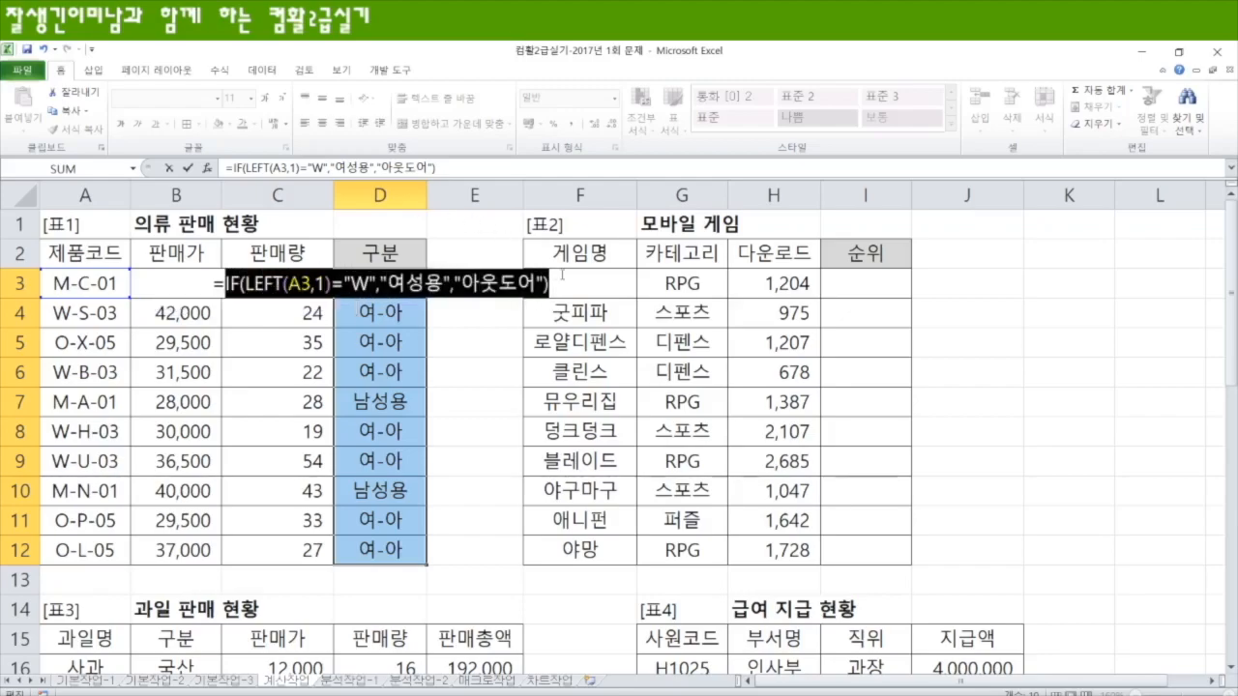
key(ctrl+c)
key(Escape)
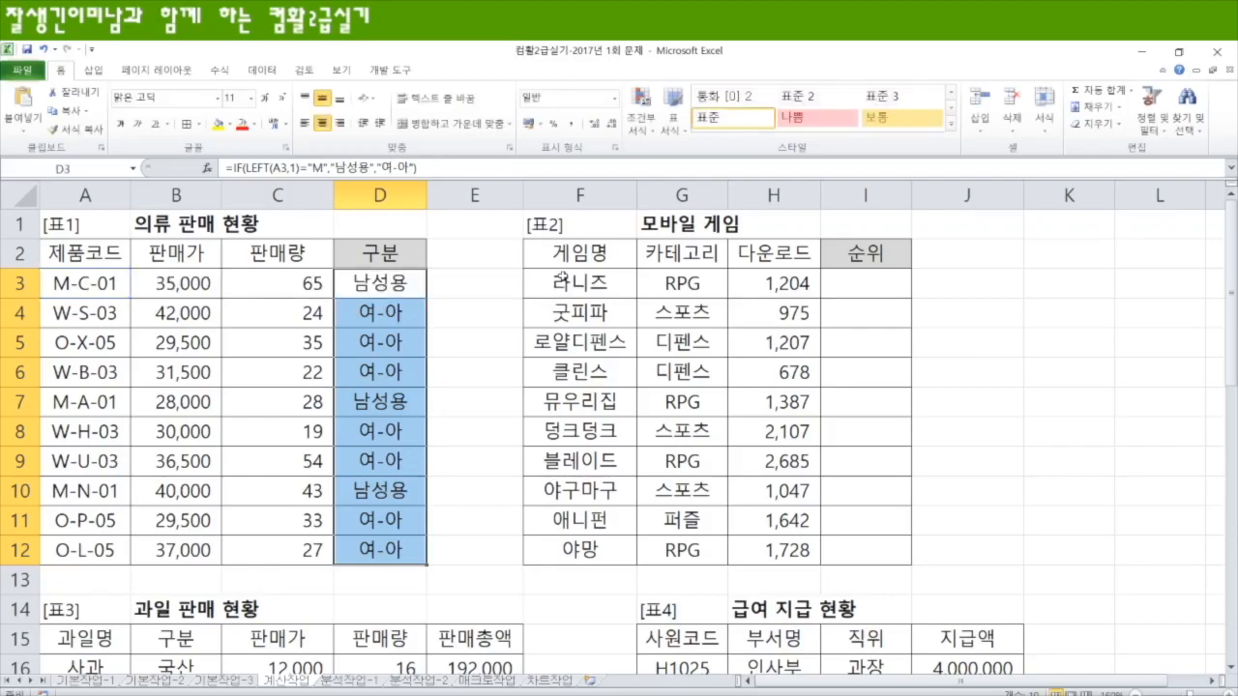
Step: Replace "여-아" in D3's formula with the copied IF expression and apply the nested formula to D3:D12
key(F2)
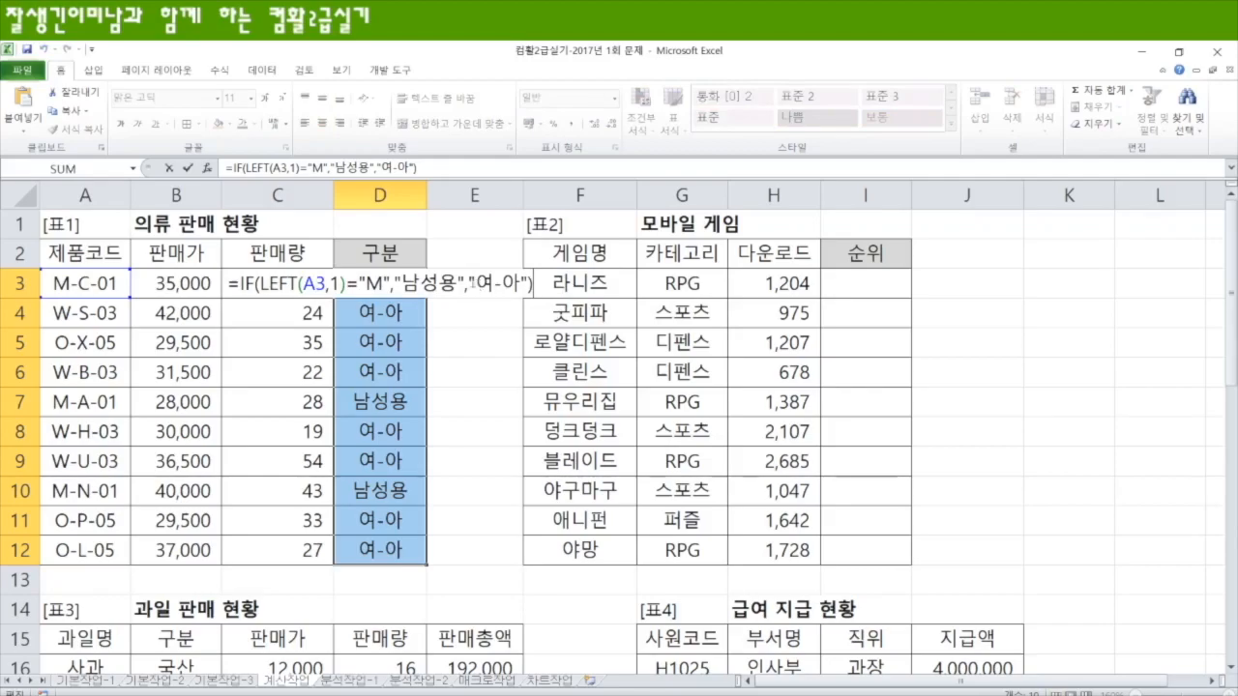
drag(472, 284, 529, 282)
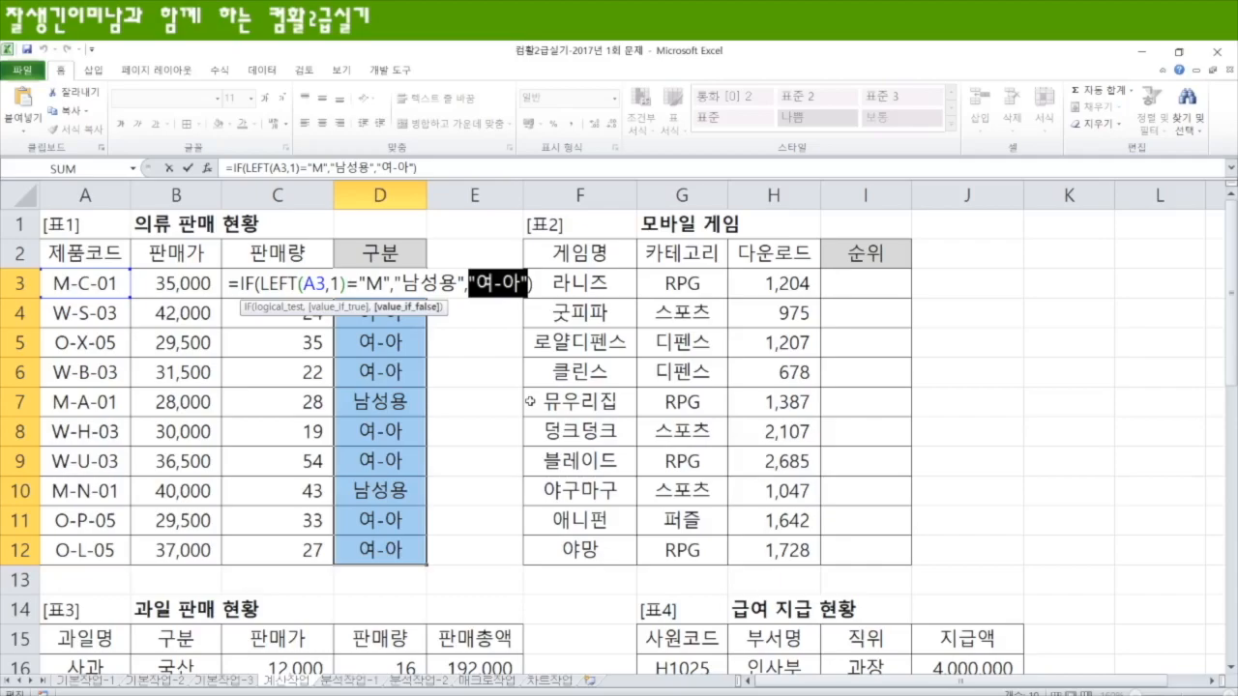
key(ctrl+v)
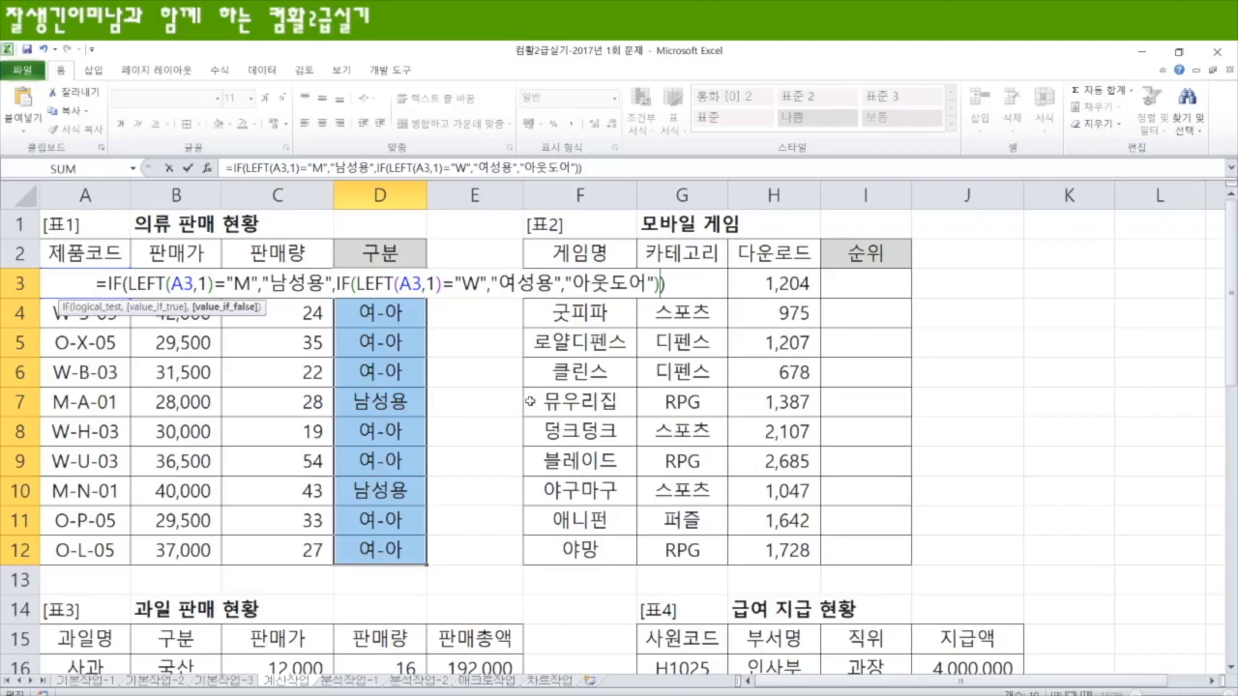
key(ctrl+Return)
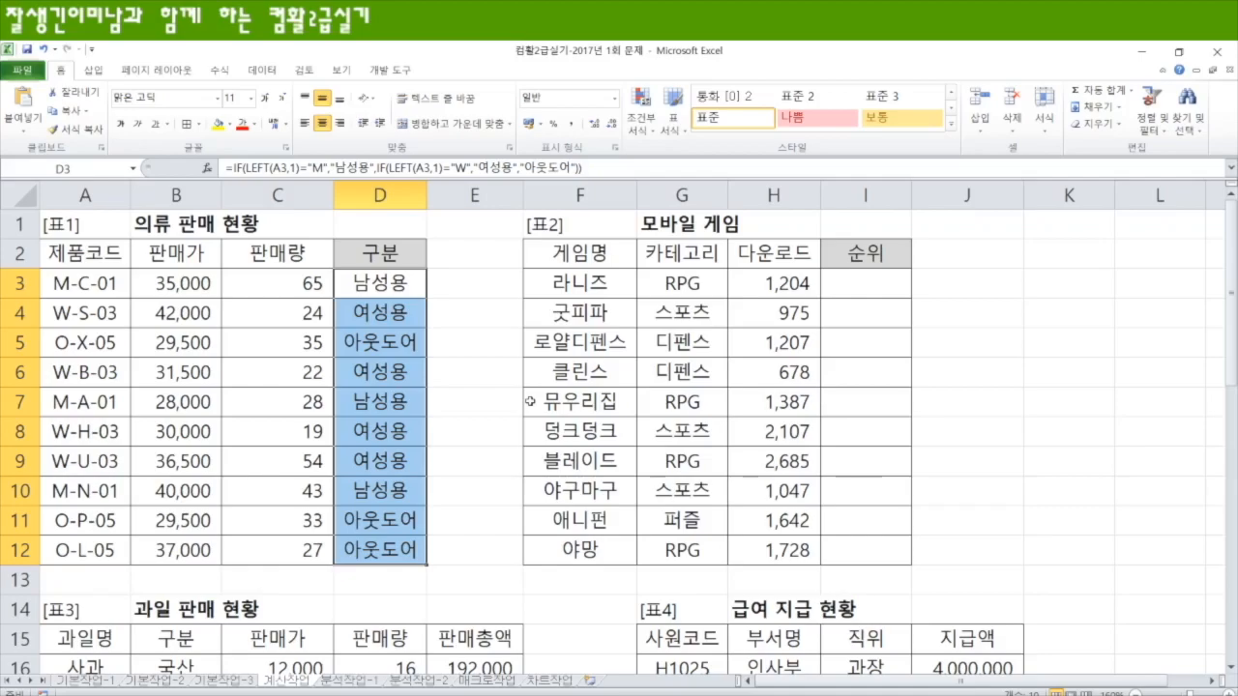
Step: Enter =RANK(H3,$H$3:$H$12,0) in I3 of the 모바일 게임 table and fill it down to I12
click(862, 284)
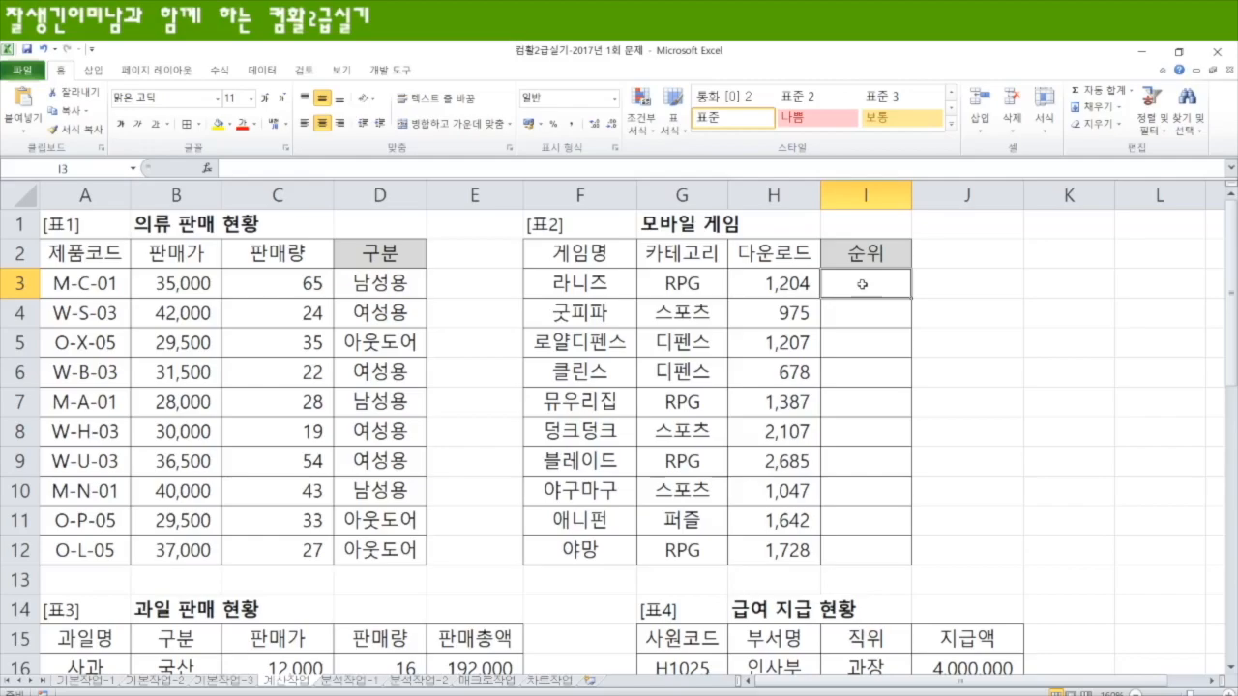
text(=)
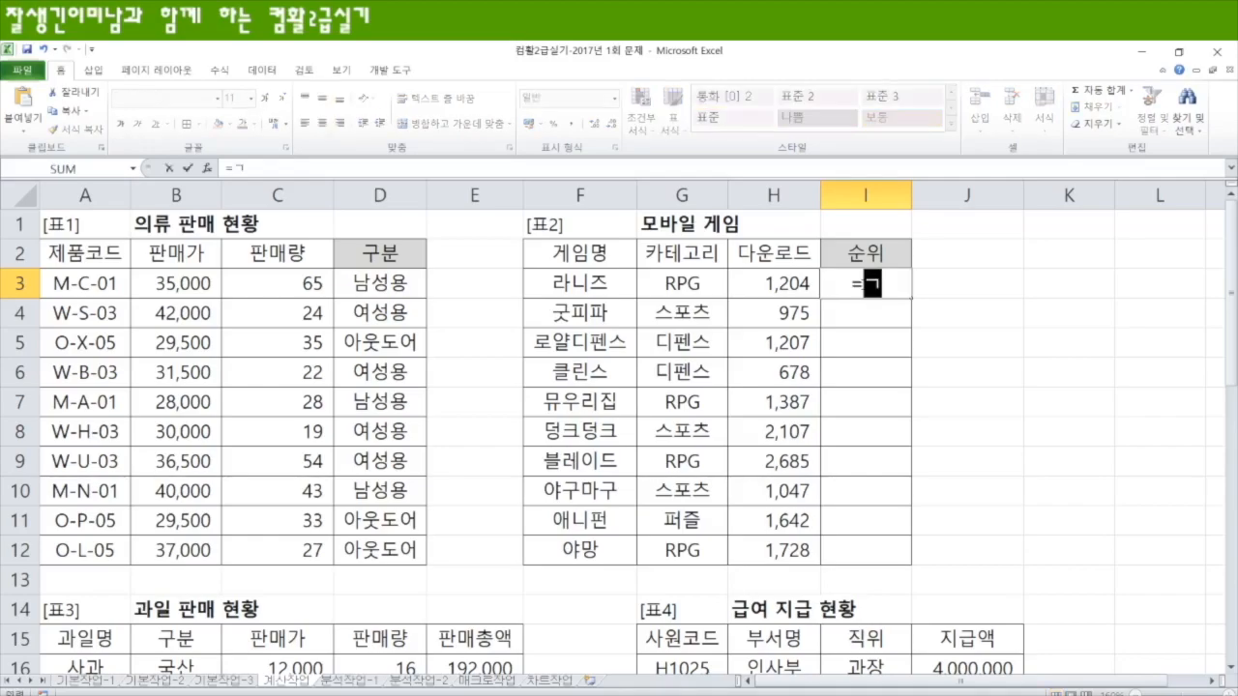
text(rank)
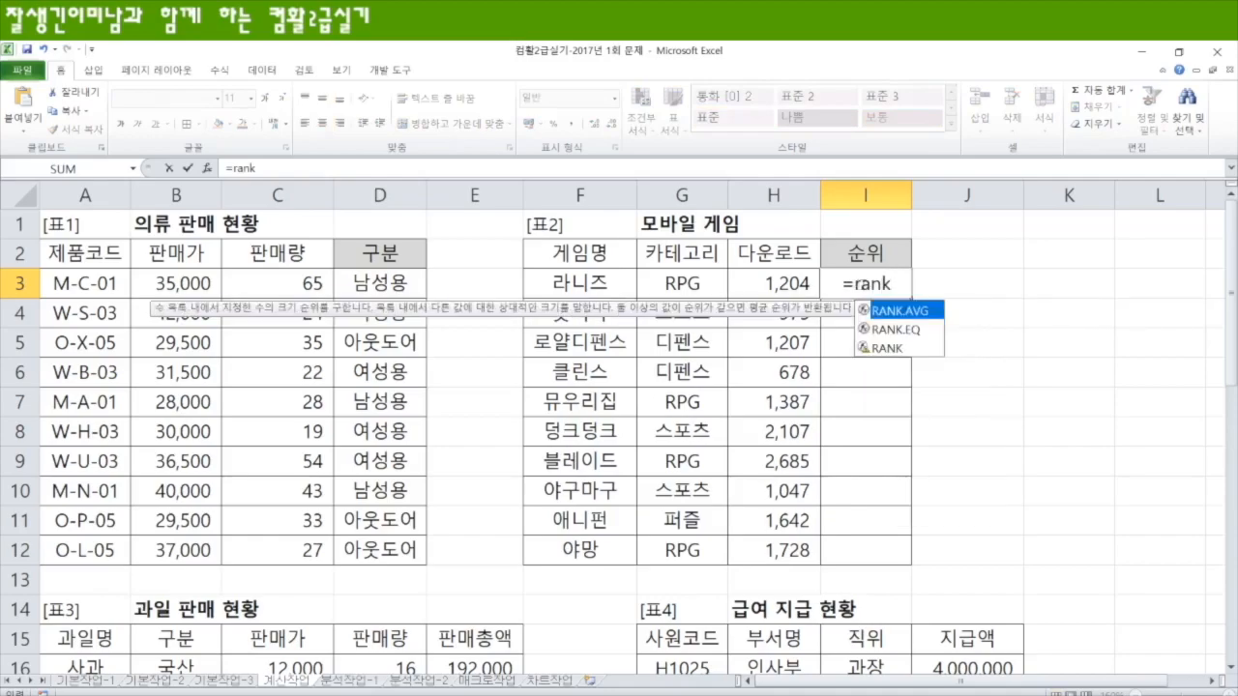
key(Down)
key(Down)
key(Tab)
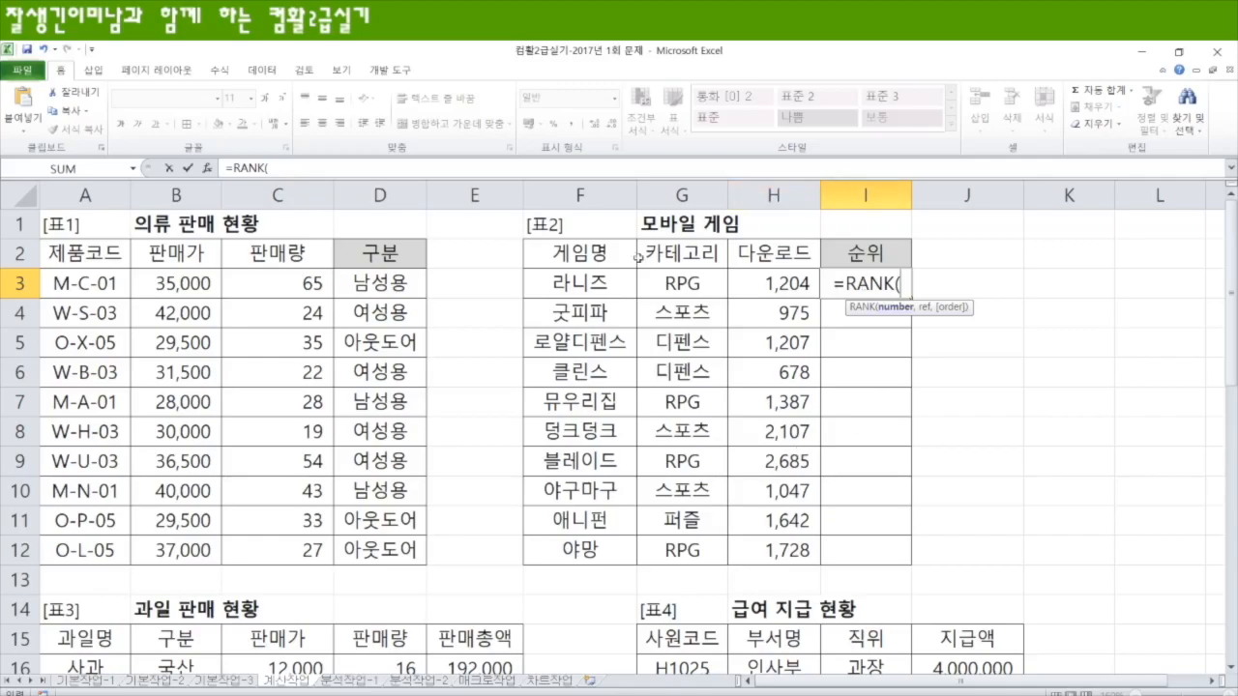
click(777, 281)
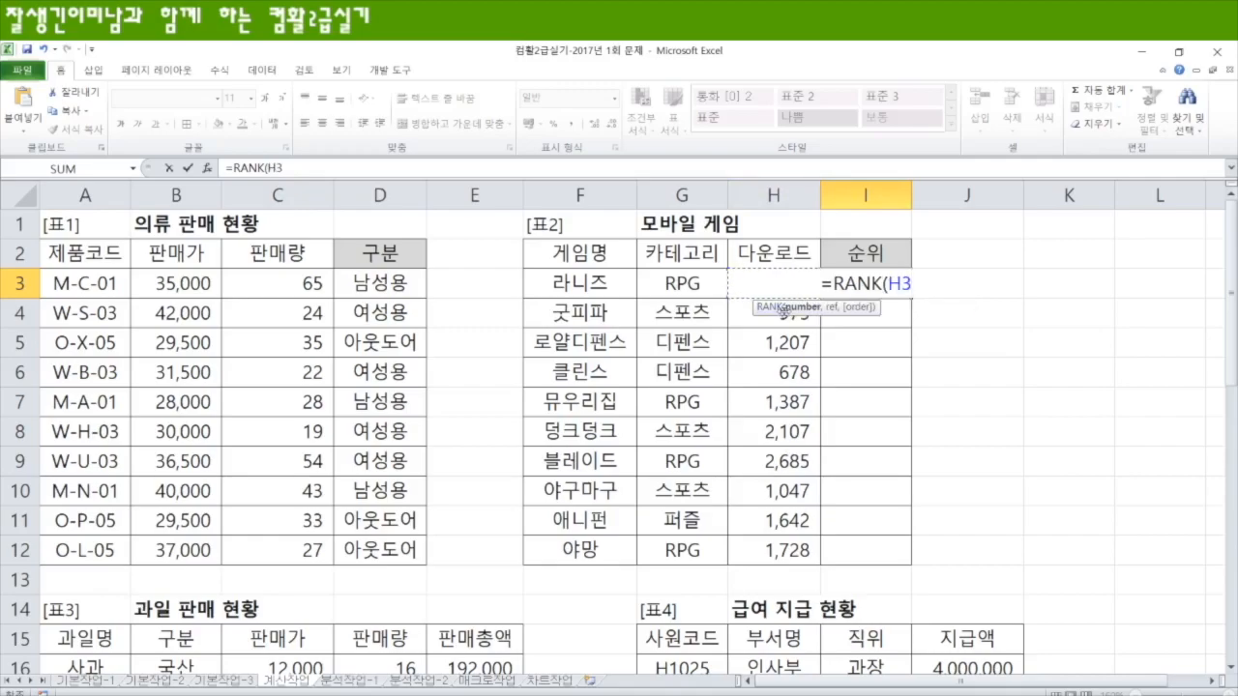
text(,)
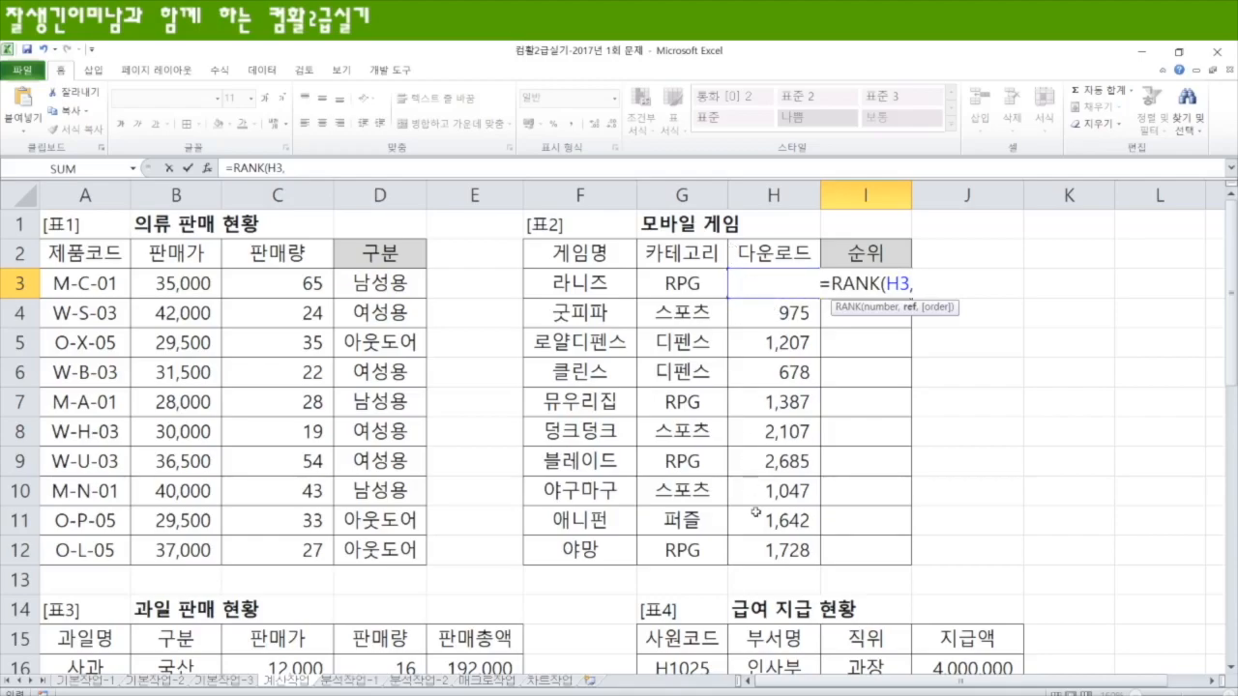
drag(764, 550, 759, 281)
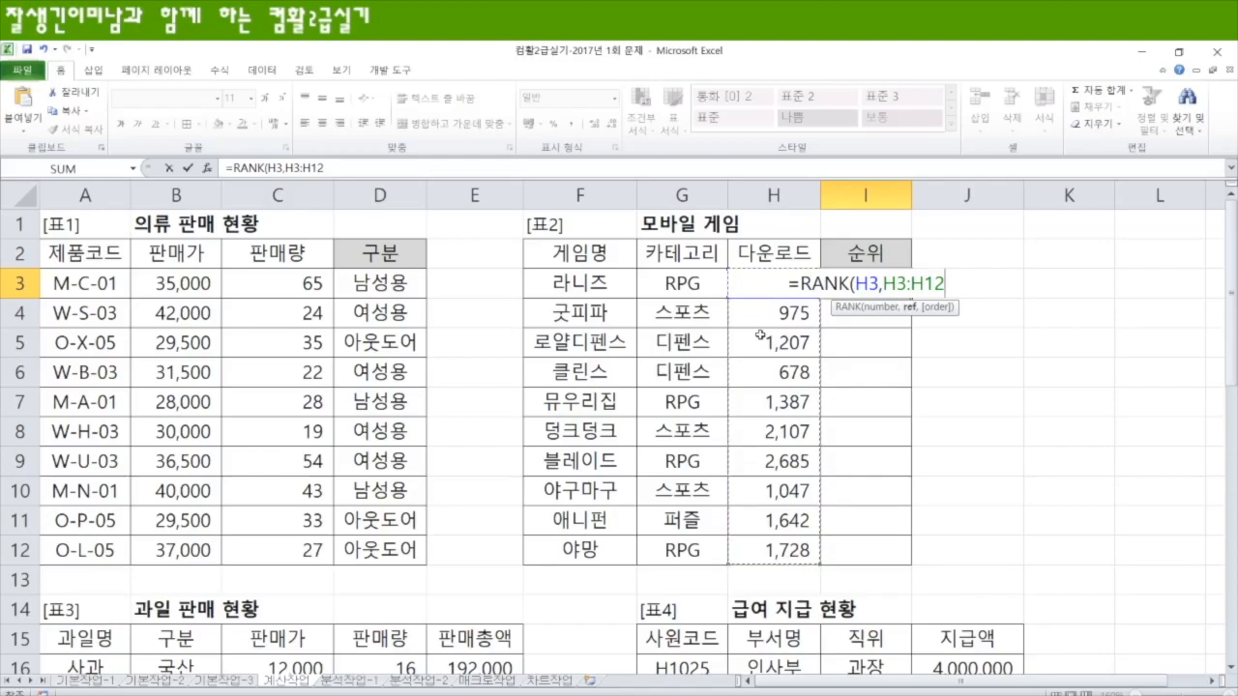
key(F4)
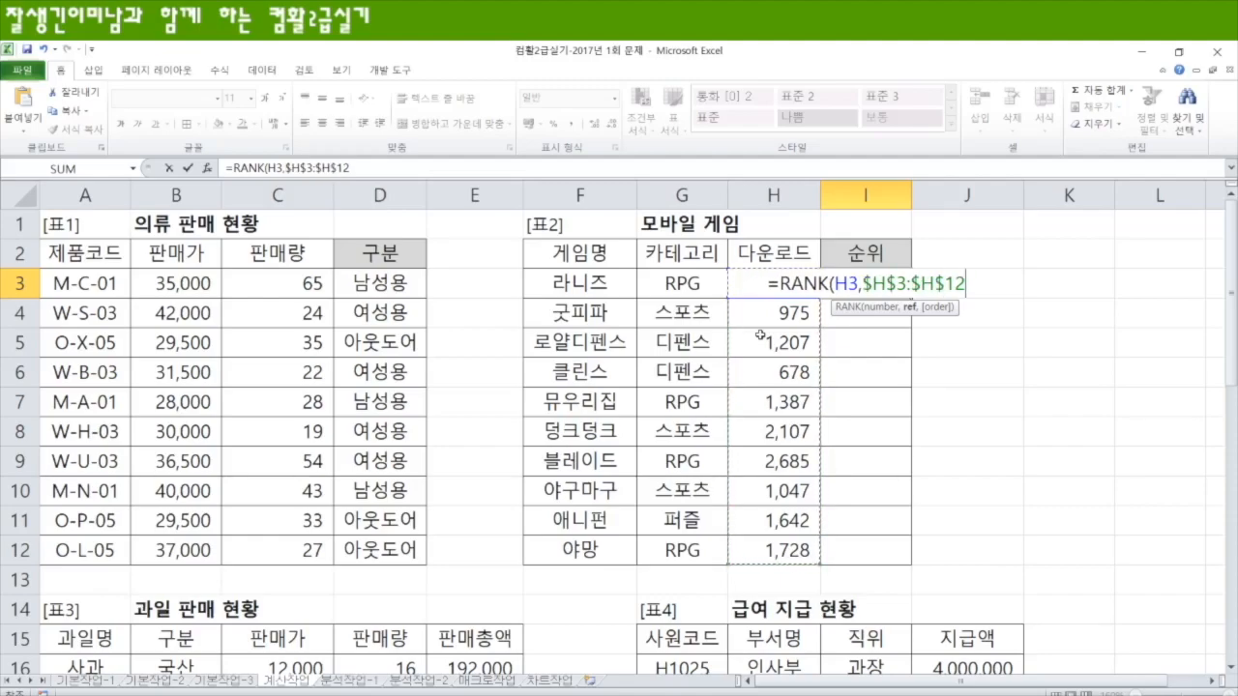
text(,)
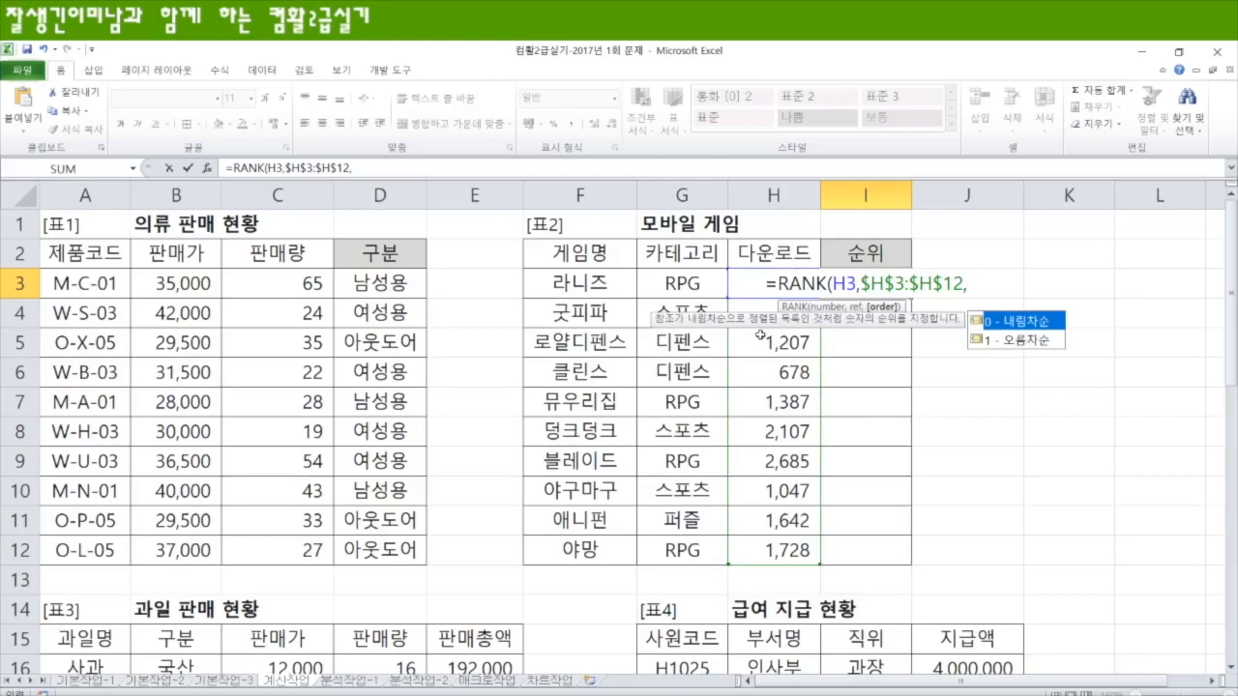
text(0))
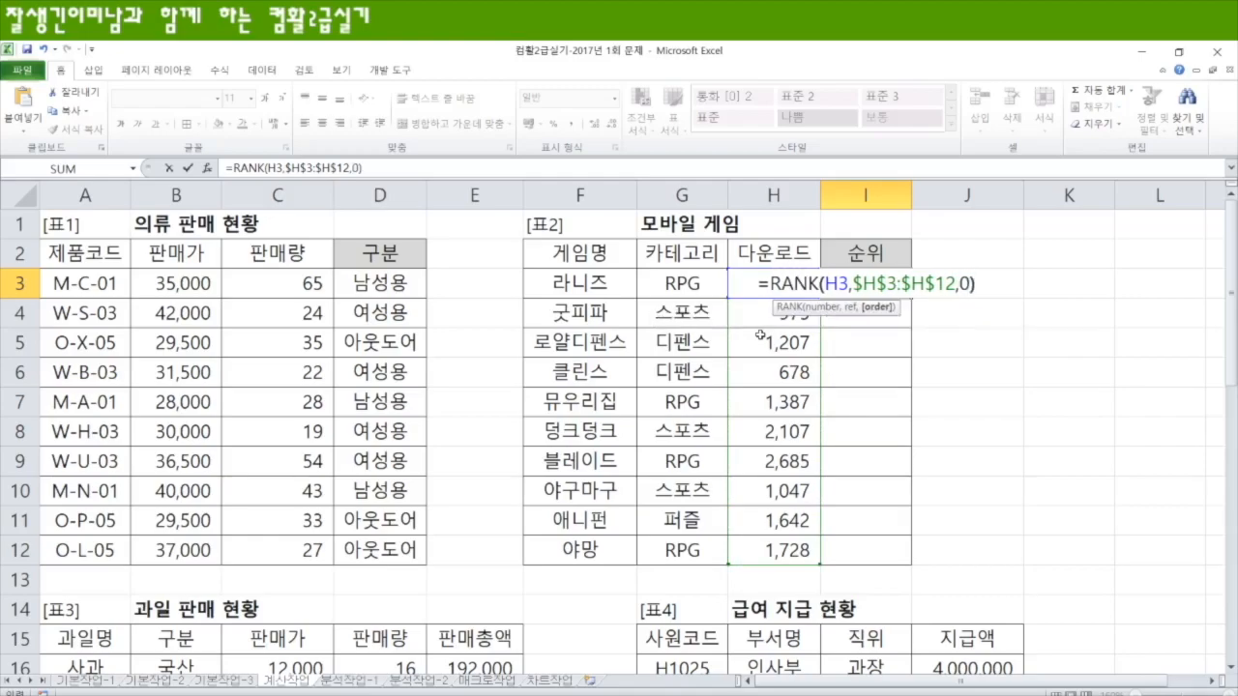
key(Return)
click(880, 285)
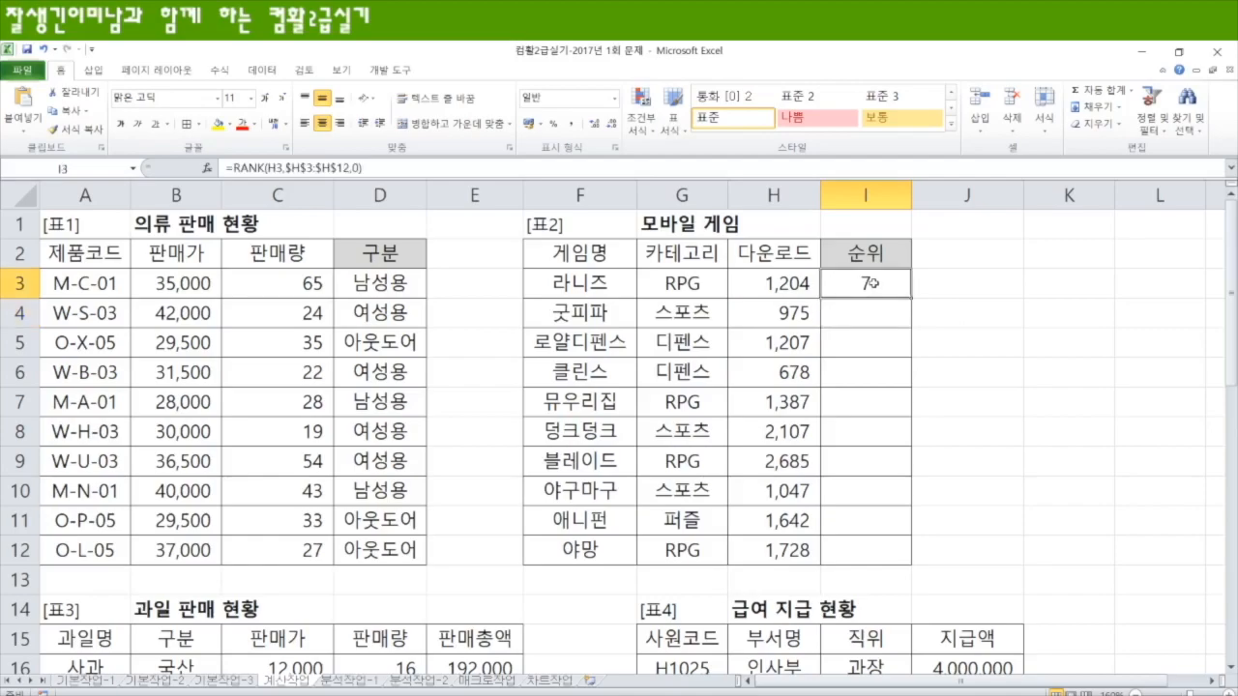
drag(914, 299, 906, 556)
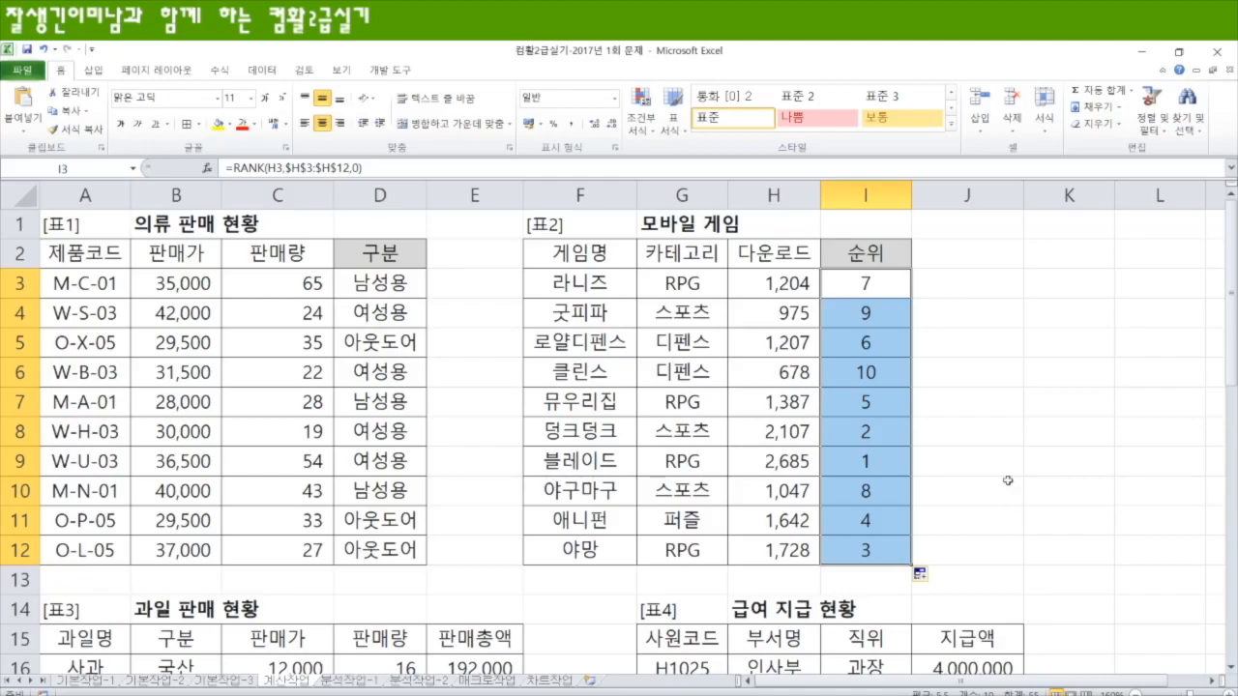
Step: In J3, start a CHOOSE formula that uses I3 as the index and "1위", "2위", "3위" as its first three values
click(971, 283)
text(=choo)
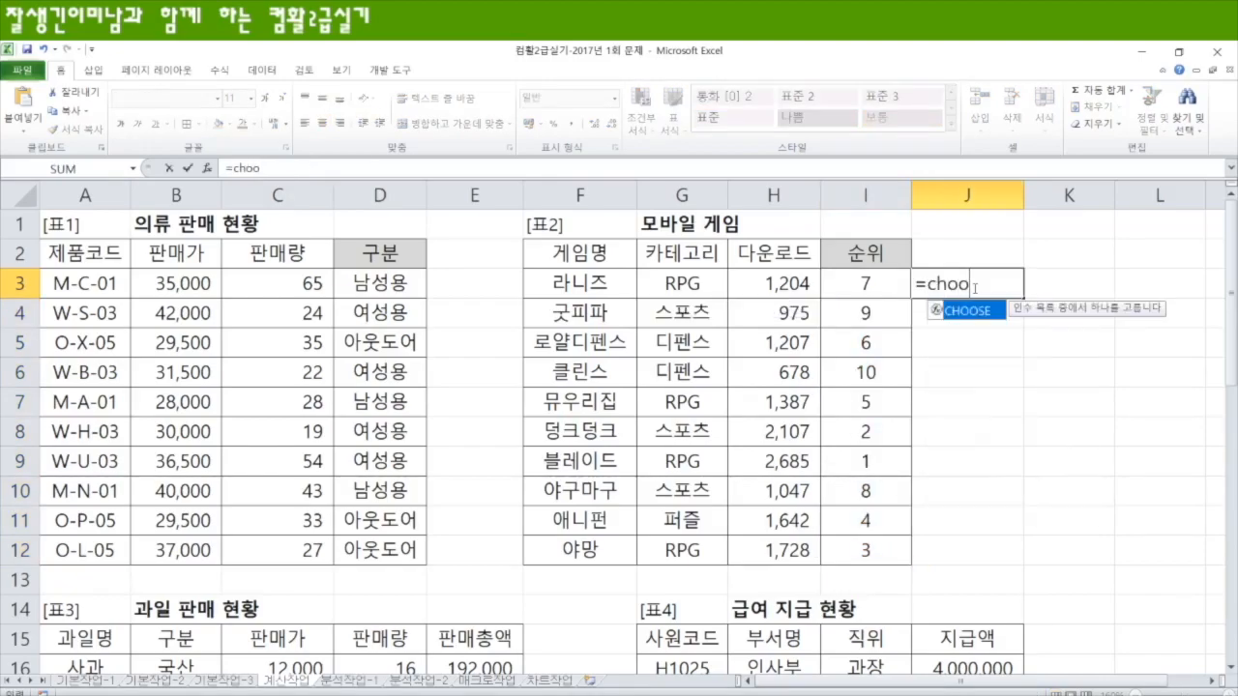
key(Tab)
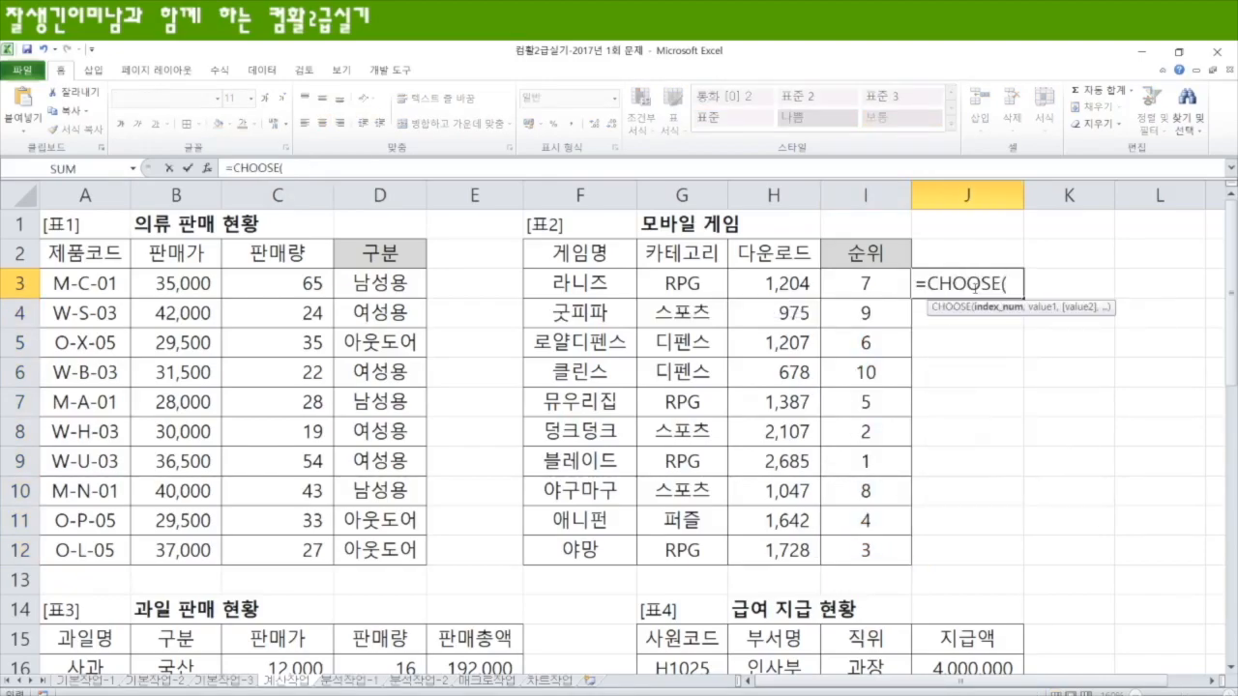
click(873, 286)
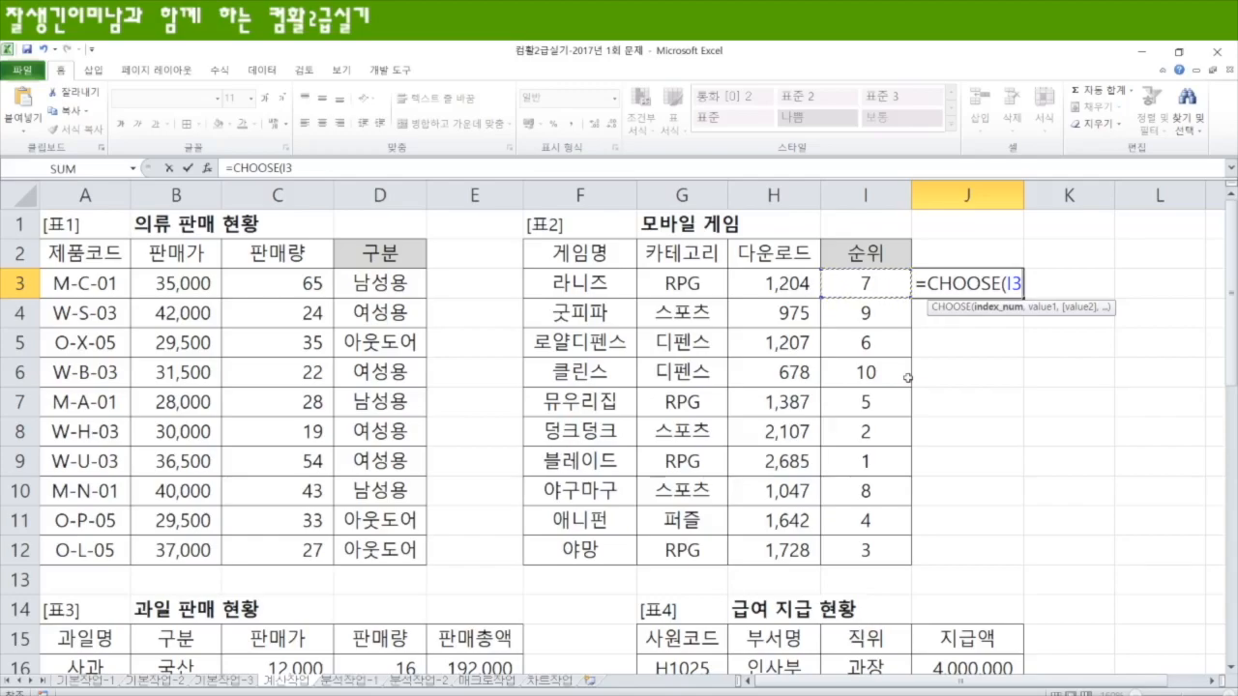
text(,)
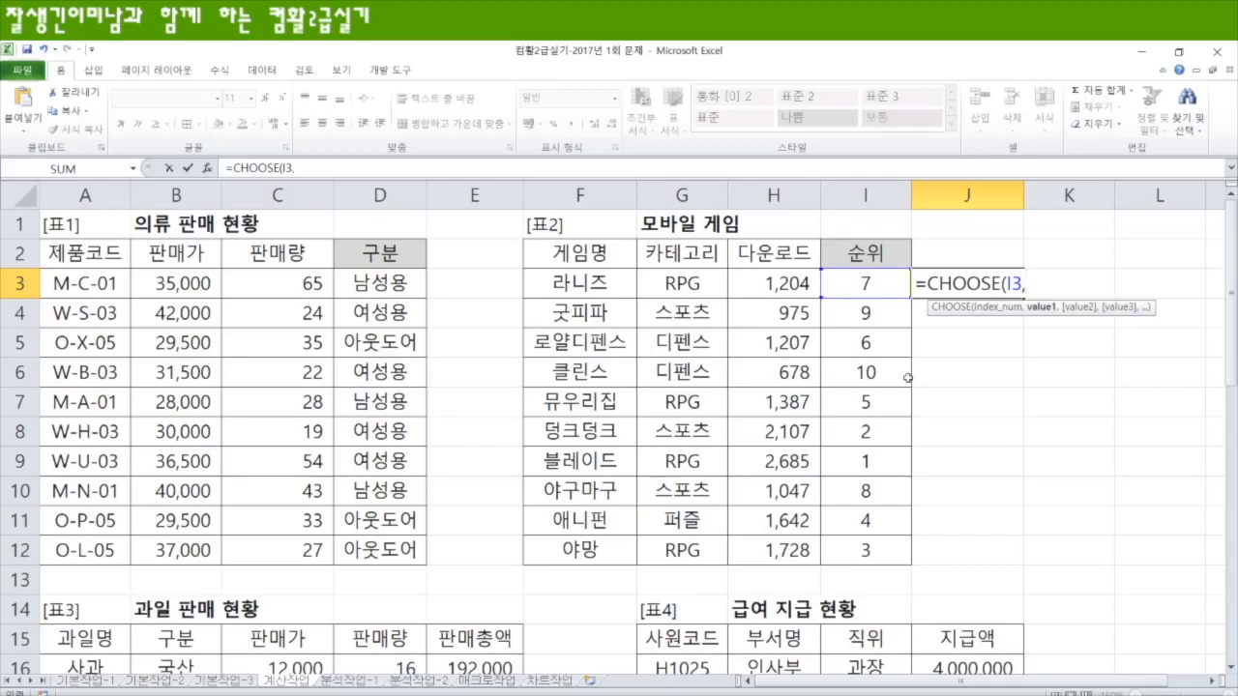
text("1위","2위)
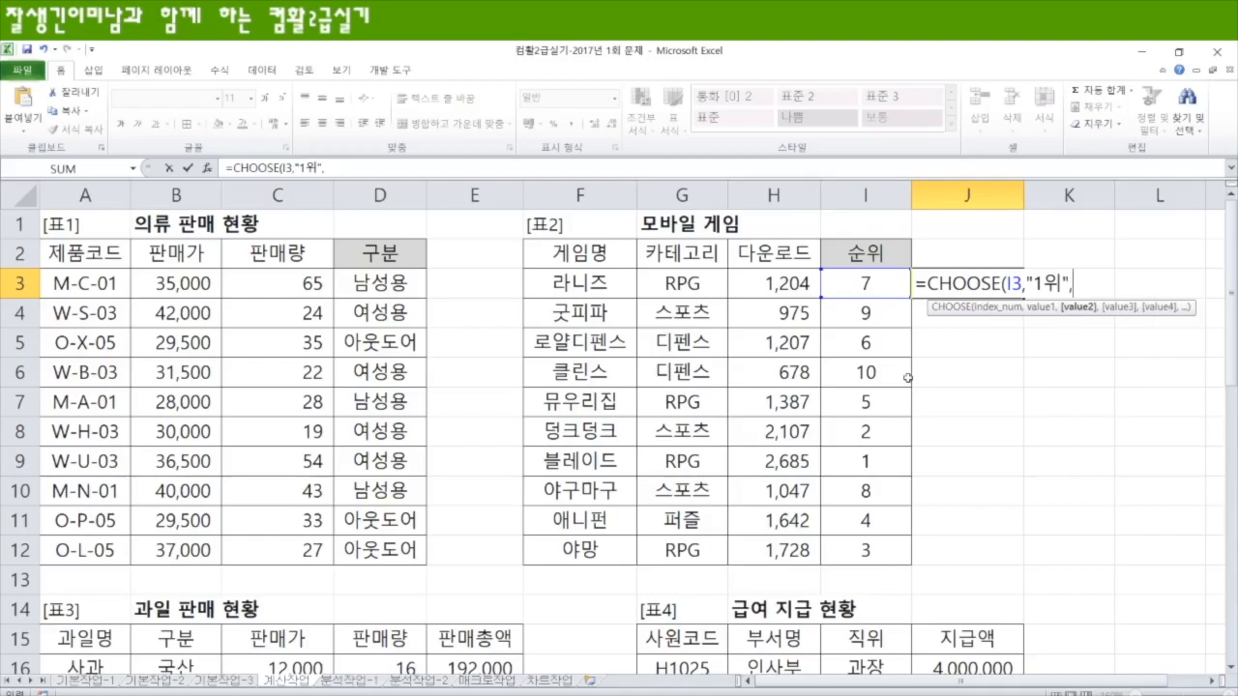
text(","3위")
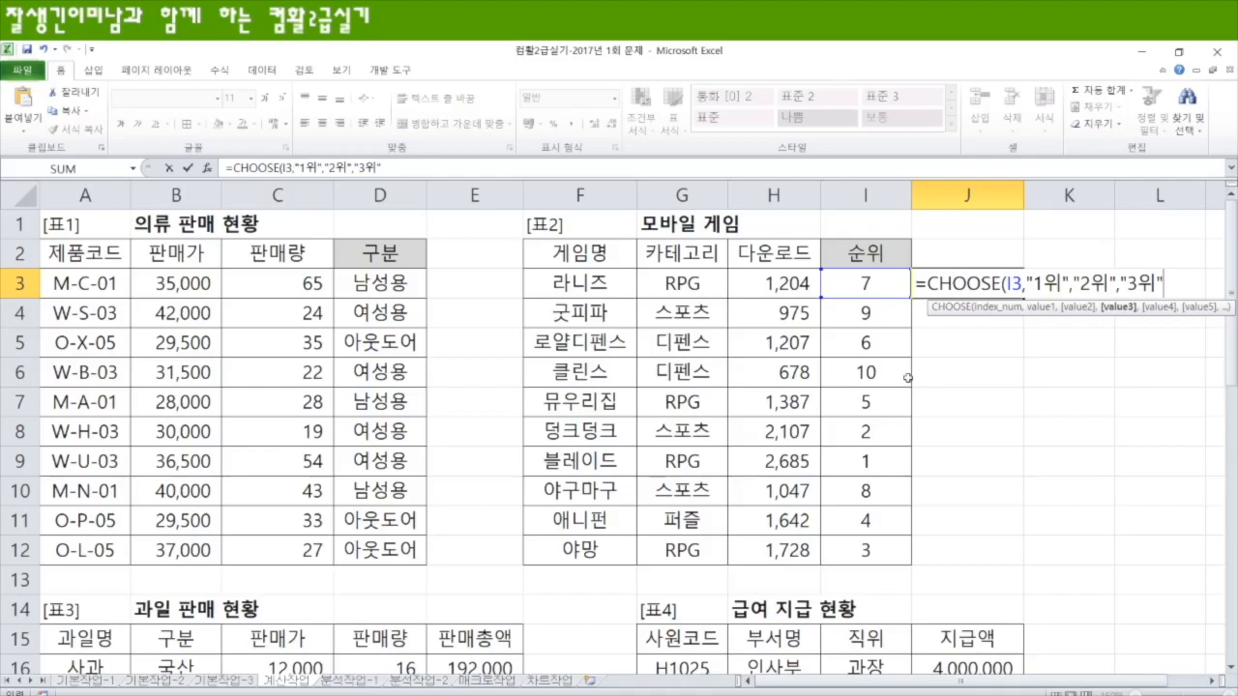
Step: Complete J3's CHOOSE formula with six empty-string values after "3위" and fill it down to J12
text(,)
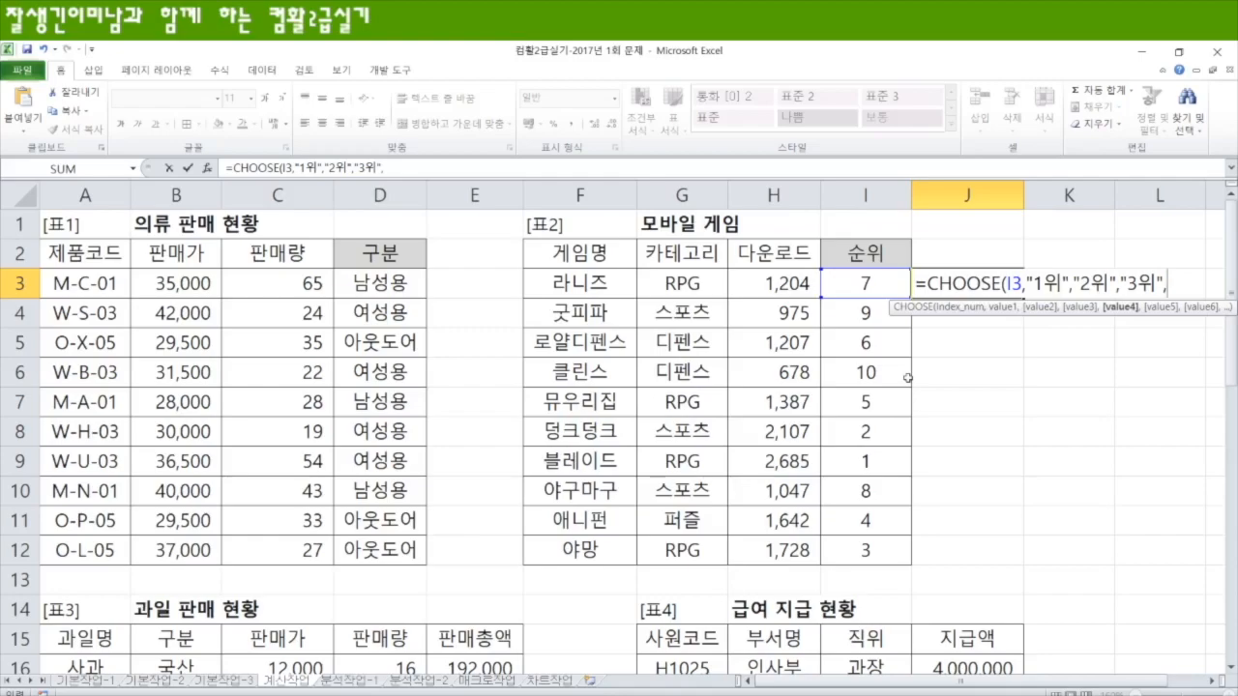
text("",)
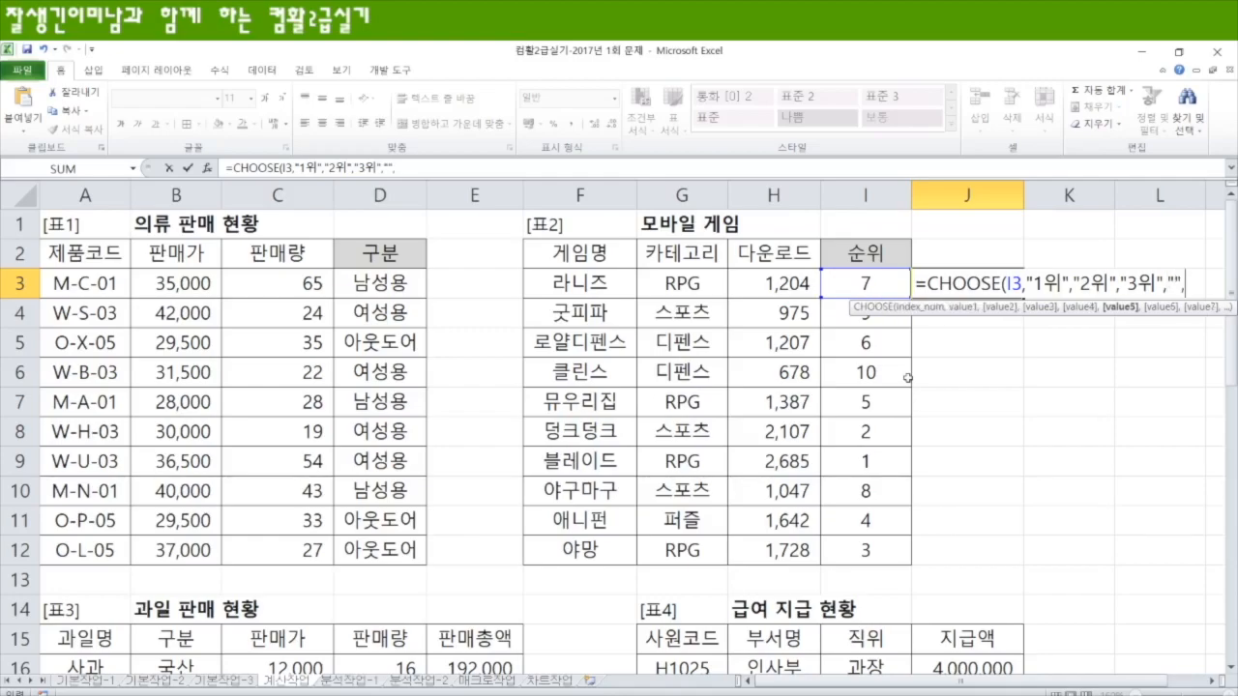
text("","","","",")
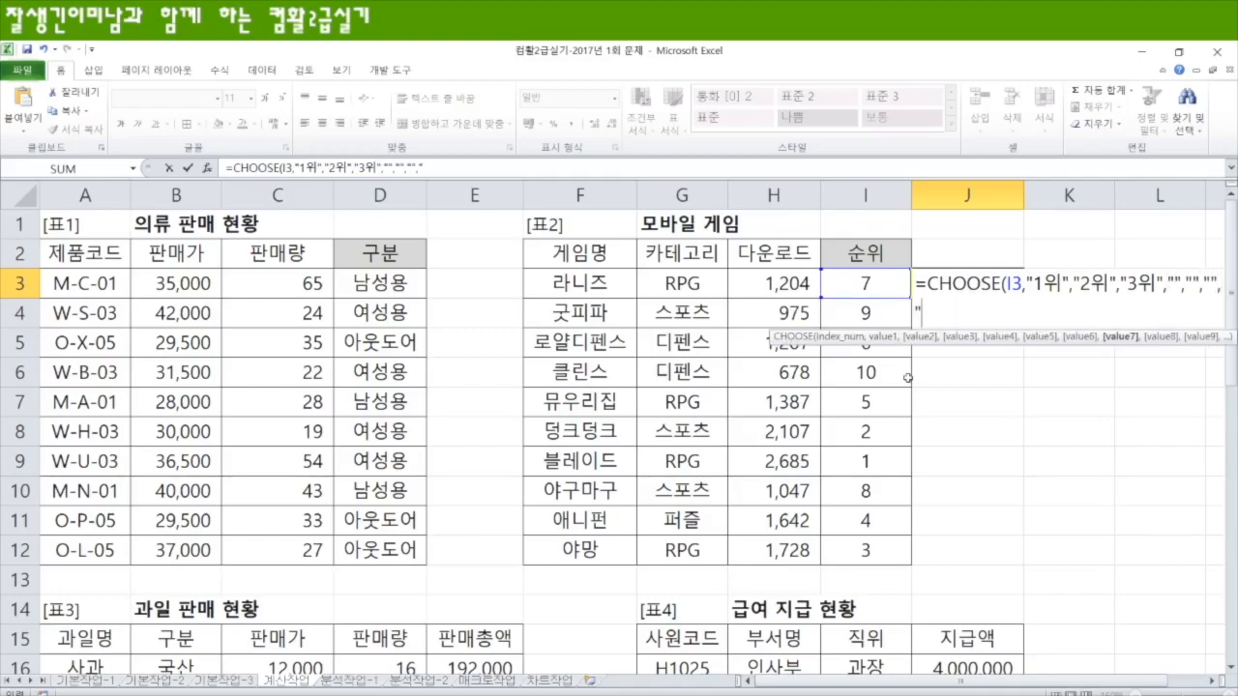
text(")
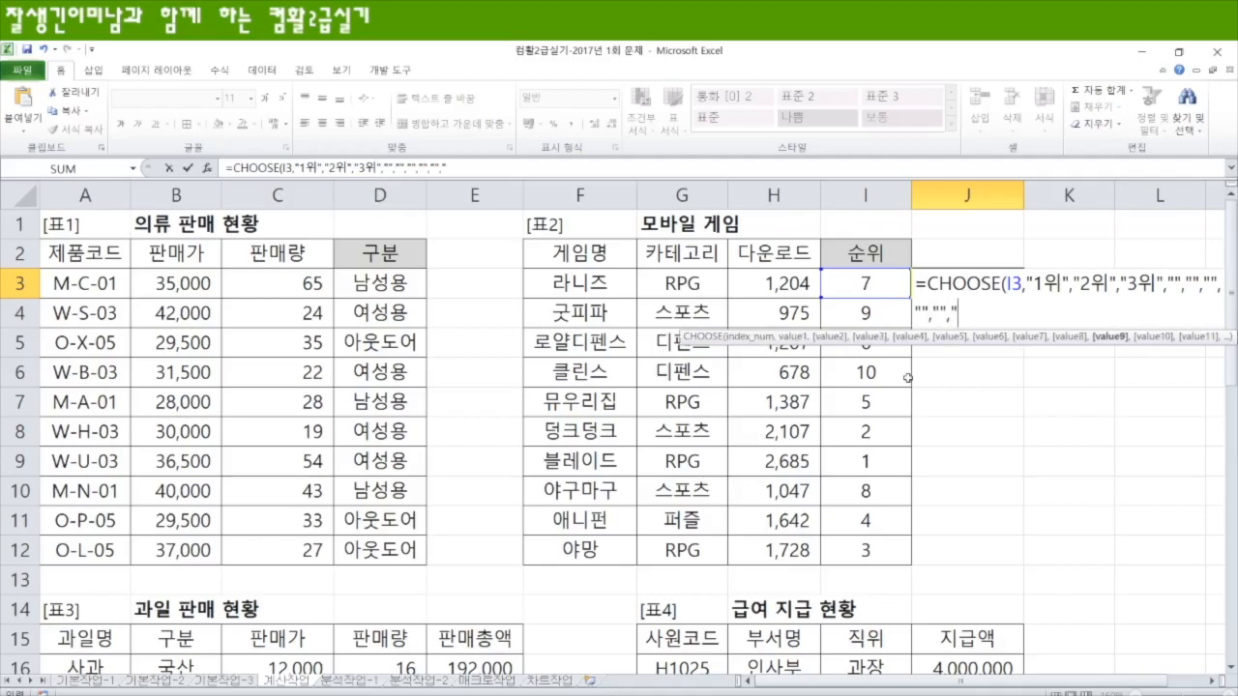
text(,"")
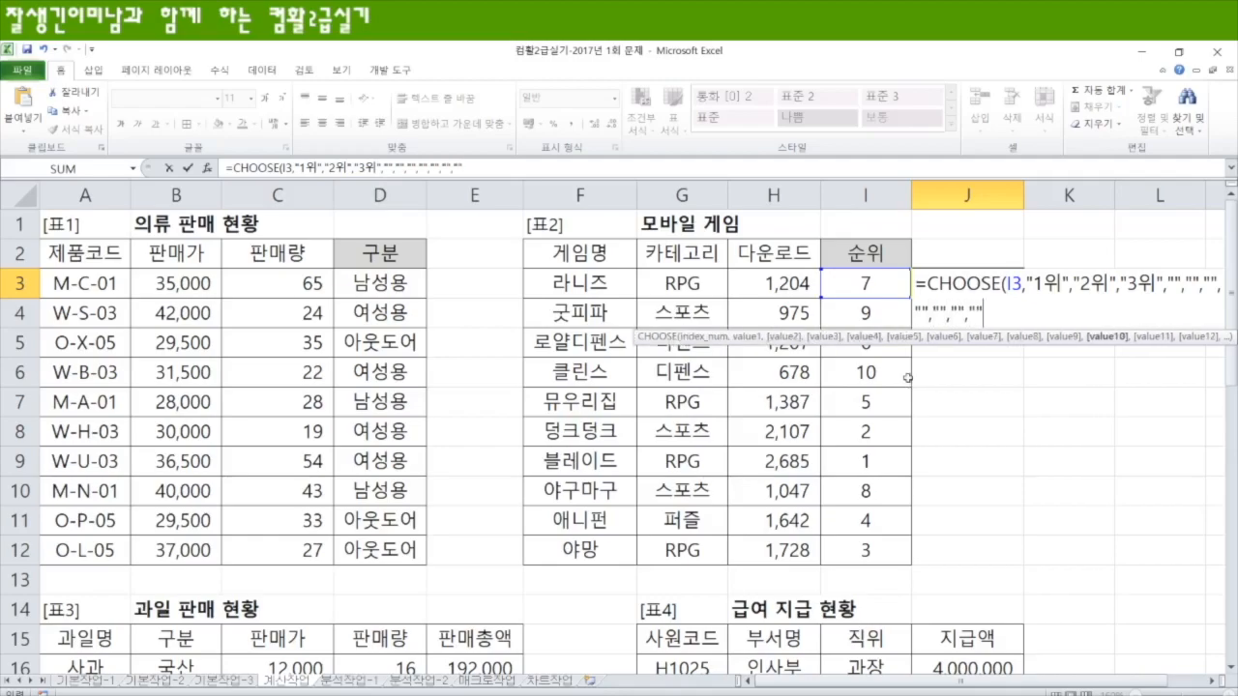
text())
key(BackSpace)
key(BackSpace)
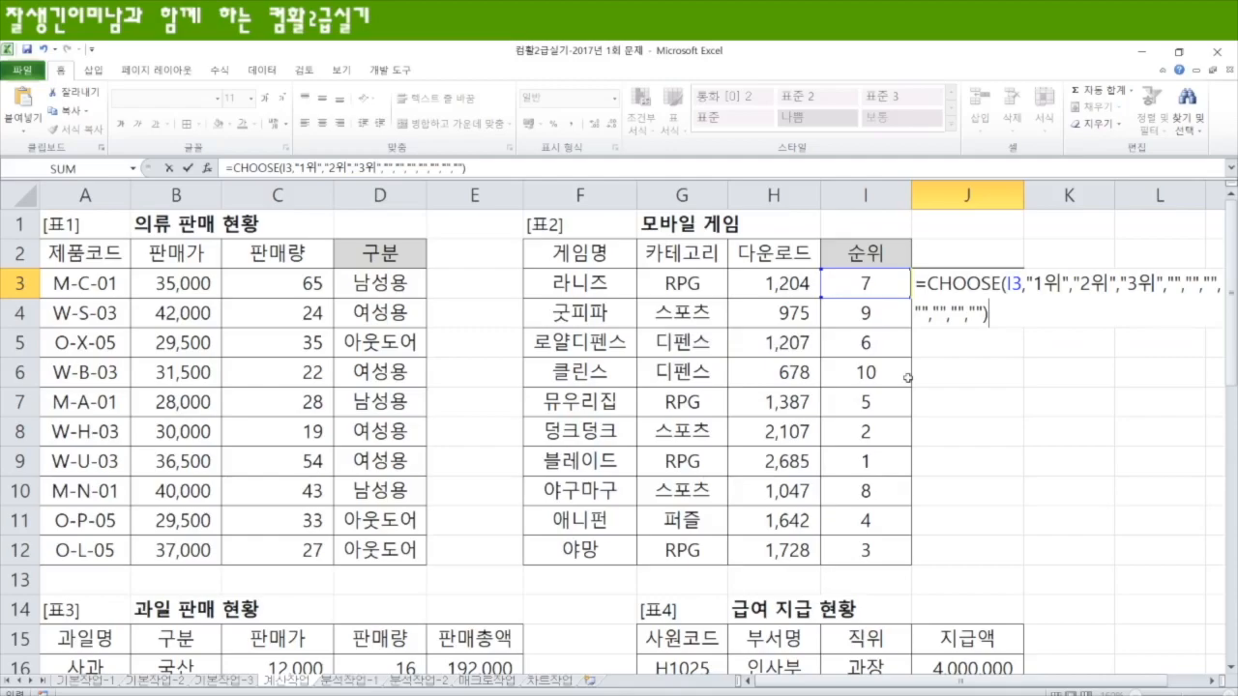
key(BackSpace)
key(BackSpace)
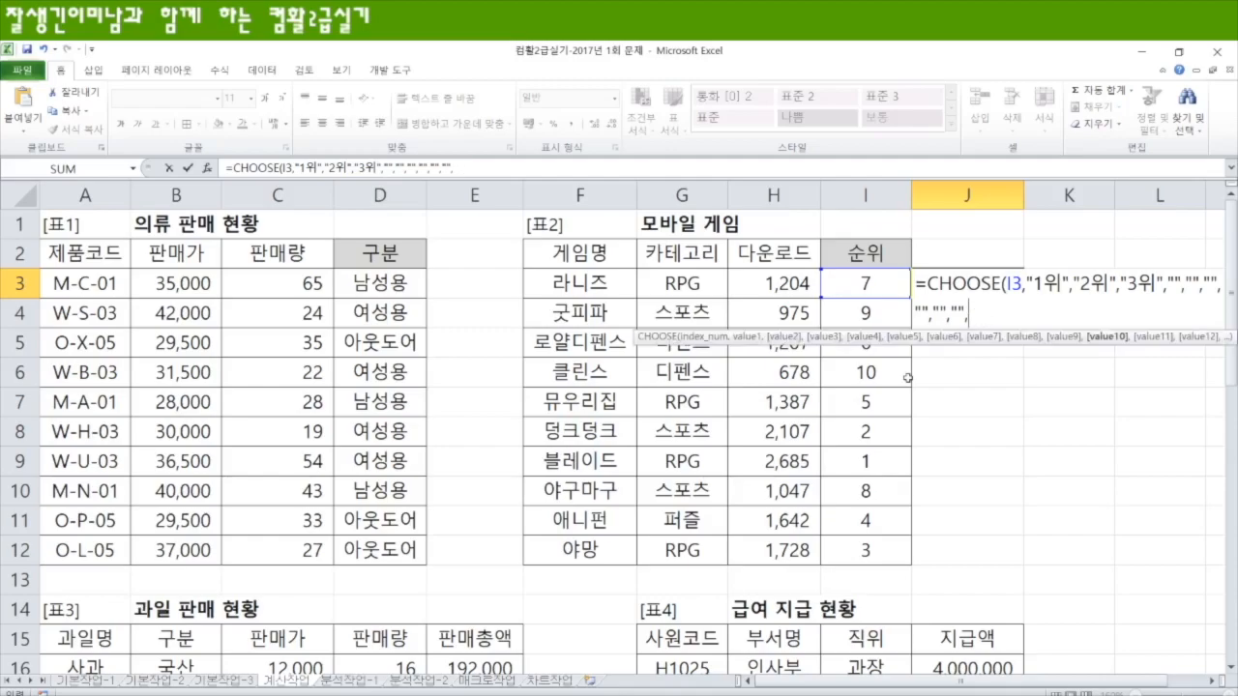
text())
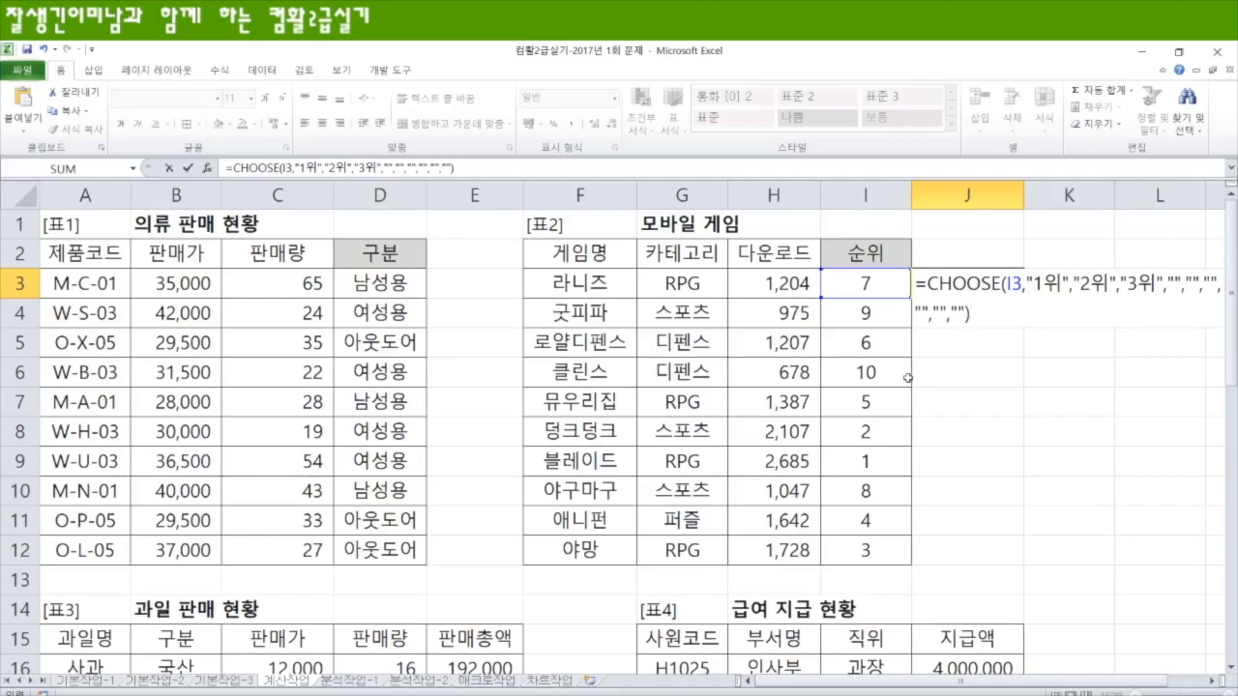
key(Return)
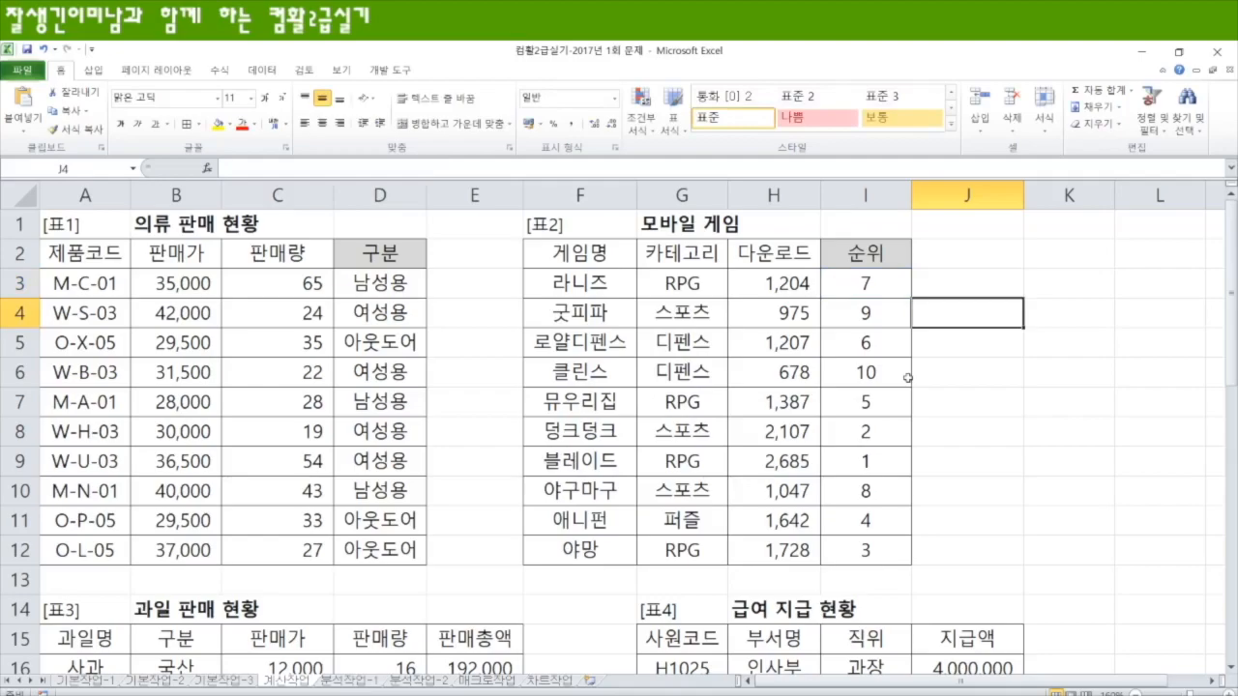
click(963, 287)
drag(1022, 297, 1012, 556)
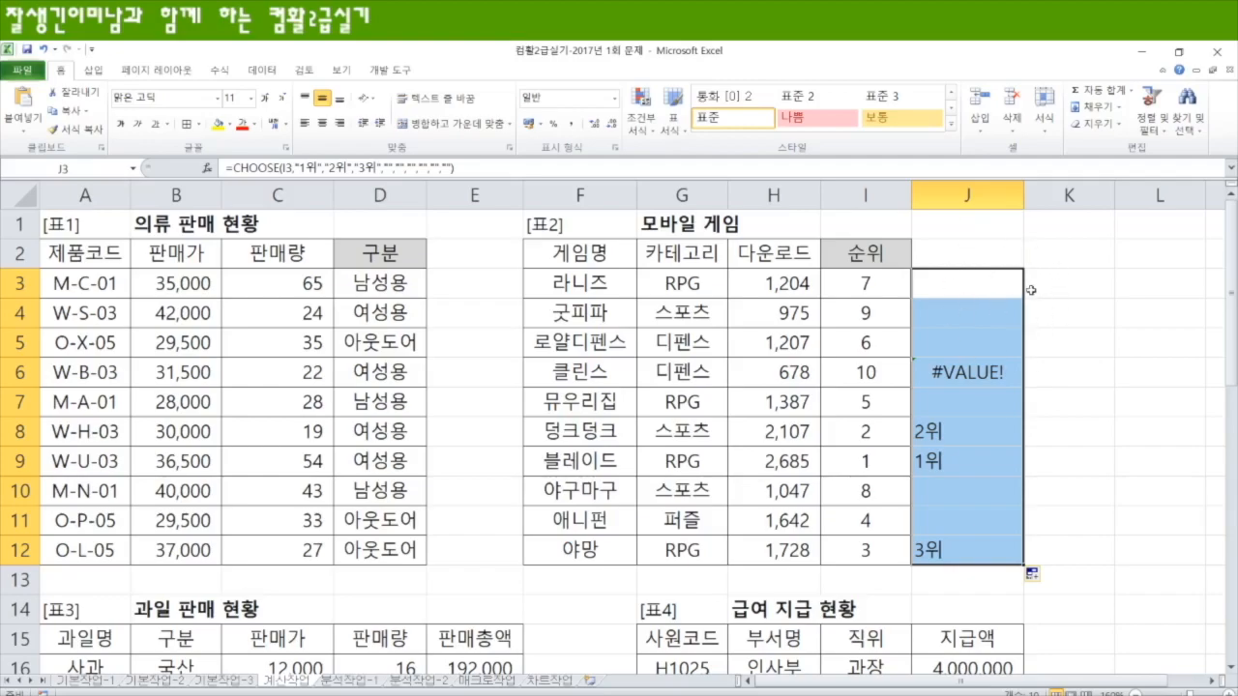
Step: Insert CHOOSE( before RANK in I3's formula so that the RANK expression becomes its index argument
click(885, 284)
key(F2)
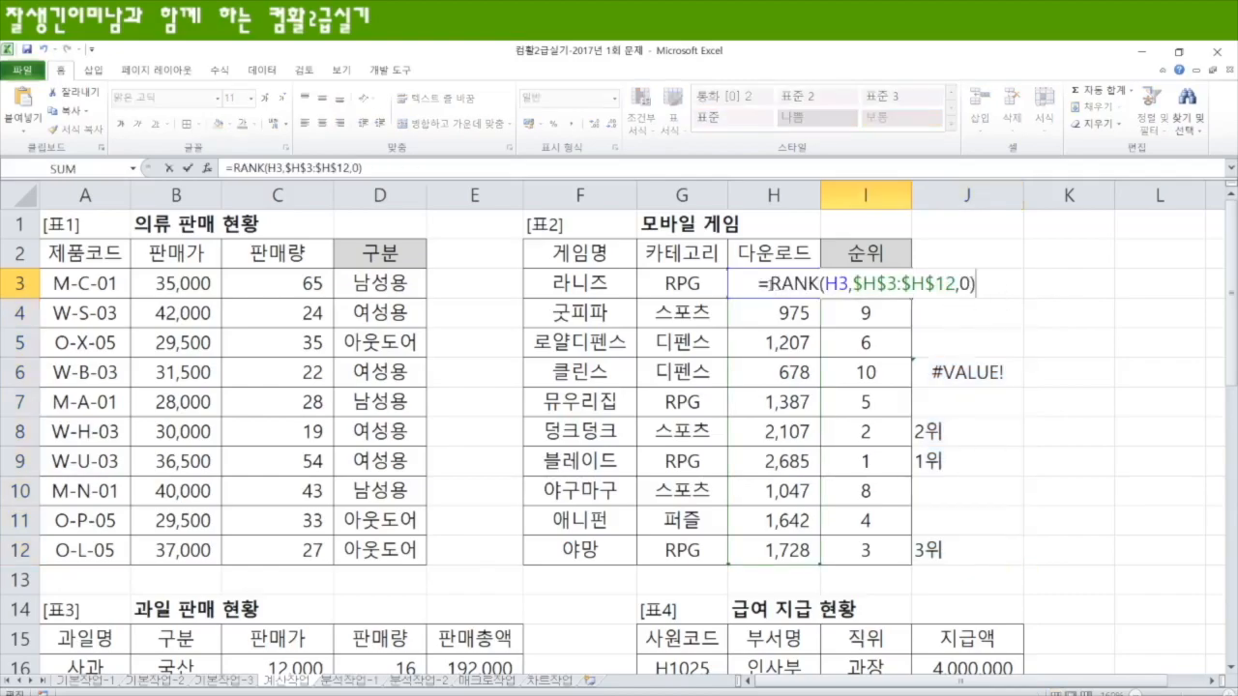
text(초)
key(BackSpace)
key(BackSpace)
text(cho)
key(Tab)
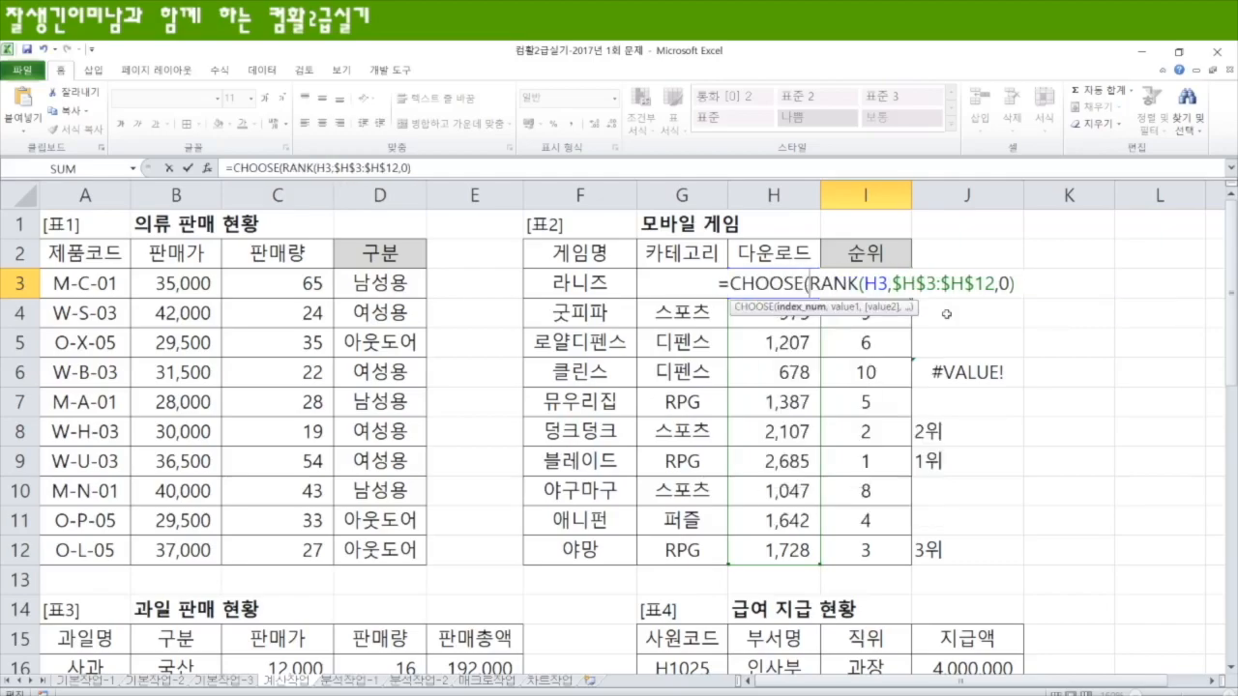
key(End)
click(812, 284)
drag(812, 283, 1021, 280)
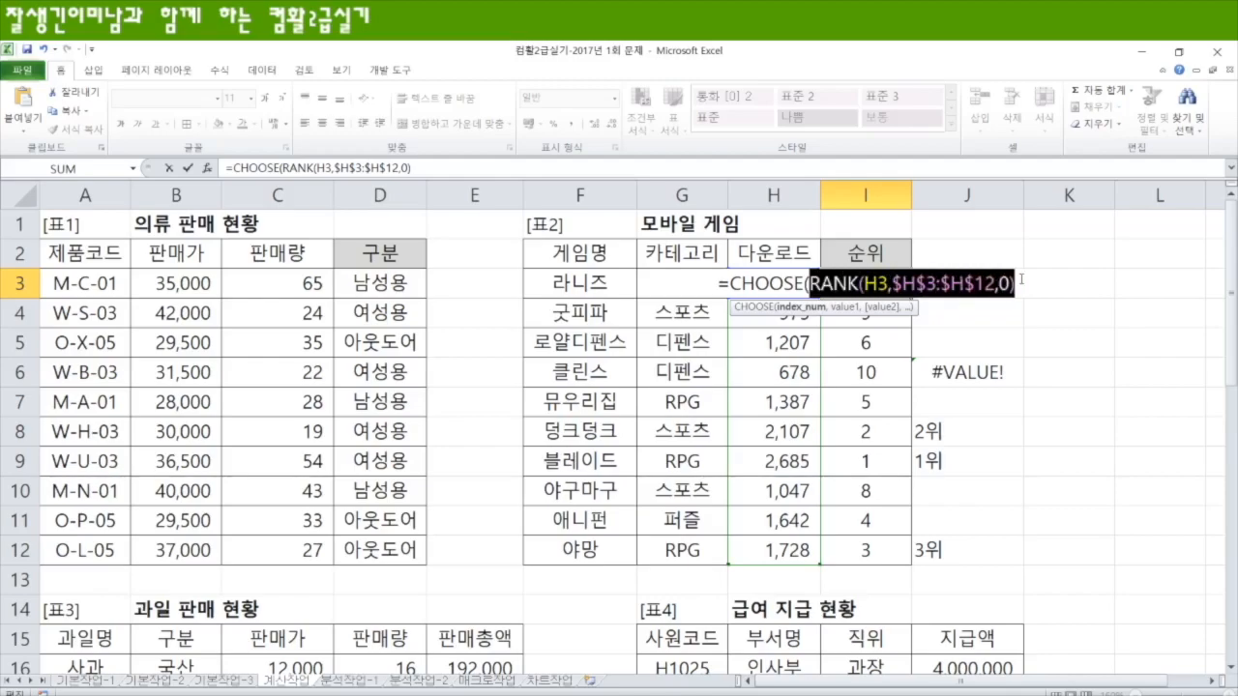
click(1022, 283)
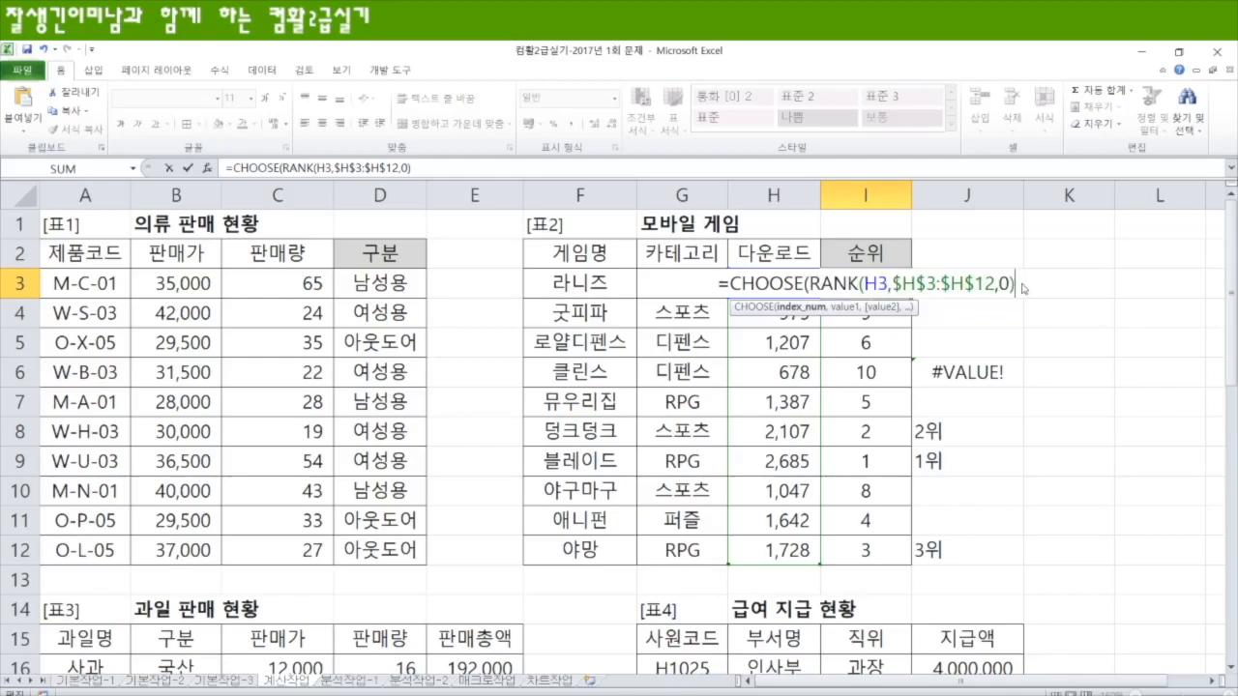
Step: Add "1위","2위","3위" as the CHOOSE values in I3, close the formula, and fill it down to I12
text(,"1위","1우ㅣ","2위",)
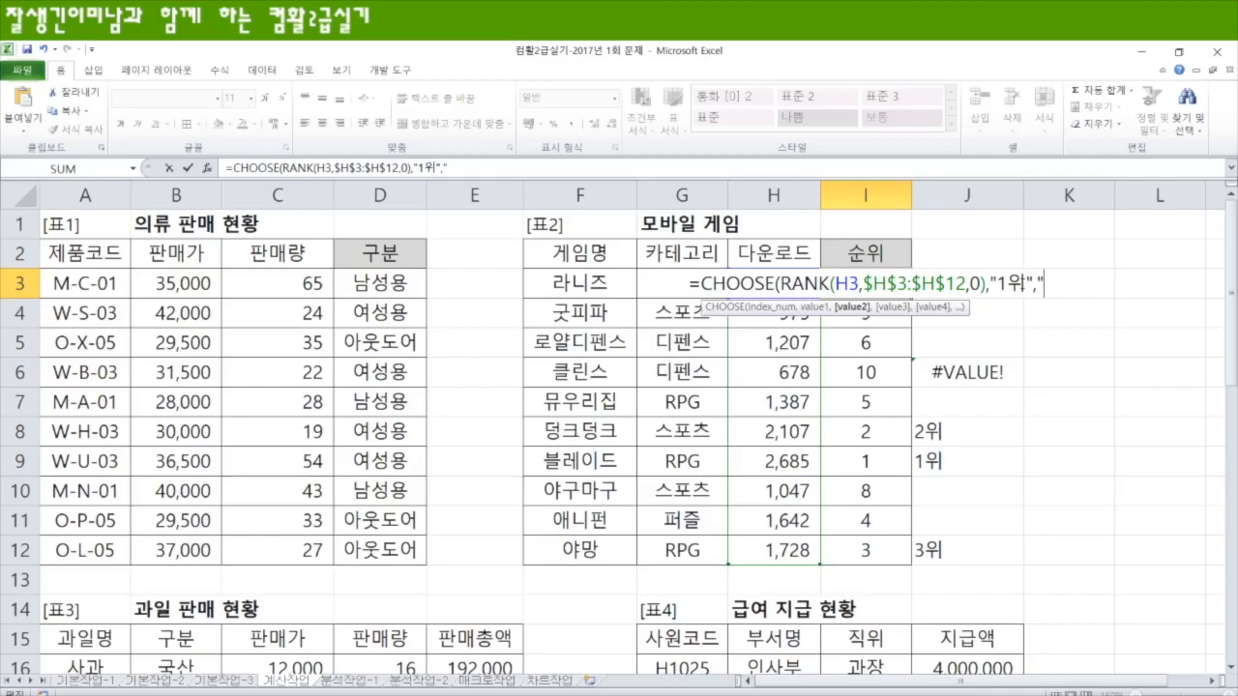
text("3위")
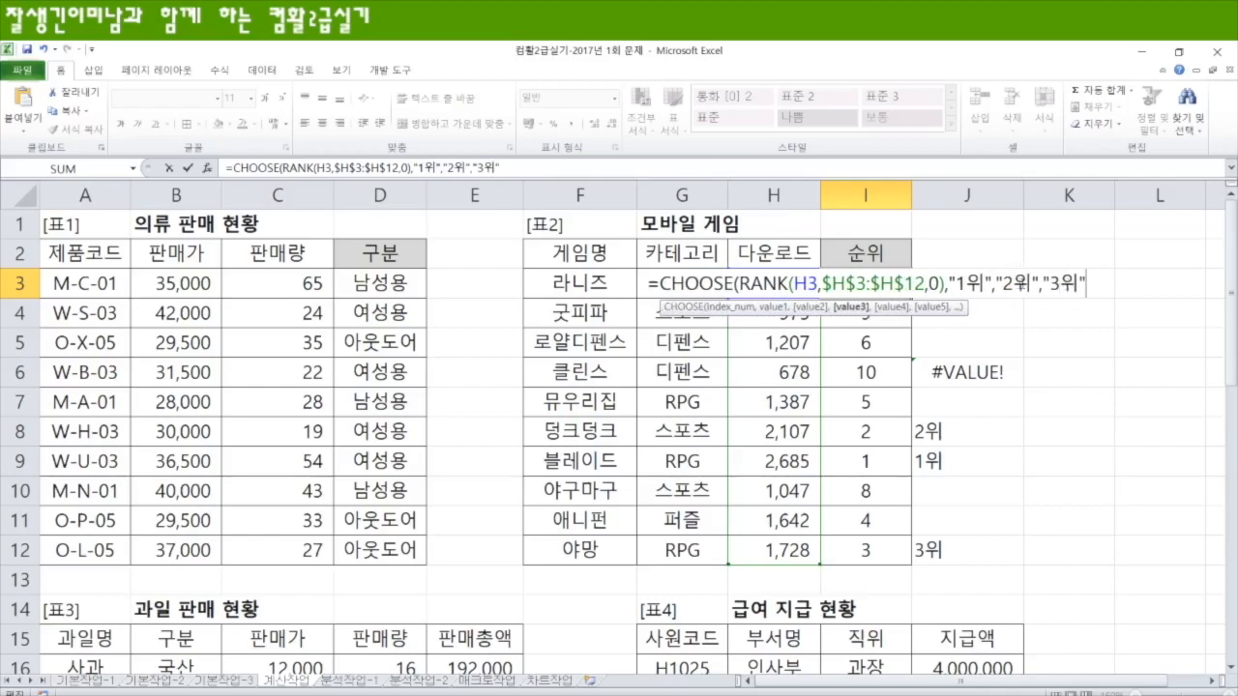
text())
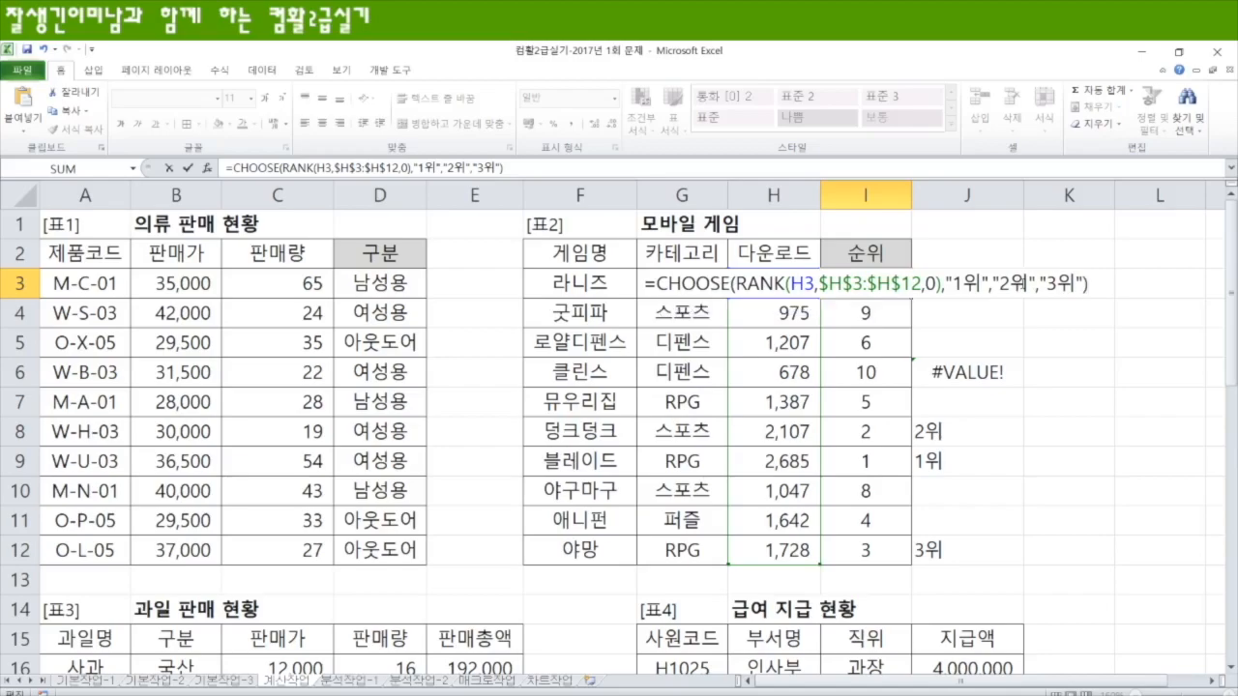
drag(735, 283, 942, 283)
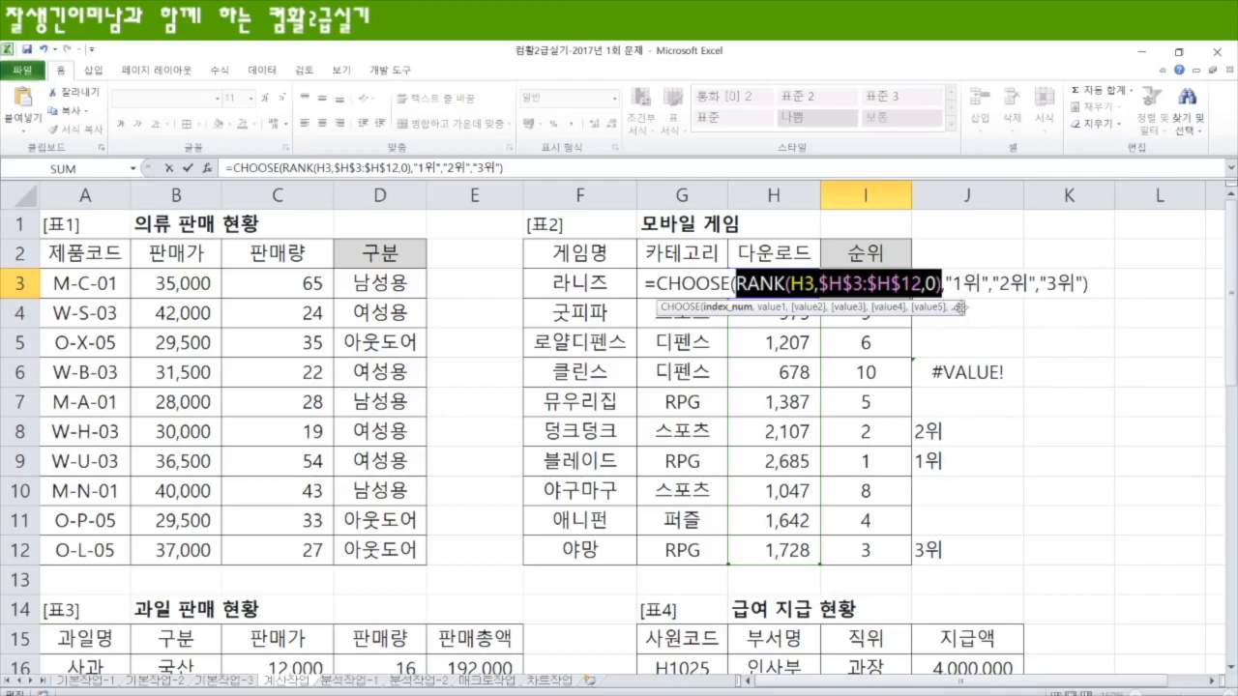
key(Return)
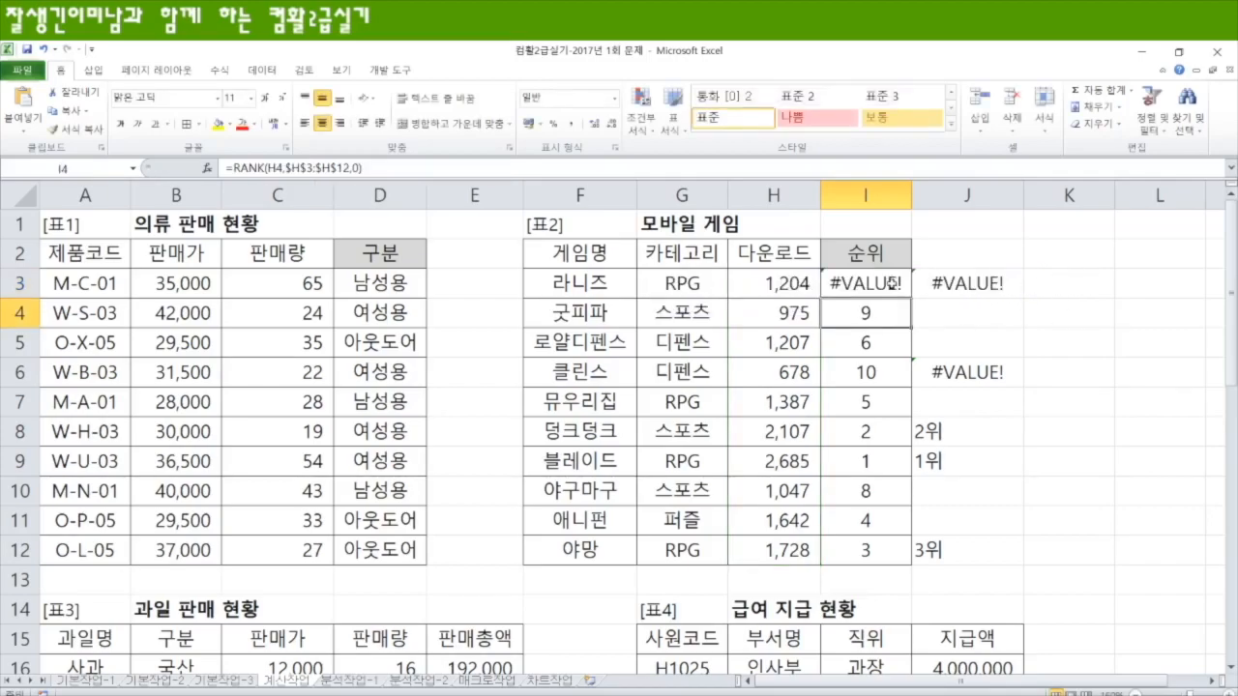
click(860, 285)
drag(913, 301, 913, 553)
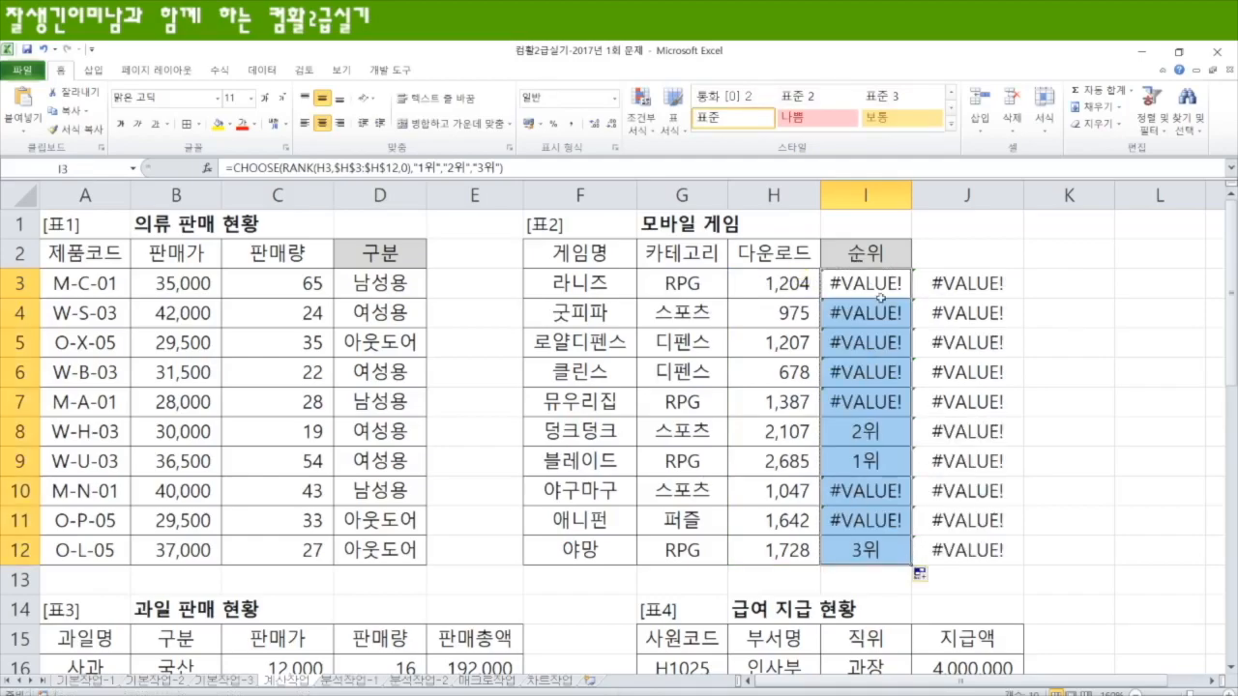
Step: Wrap I3's CHOOSE formula in IFERROR with "메롱" as the error value and apply it to all of I3:I12
key(F2)
click(656, 284)
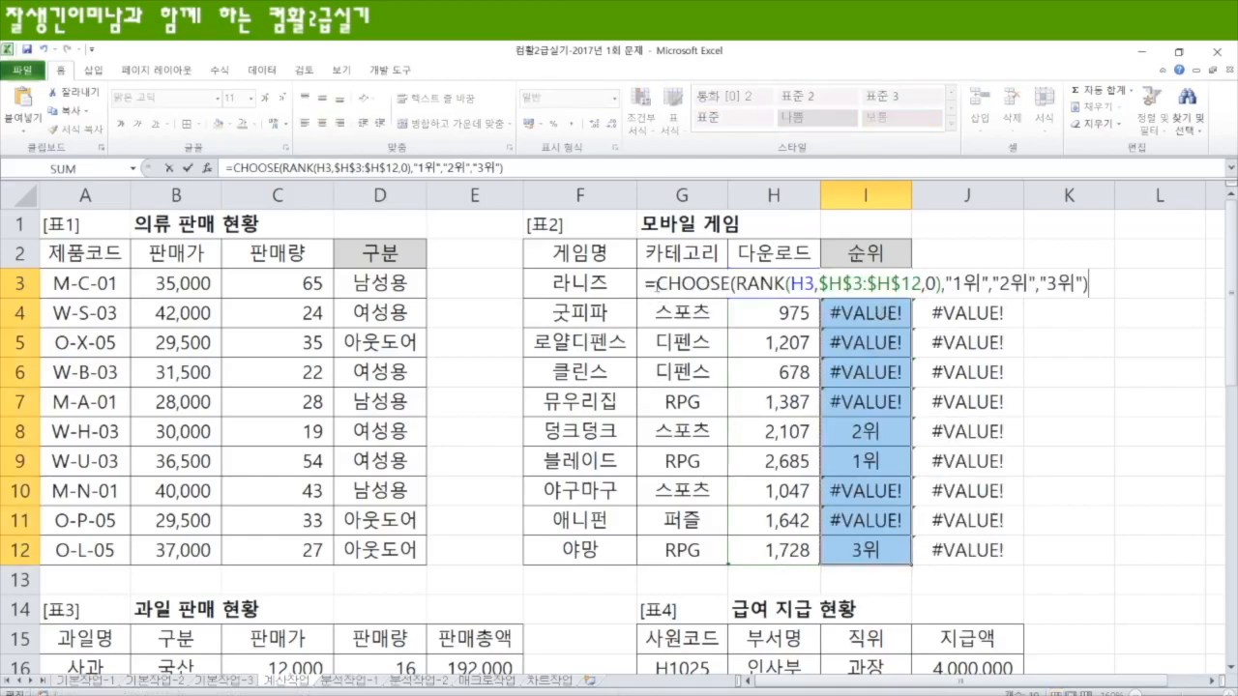
text(if)
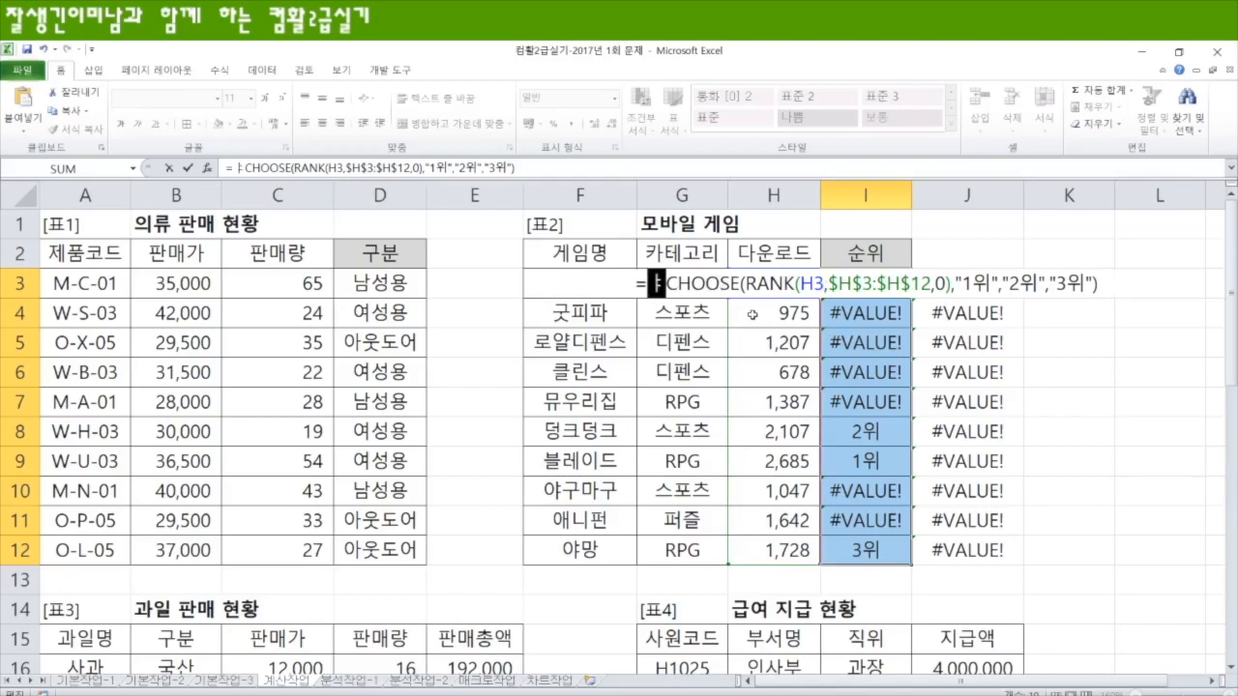
text(e)
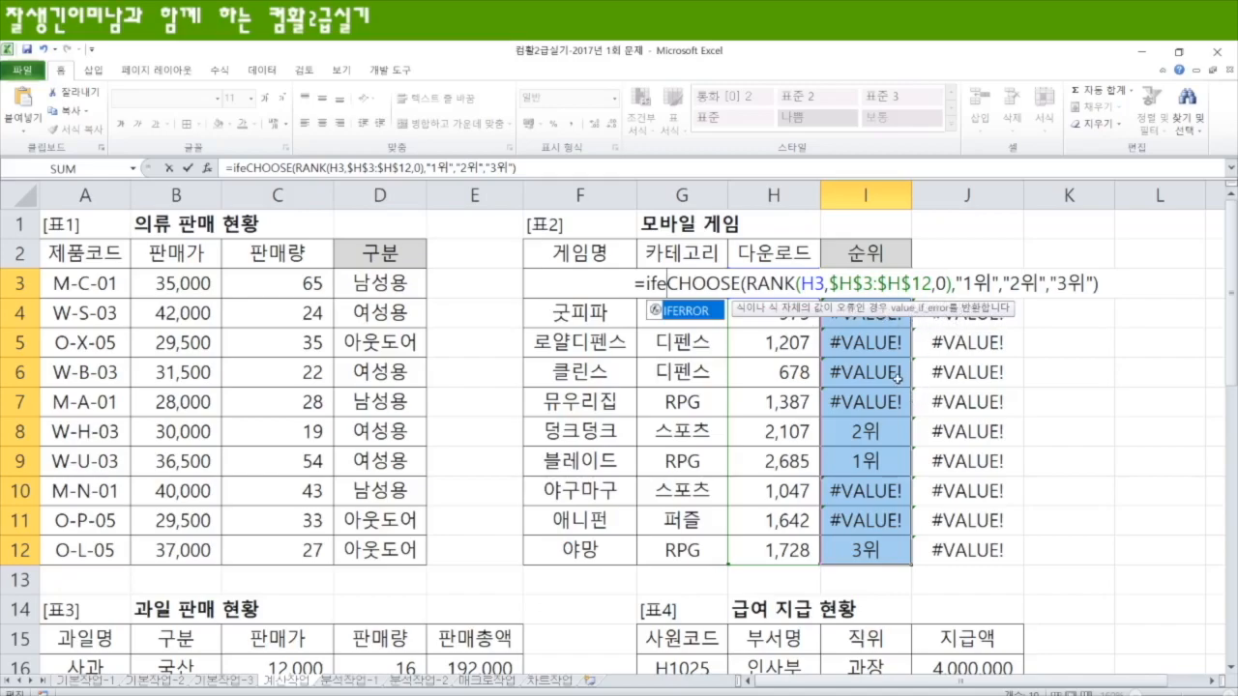
key(Tab)
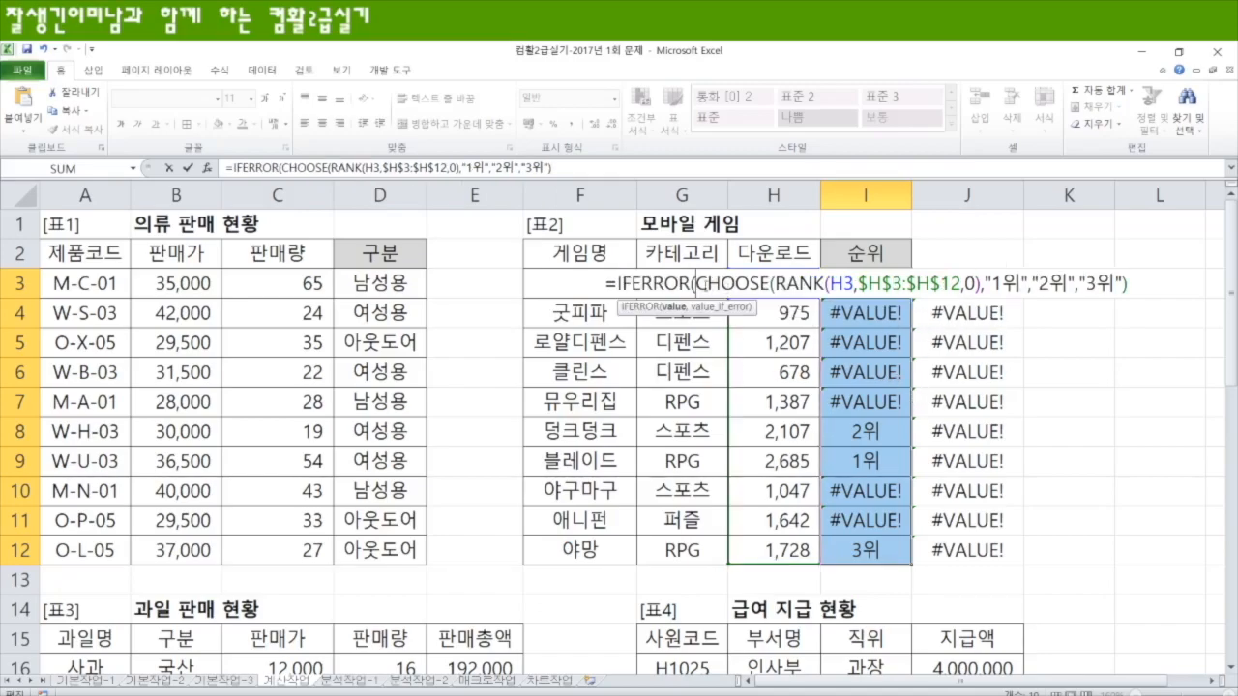
drag(696, 284, 1149, 281)
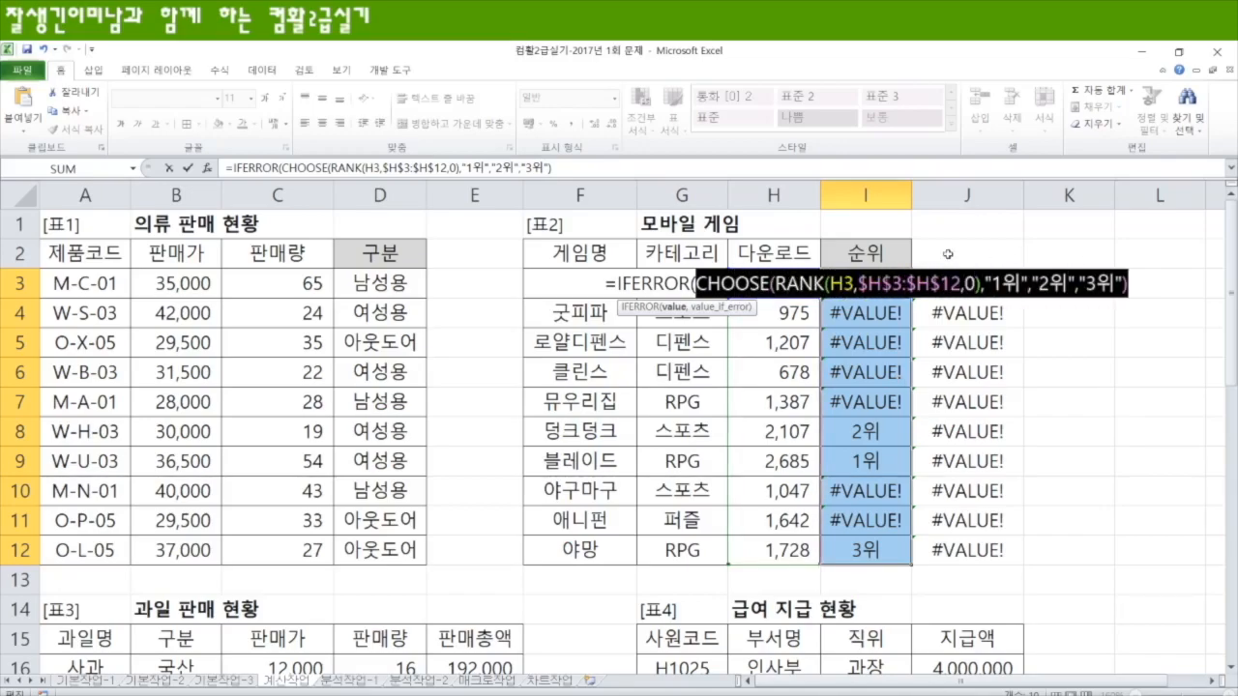
click(1139, 287)
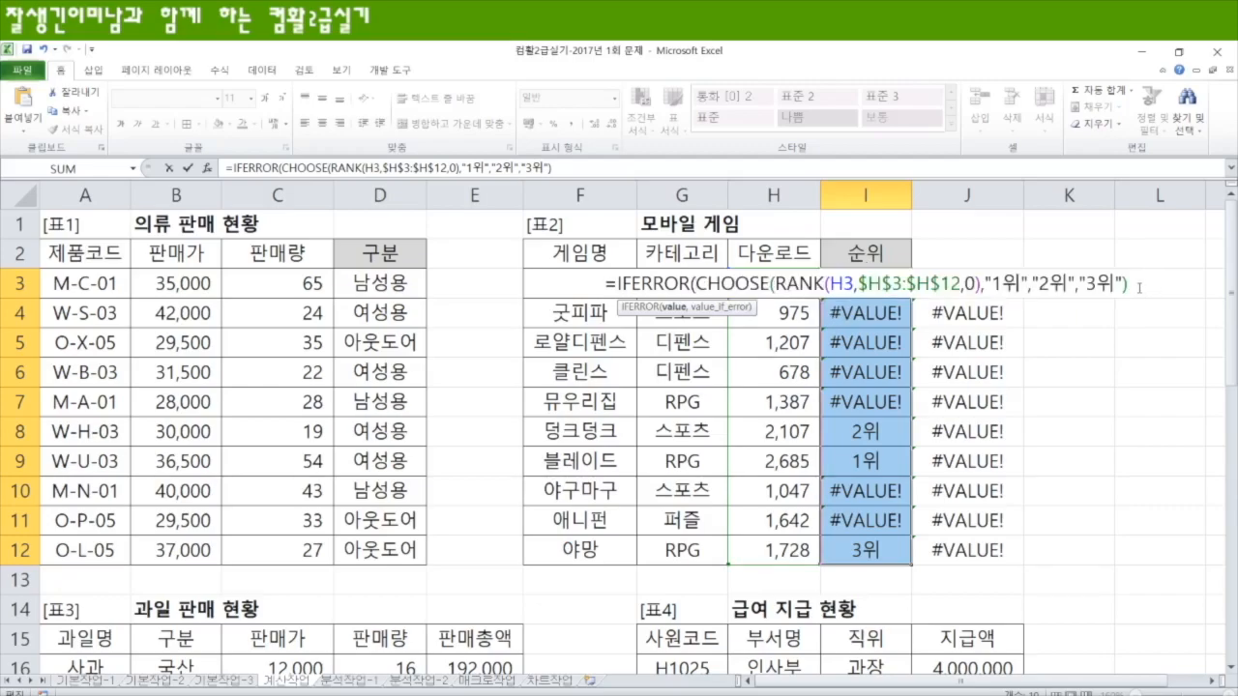
text(,)
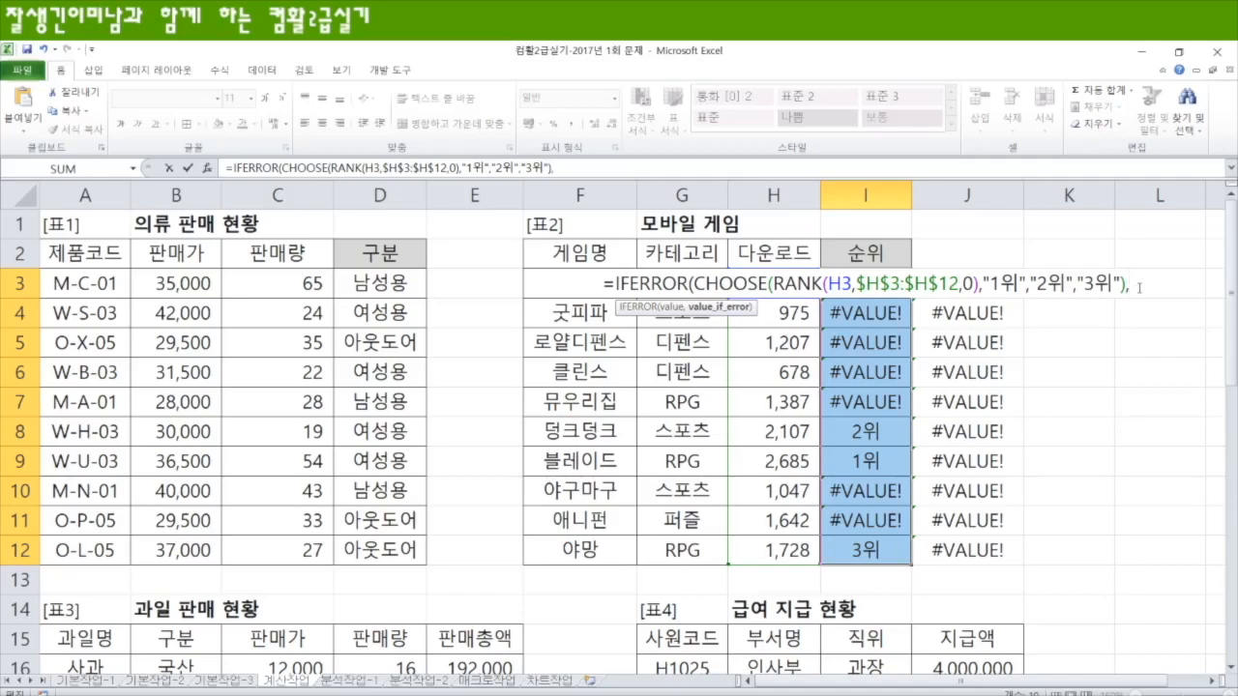
text("메롱"))
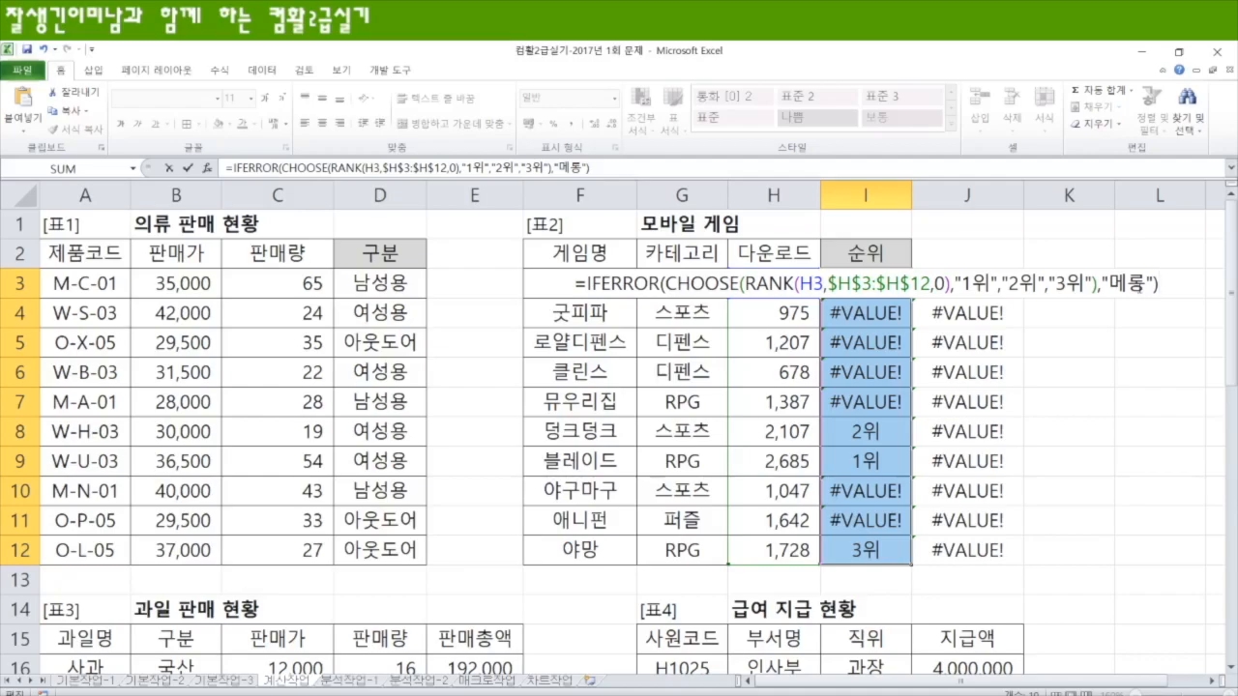
key(ctrl+Return)
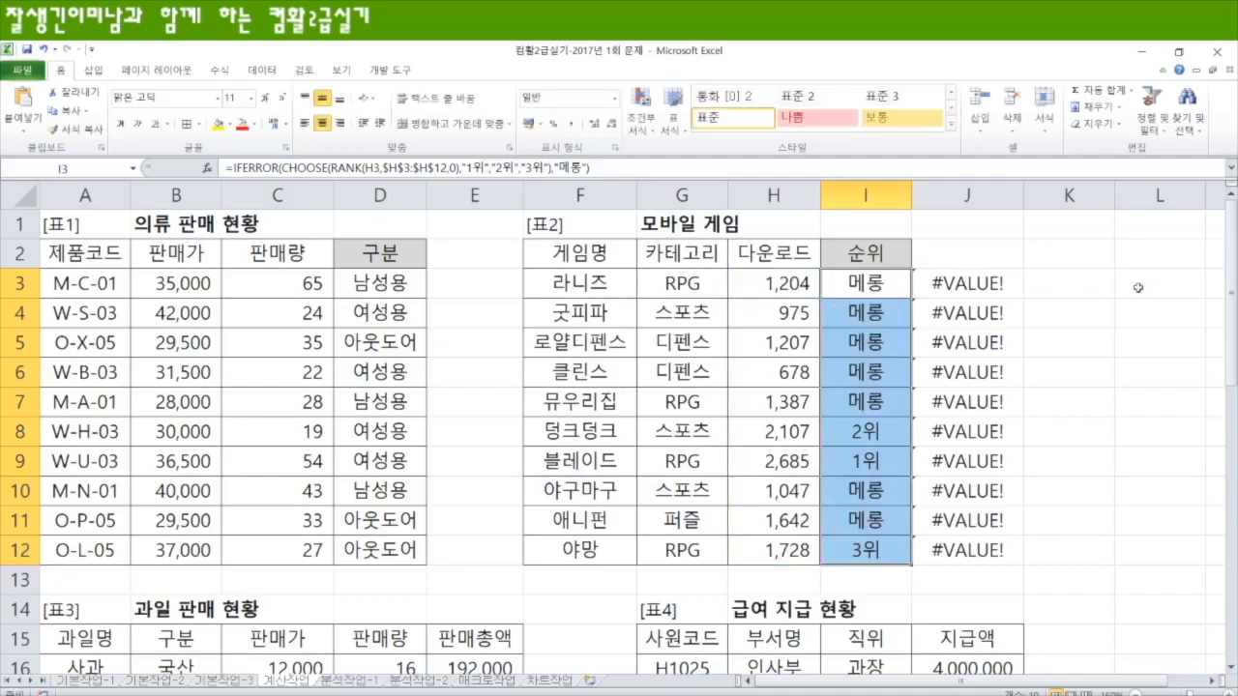
Step: Replace the "메롱" error value in the IFERROR formula with an empty string and apply it to I3:I12
key(F2)
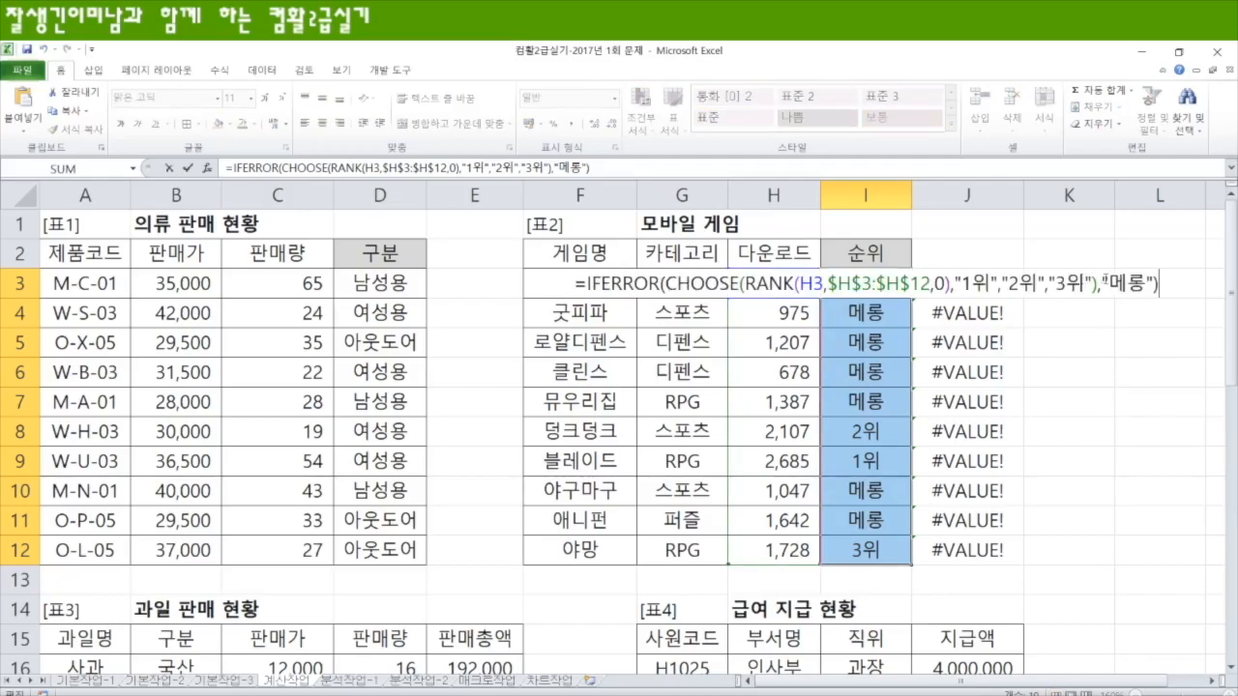
double_click(1134, 280)
key(Delete)
key(ctrl+Return)
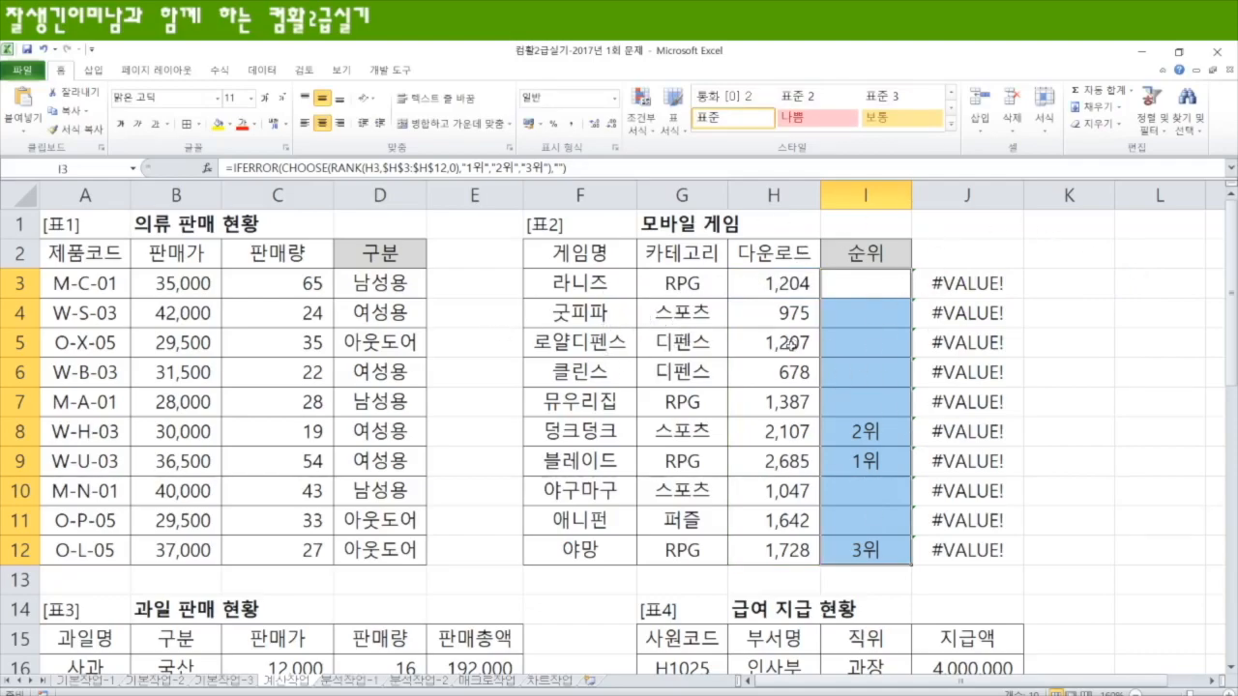
Step: Highlight the 구분 values in B16:B24 and the 판매총액 values in E16:E24 of 표3 with a yellow fill
scroll(678, 418, down, 4)
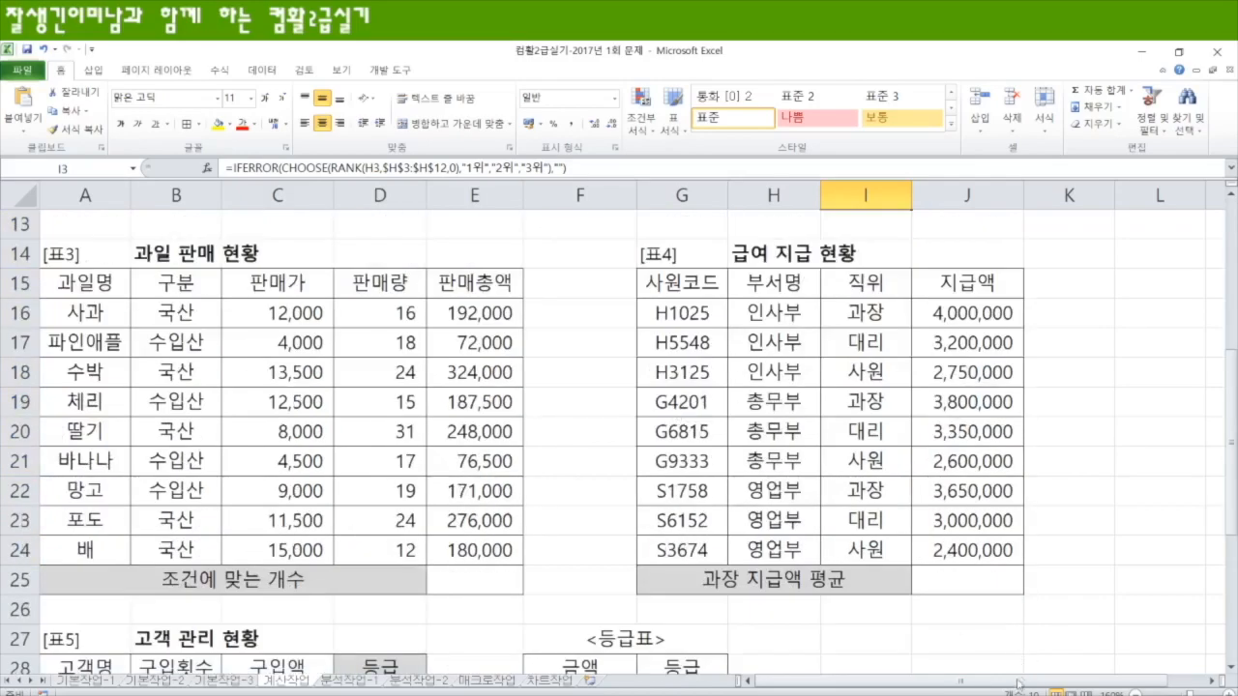
scroll(482, 550, down, 1)
click(481, 550)
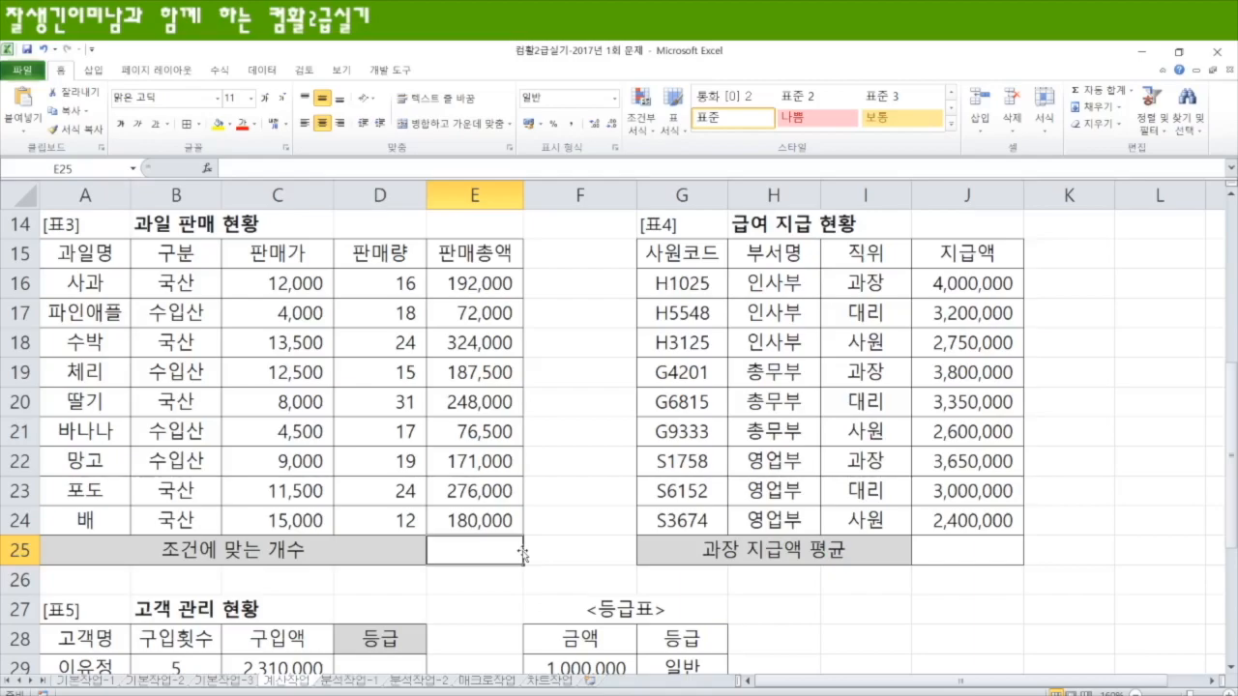
drag(171, 267, 172, 520)
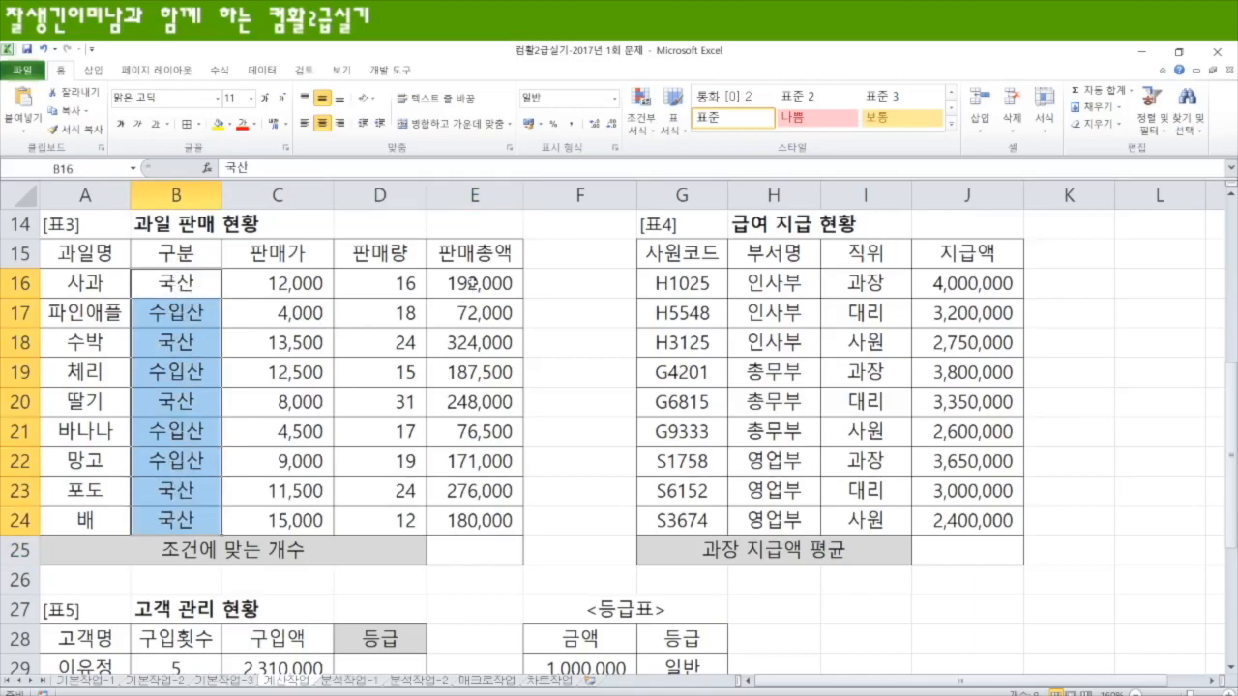
click(218, 124)
drag(474, 283, 490, 520)
click(218, 124)
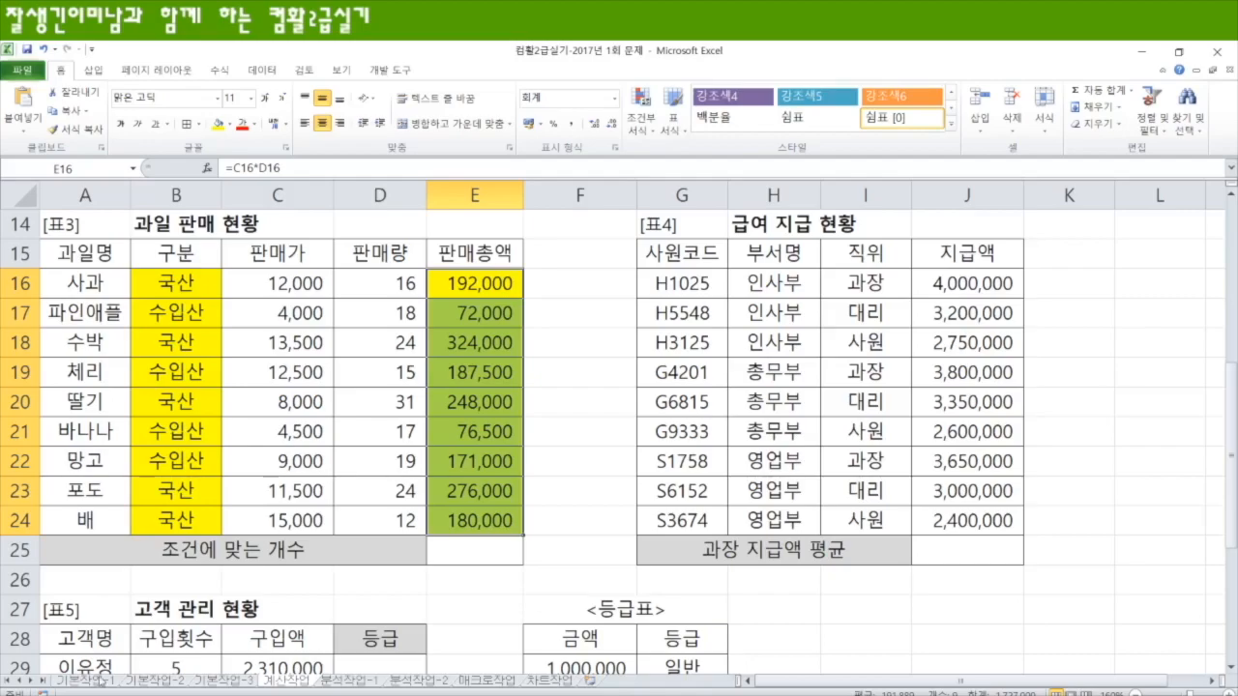
Step: Enter X in cell I27 as the variable of an example range condition
click(77, 694)
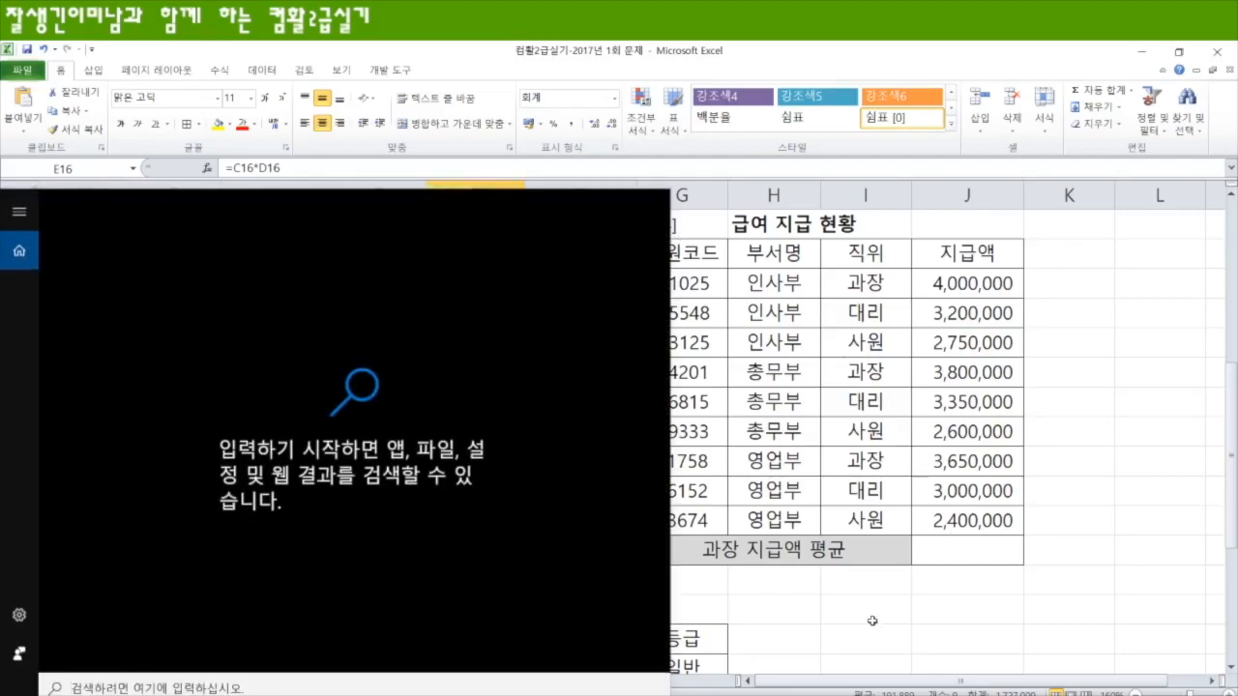
click(871, 617)
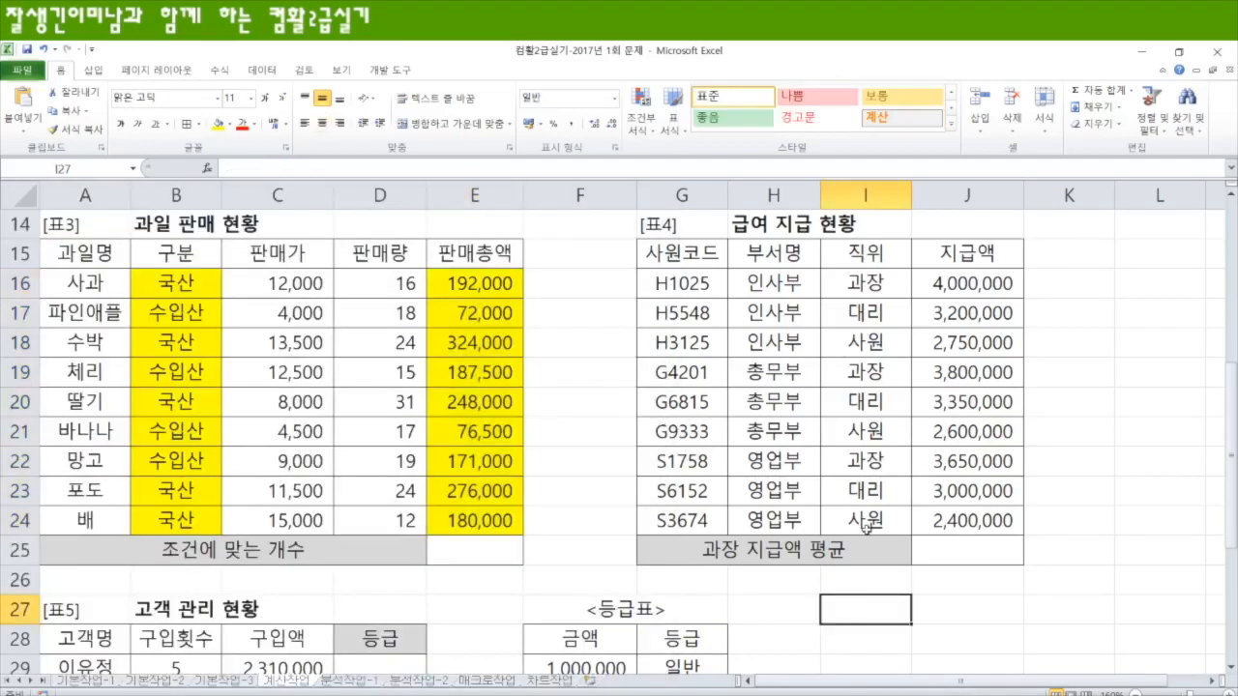
text(ㅌ)
key(Hangul)
key(BackSpace)
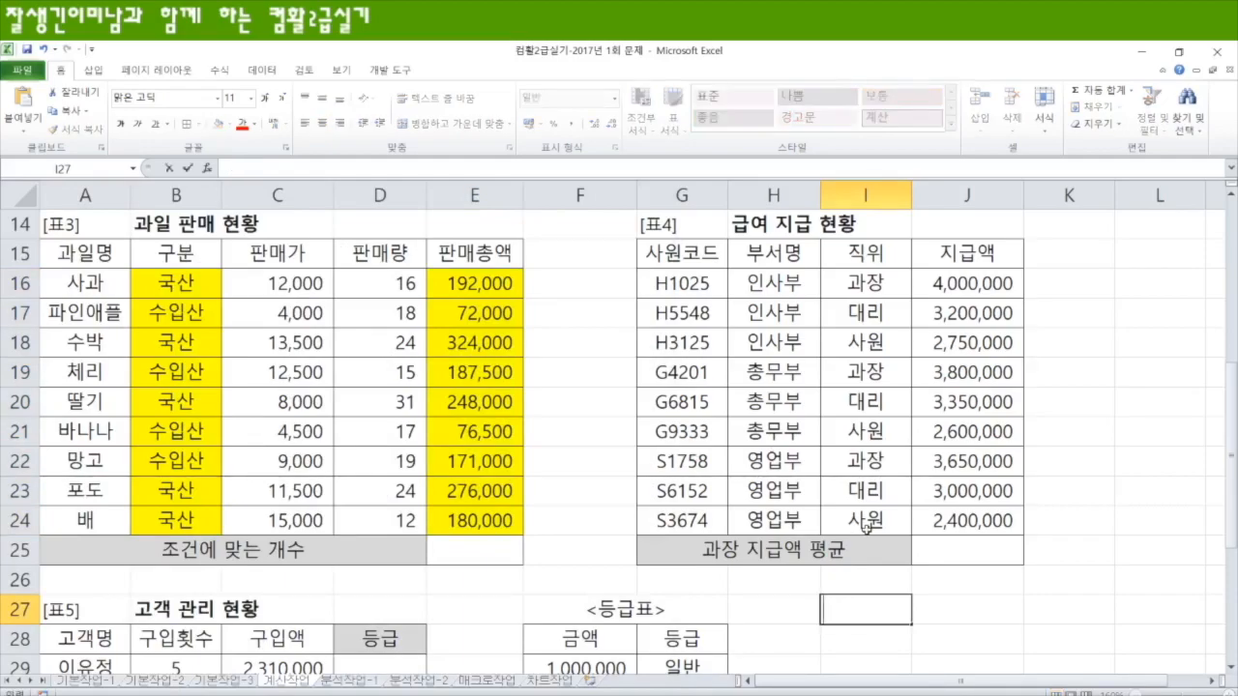
text(X)
key(Left)
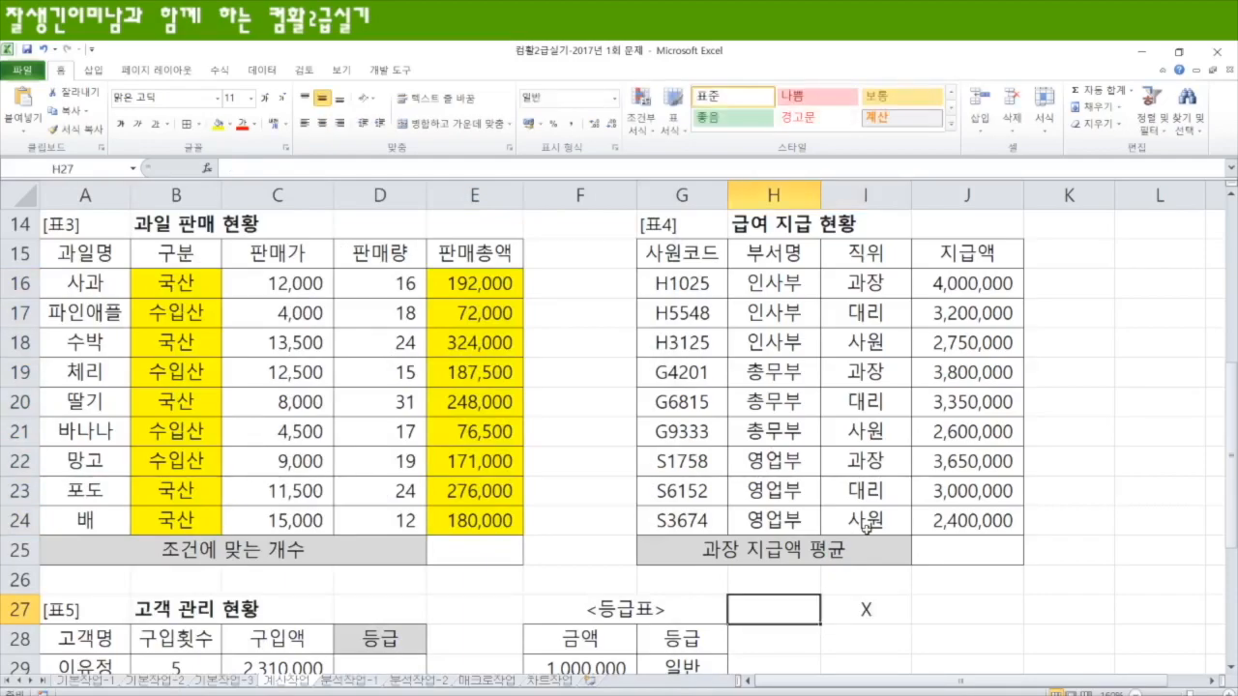
Step: Complete the example condition around X by entering 10<= in H27 and <20 in J27
text(<=)
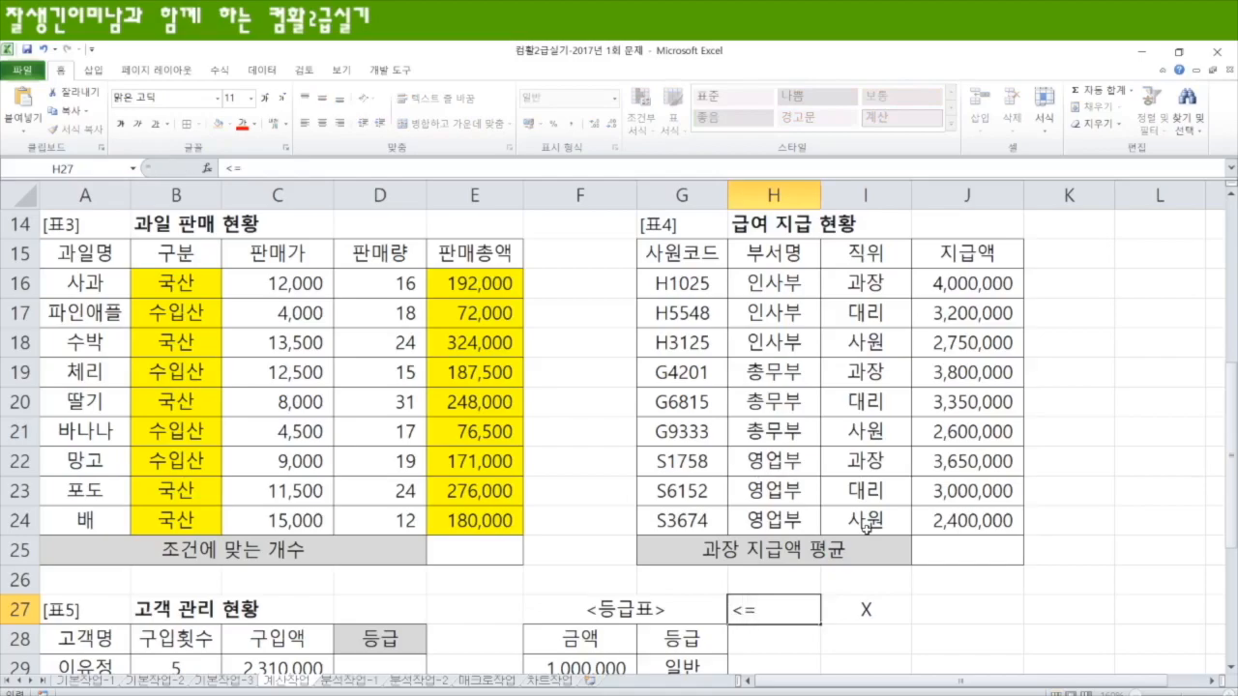
key(Left)
key(Left)
key(Right)
key(Right)
key(F2)
key(Home)
text(10)
key(Right)
key(Right)
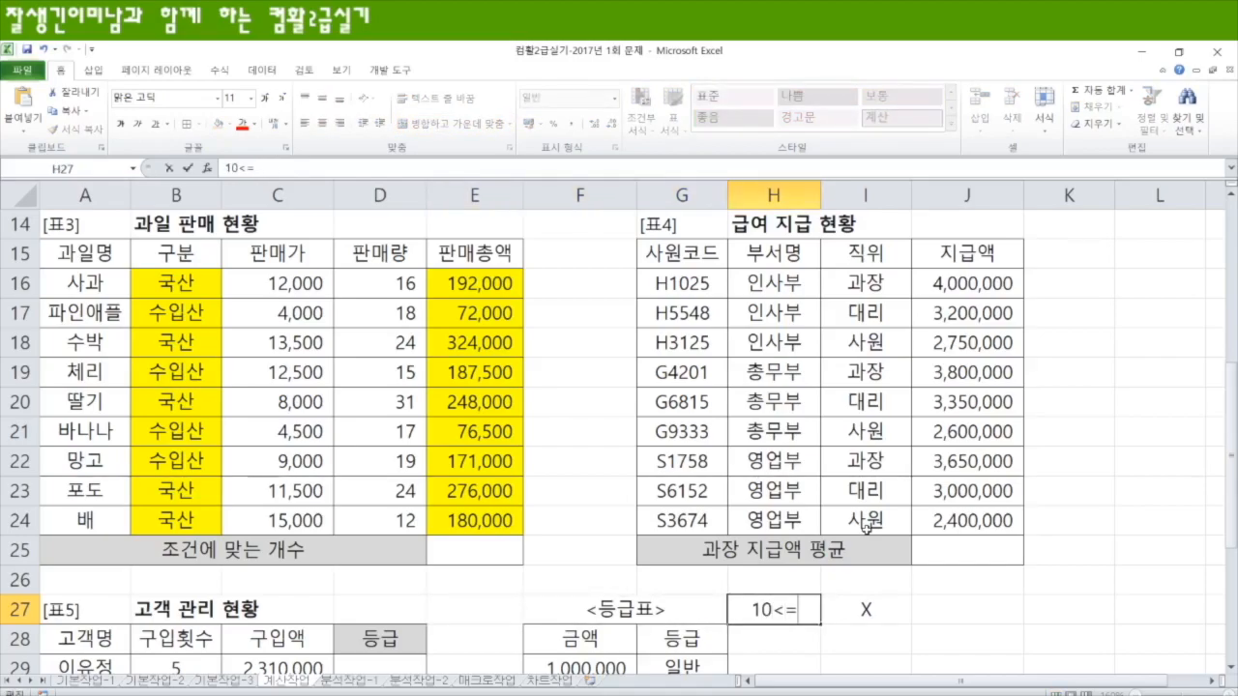
key(Tab)
key(Tab)
text(<20)
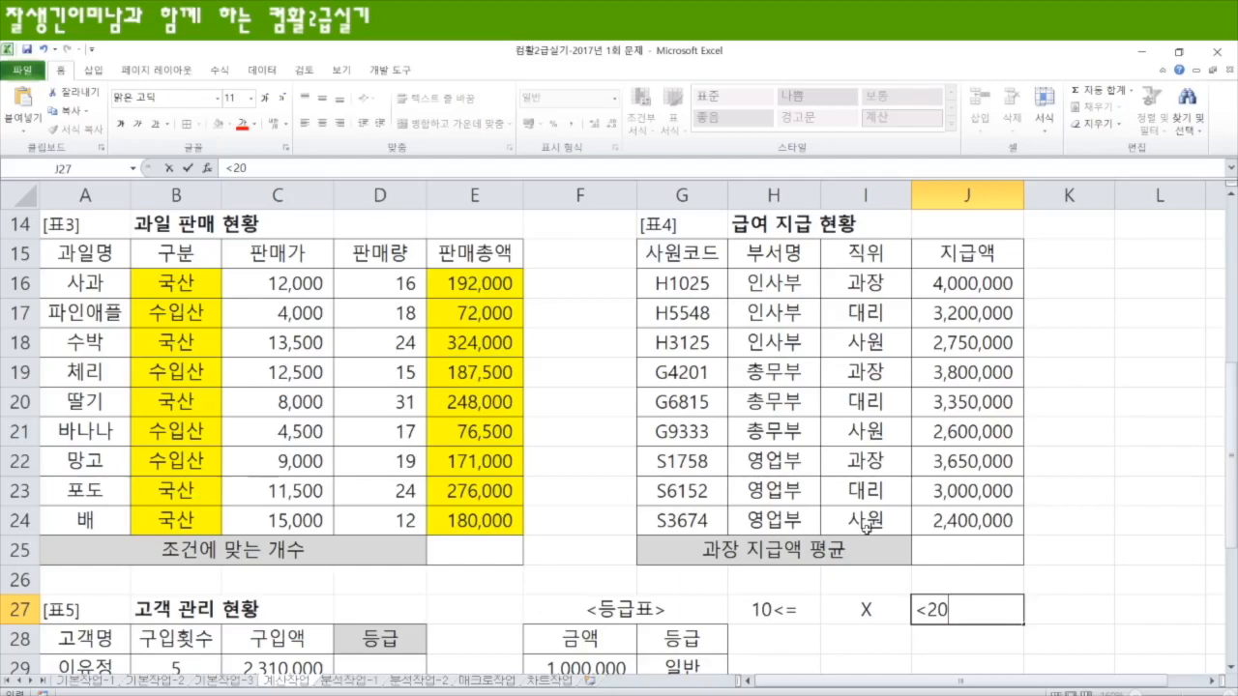
scroll(866, 527, down, 2)
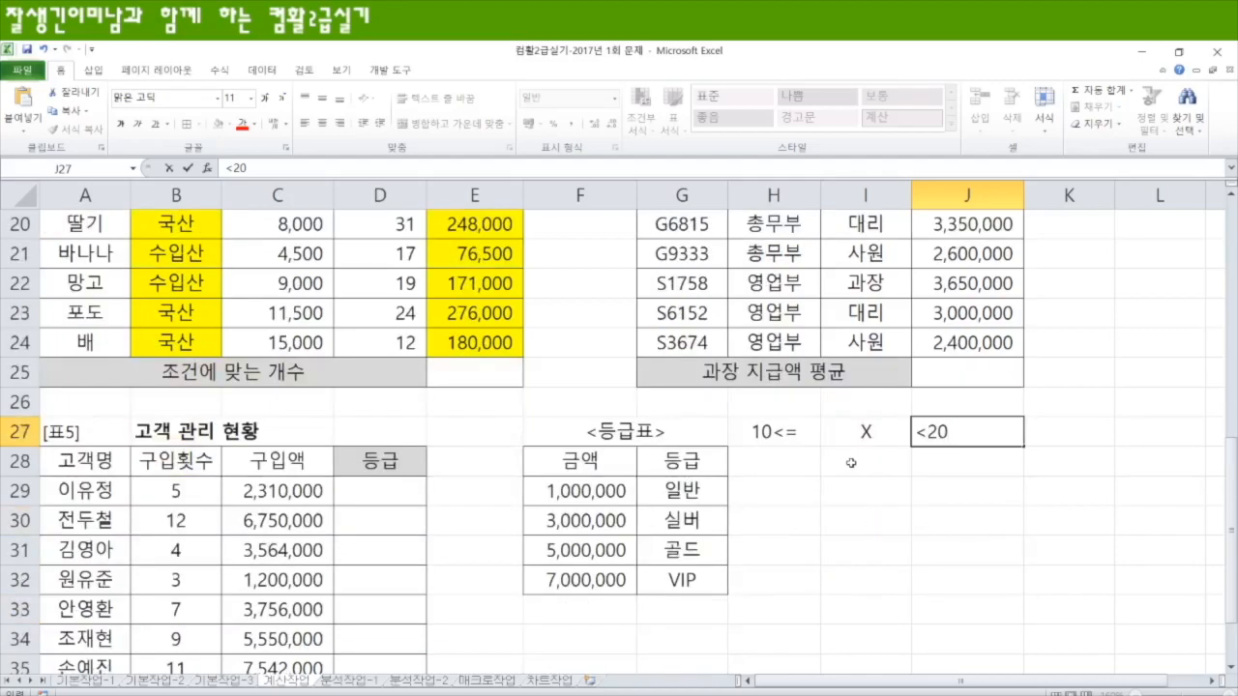
drag(785, 435, 956, 461)
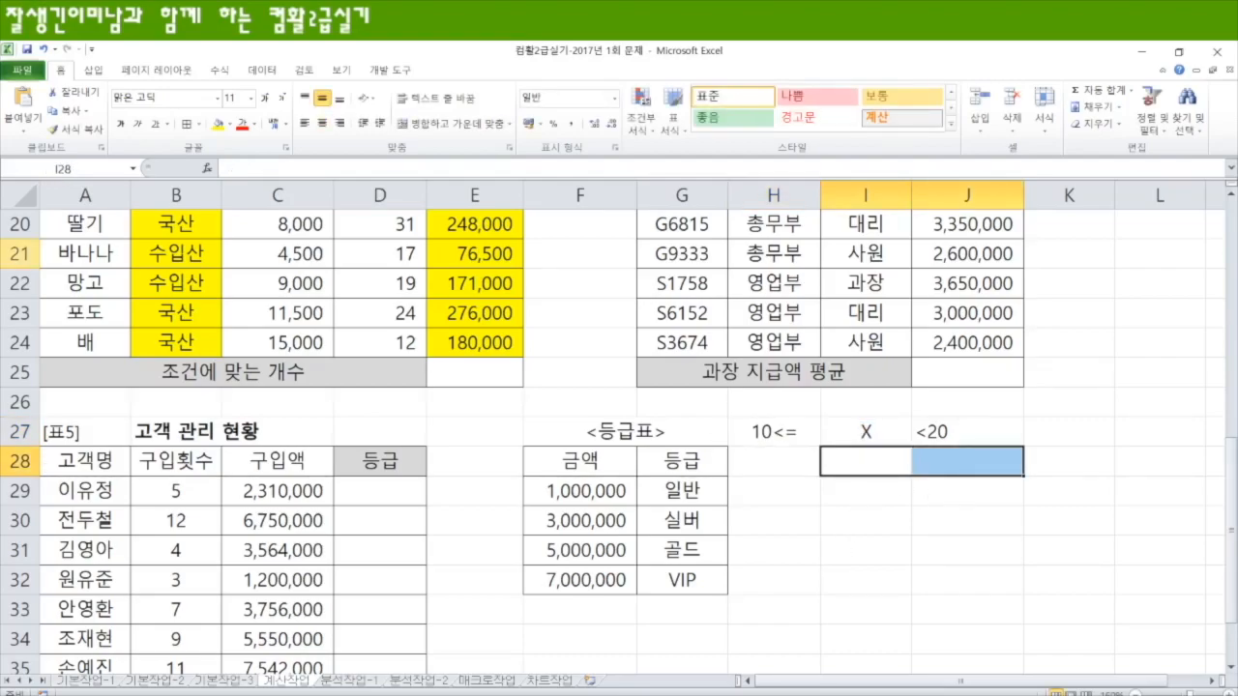
Step: Start a COUNTIFS formula in E25, the 조건에 맞는 개수 cell of 표3
scroll(297, 377, up, 2)
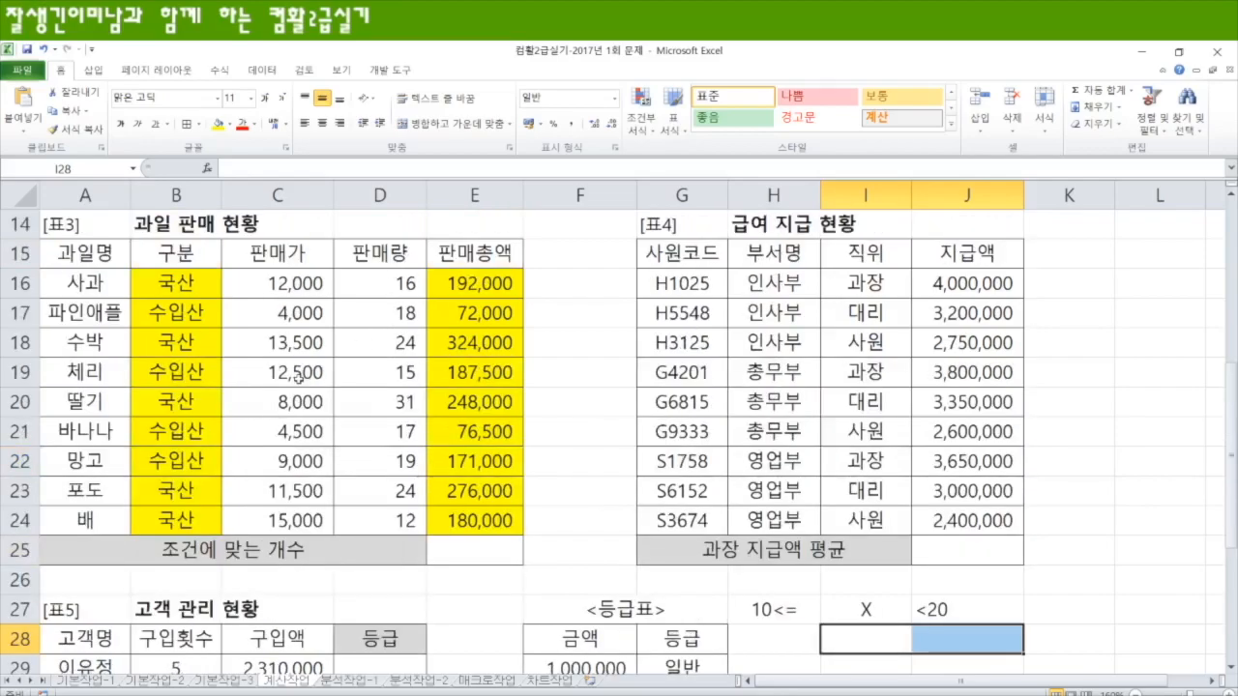
click(459, 550)
text(=coun)
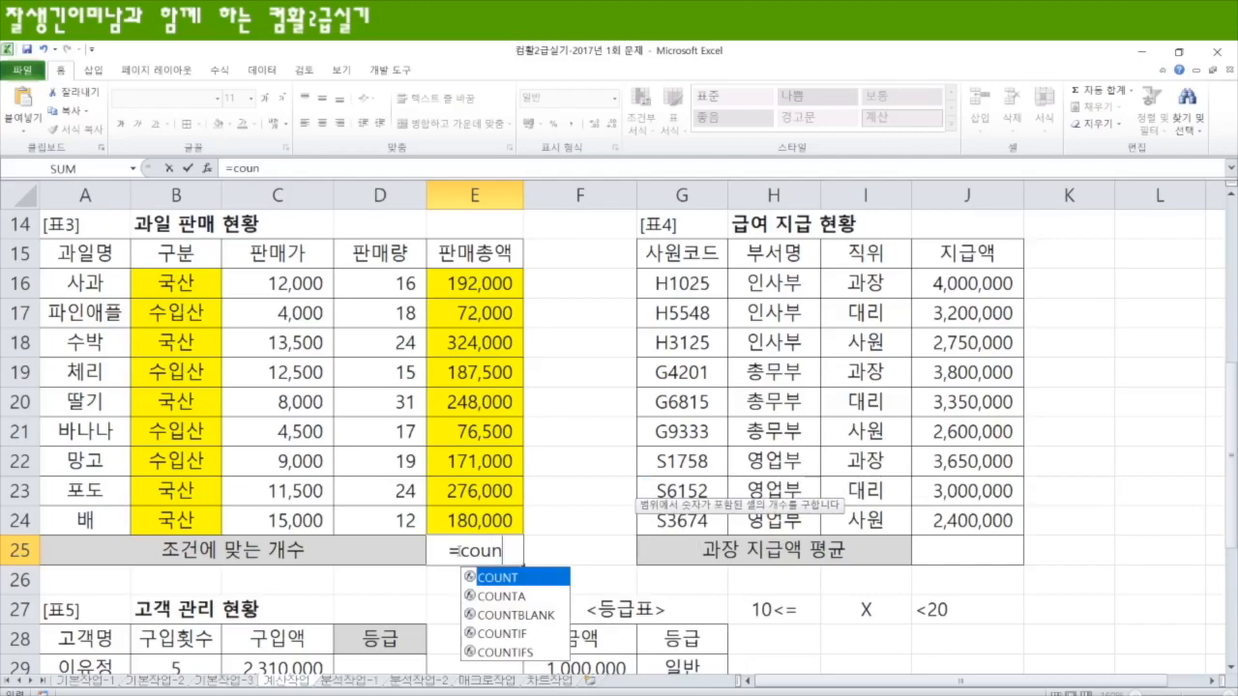
key(Down)
key(Down)
key(Down)
key(Down)
key(Tab)
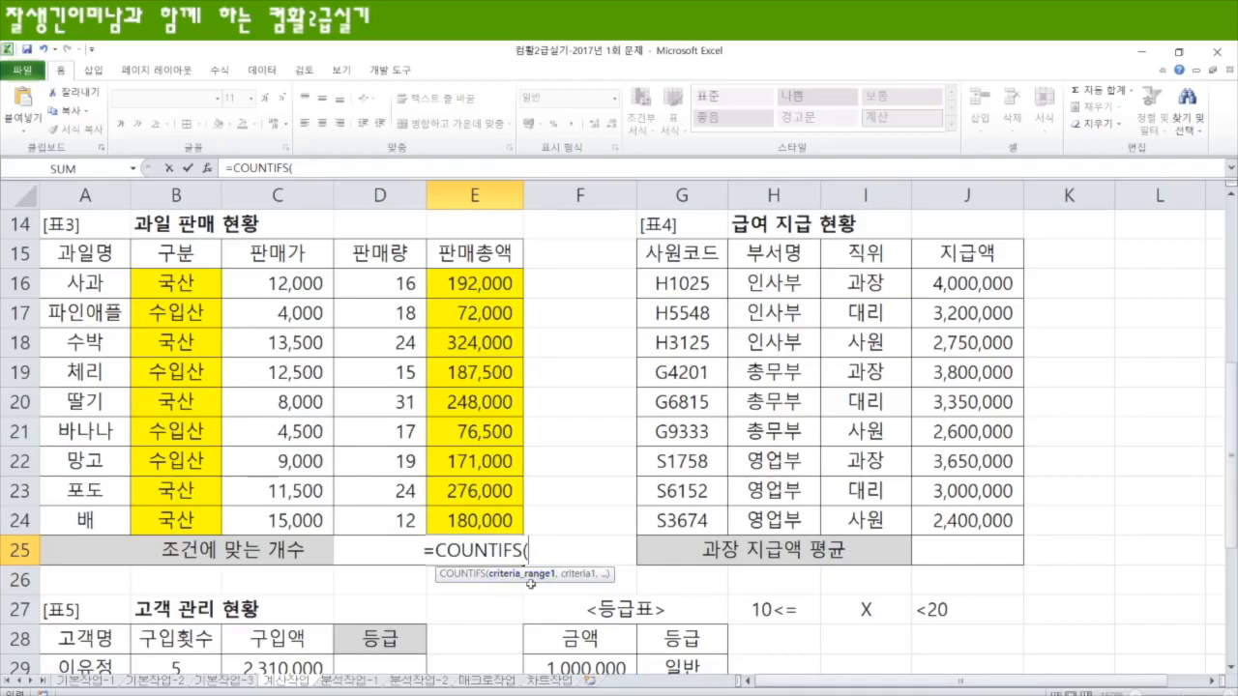
Step: Add B16:B24 as the first criteria range in E25's COUNTIFS formula, with "국산" as its criterion
drag(173, 284, 186, 518)
text(,)
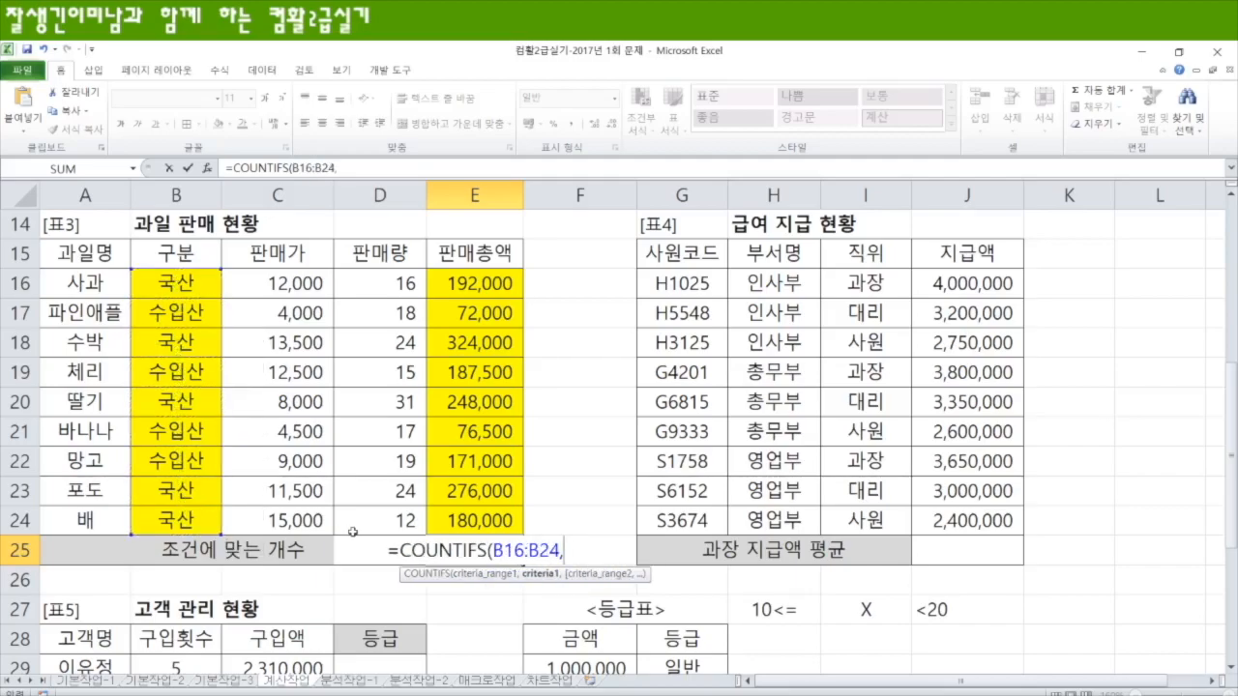
text(")
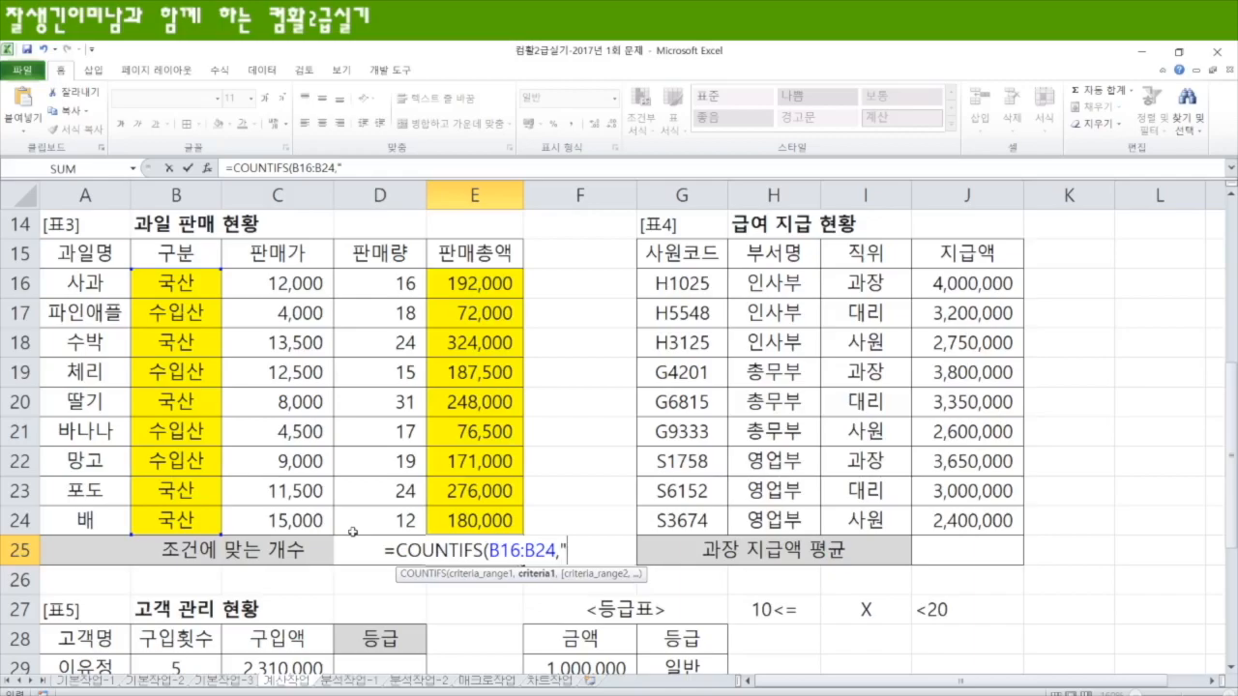
text(구)
text(산")
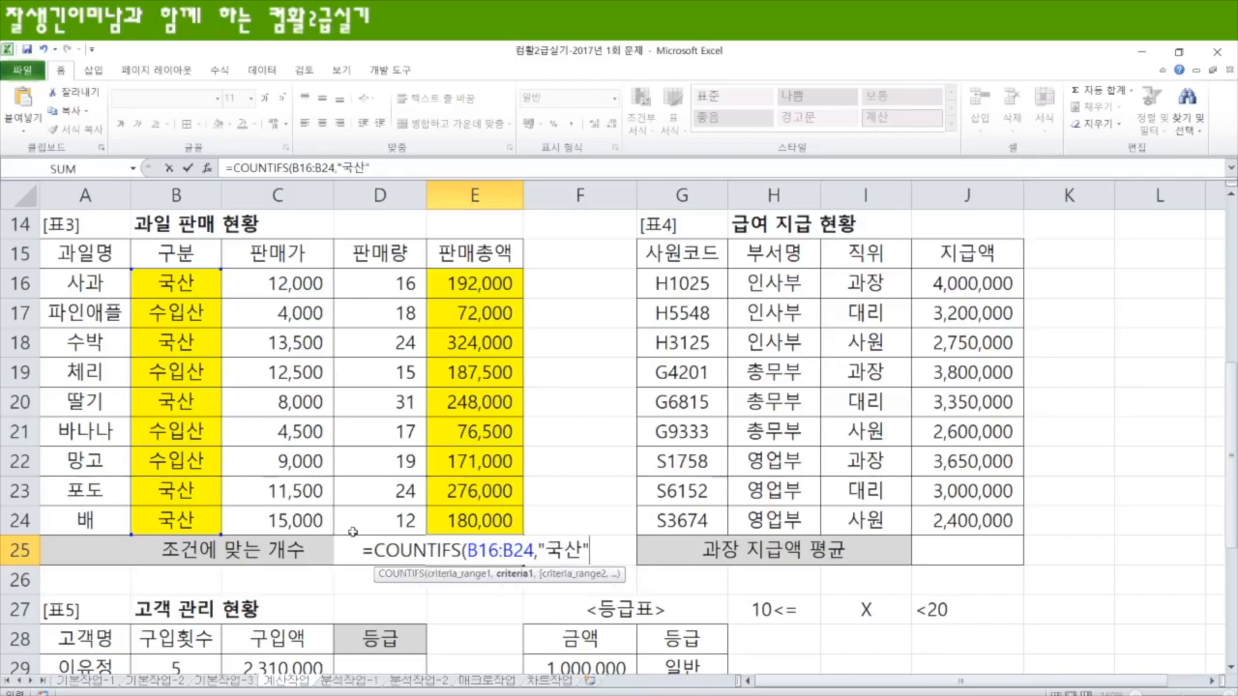
text(,)
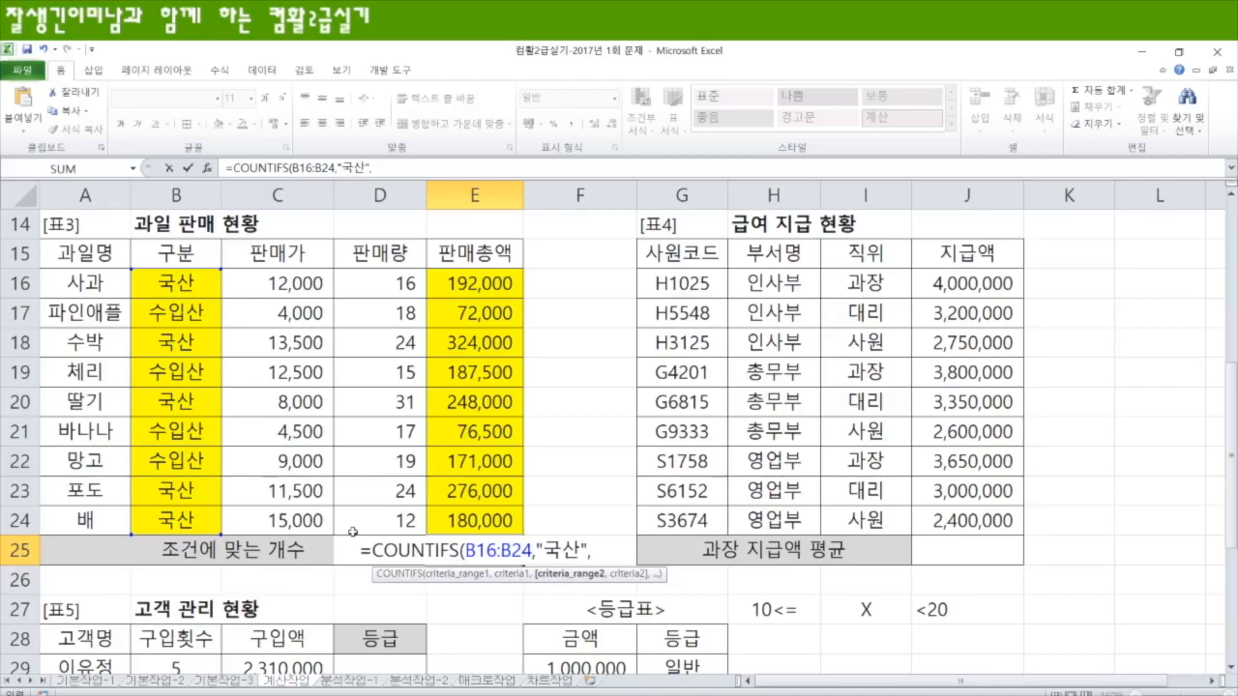
Step: Add E16:E24 as the second criteria range, with ">=200000" as its criterion
drag(476, 280, 502, 524)
text(,)
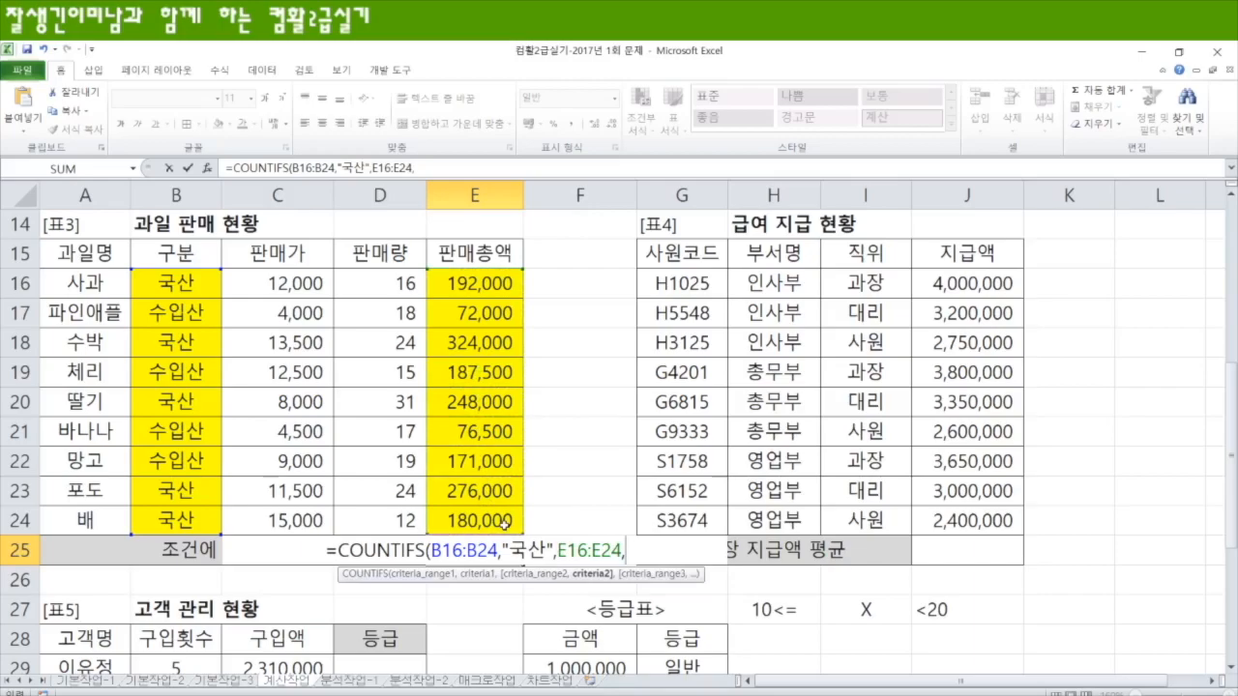
text(">=20000)
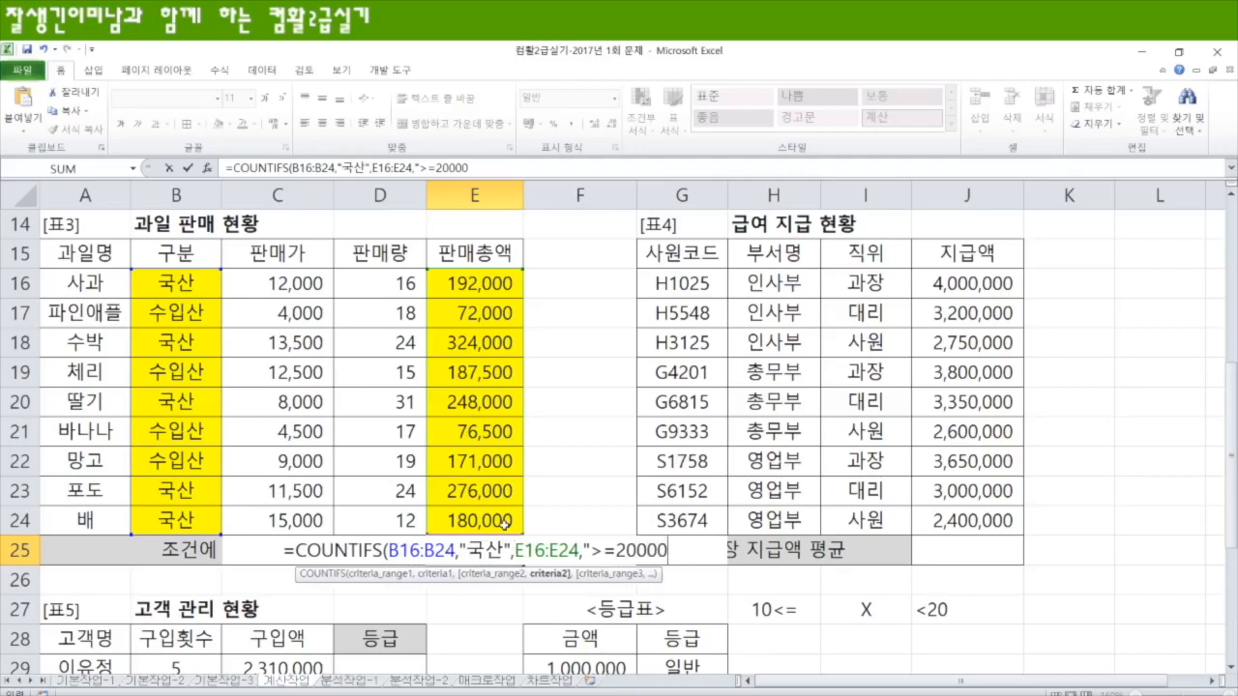
text(0")
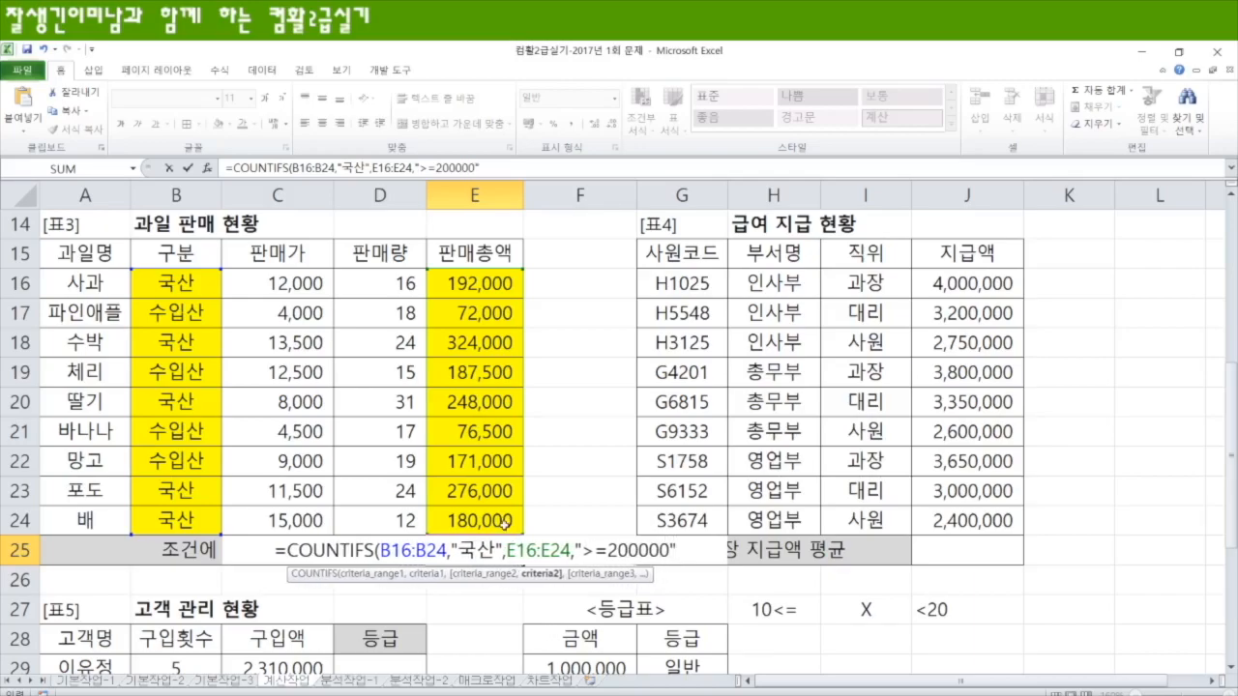
text(,)
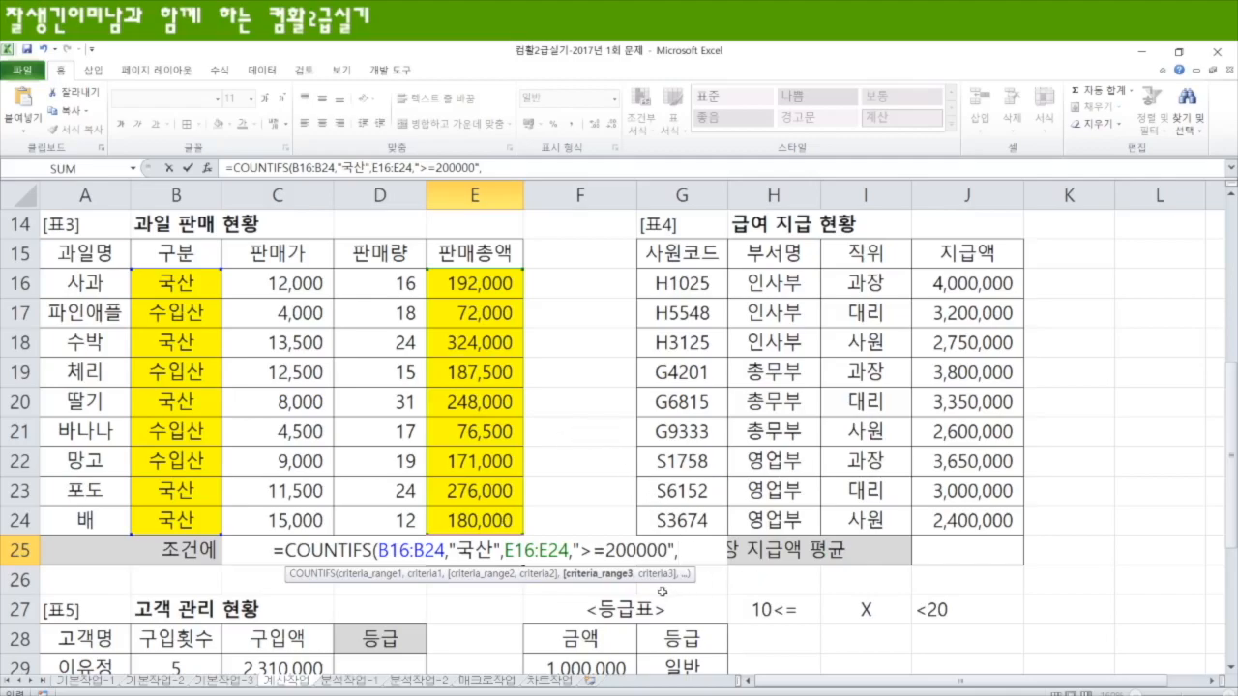
Step: Add E16:E24 as the third criteria range with criterion "<300000", then close and enter the COUNTIFS formula
drag(479, 281, 479, 519)
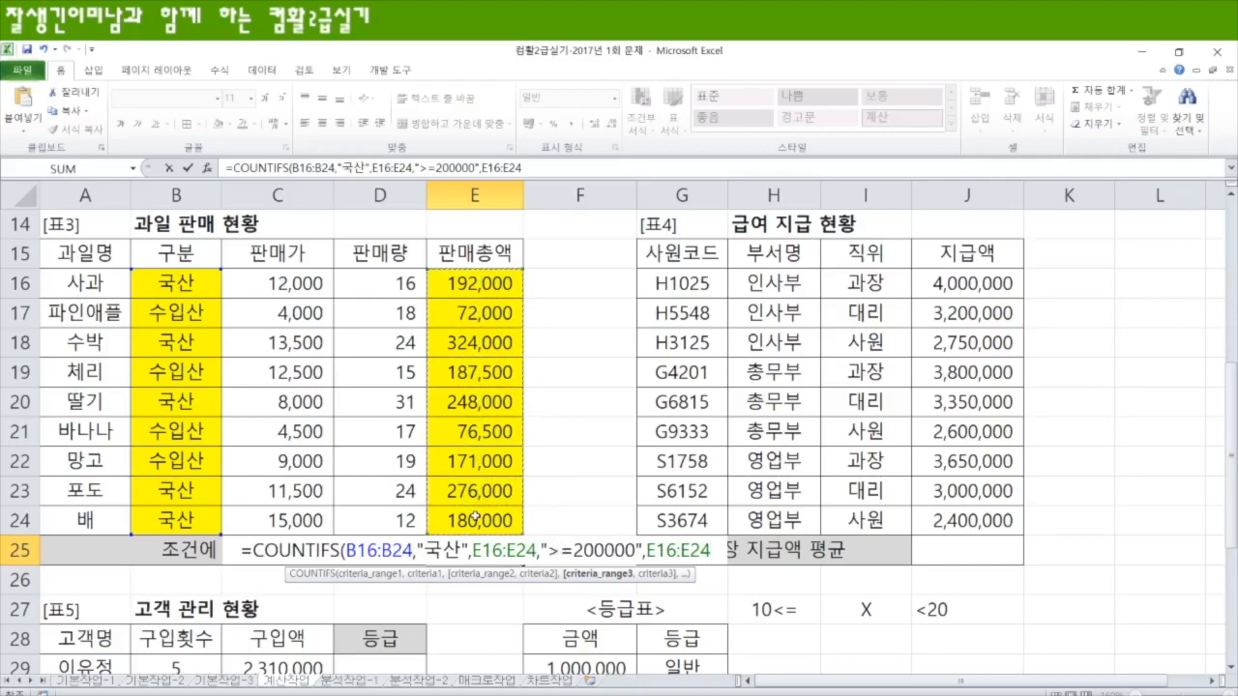
text(,"<)
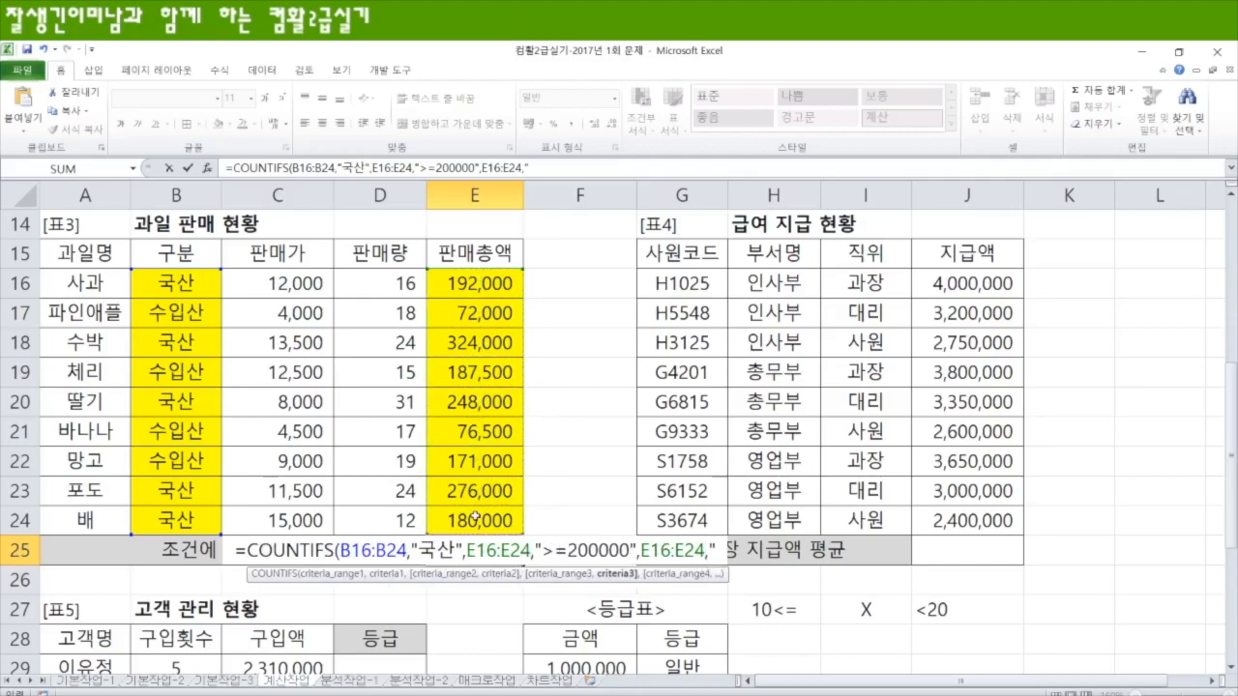
text(300)
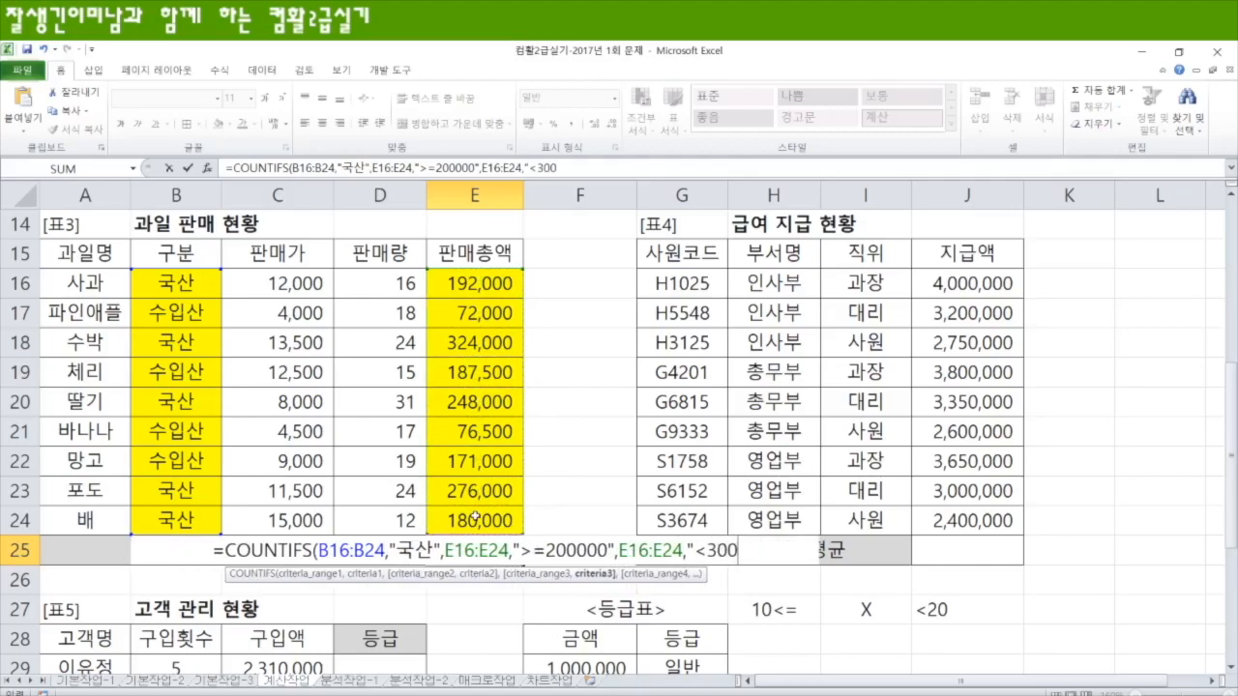
text(000")
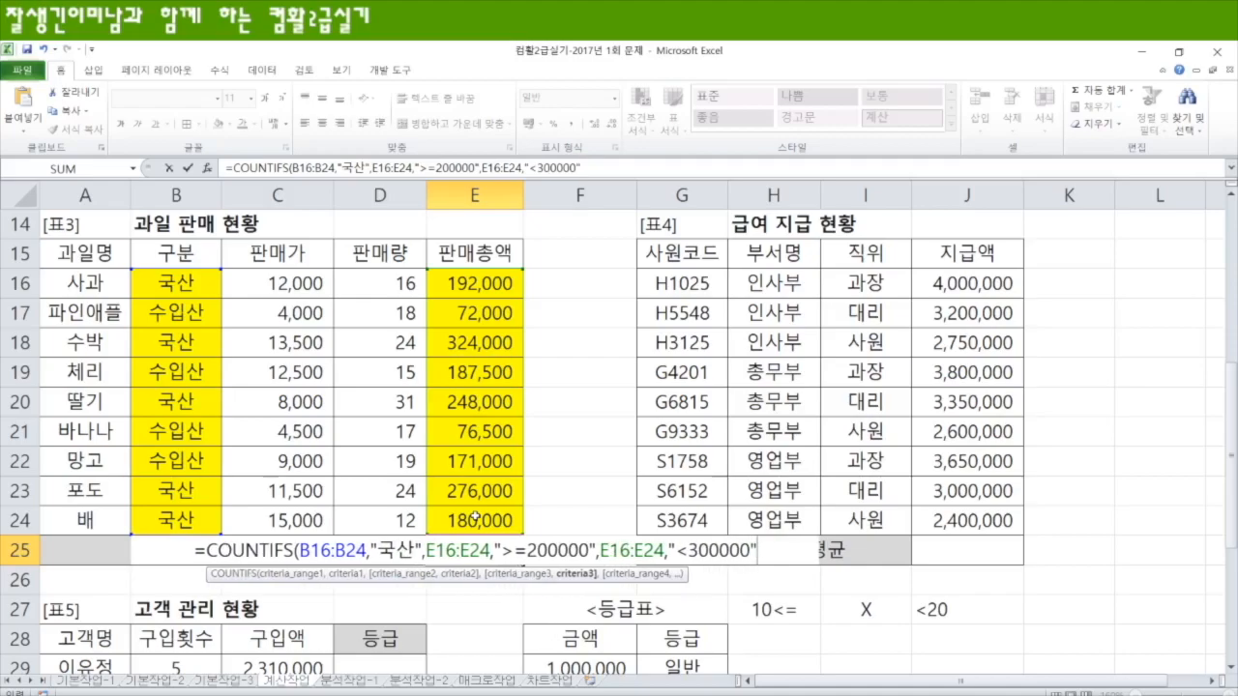
text())
key(Return)
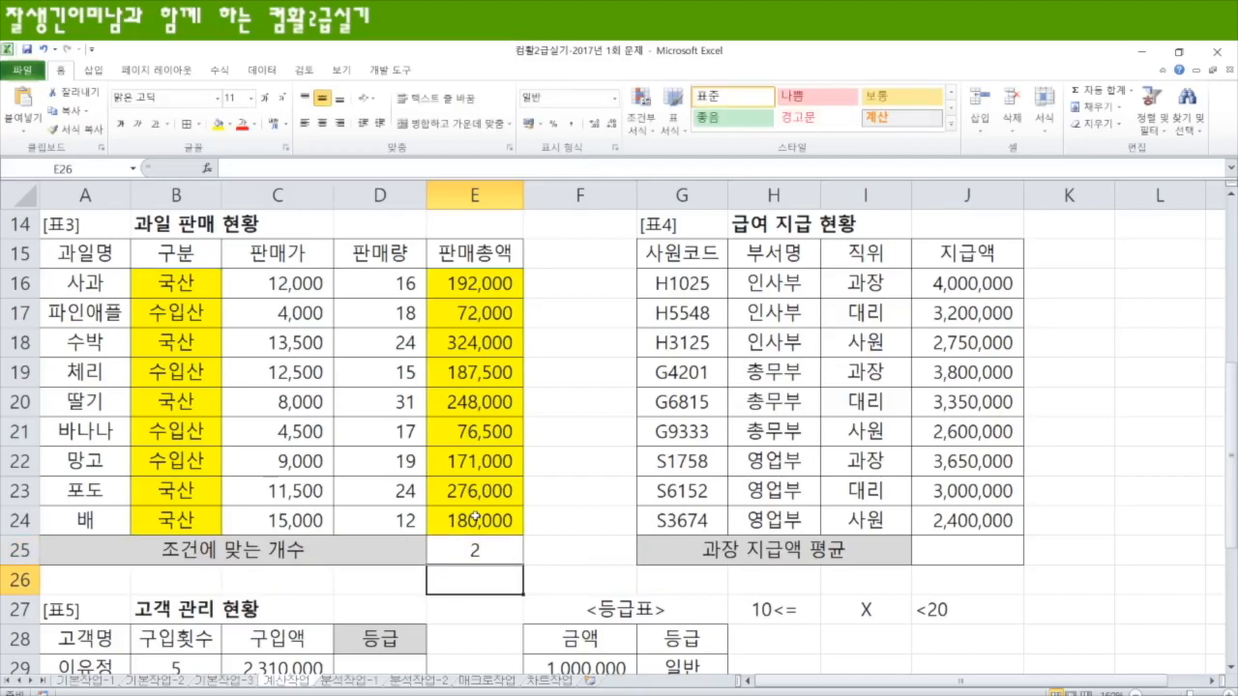
Step: Append &"개" to the COUNTIFS formula in E25 so the count carries a unit
click(493, 551)
double_click(493, 550)
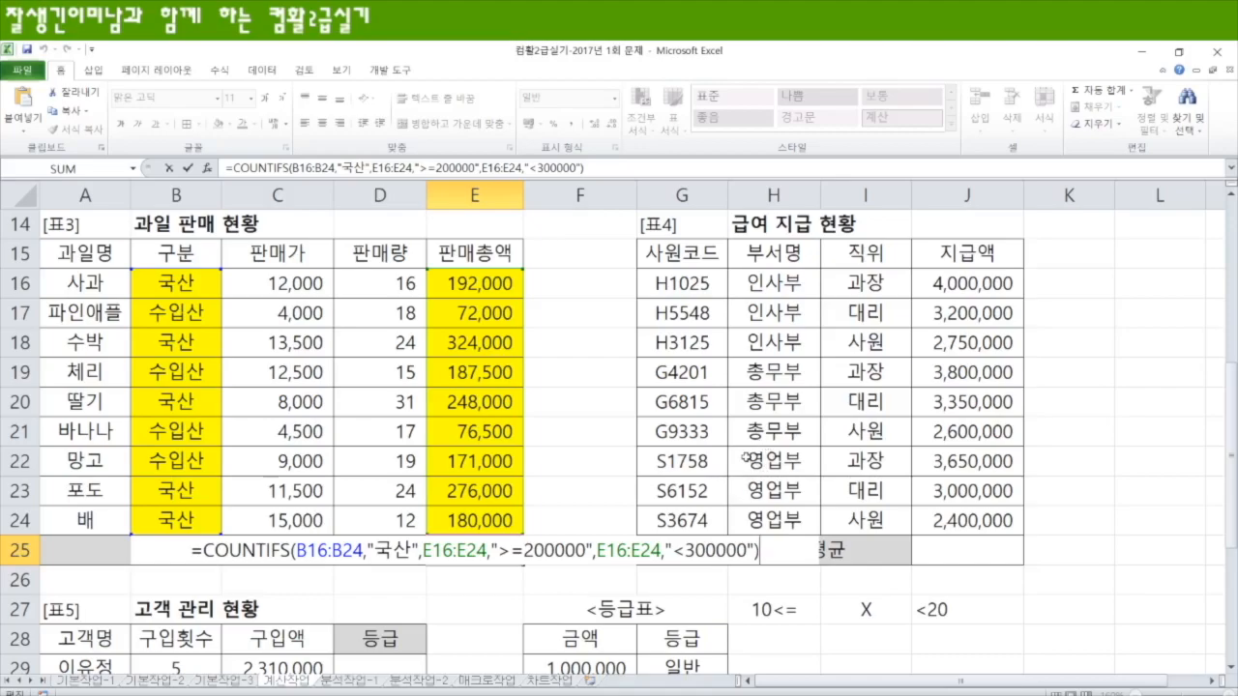
text(&"개")
key(Return)
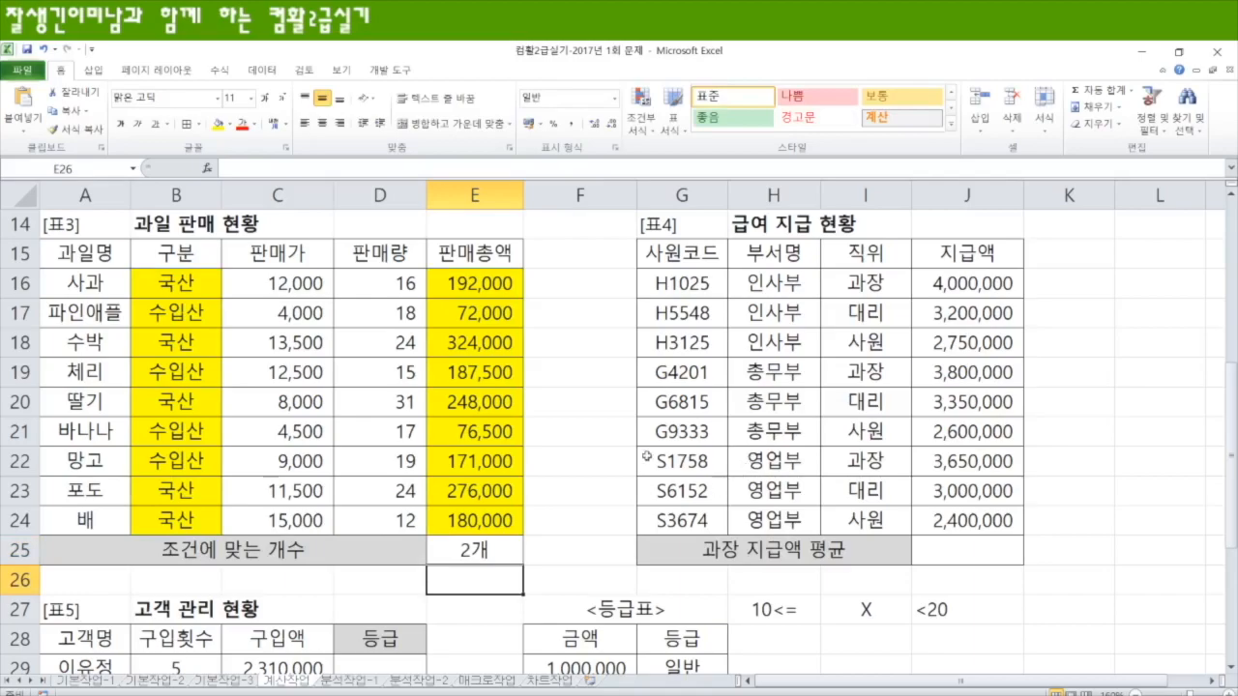
Step: Review the criteria ranges and conditions of the COUNTIFS formula in E25
click(493, 553)
double_click(494, 553)
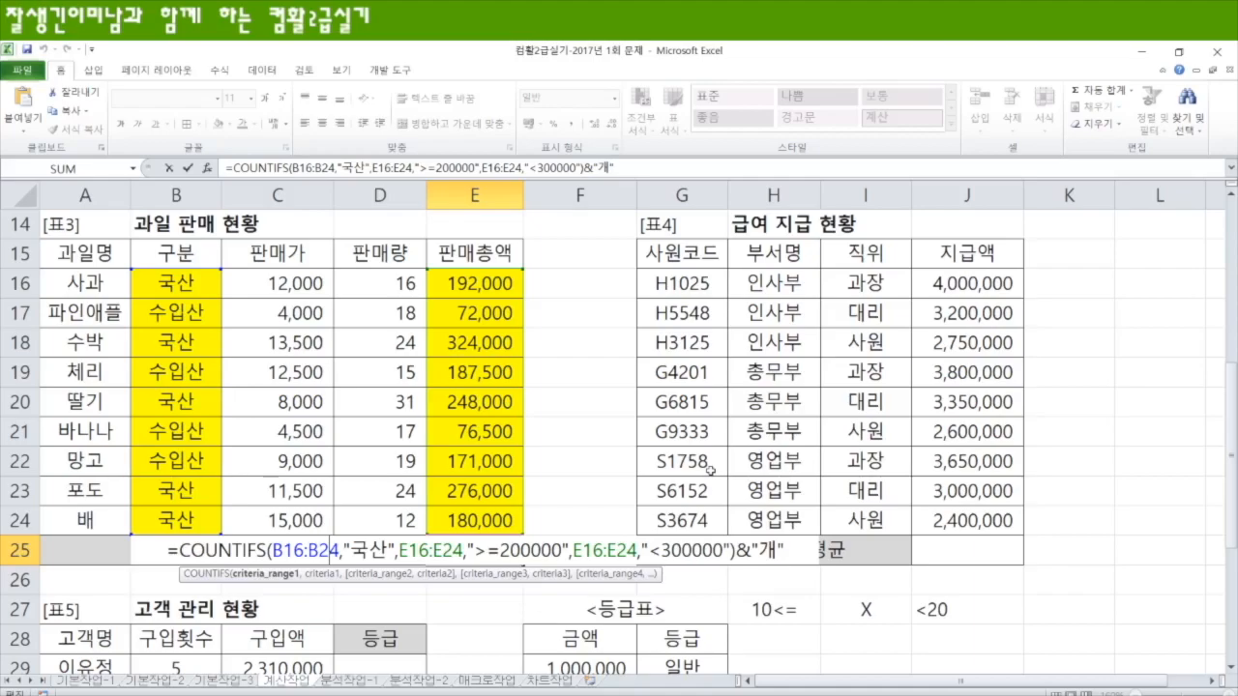
key(ctrl+Return)
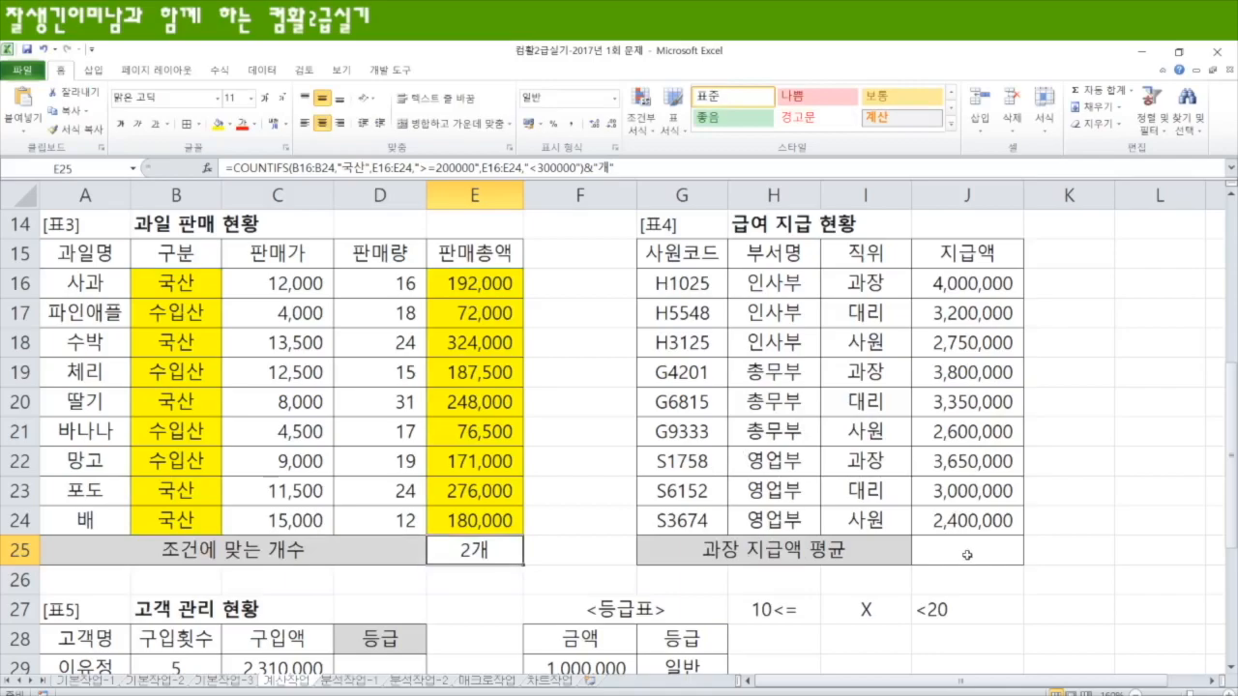
Step: Fill the 직위 criteria cells I15:I16 and the 지급액 header J15 in table 4 with yellow
click(966, 554)
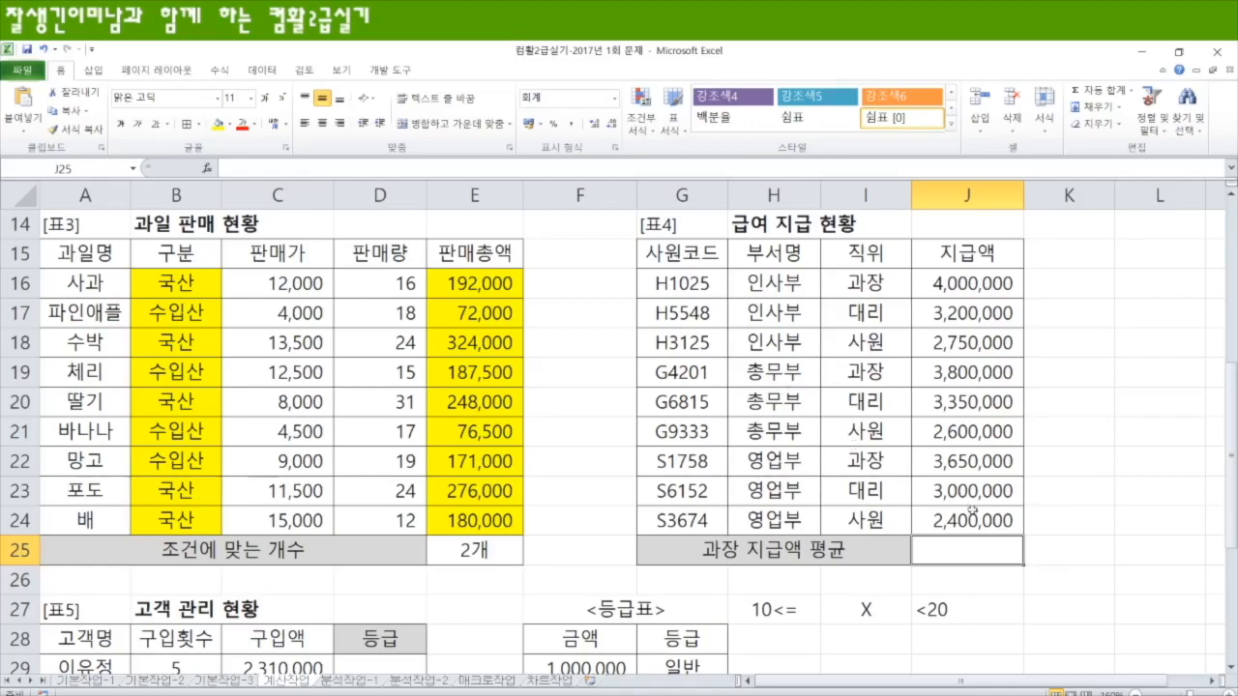
drag(864, 253, 849, 282)
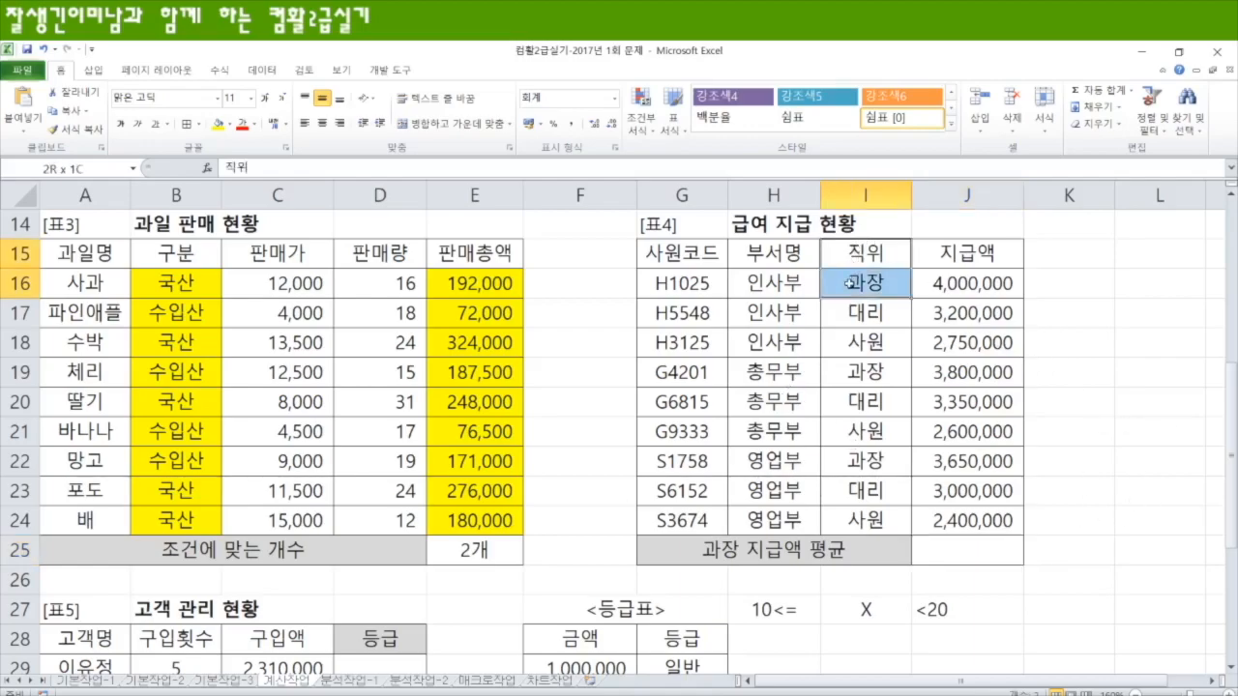
click(218, 124)
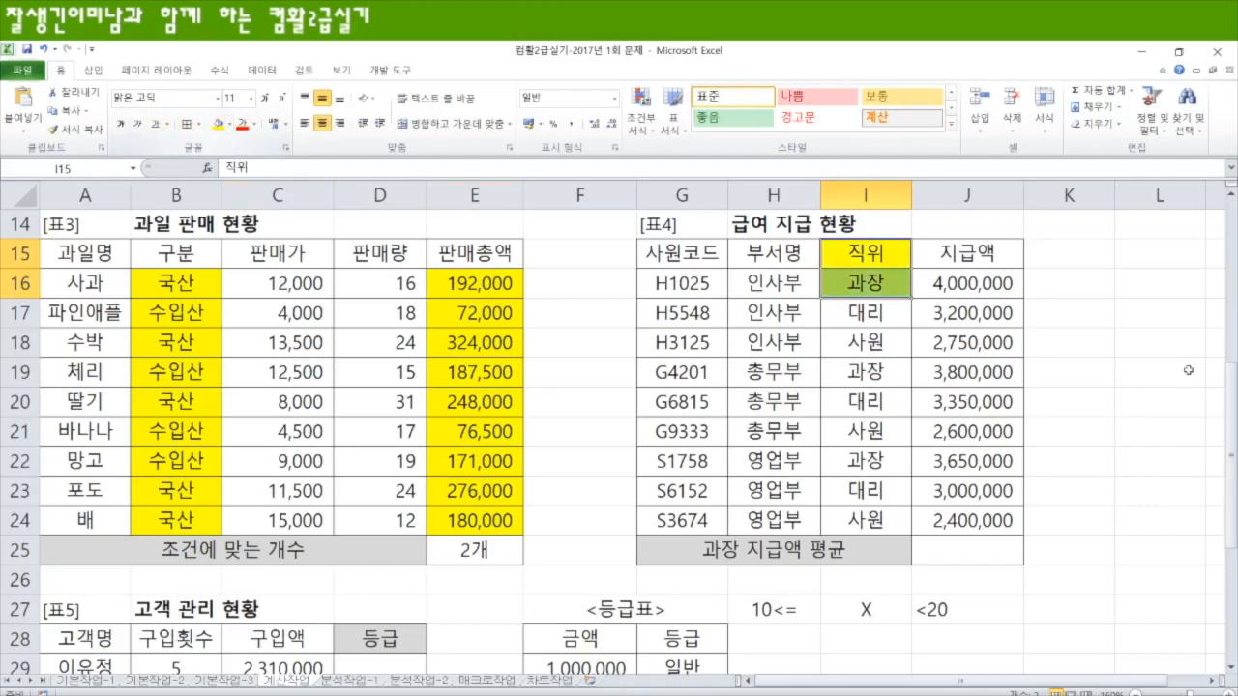
click(996, 257)
click(218, 125)
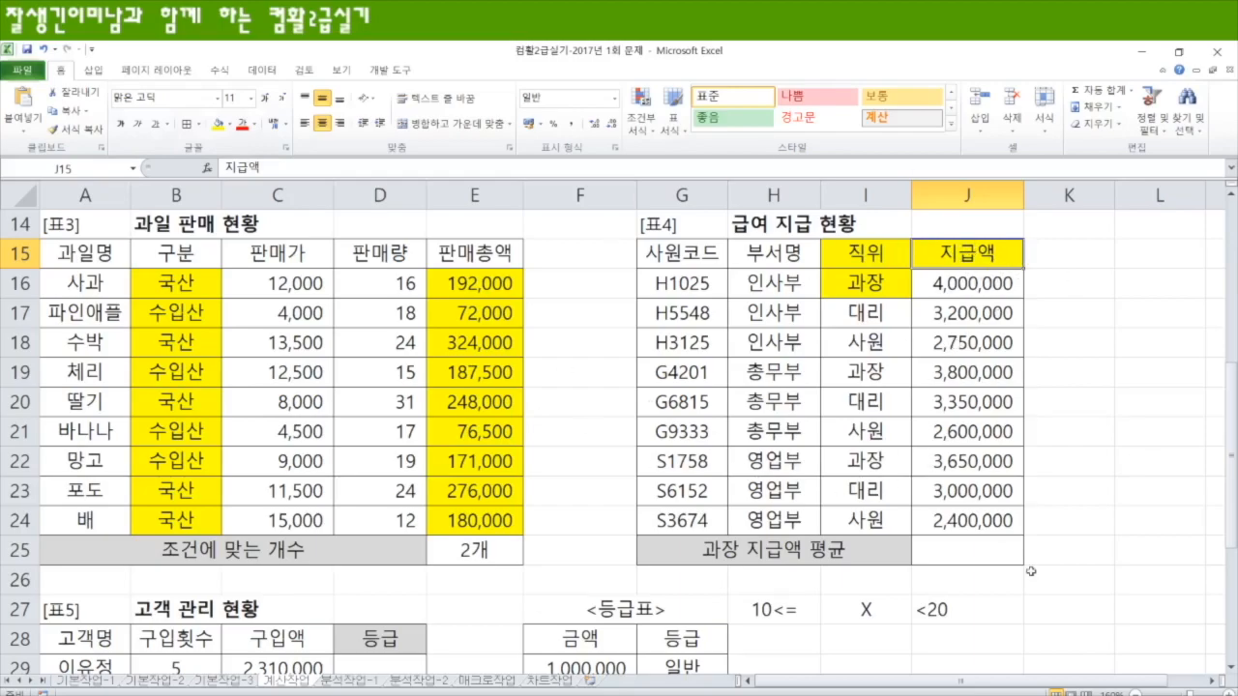
Step: Start a DAVERAGE formula in J25 with G15:J24 as the database range
click(956, 548)
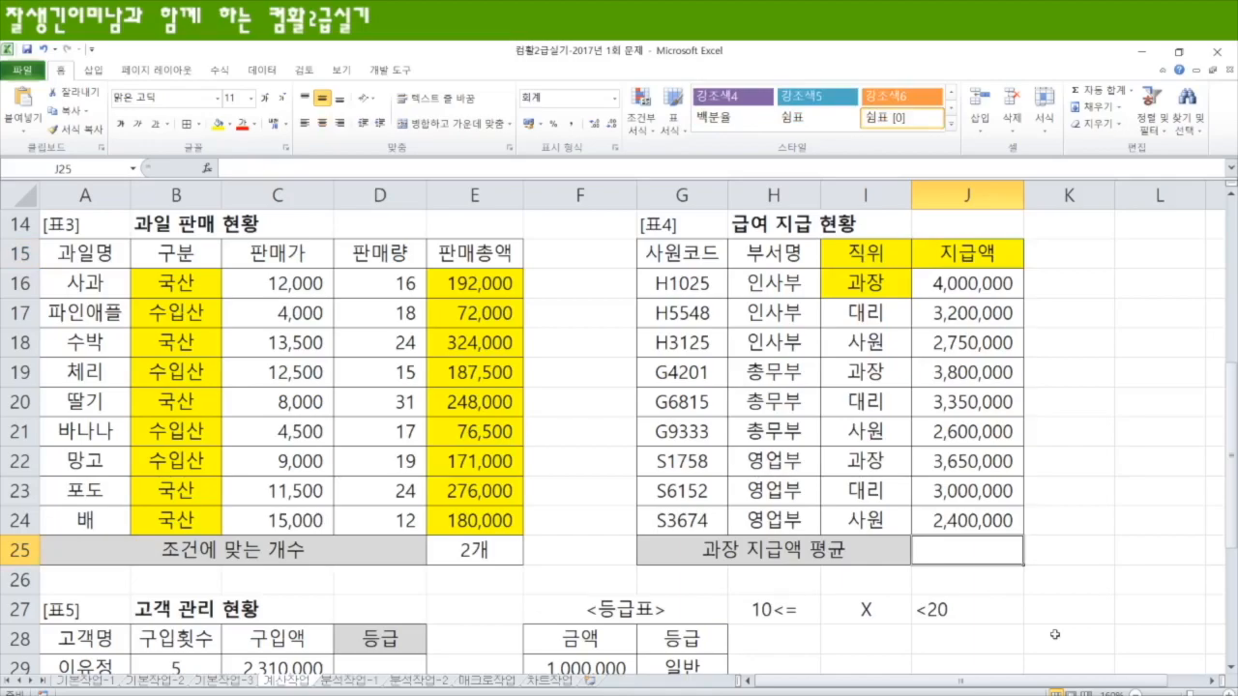
text(=da)
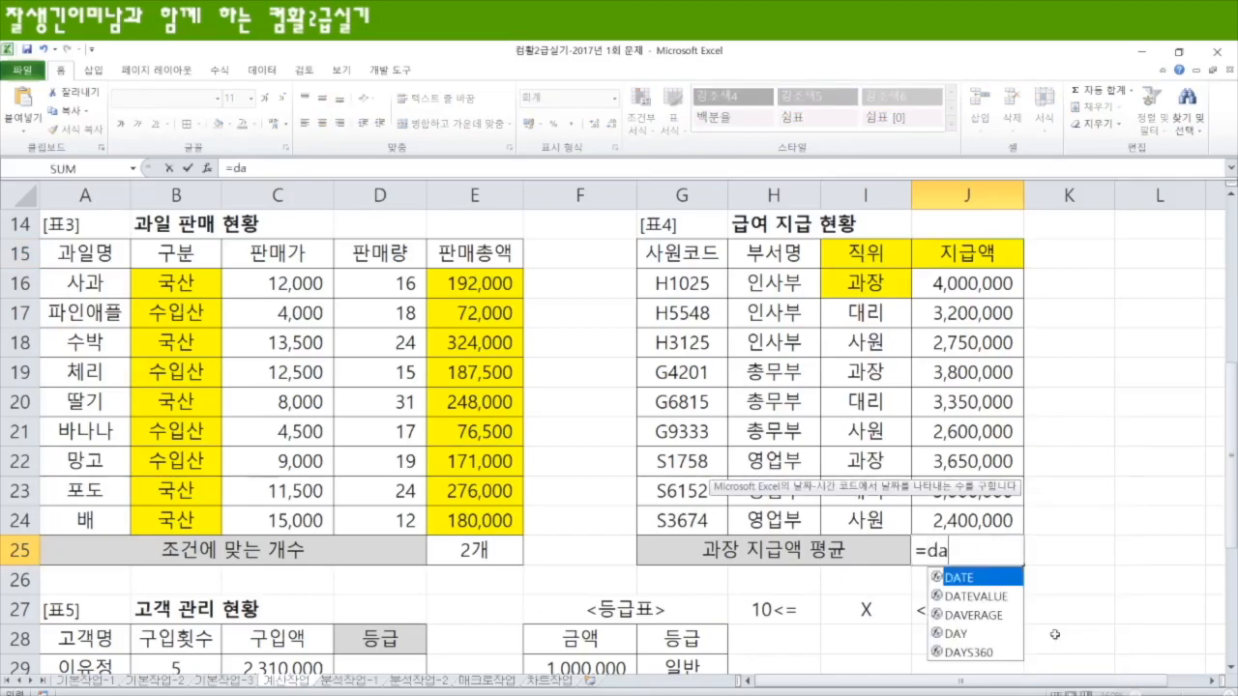
text(ver)
key(Tab)
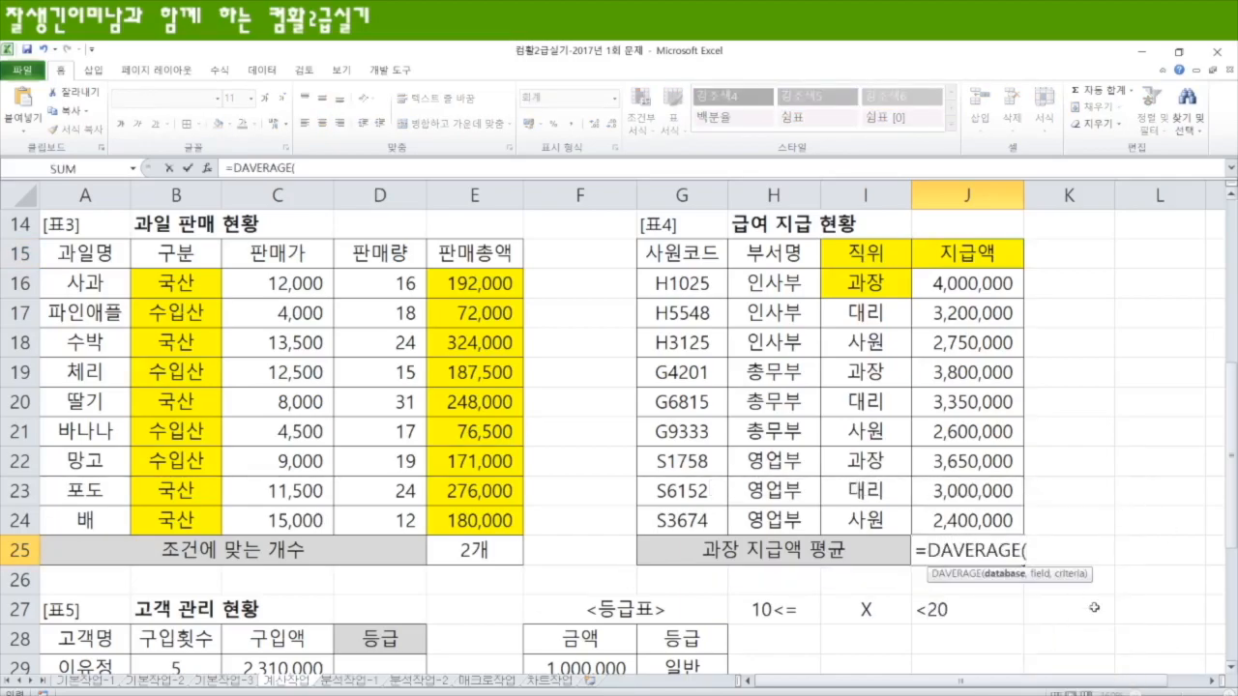
click(681, 258)
drag(682, 257, 988, 520)
text(,)
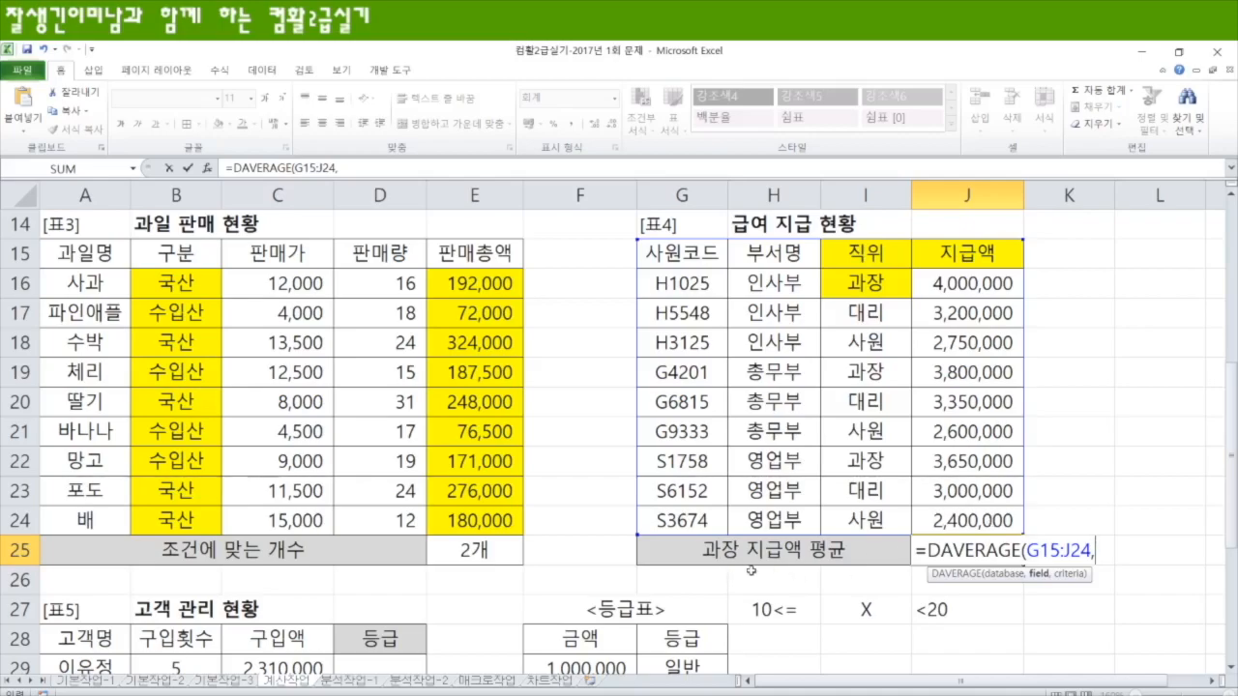
click(974, 253)
drag(979, 283, 981, 520)
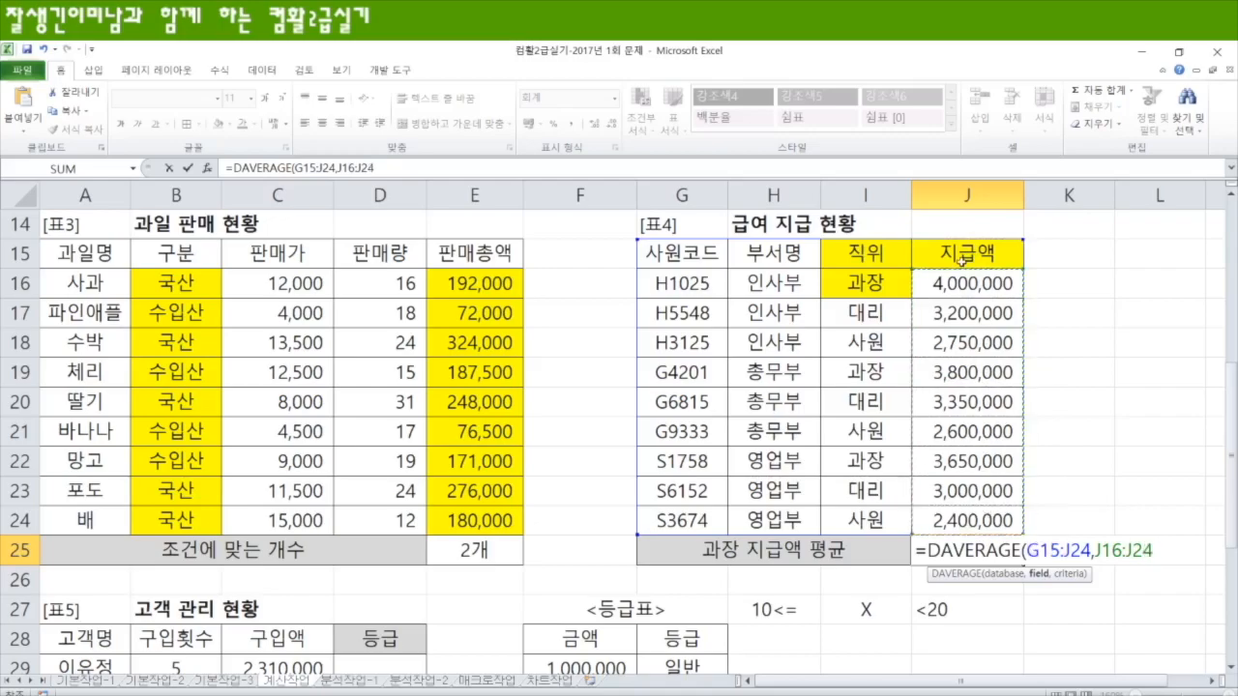
drag(962, 255, 964, 520)
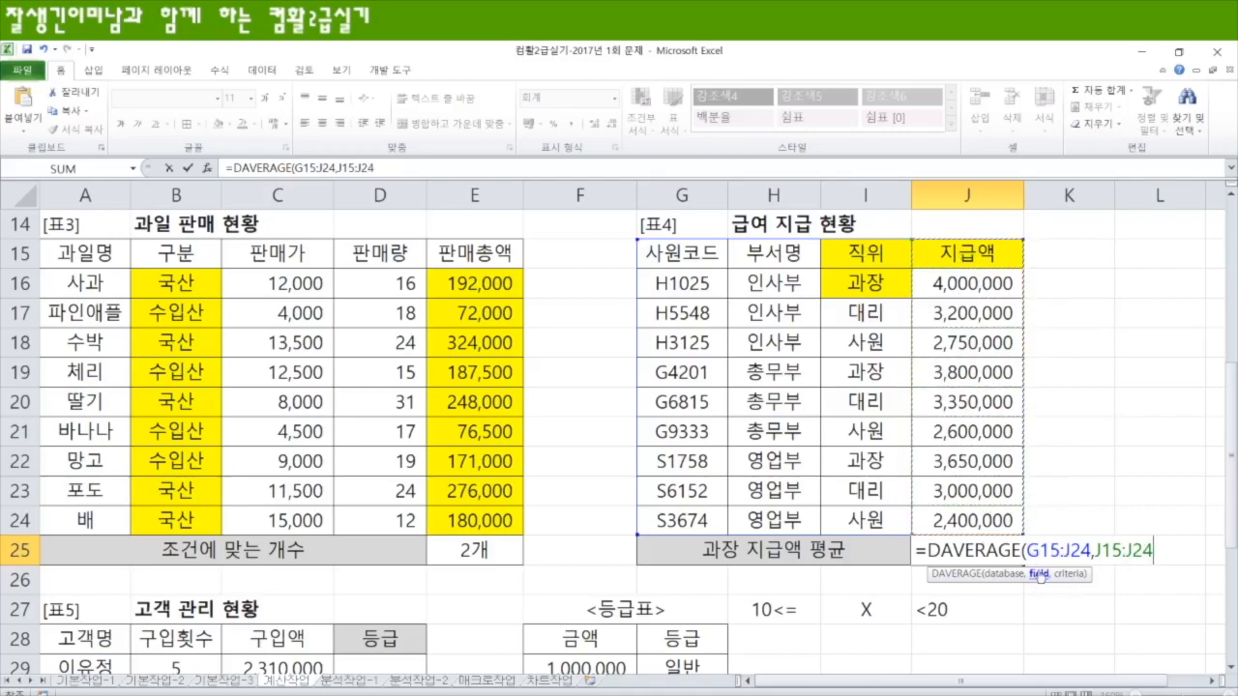
Step: Use J15 as the DAVERAGE field and I15:I16 as the criteria, and enter the formula
click(975, 253)
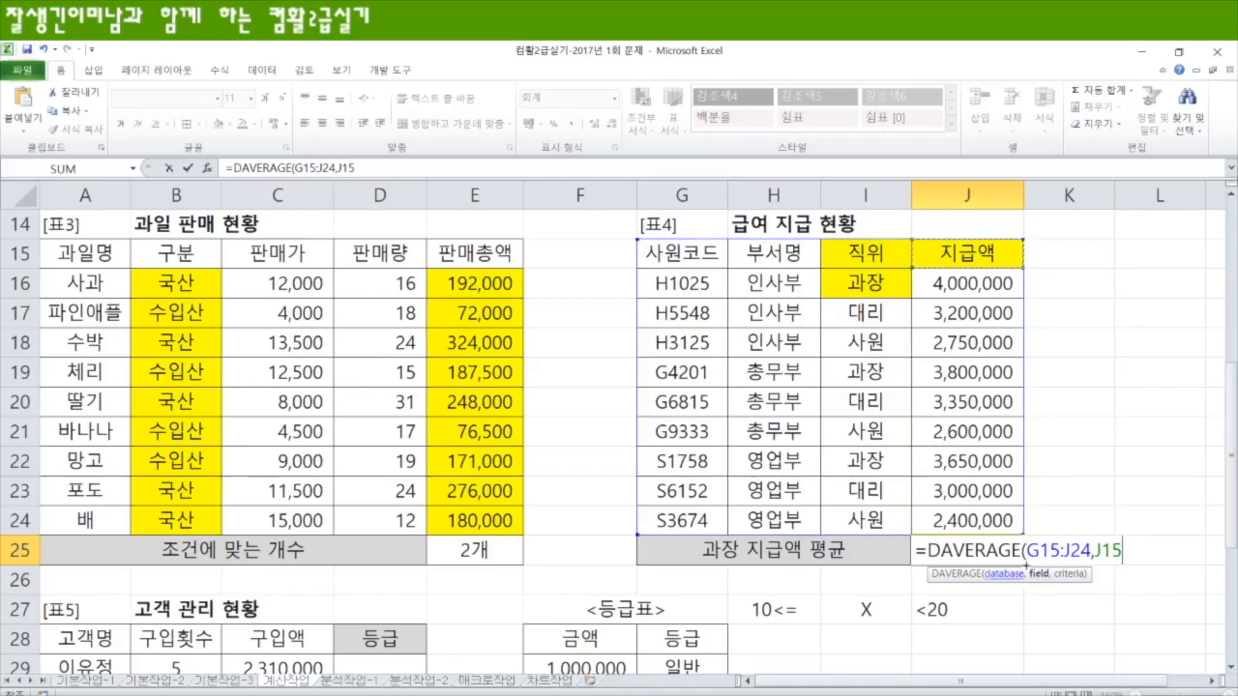
text(,)
drag(846, 254, 899, 298)
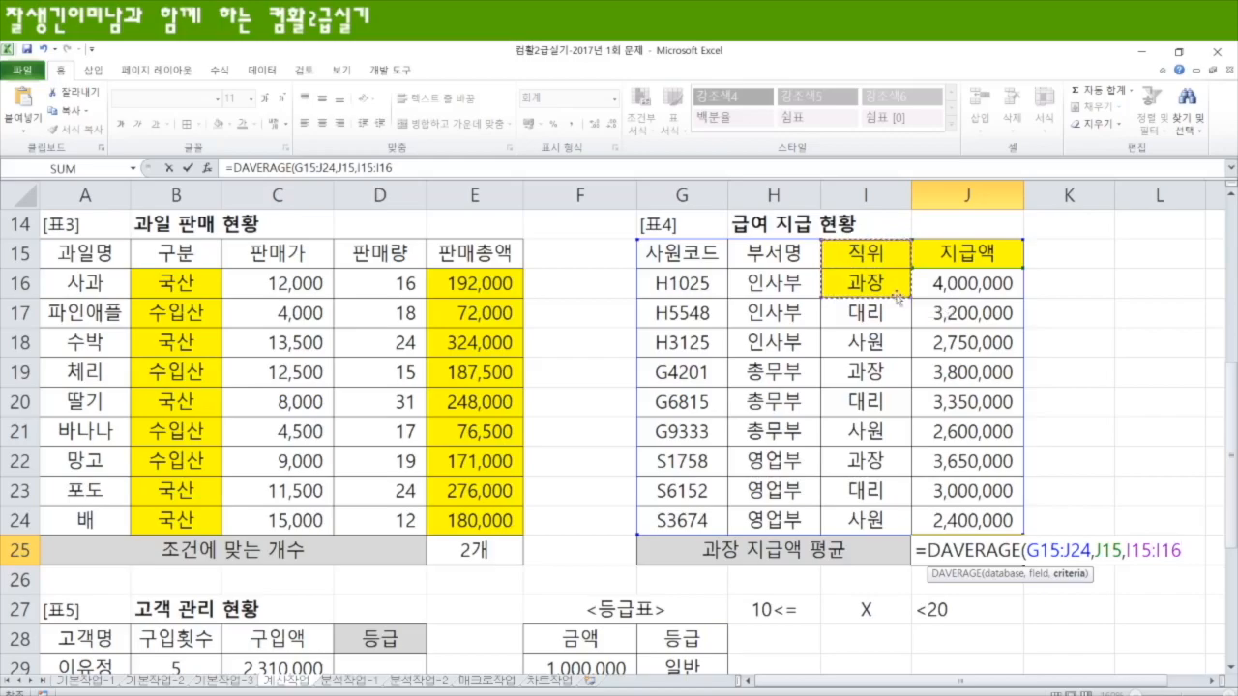
key(Return)
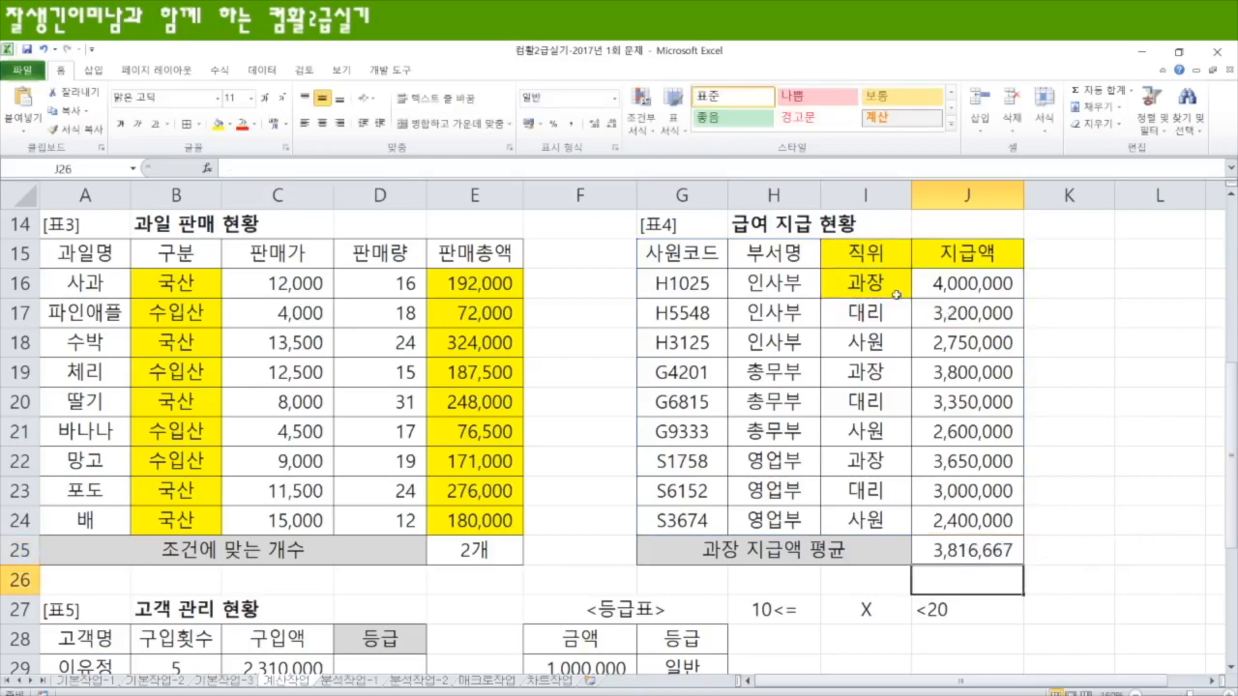
Step: Wrap the DAVERAGE formula in J25 in ROUND with -3 as the number of digits
click(981, 553)
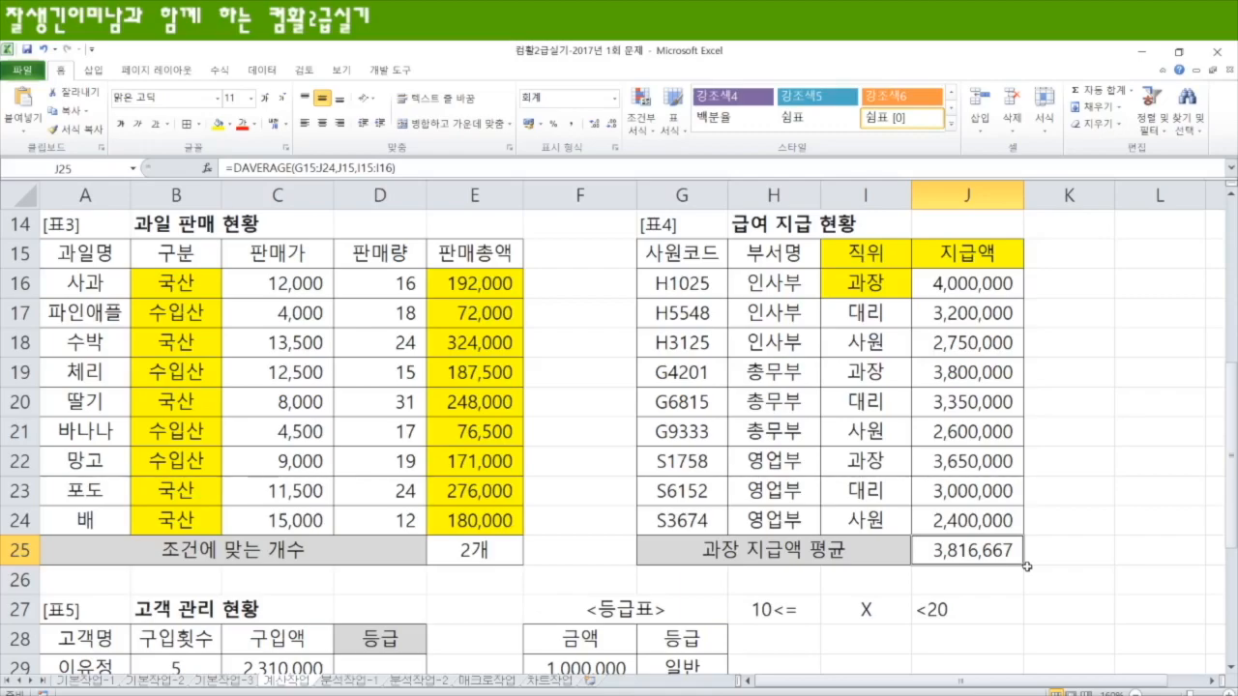
key(F2)
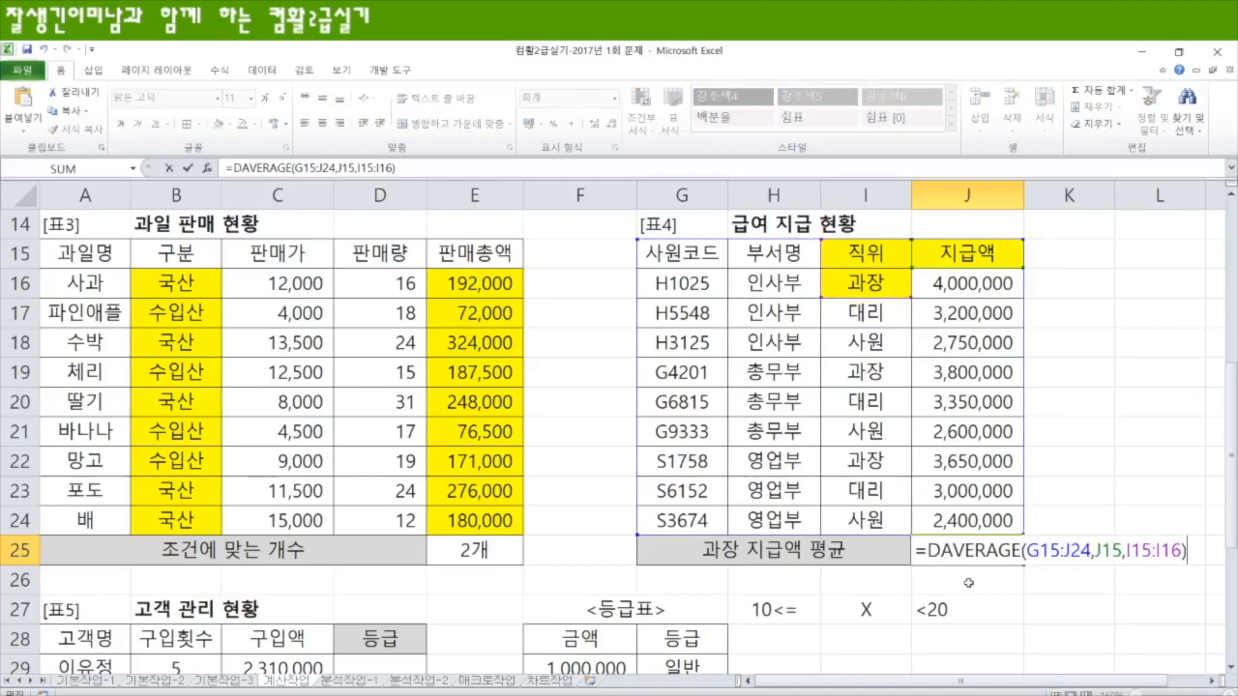
text(r)
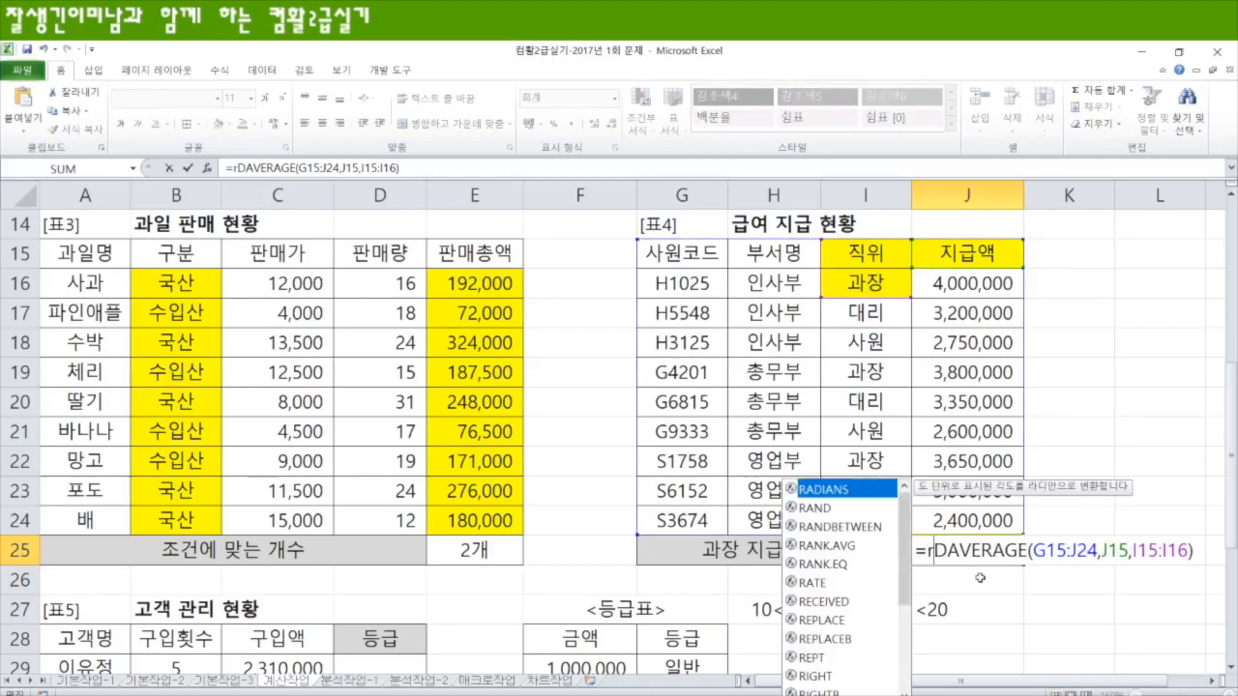
text(ound)
key(Tab)
key(shift+End)
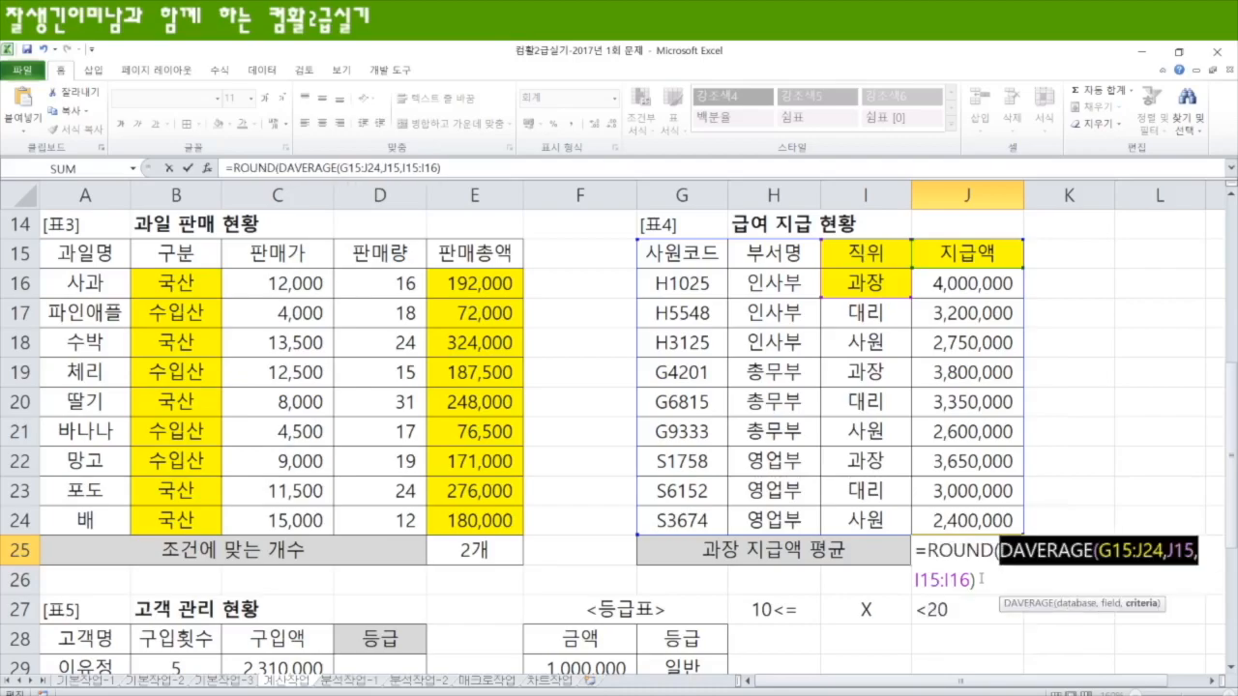
click(993, 577)
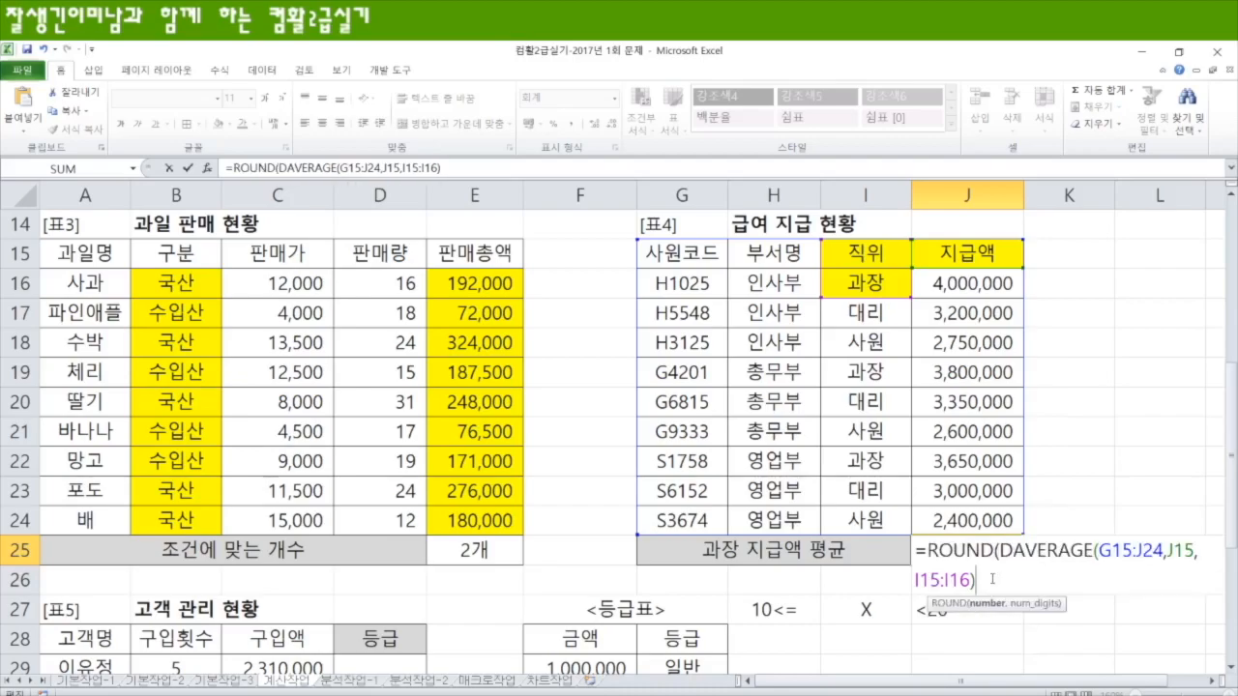
text(,-3)
key(Return)
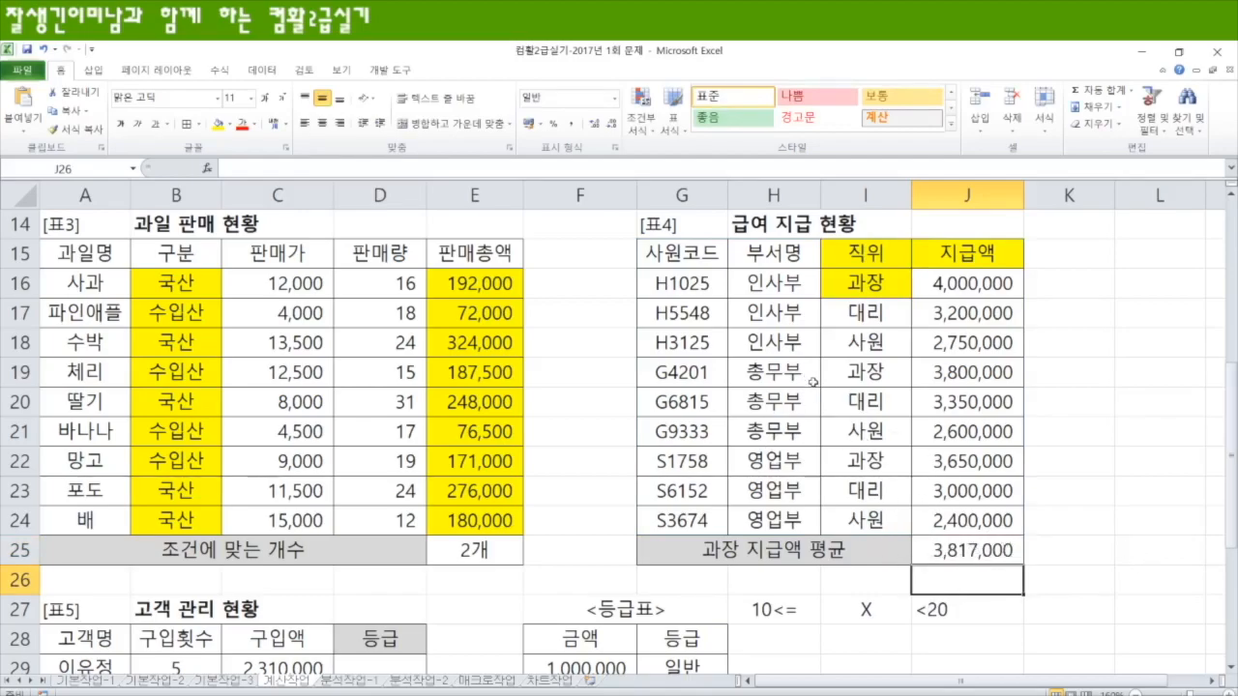
Step: Fill the 금액 column of the 등급표, cells F28:F32, with yellow
scroll(704, 463, down, 2)
scroll(703, 464, down, 2)
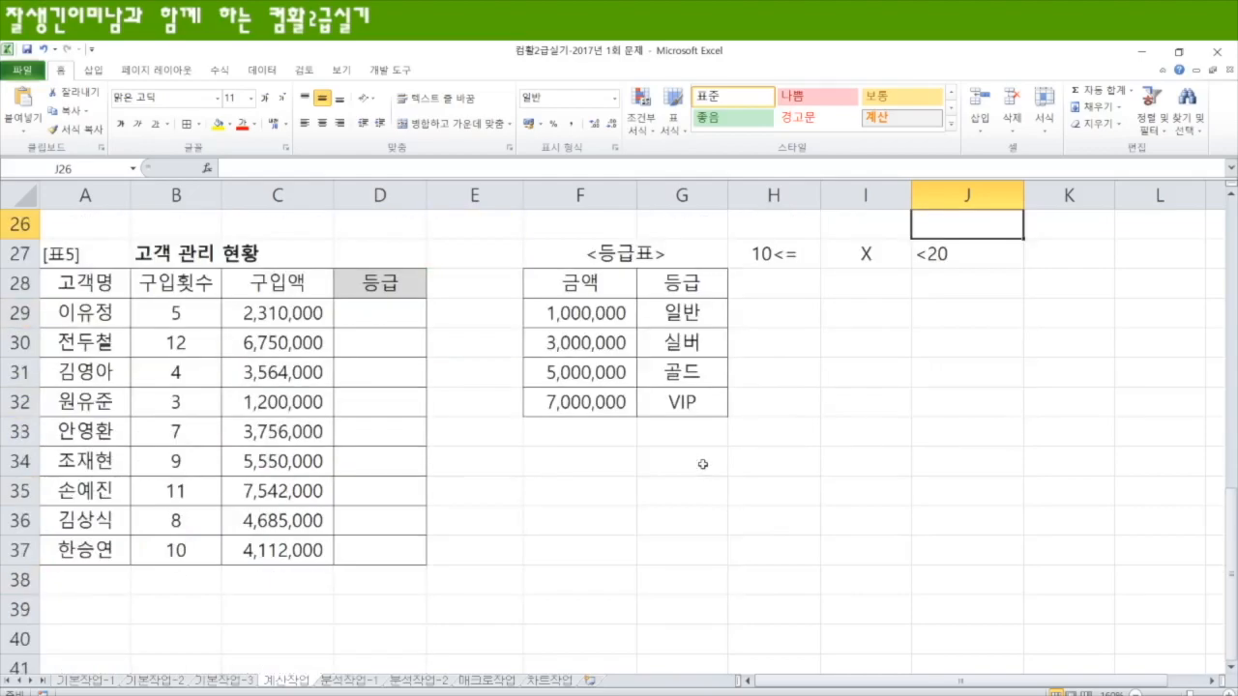
click(360, 321)
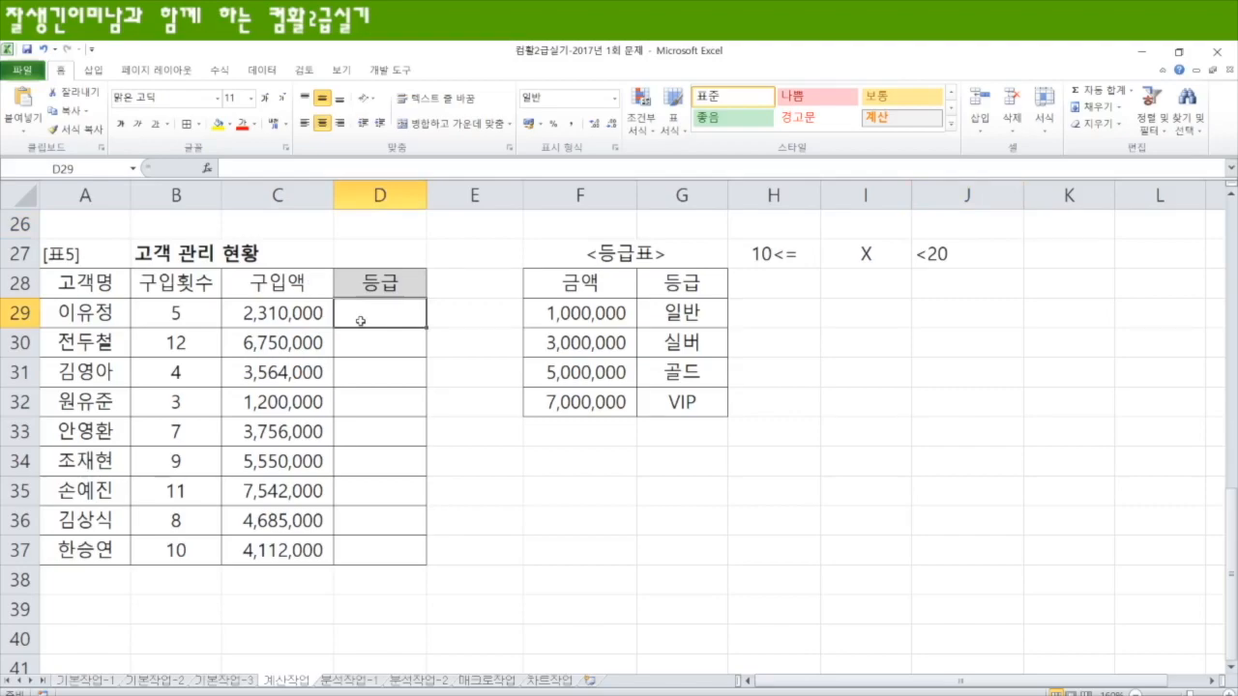
double_click(590, 290)
click(595, 456)
drag(580, 292, 574, 408)
click(219, 123)
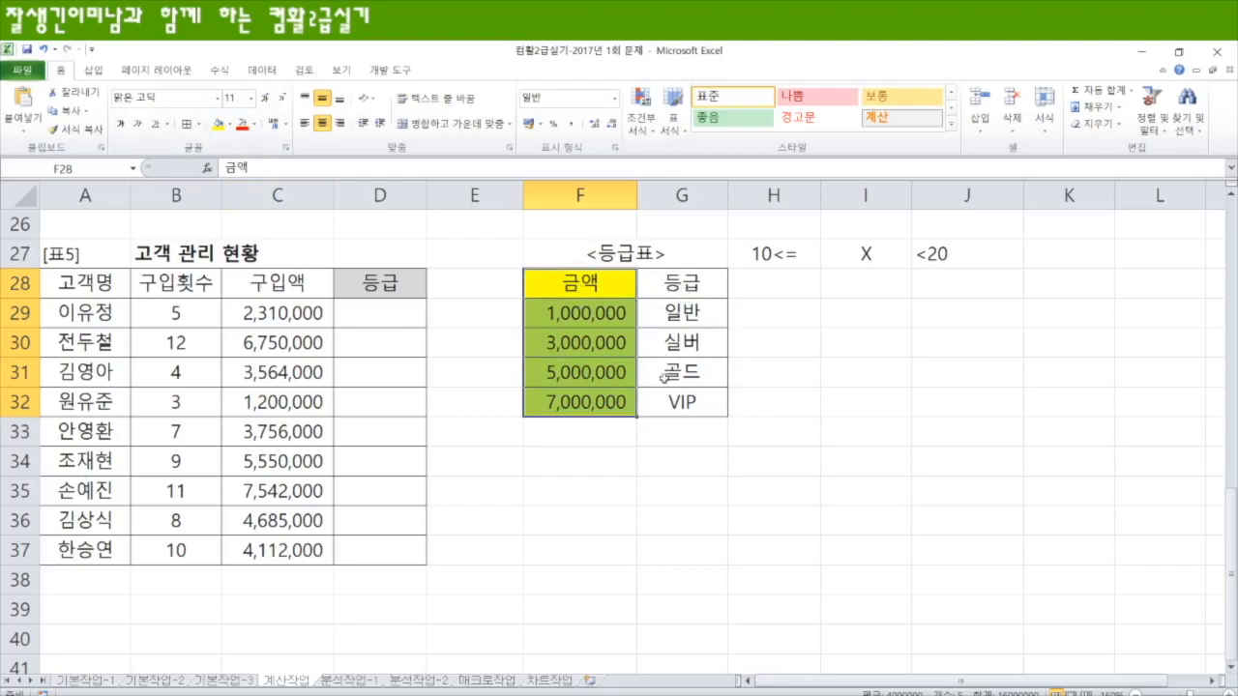
drag(573, 311, 570, 571)
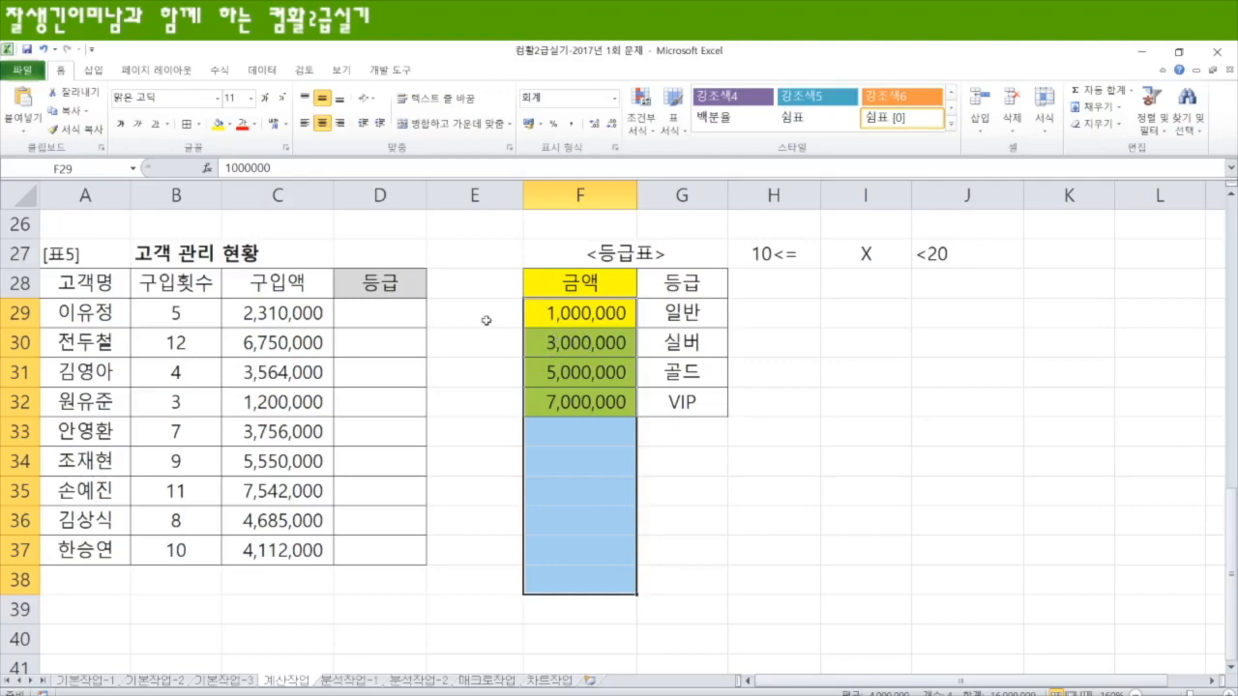
Step: Start a VLOOKUP formula in D29 with the purchase amount C29 as the lookup value
click(412, 316)
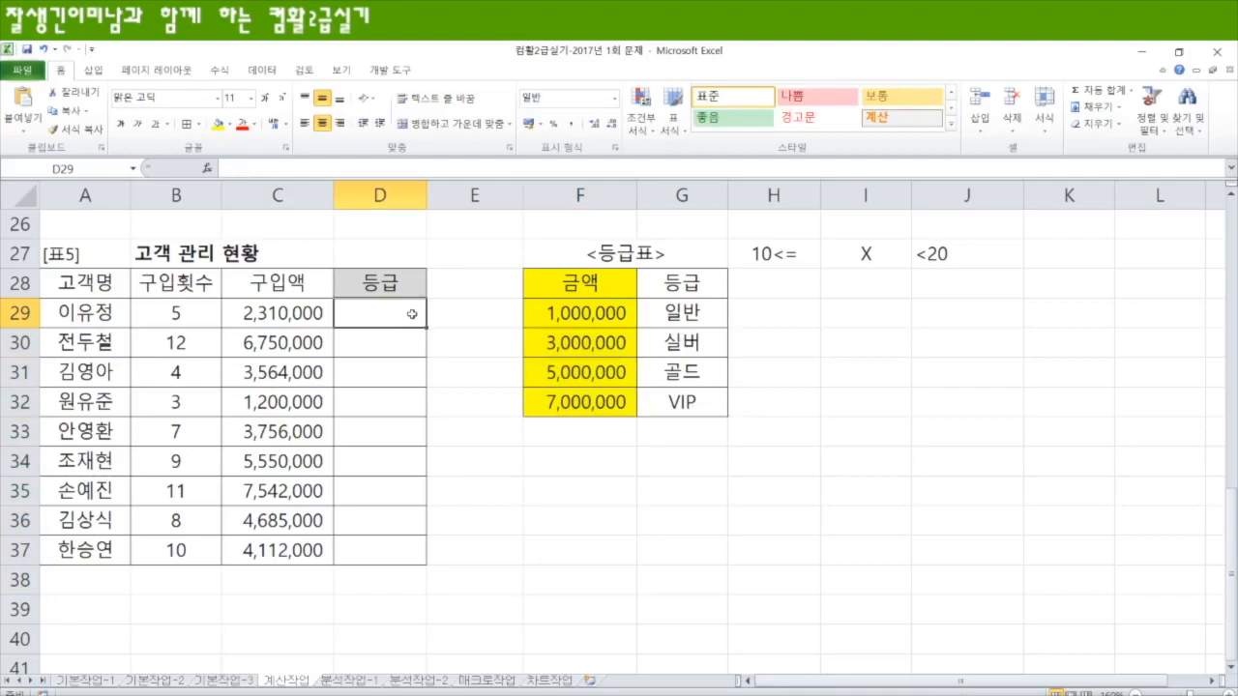
text(=vl)
key(Tab)
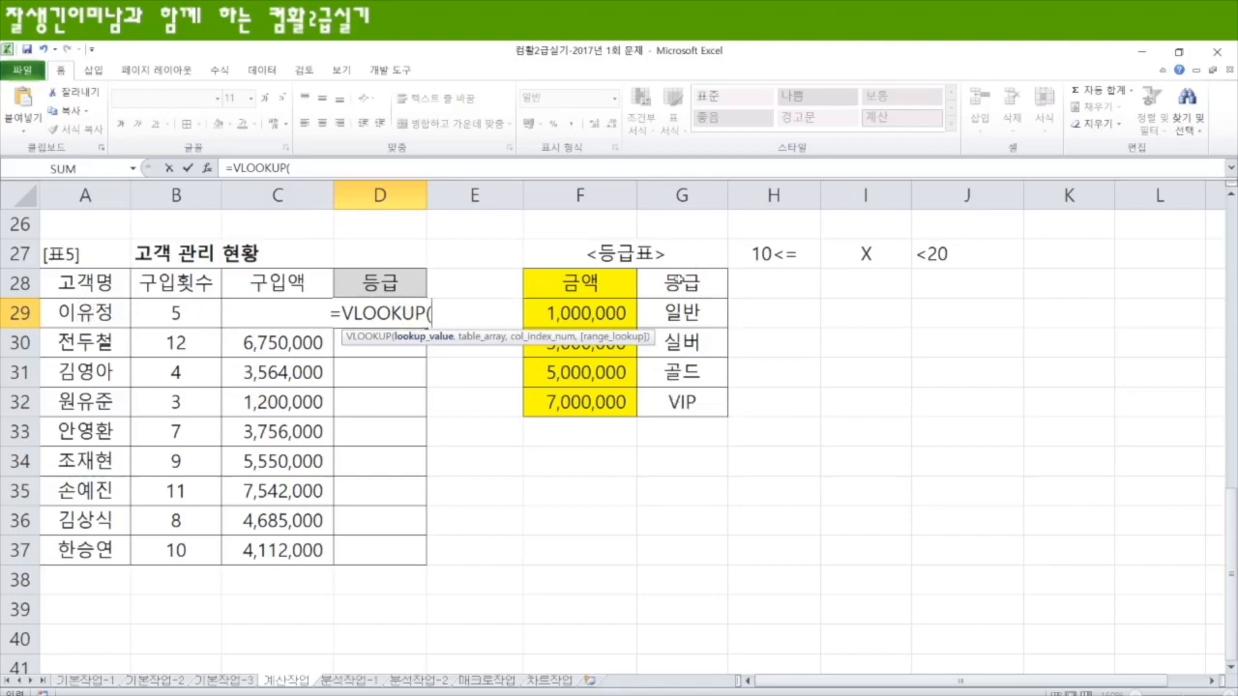
click(242, 345)
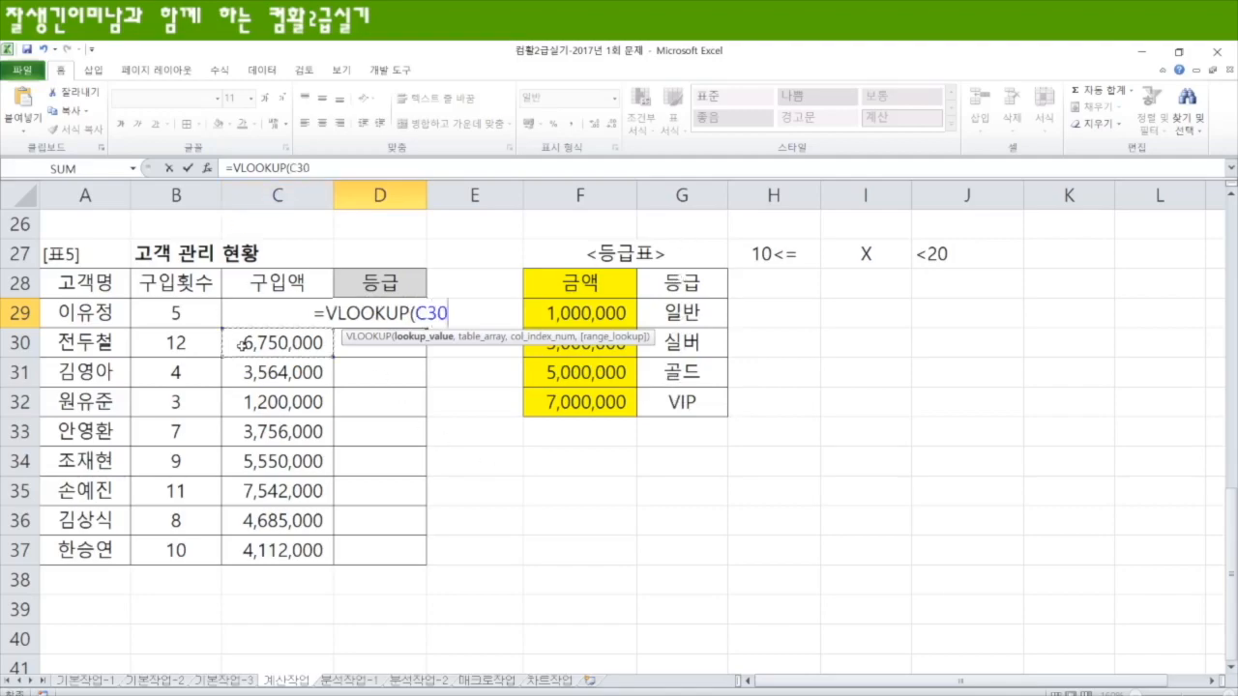
key(Up)
text(,)
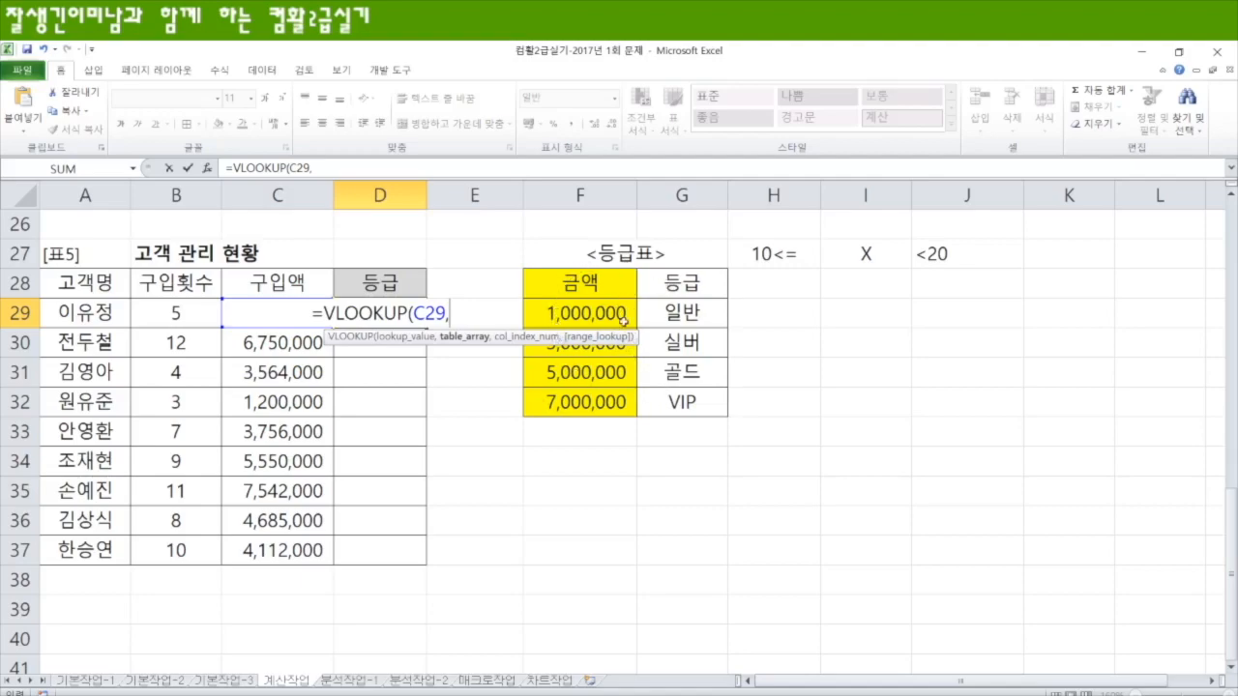
Step: Add the absolute range $F$28:$G$32 as the table array and 2 as the column index
drag(558, 279, 717, 410)
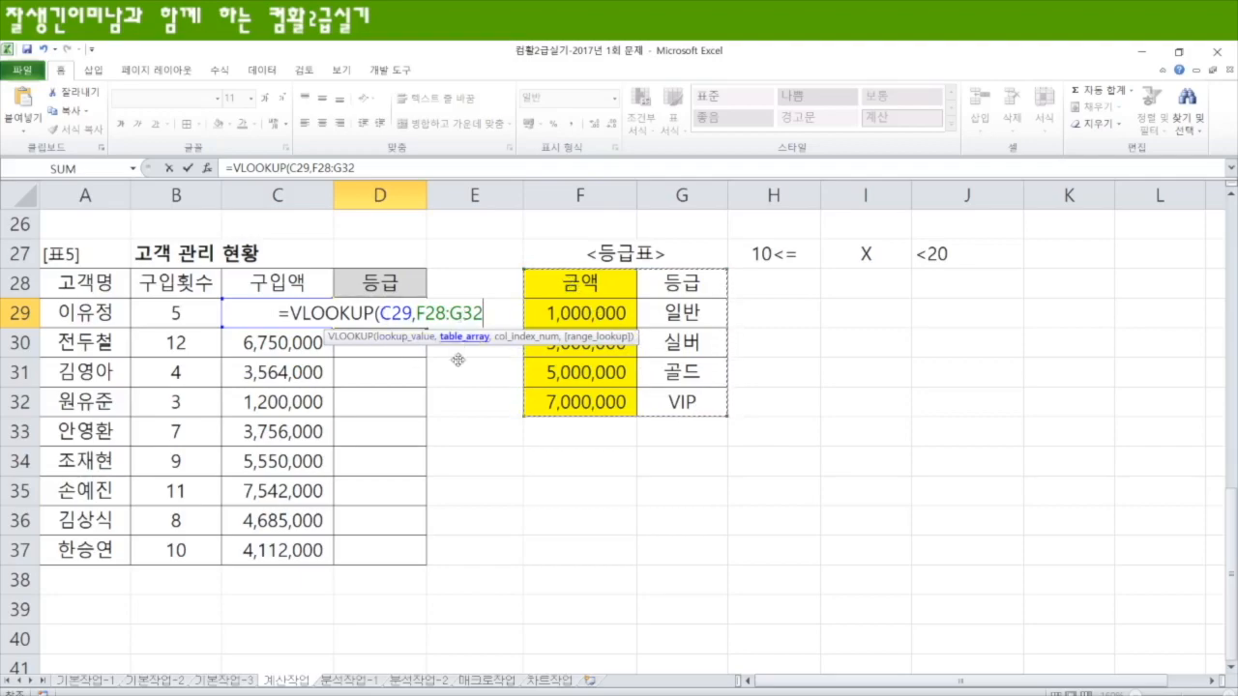
key(F4)
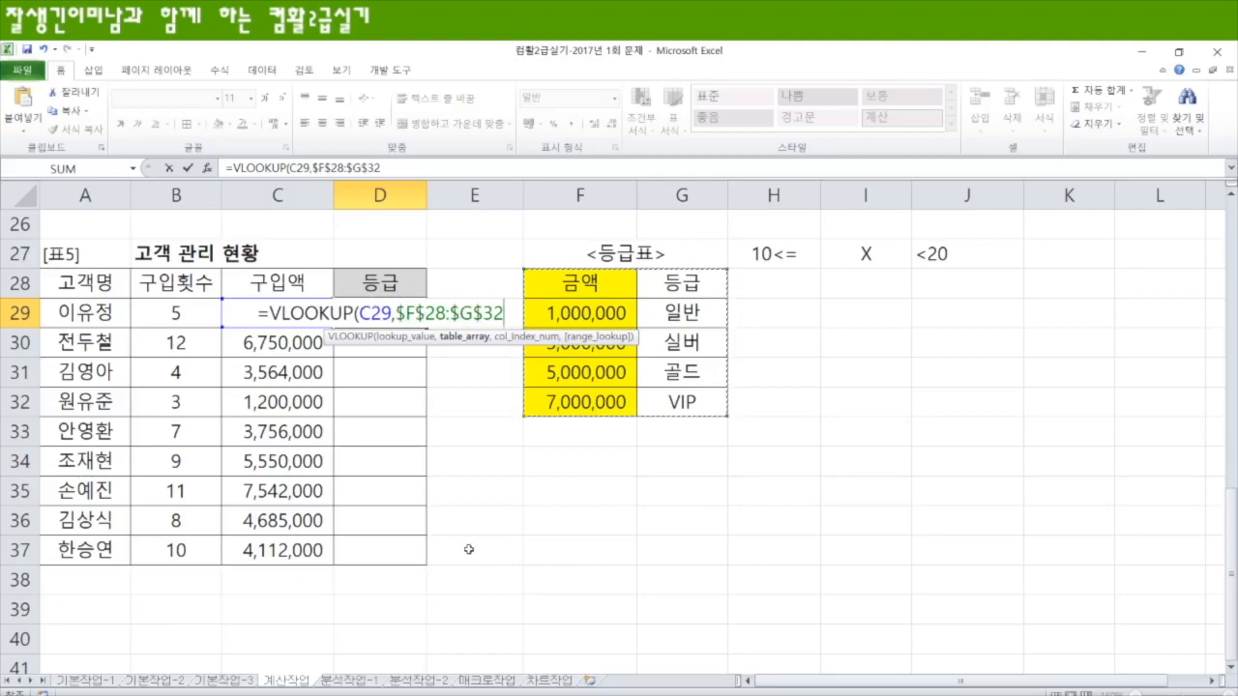
text(,)
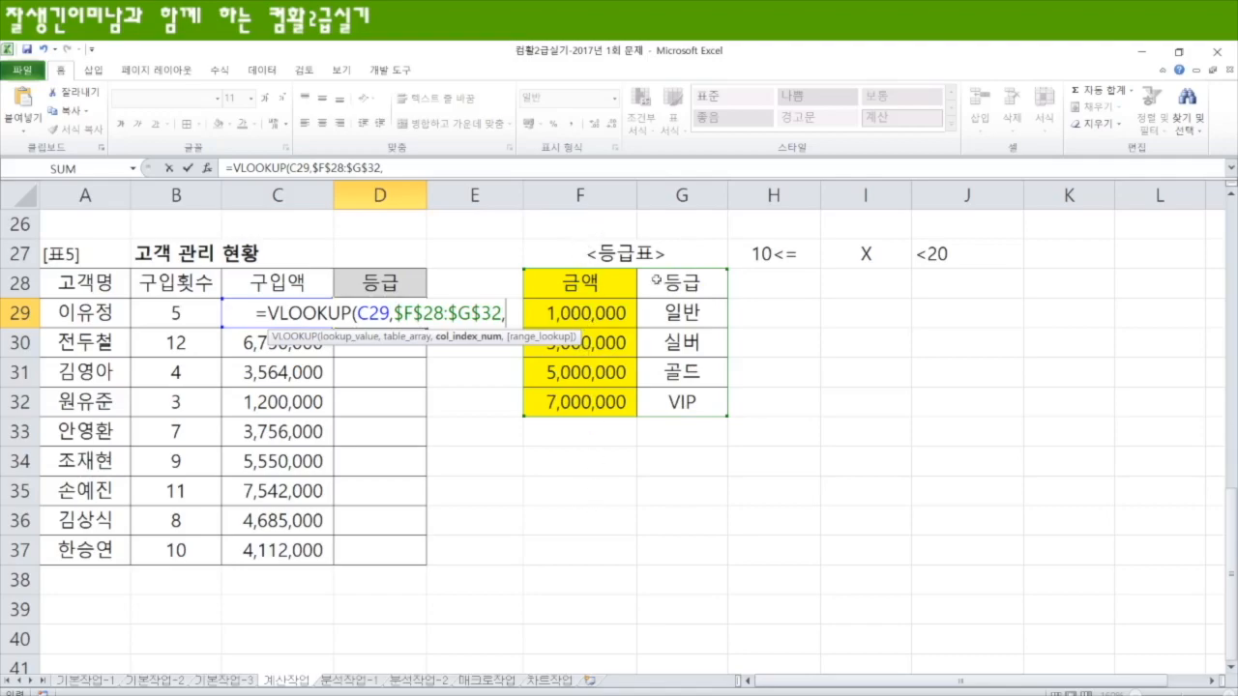
text(2)
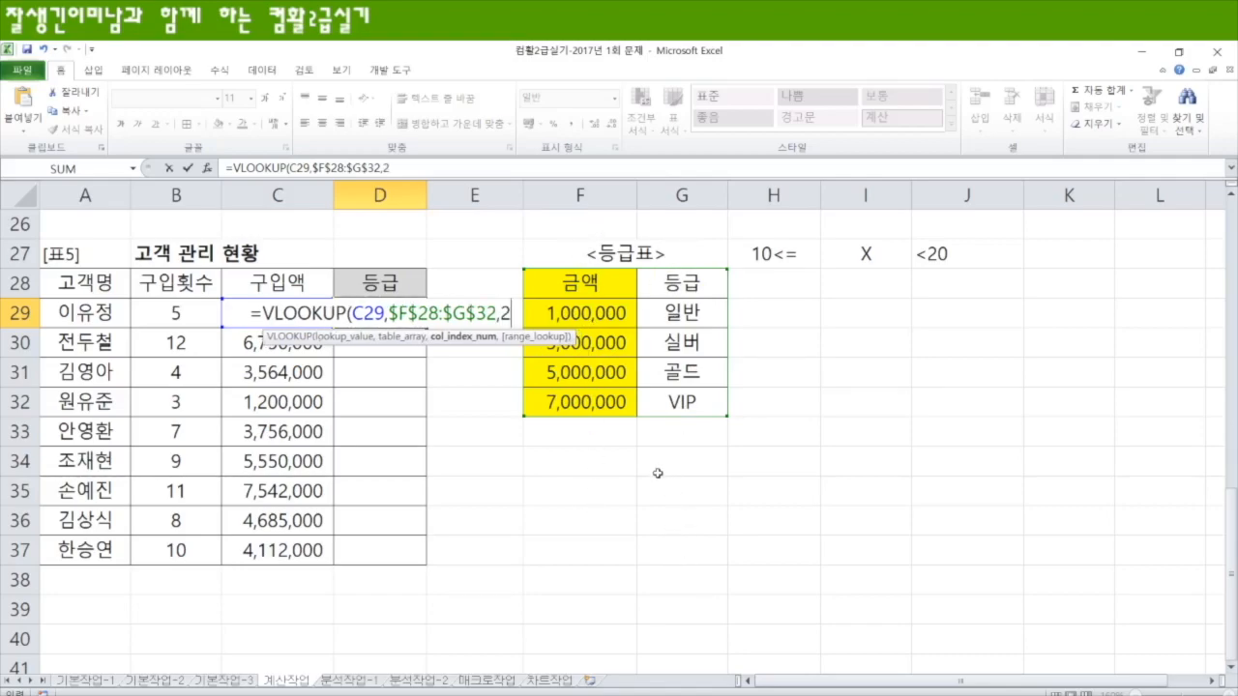
text(,)
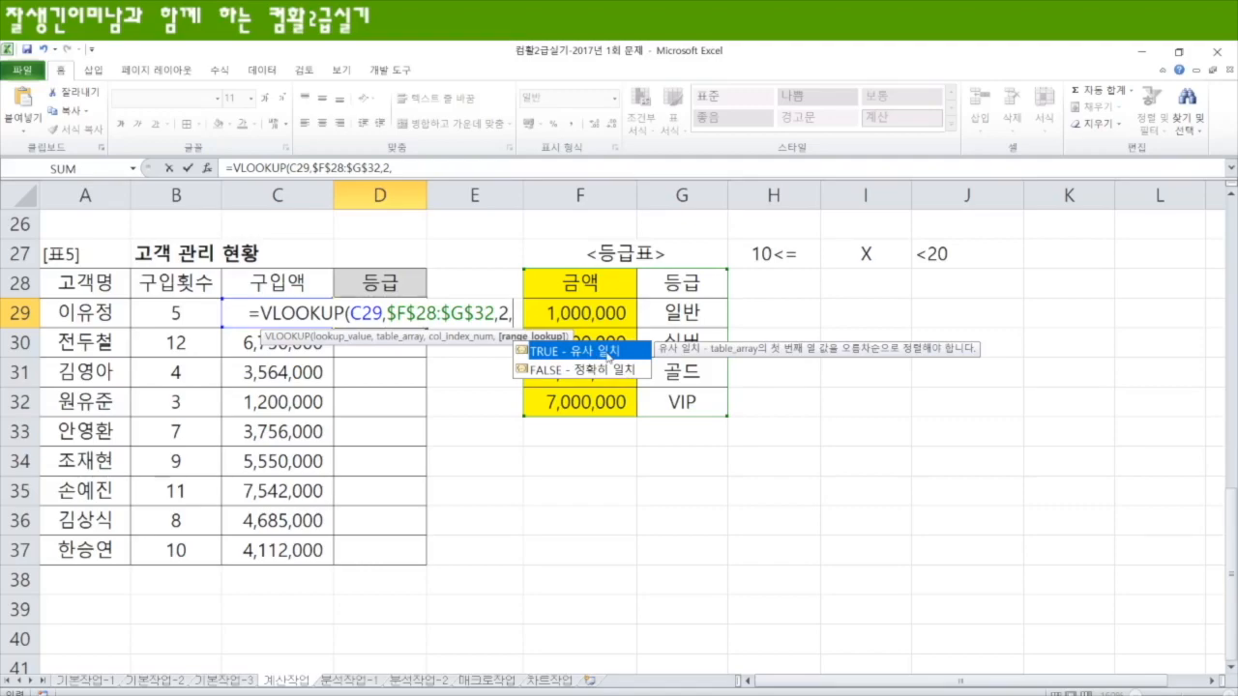
Step: Set the VLOOKUP range lookup to 1 for an approximate match, and enter the formula in D29
text(1)
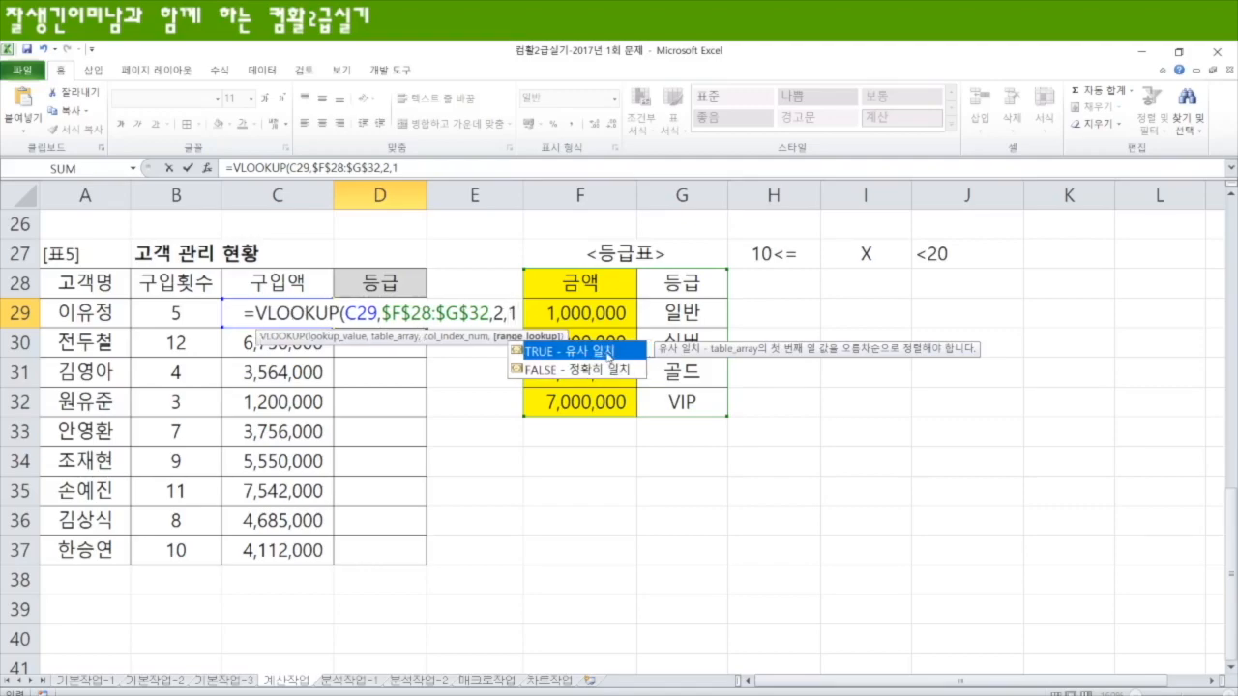
text())
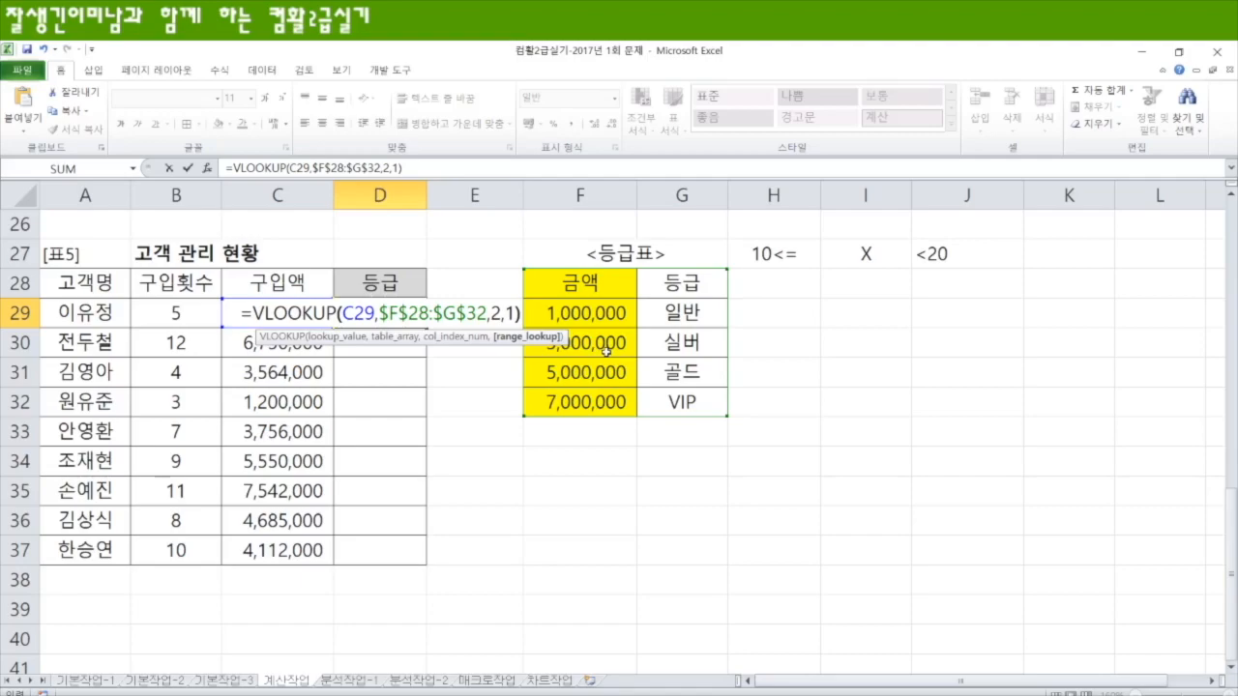
key(Return)
click(416, 319)
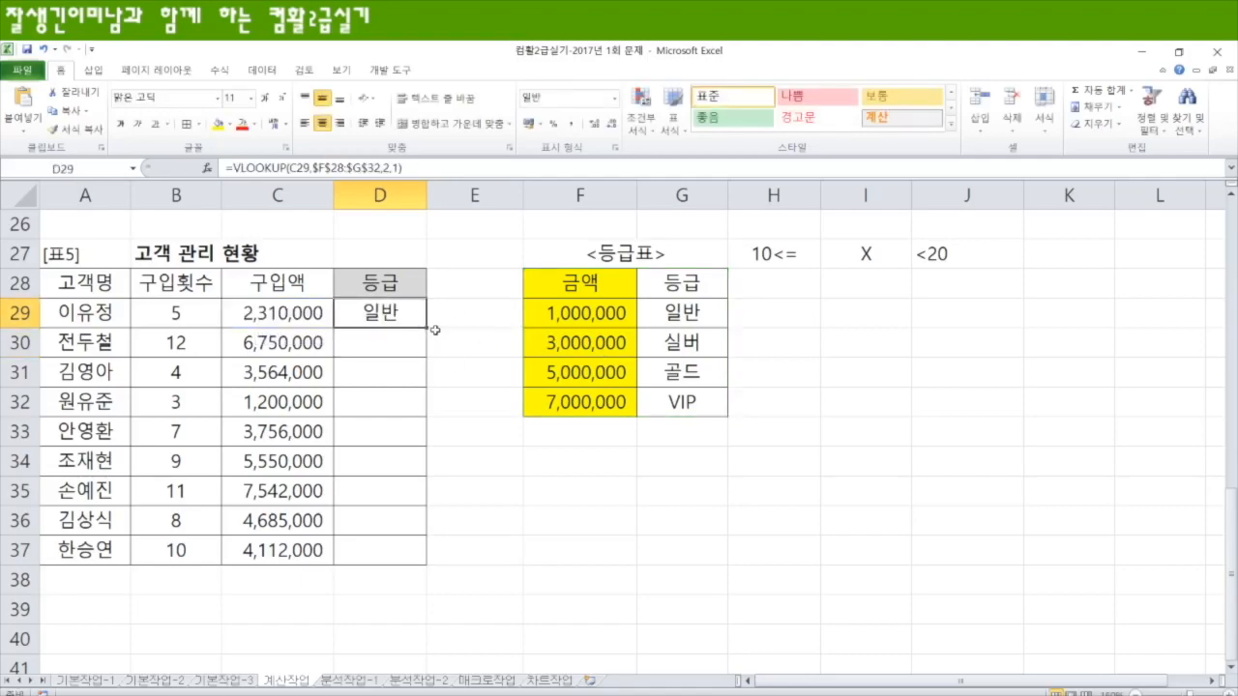
Step: Copy the VLOOKUP grade formula from D29 down through D37
drag(427, 327, 423, 578)
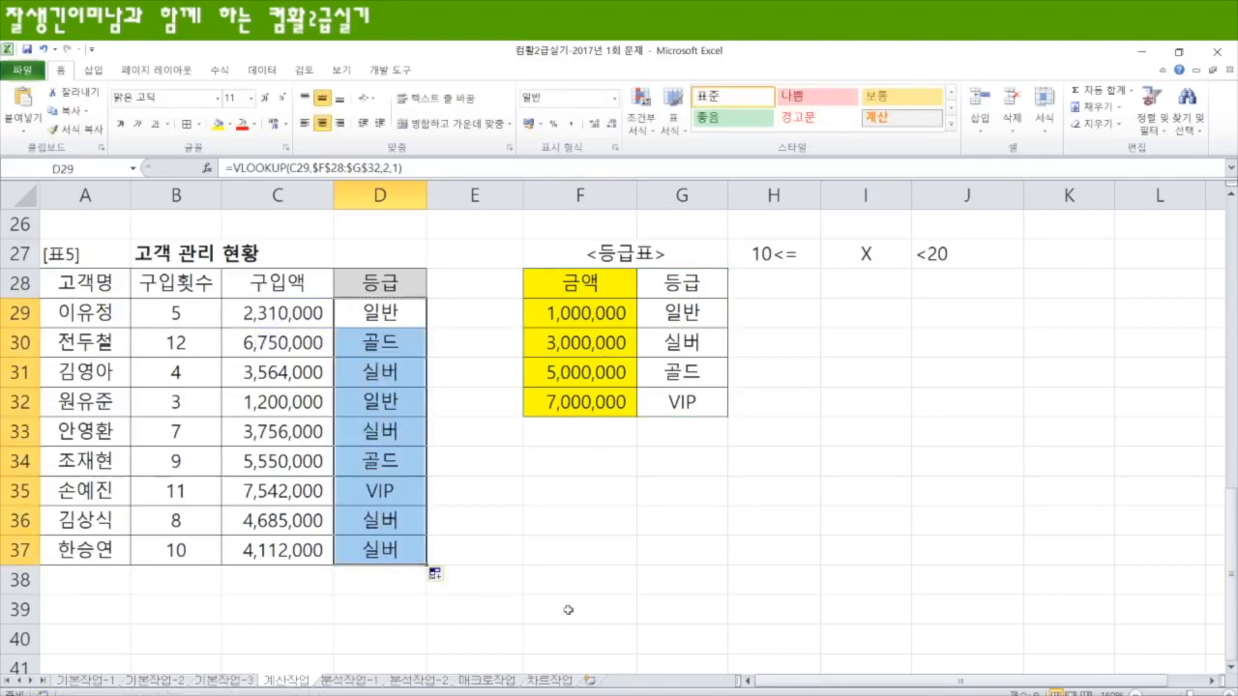
Step: Insert a blank column between the 금액 and 등급 columns of the 등급표
drag(696, 285, 691, 397)
click(679, 196)
right_click(677, 200)
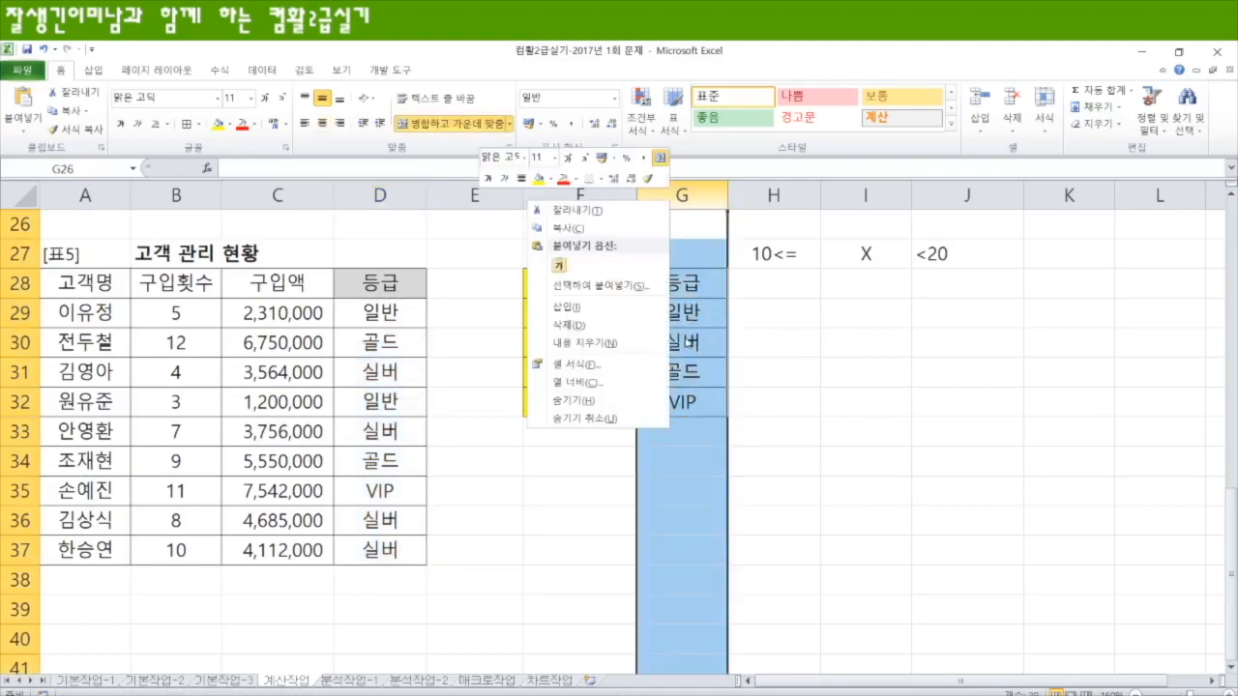
click(585, 301)
click(875, 491)
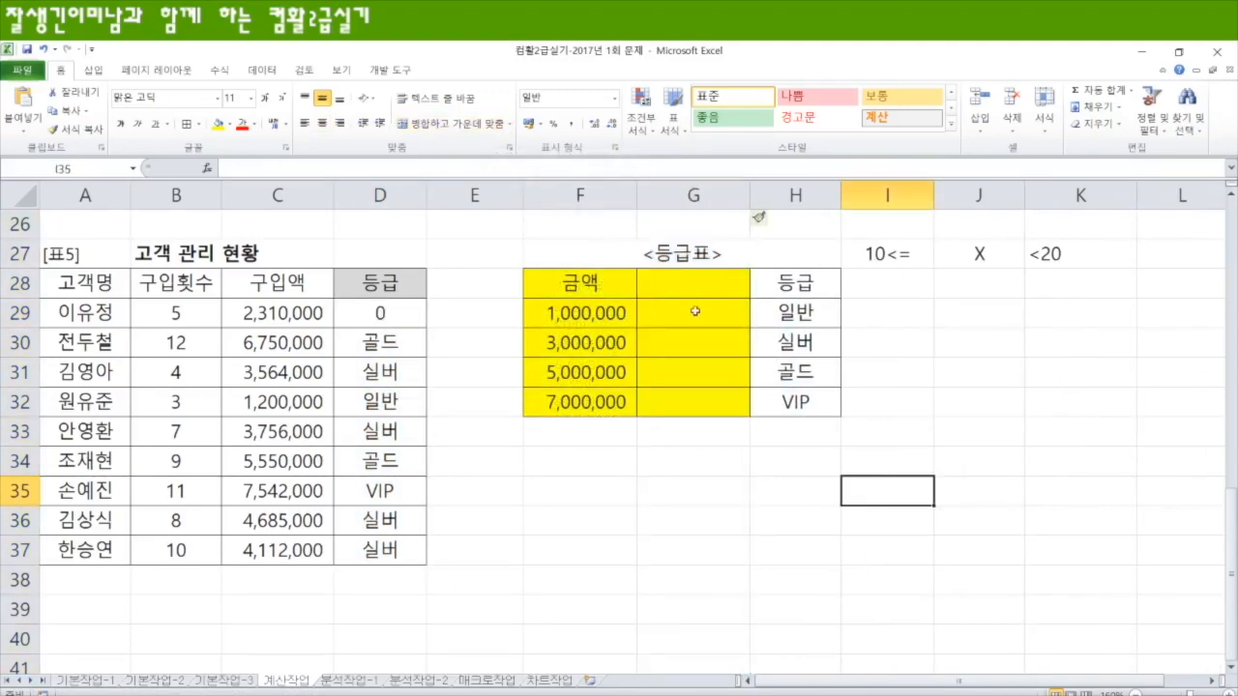
Step: Remove the blank column G inserted inside the 등급표
drag(565, 282, 807, 402)
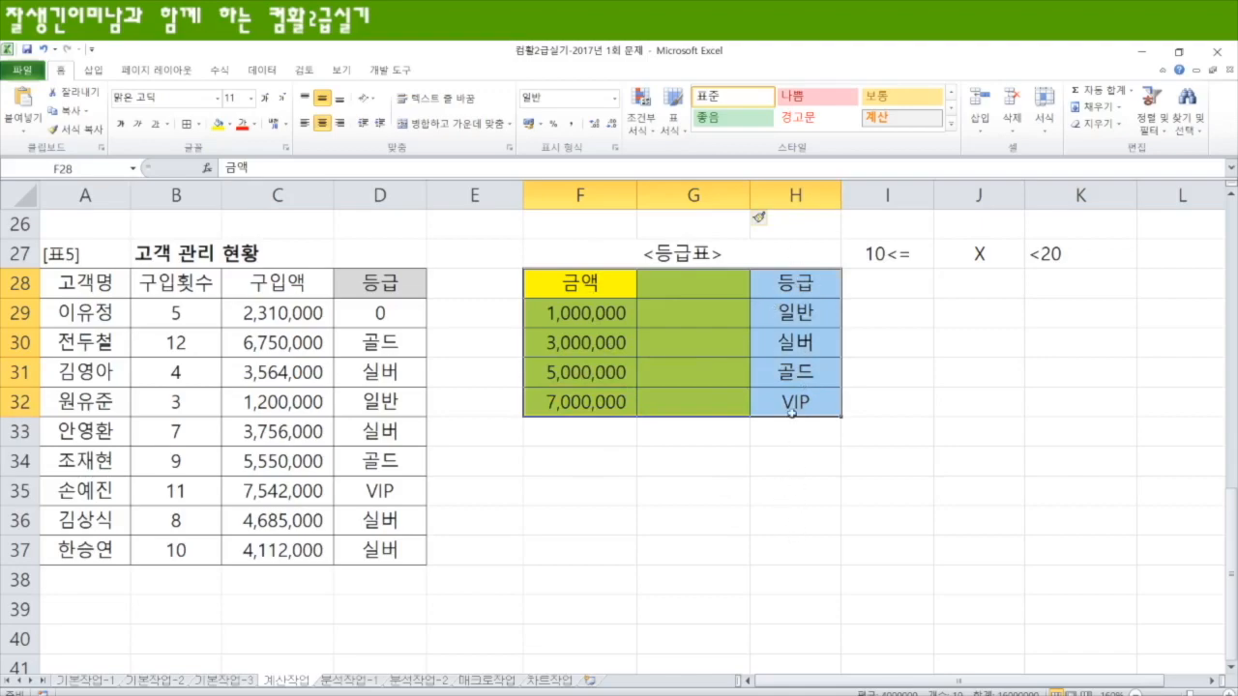
right_click(690, 194)
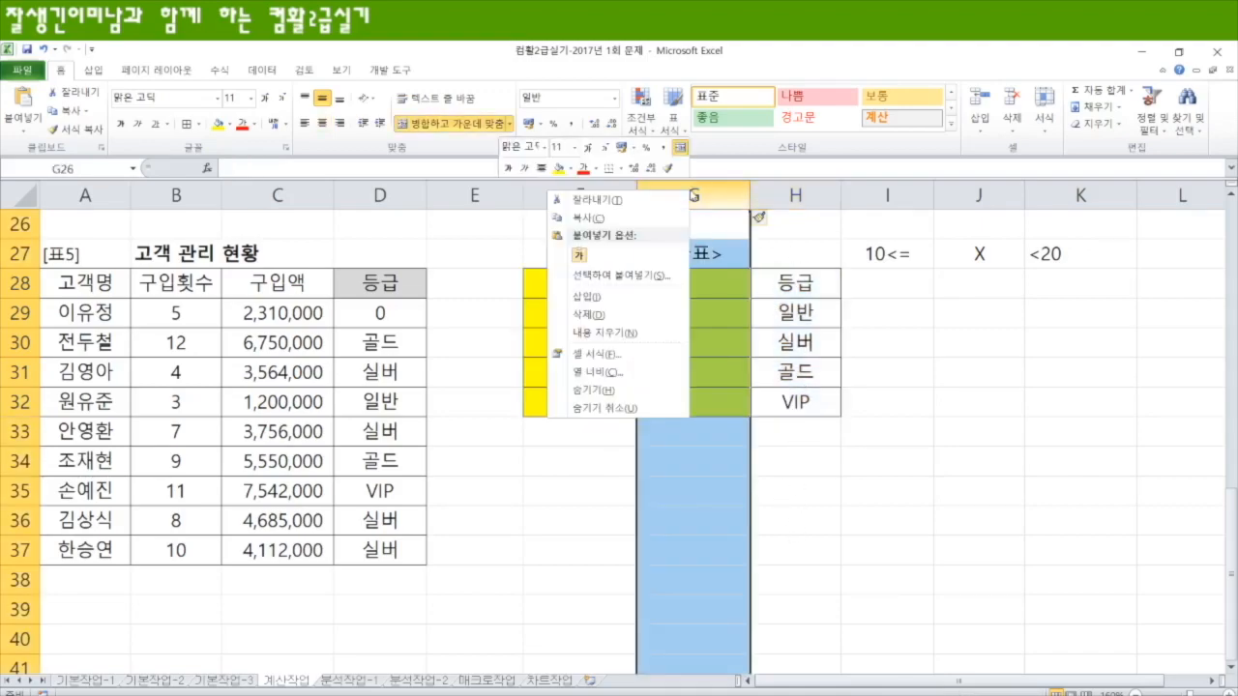
click(594, 315)
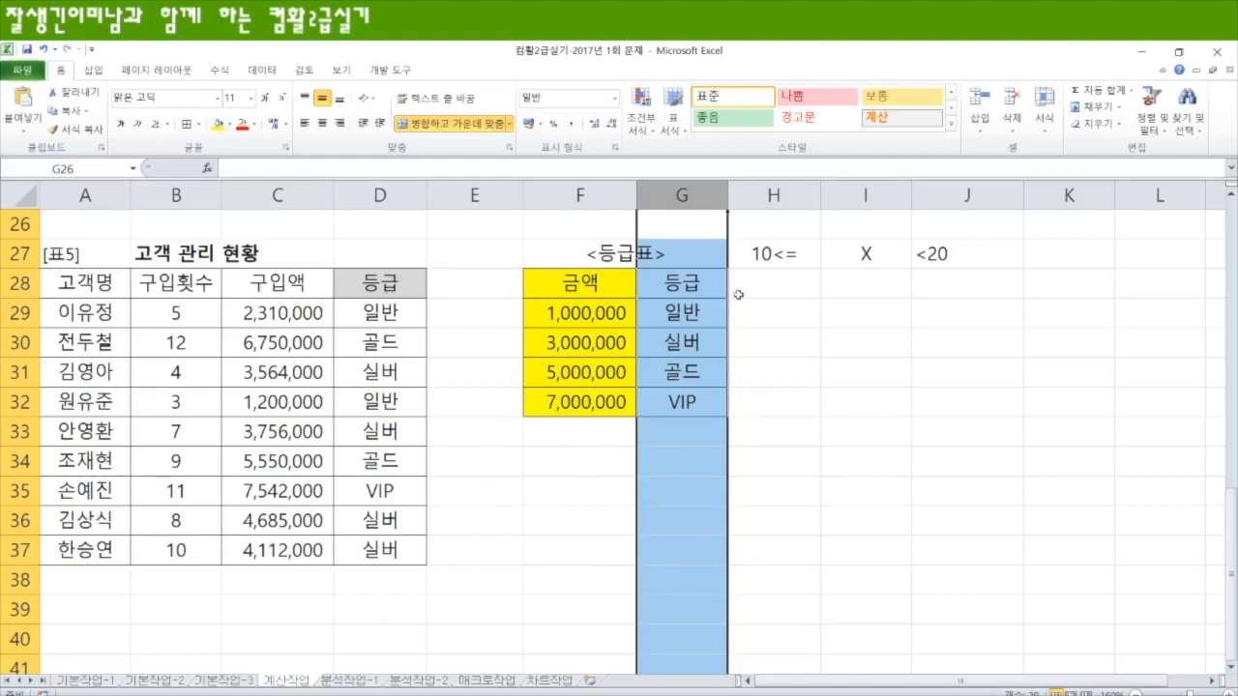
Step: Copy the 금액 cells F28:F32 to H28:H32, directly after the 등급 column
drag(588, 283, 586, 403)
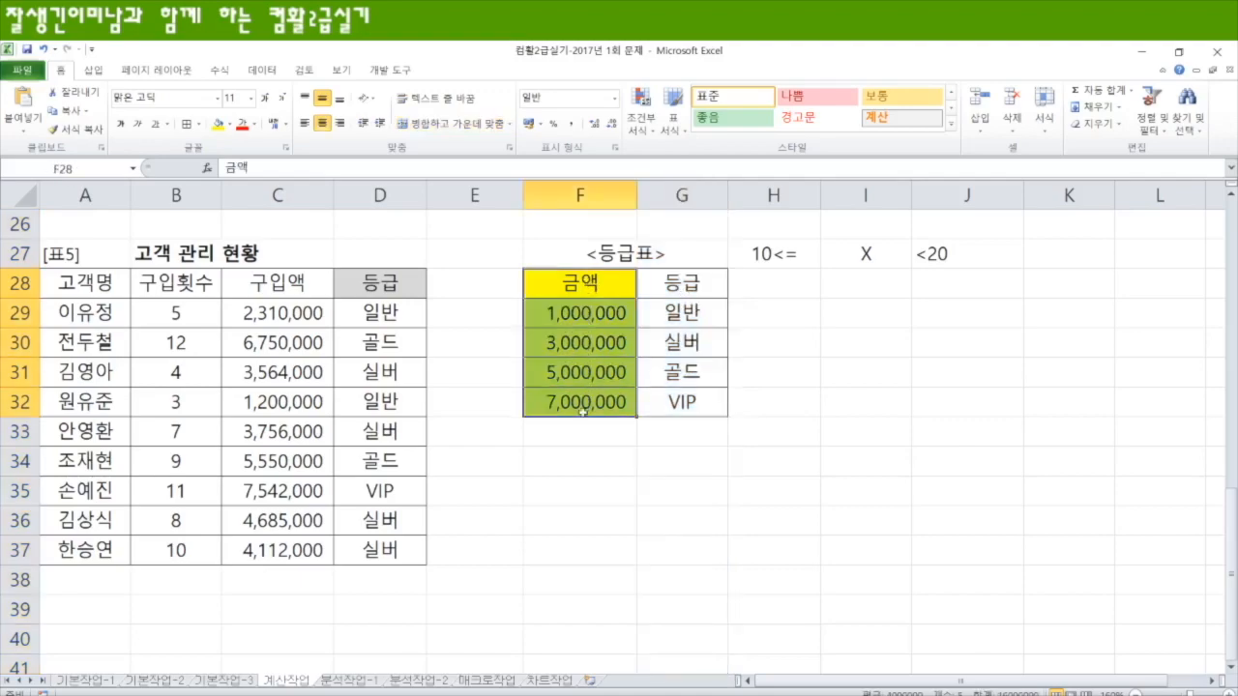
key(ctrl+c)
key(Right)
key(Right)
key(ctrl+v)
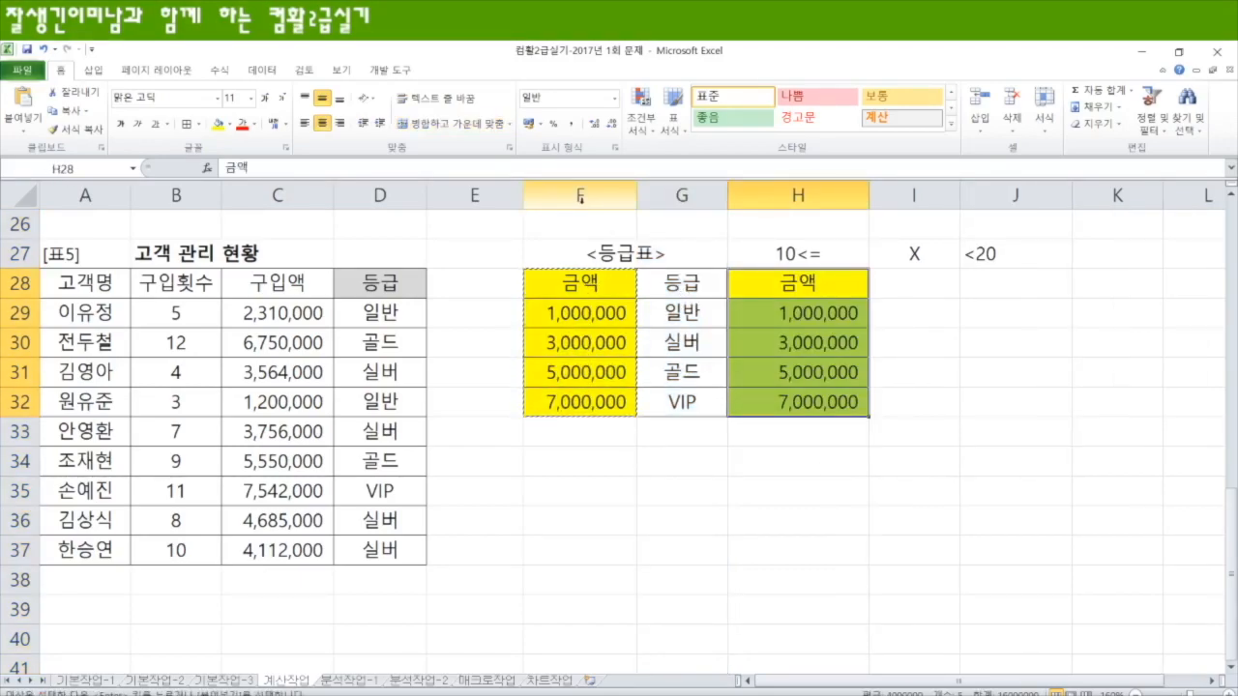
drag(683, 286, 764, 428)
Step: Start a VLOOKUP formula in E29 with the grade in D29 as the lookup value
click(393, 313)
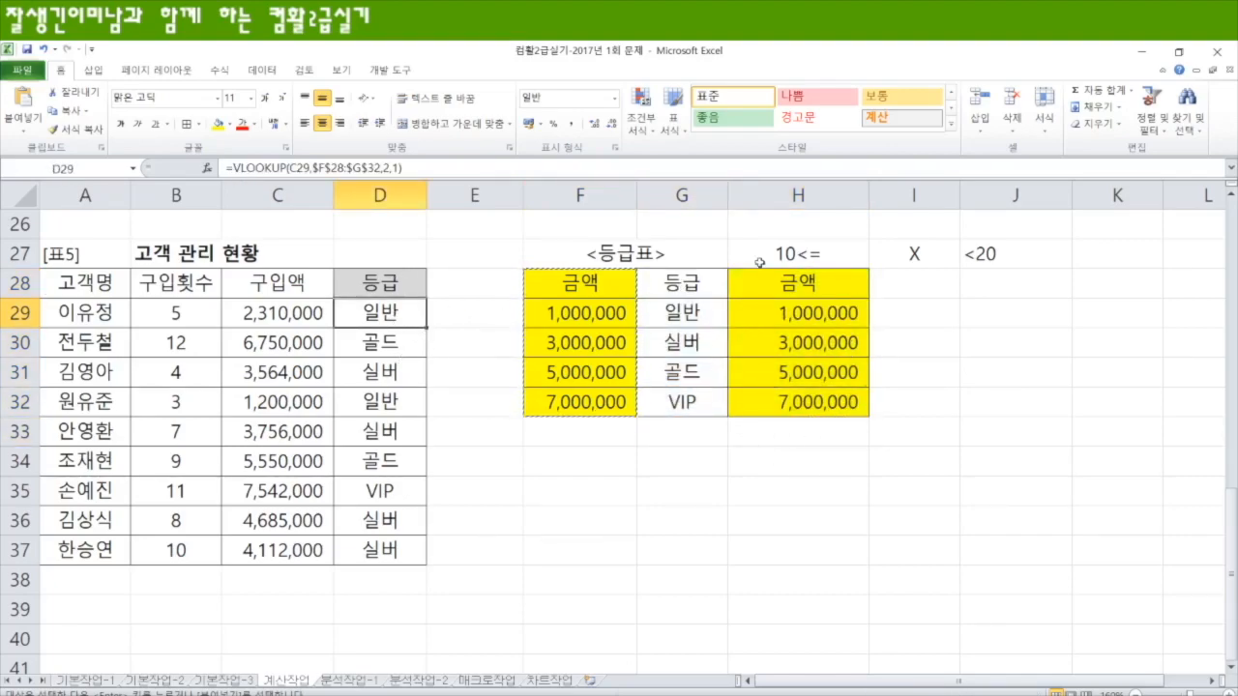
click(476, 320)
text(=vl)
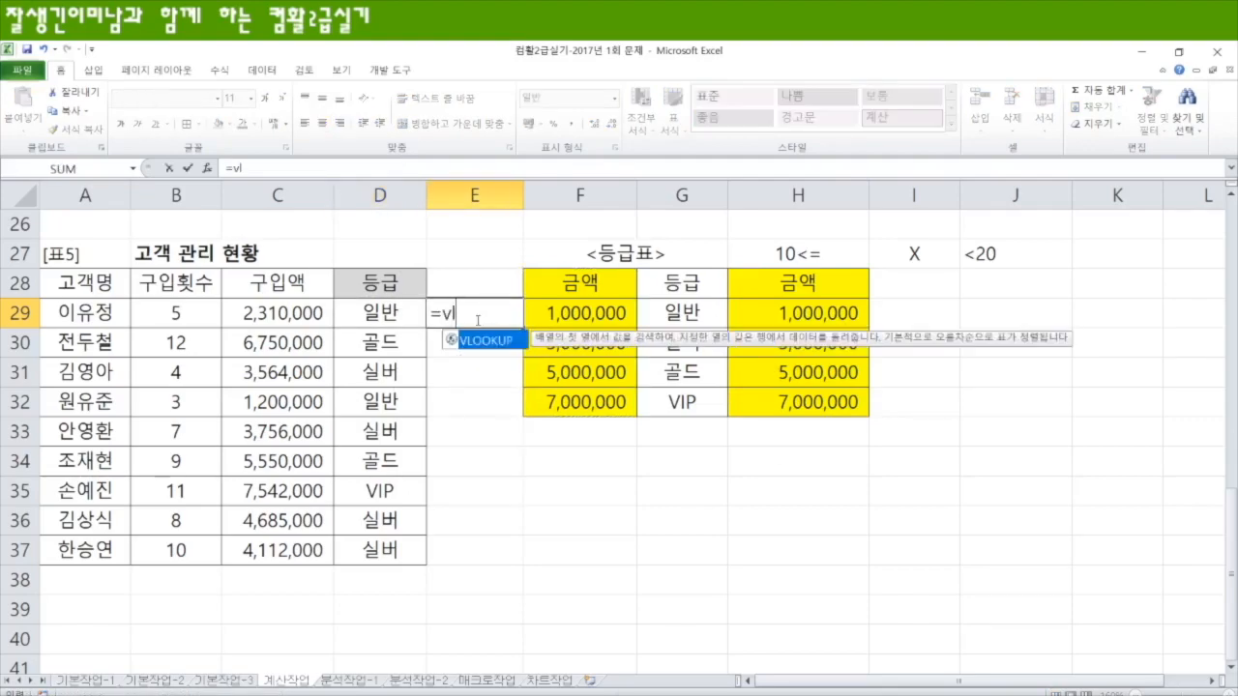
key(Tab)
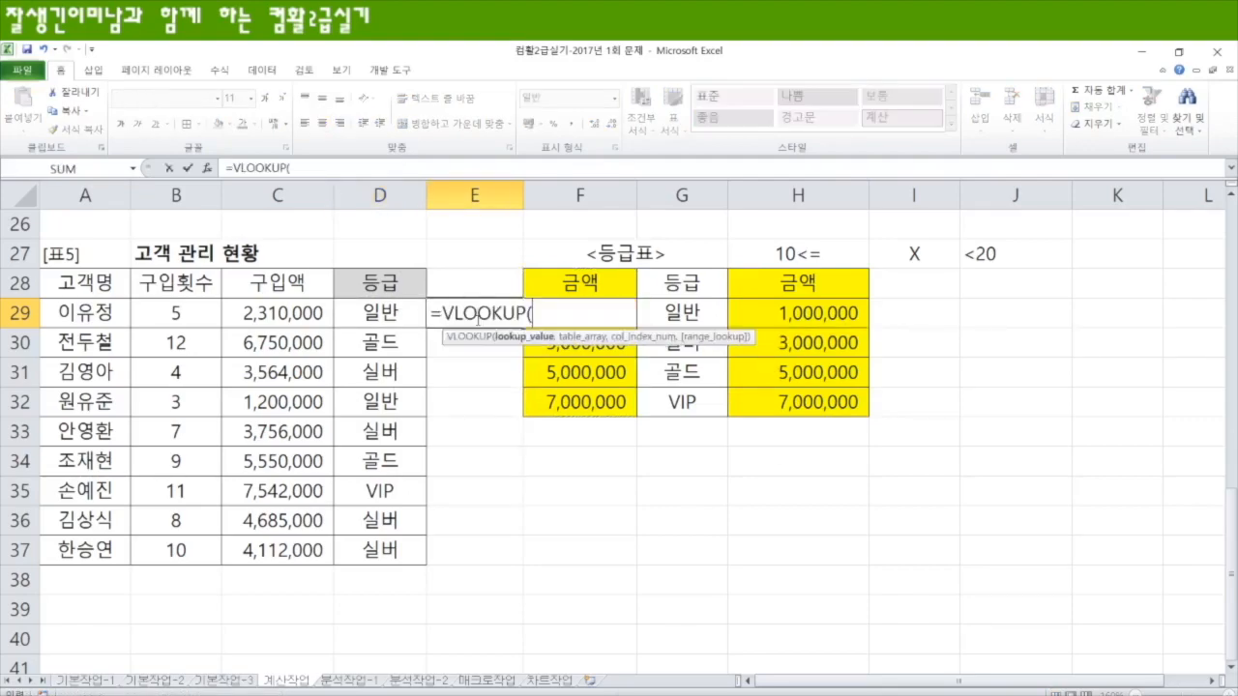
click(365, 312)
text(,)
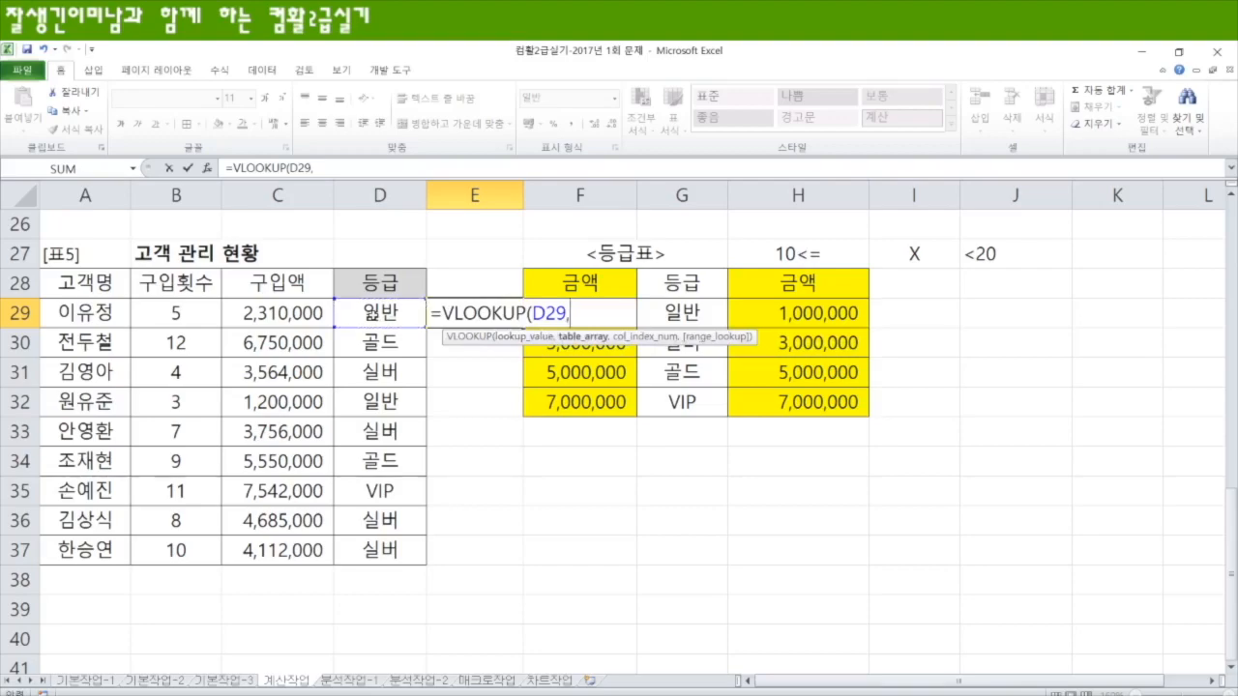
Step: Add the absolute range $G$28:$H$32 as the table array and 2 as the column index
click(681, 282)
drag(677, 283, 861, 410)
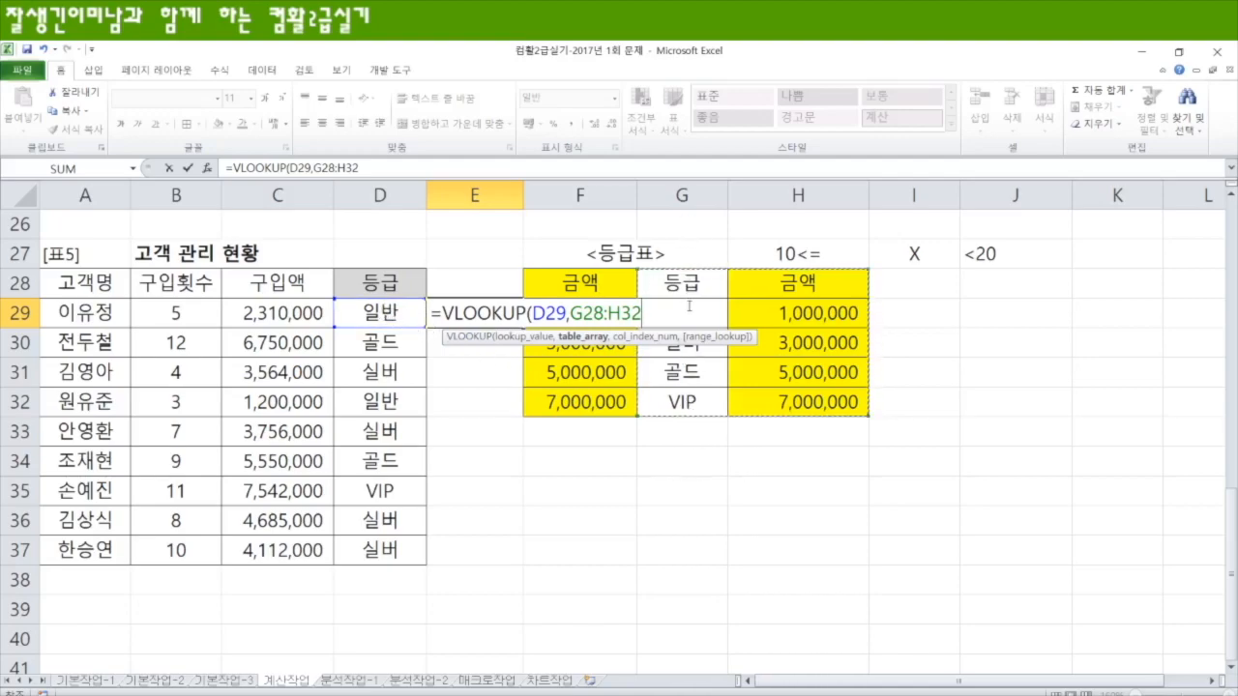
key(F4)
text(,)
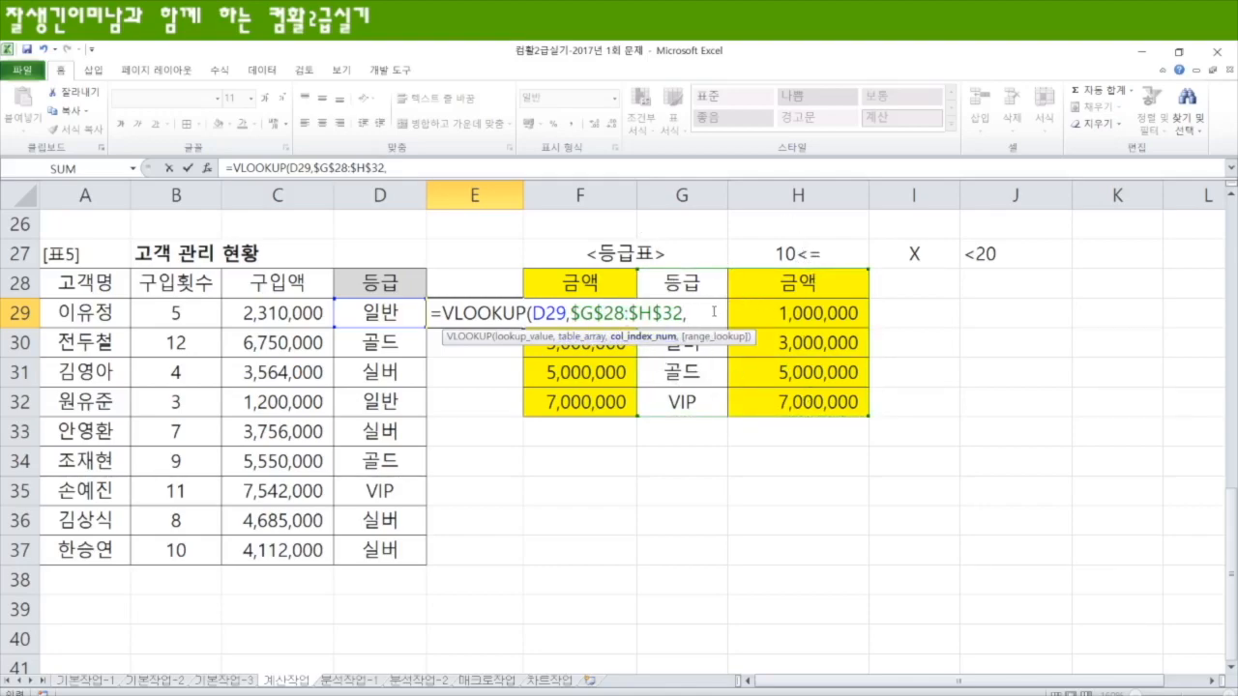
text(2)
scroll(804, 366, up, 9)
text(,)
Step: Finish the E29 formula with range lookup 0 for an exact match and copy it down through E37
scroll(803, 521, down, 8)
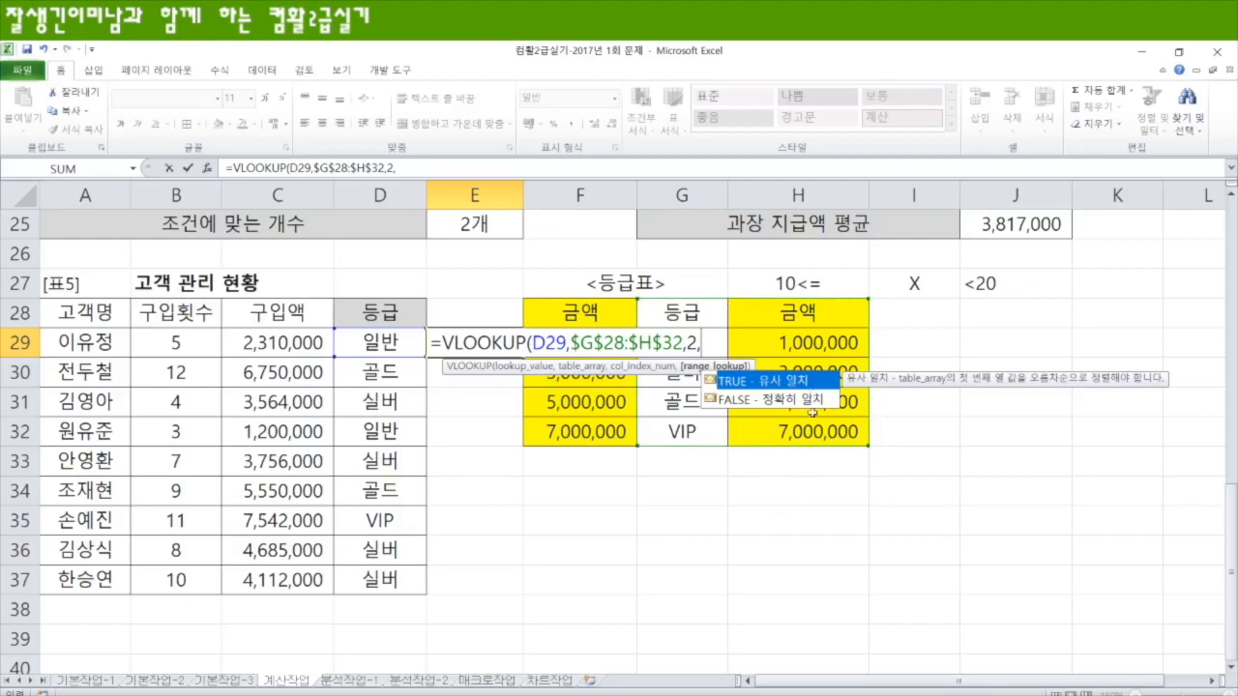
text(0))
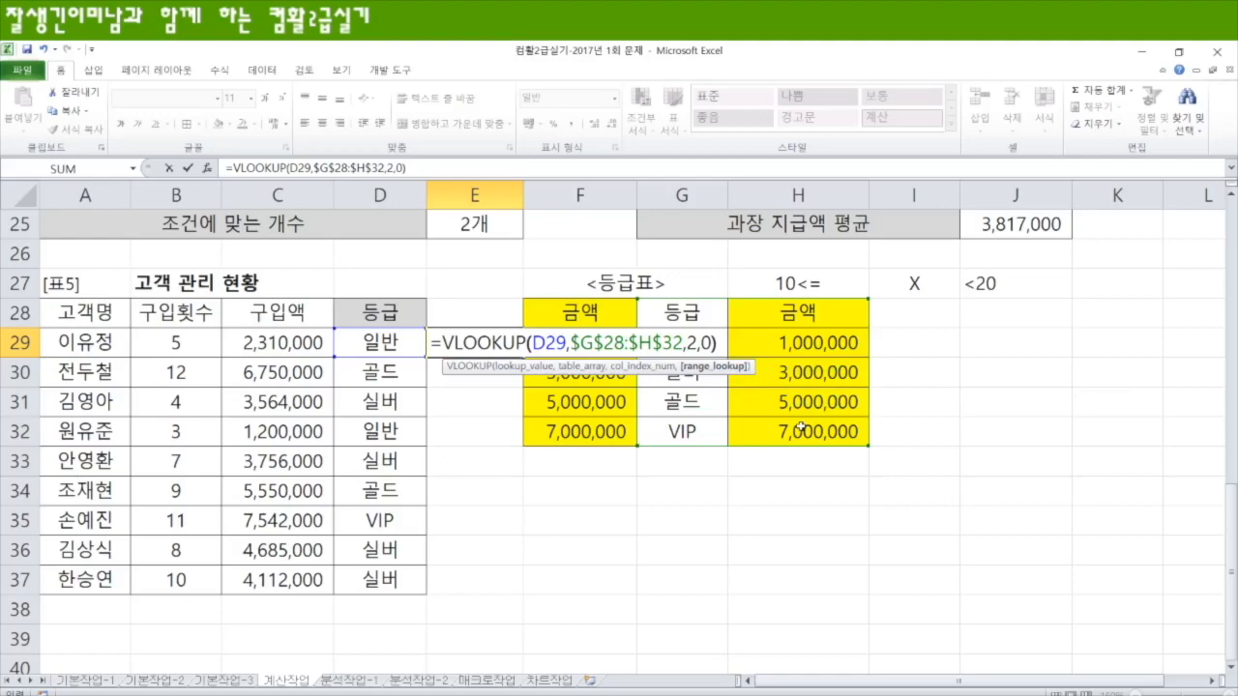
key(Return)
click(493, 343)
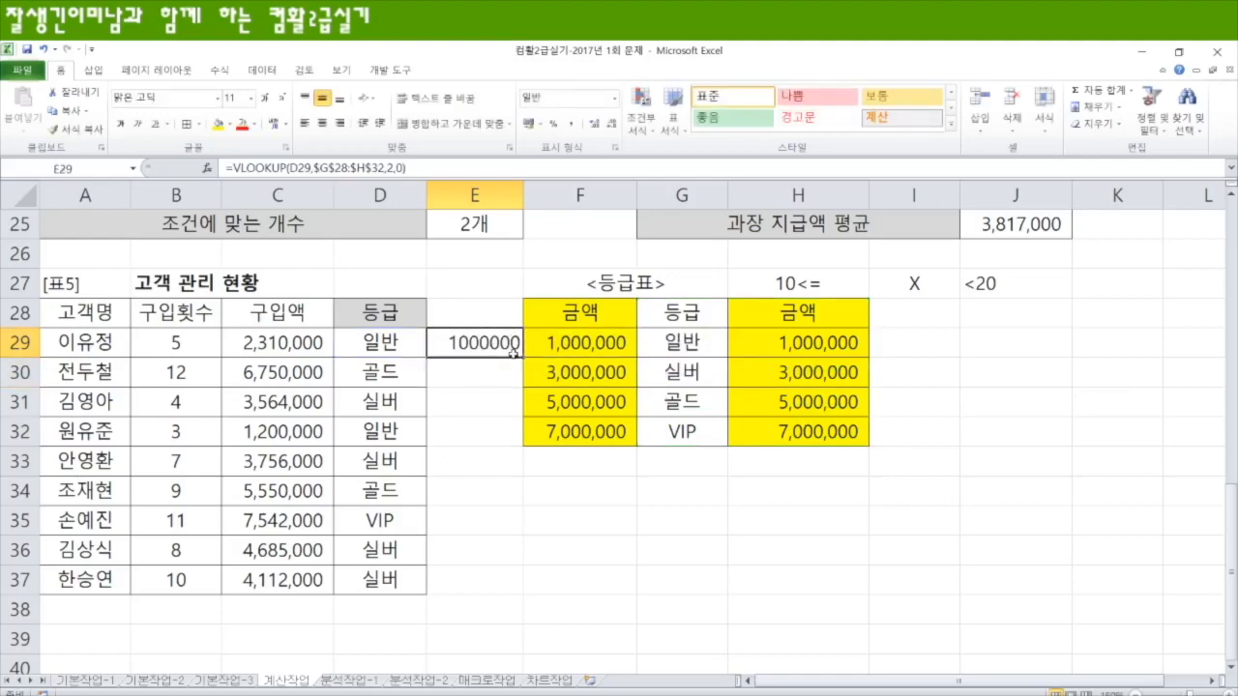
drag(523, 356, 498, 598)
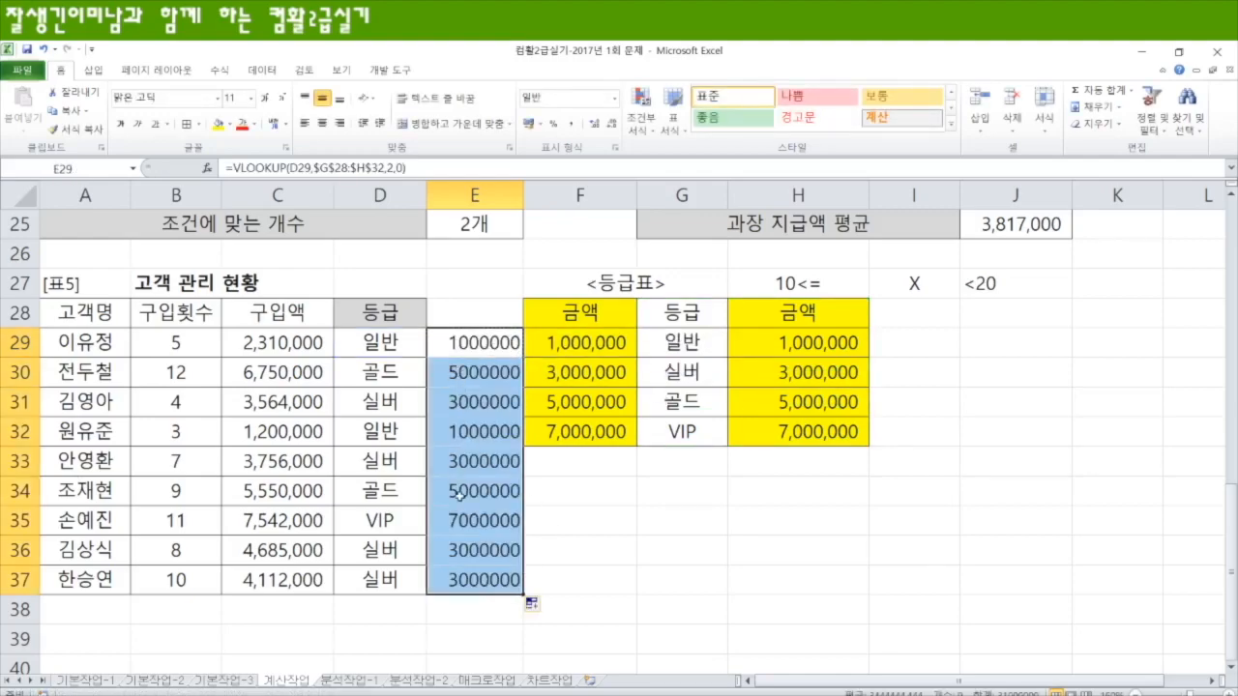
Step: Compare the lookup values in C29 and D29 with the 금액 and 등급 key columns of the lookup table
click(290, 343)
drag(551, 350, 570, 433)
drag(683, 340, 682, 432)
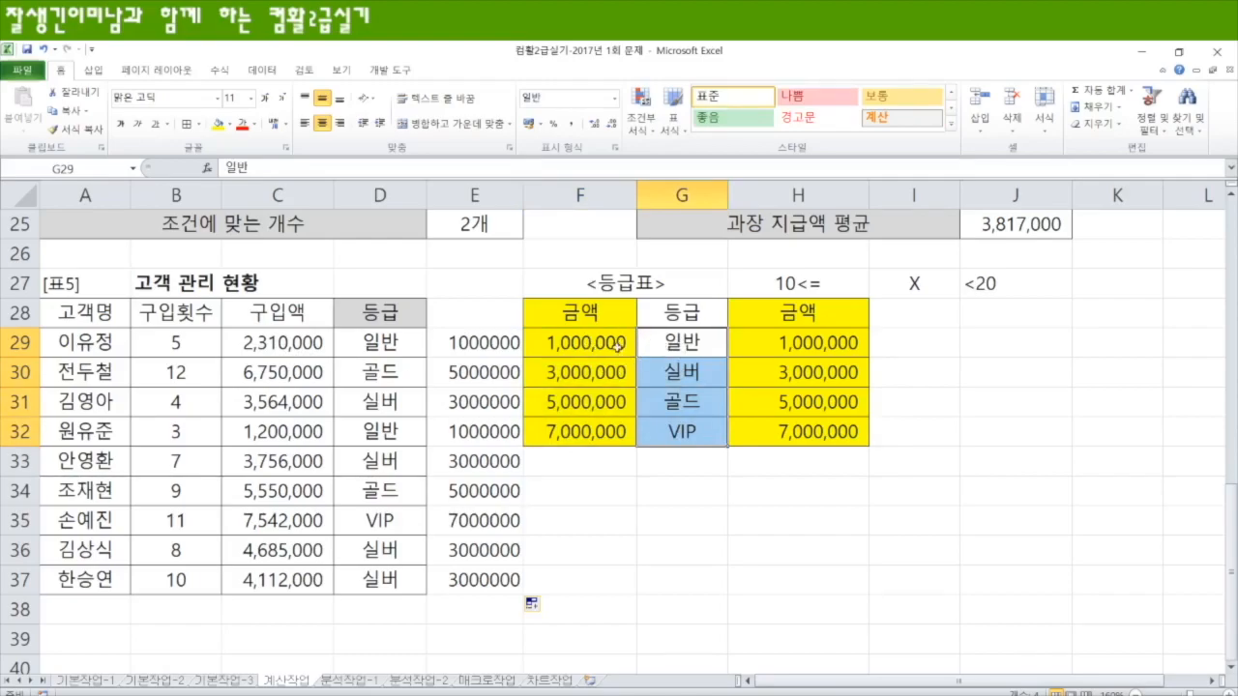
click(400, 348)
drag(671, 323, 783, 438)
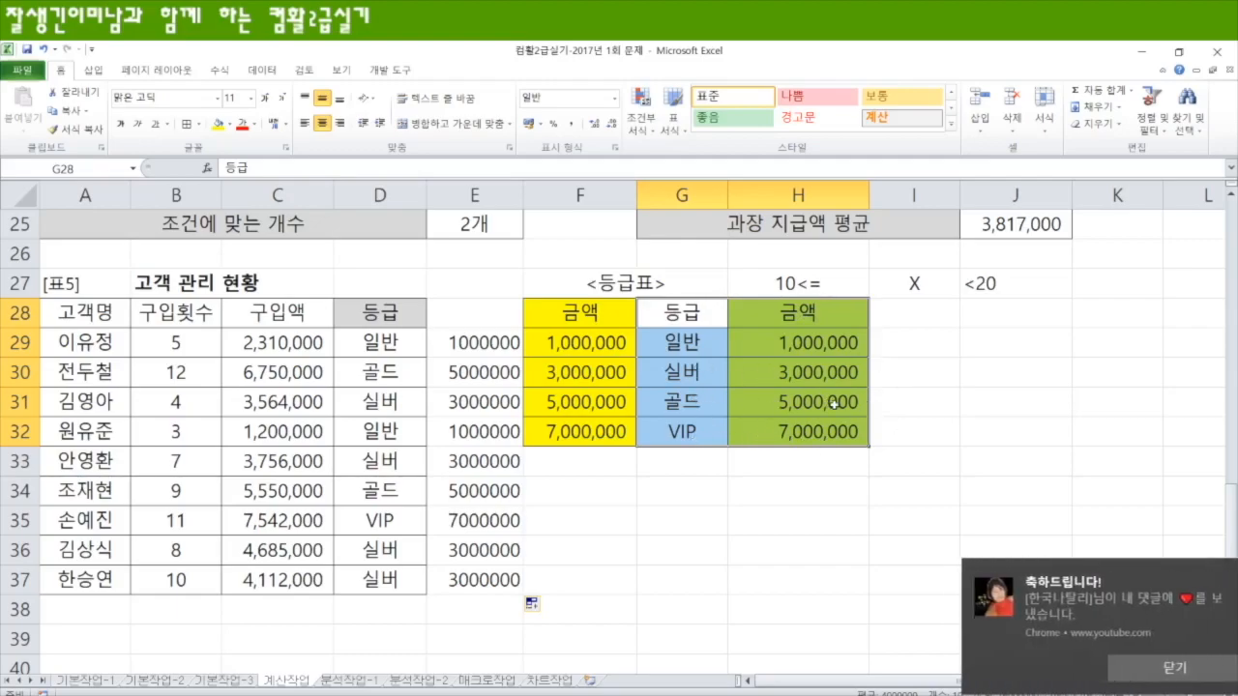
click(1147, 677)
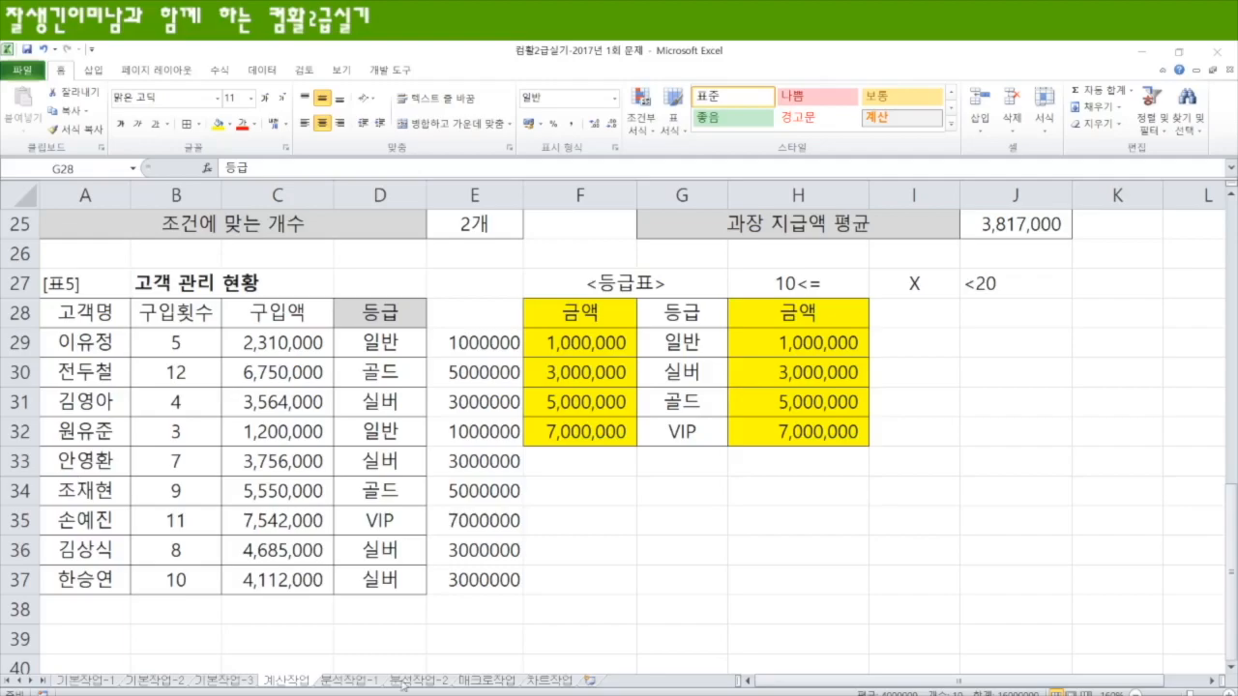
Step: Open the 분석작업-1 sheet with the 1학년 중간고사 성적 현황 table
click(359, 685)
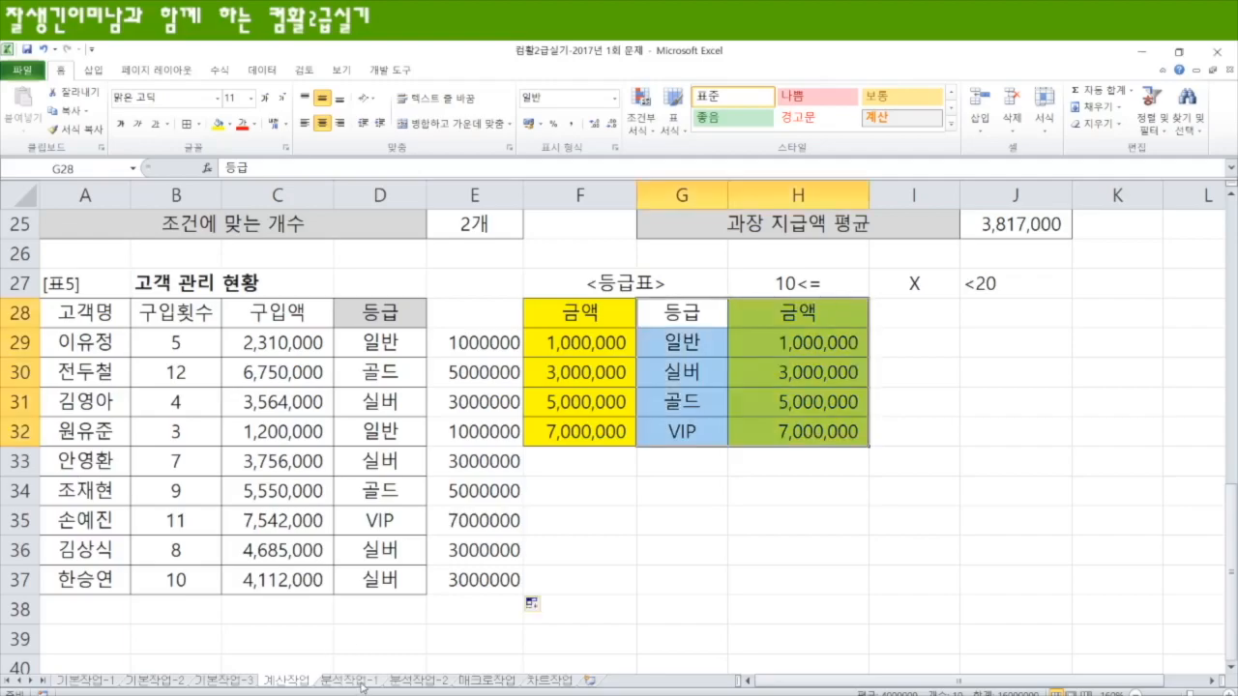
click(359, 685)
scroll(562, 345, down, 1)
scroll(562, 345, up, 1)
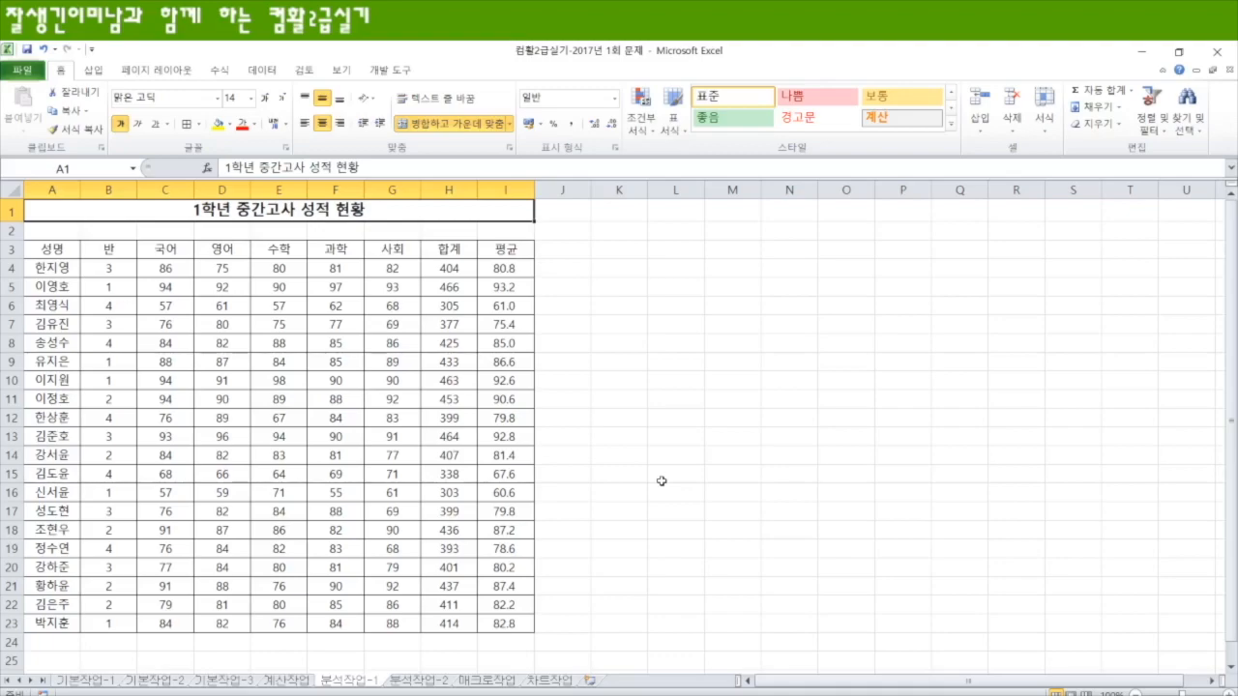
Step: Sort the grade table A3:I23 by the 반 column in ascending order
drag(54, 250, 509, 623)
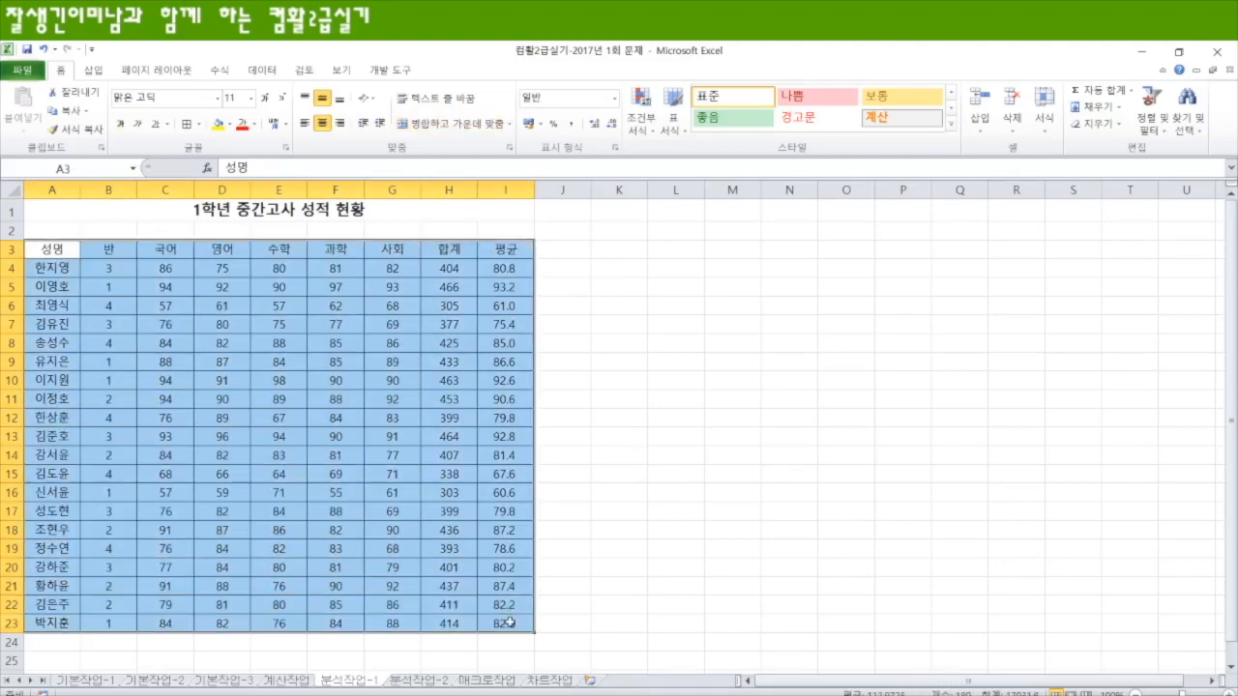
click(280, 70)
click(320, 108)
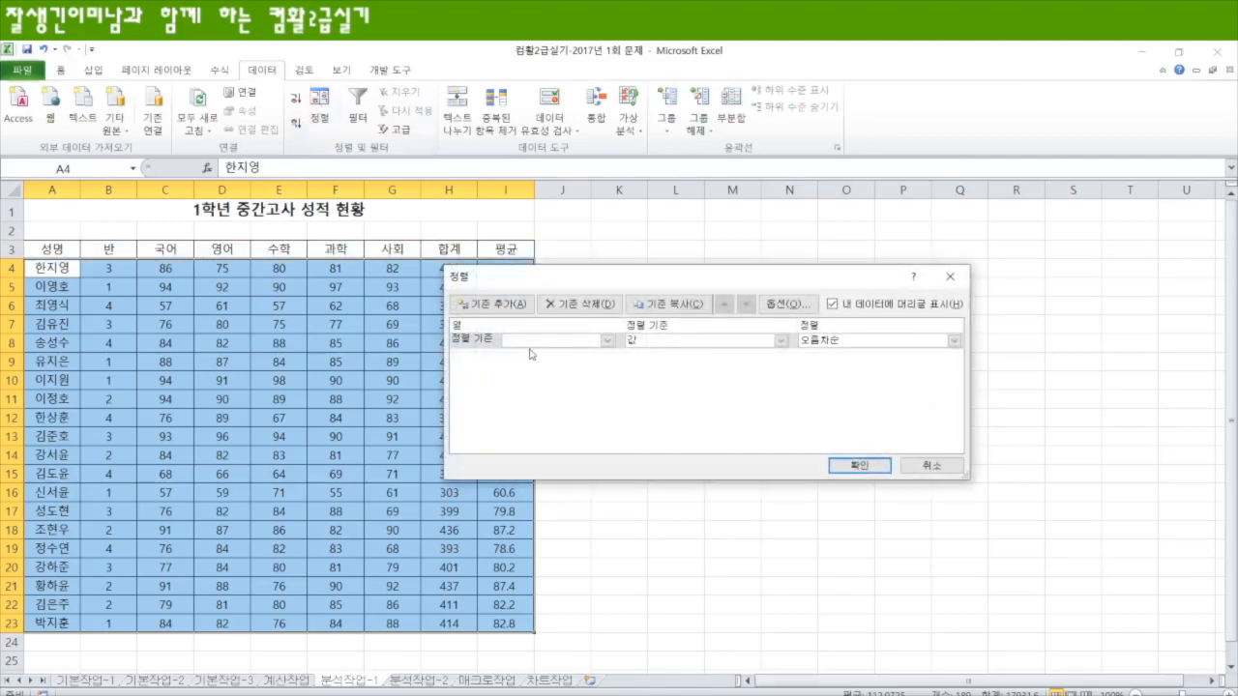
click(607, 341)
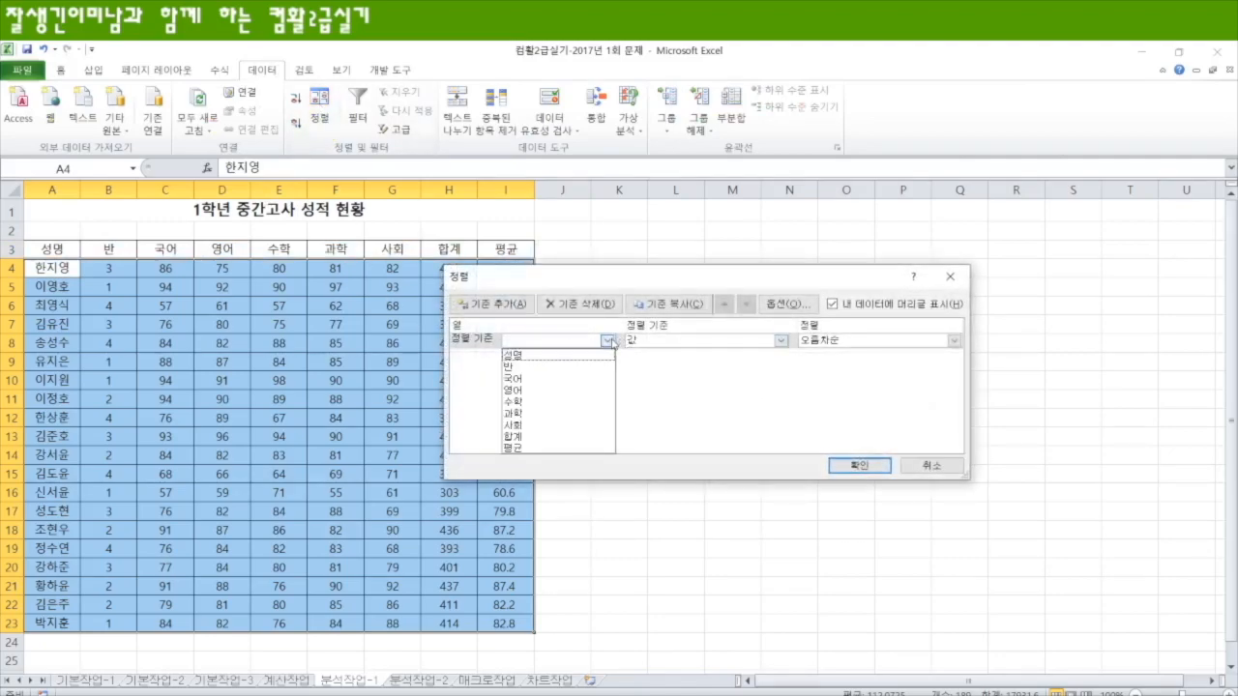
click(544, 367)
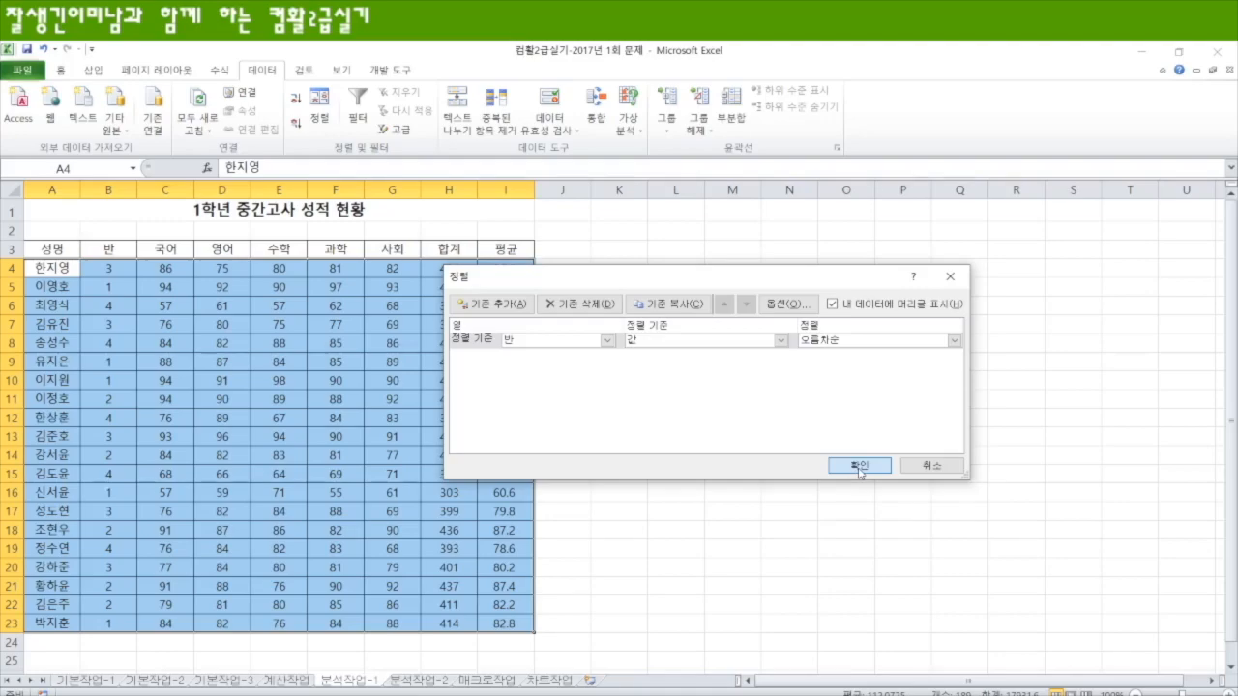
click(858, 466)
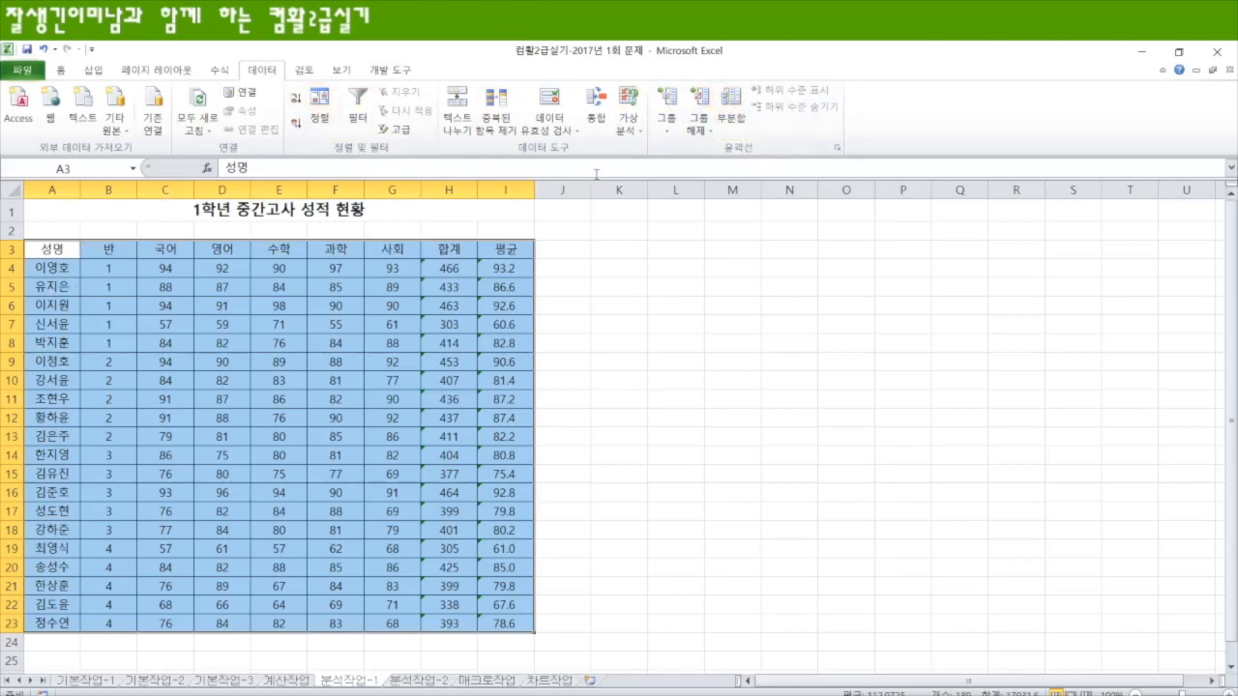
Step: Start a subtotal on the sorted grade table, grouped by 반, and dismiss the browser notification
click(738, 105)
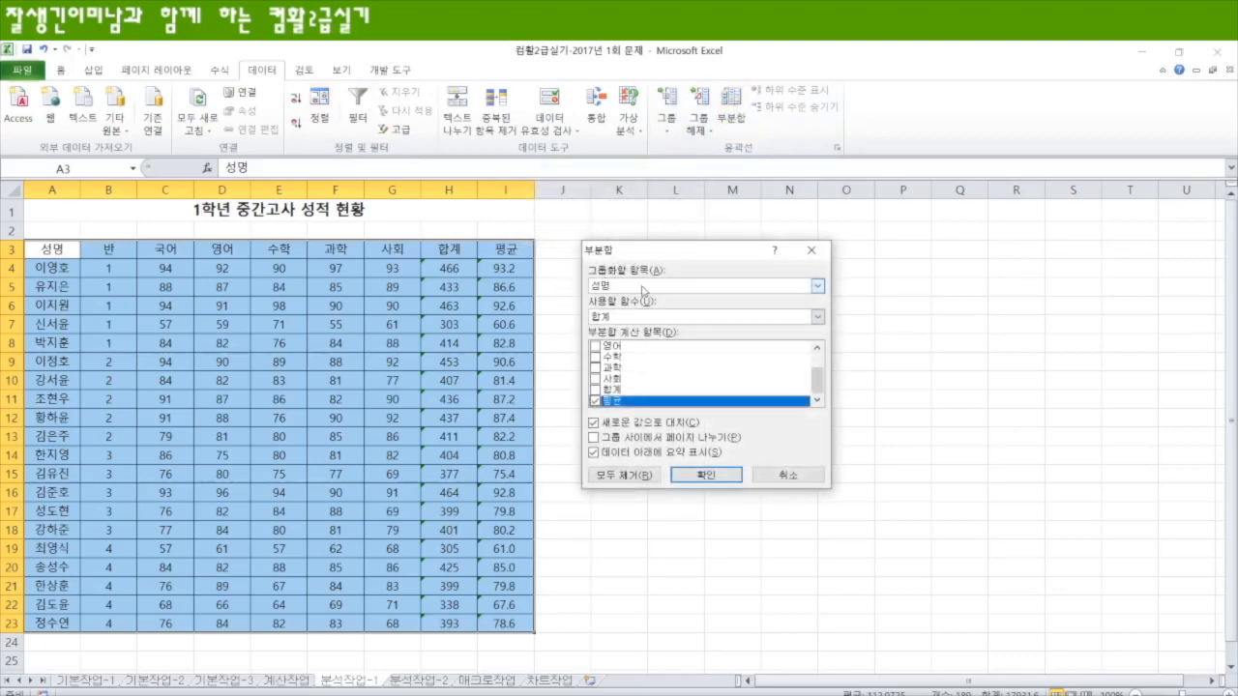
drag(660, 258, 439, 218)
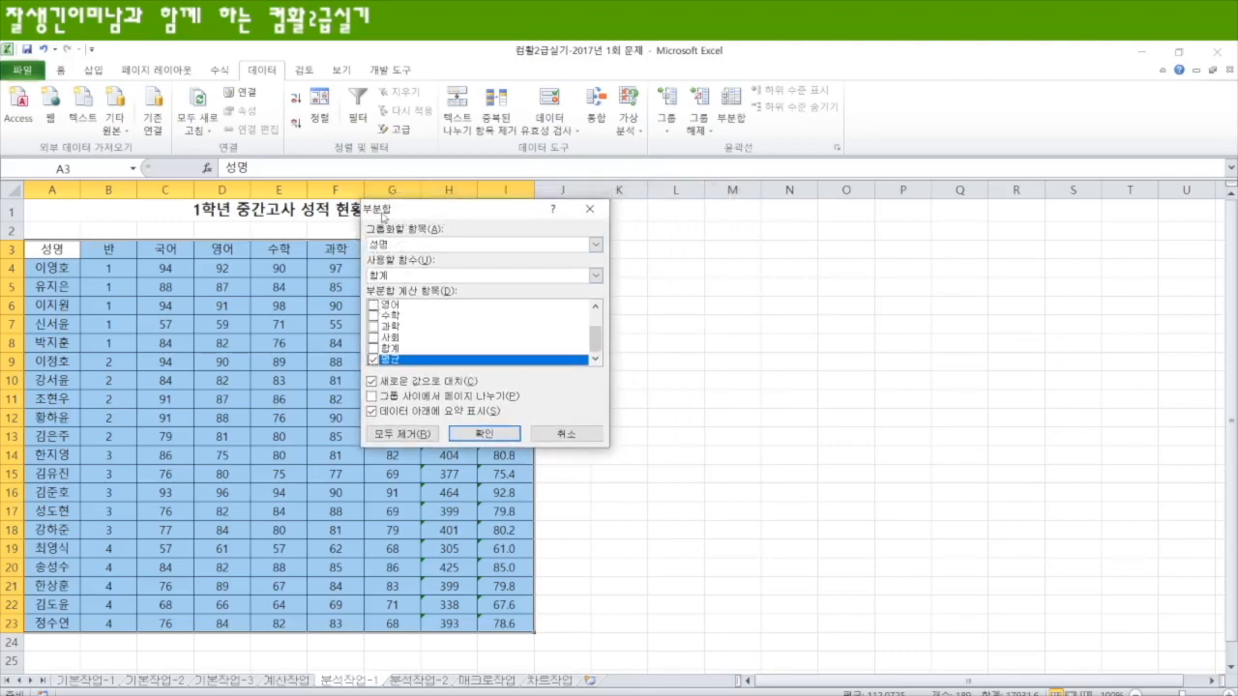
click(596, 245)
click(452, 266)
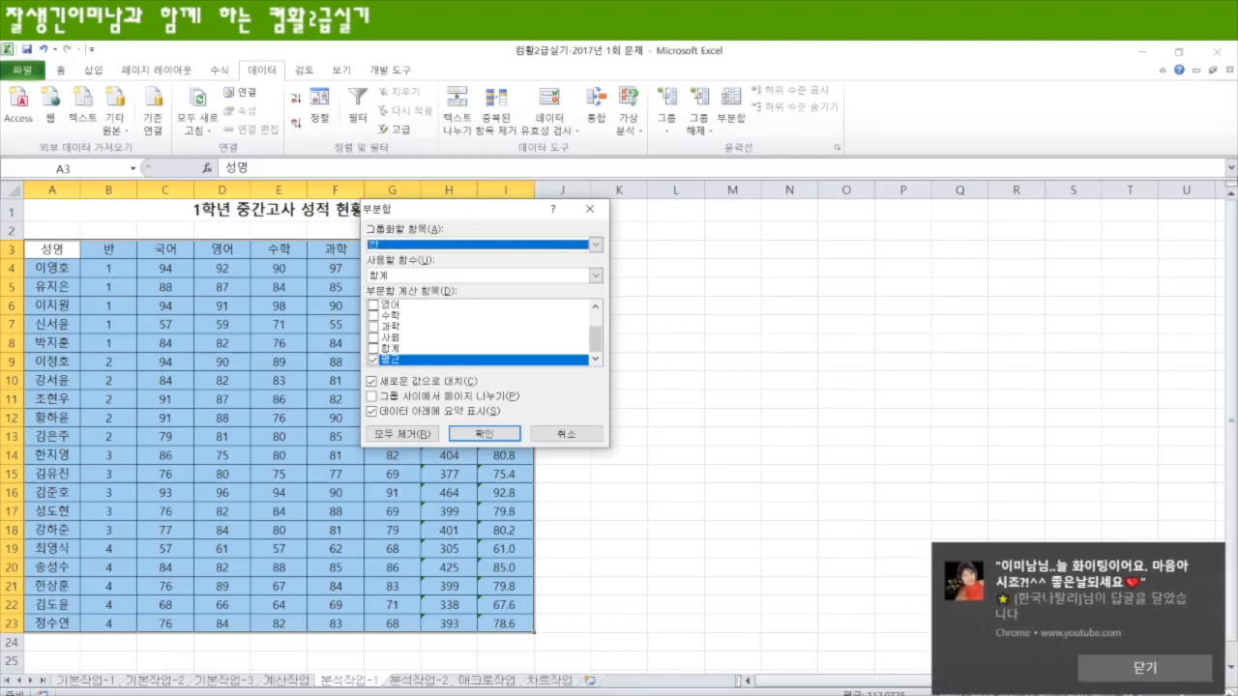
click(1160, 669)
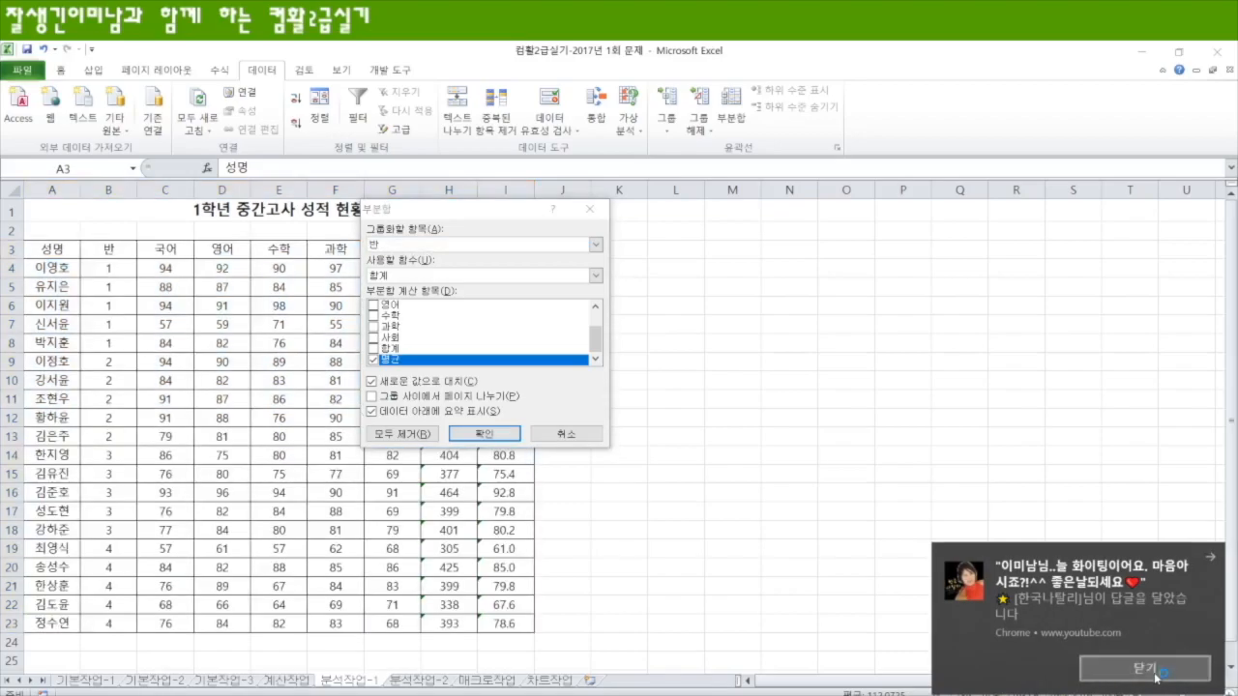
click(244, 319)
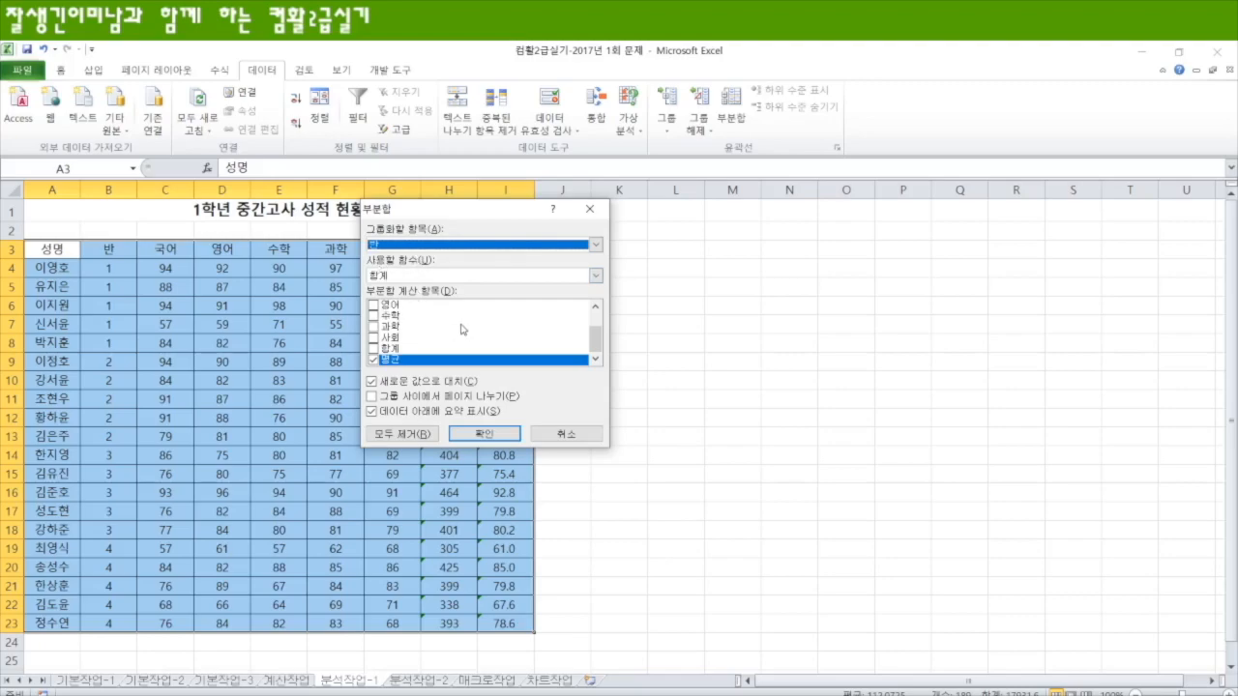
Step: Apply the 합계 subtotal to 국어, 영어, 수학, 과학 and 사회, leaving out 평균
drag(593, 336, 599, 323)
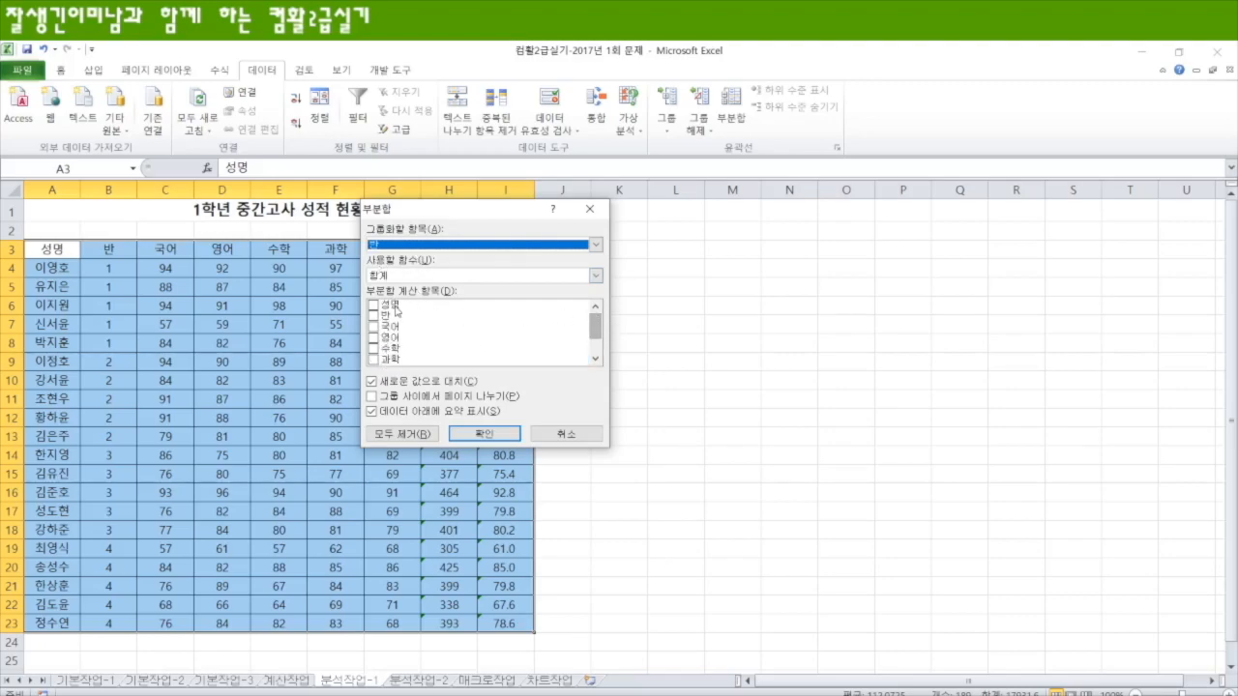
click(373, 327)
click(373, 338)
click(374, 348)
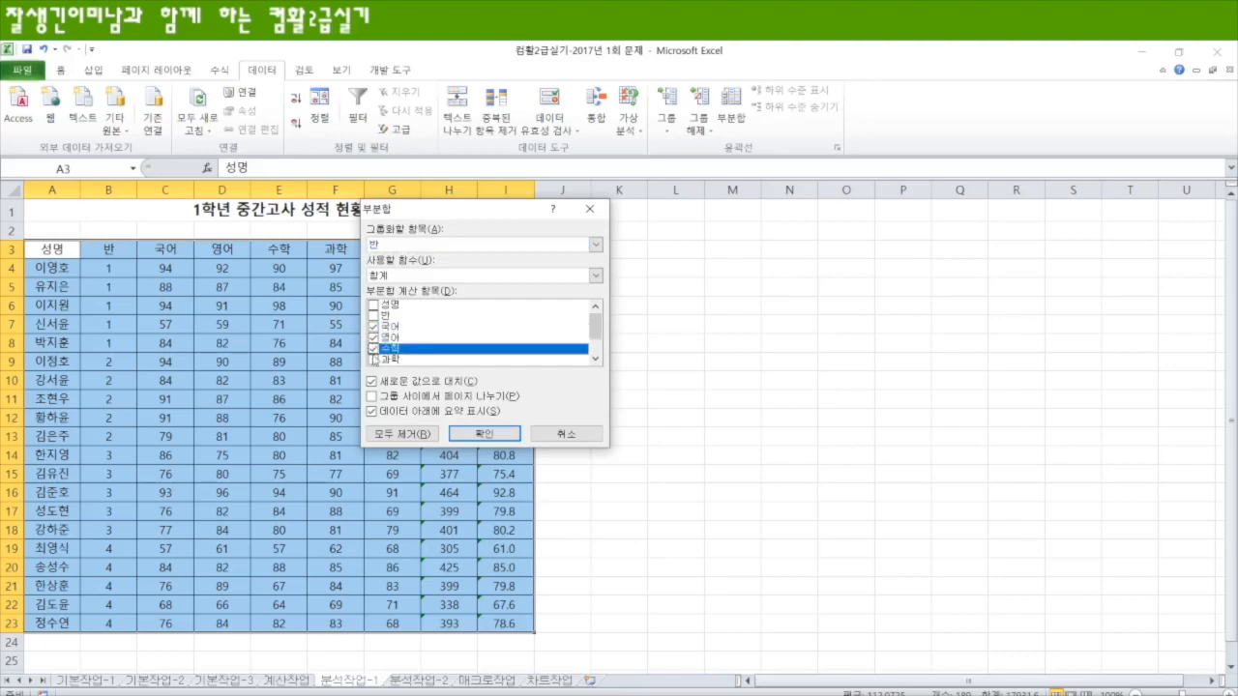
click(374, 359)
scroll(375, 363, down, 1)
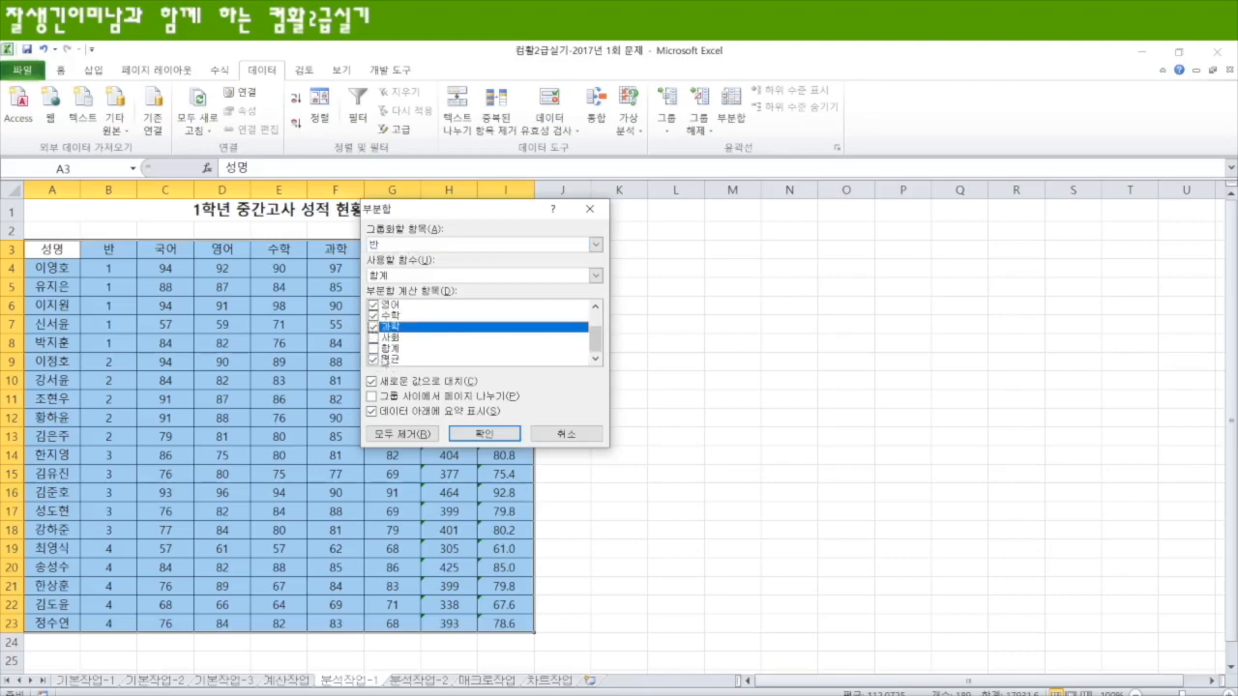
click(373, 338)
click(373, 359)
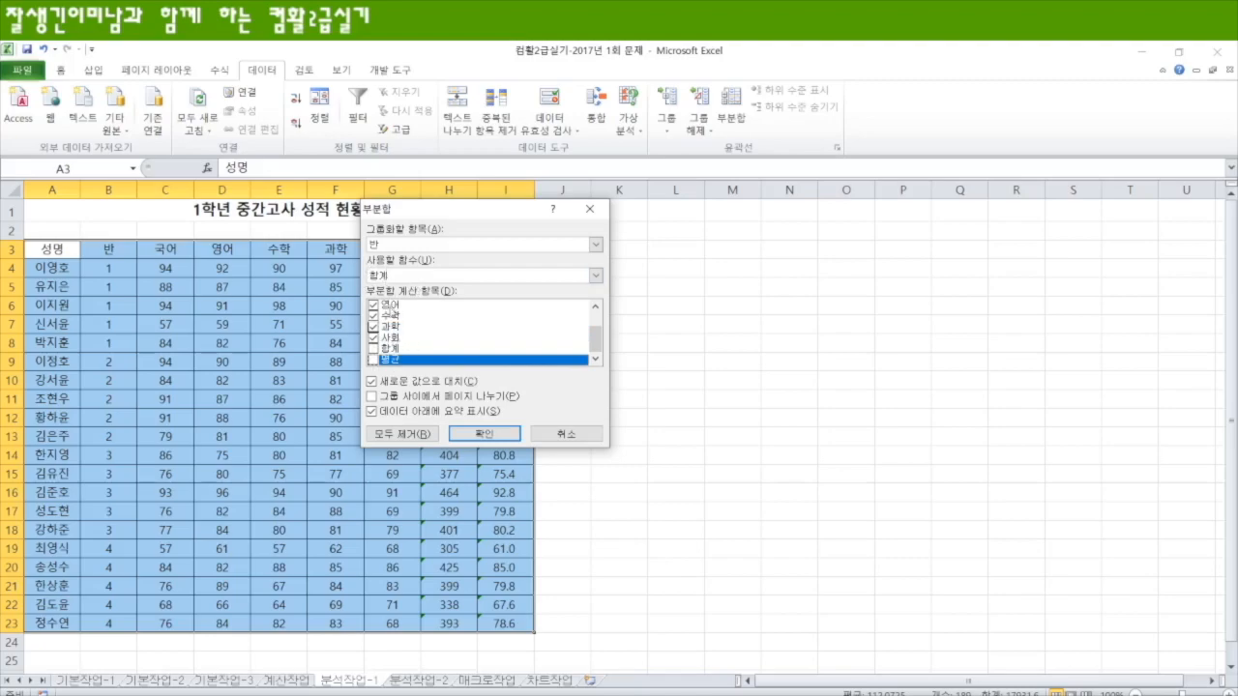
click(486, 434)
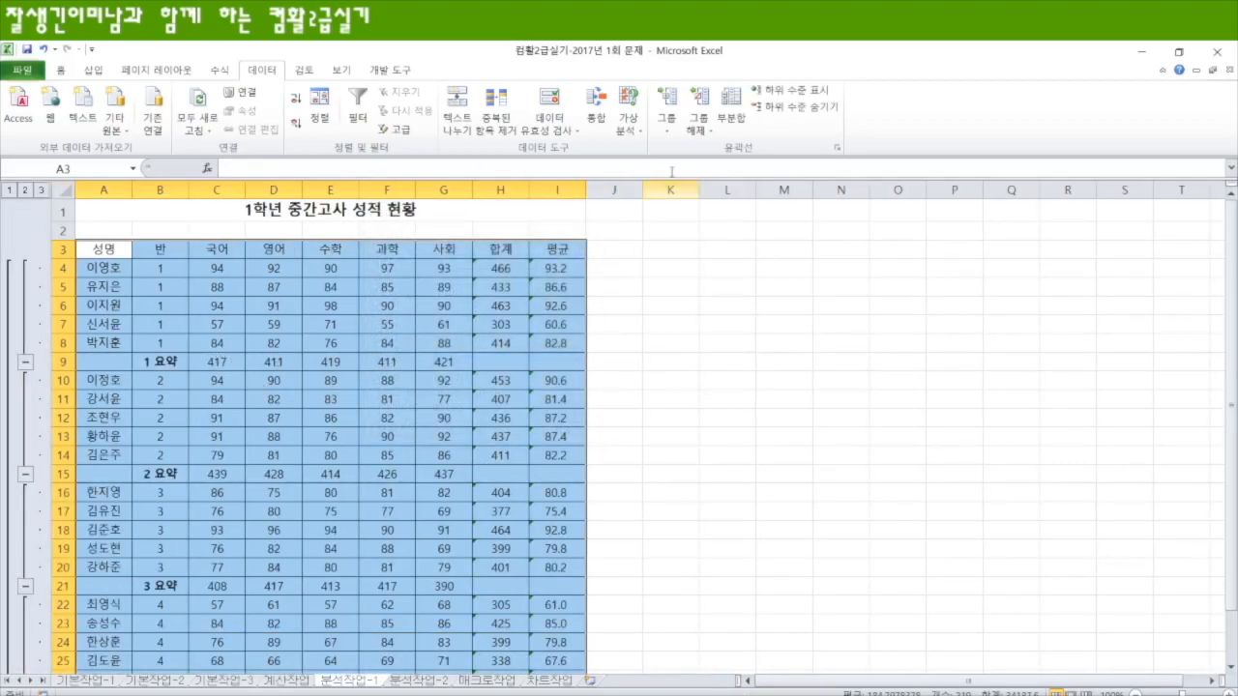
Step: Add a second subtotal by 반 with the 최대값 of 평균 only, without replacing the existing sum subtotals
click(732, 107)
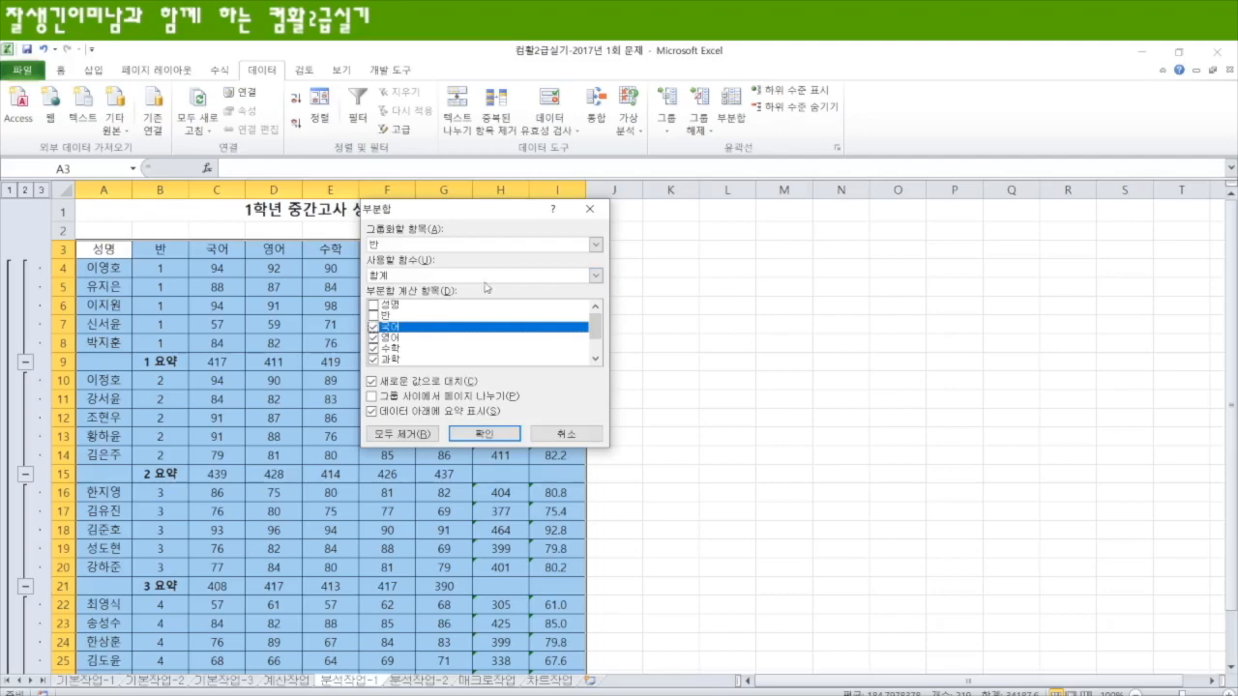
click(596, 275)
click(452, 317)
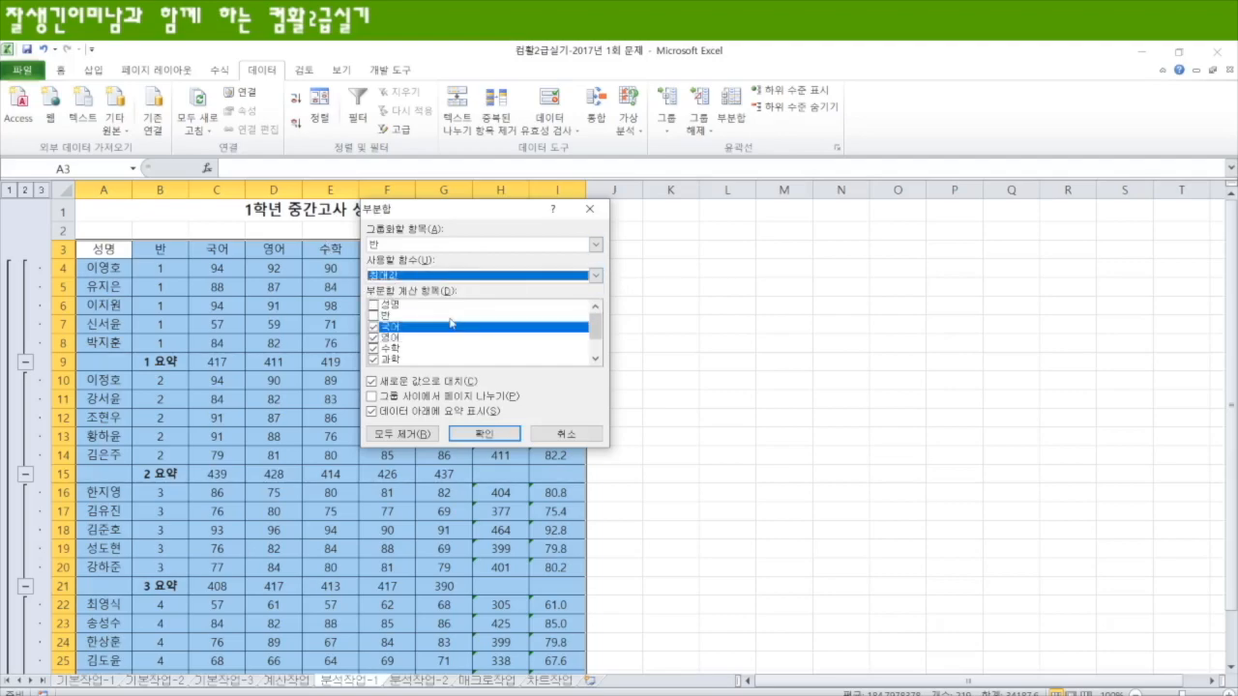
click(374, 327)
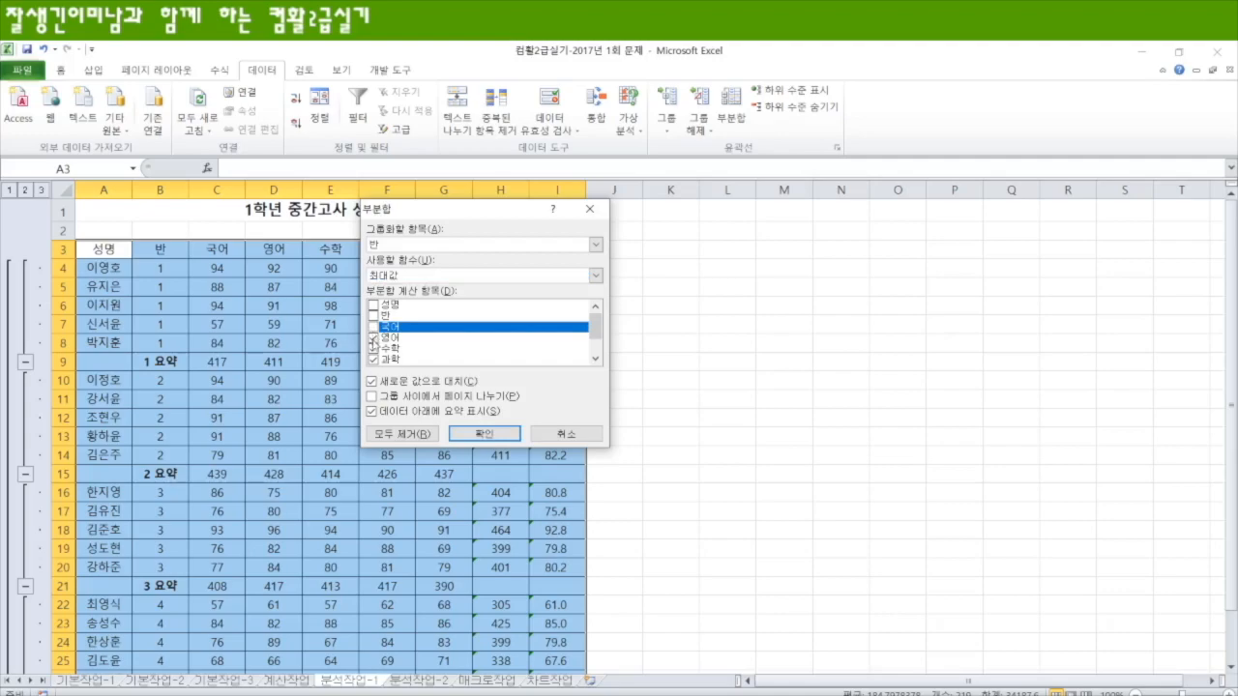
click(374, 338)
click(373, 348)
click(374, 359)
scroll(471, 359, down, 1)
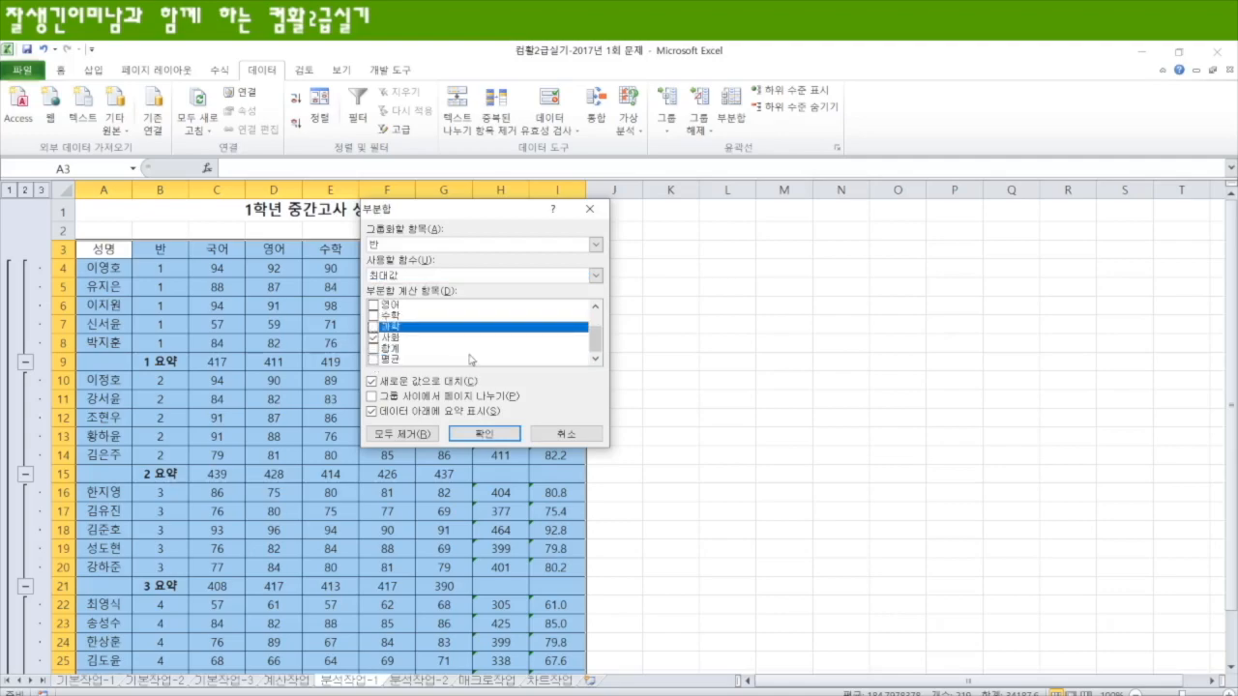
click(373, 338)
click(373, 359)
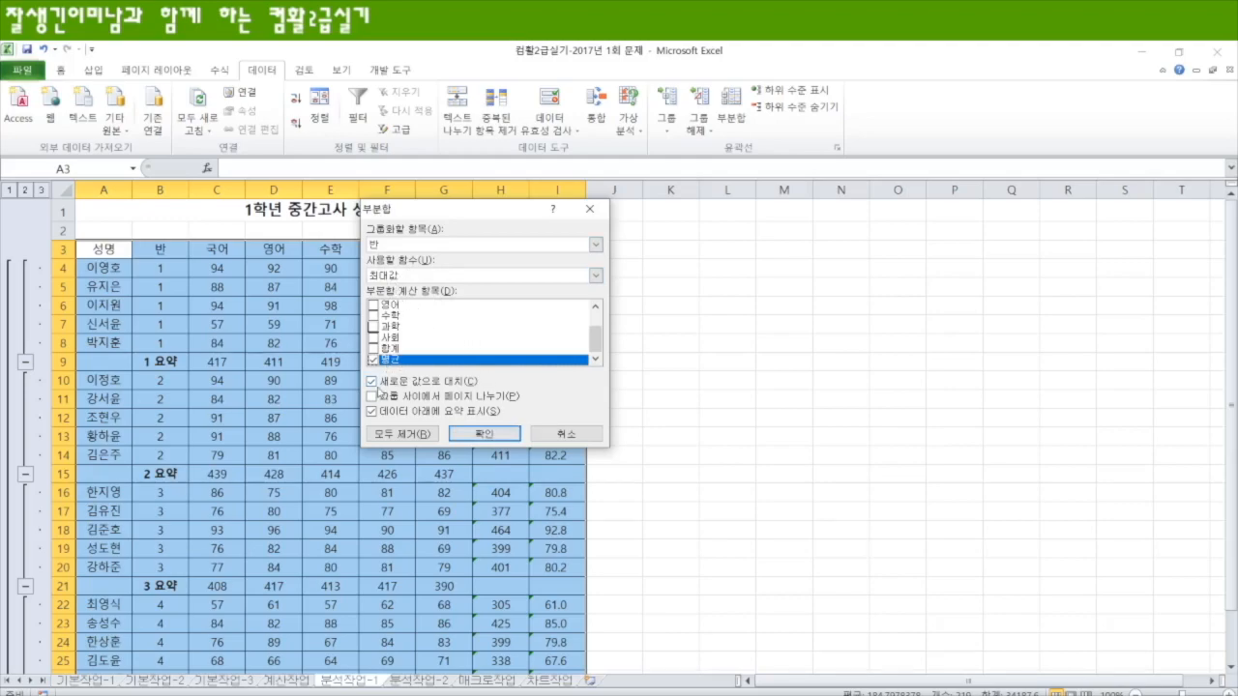
click(372, 382)
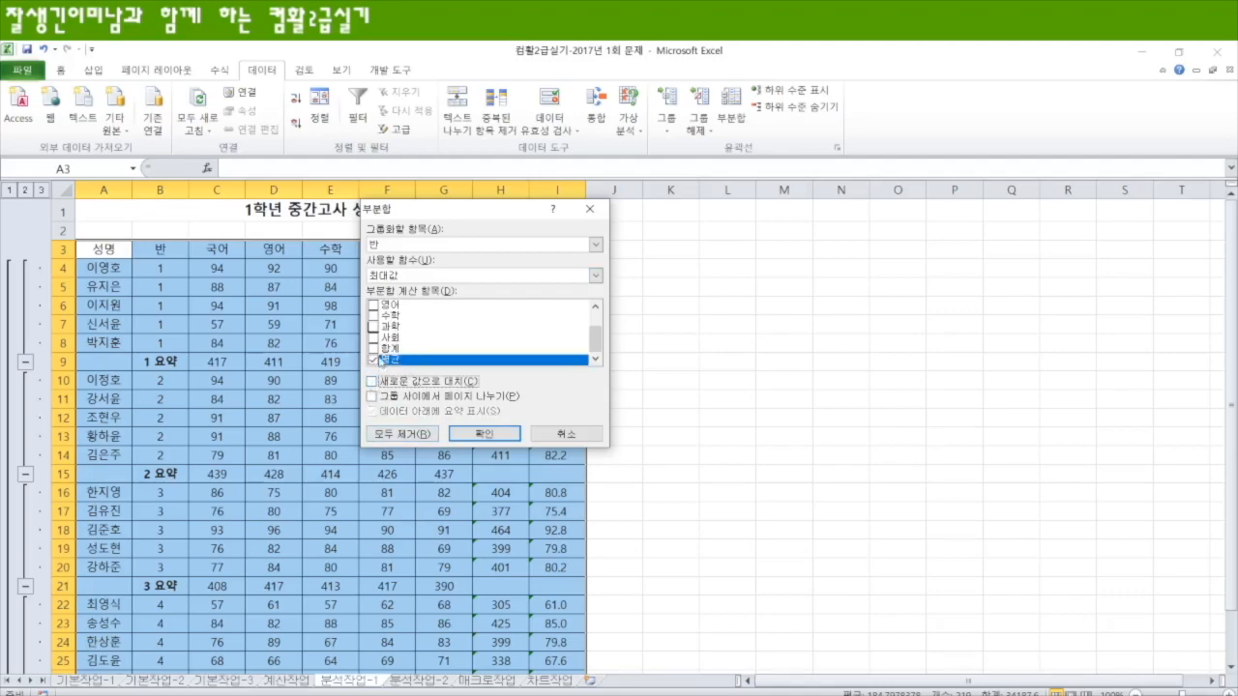
click(484, 434)
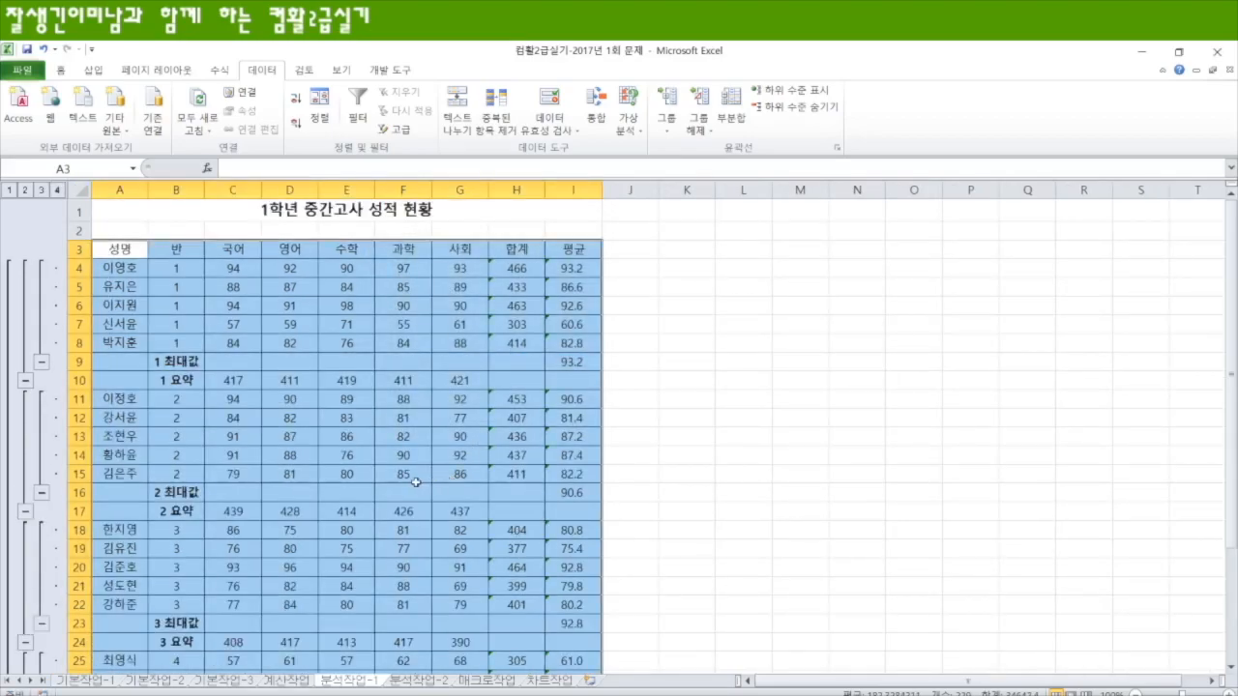
Step: Review the 최대값 and 요약 rows of each class and the overall rows ending the table
scroll(497, 481, down, 3)
scroll(496, 481, up, 3)
scroll(497, 494, down, 6)
click(532, 527)
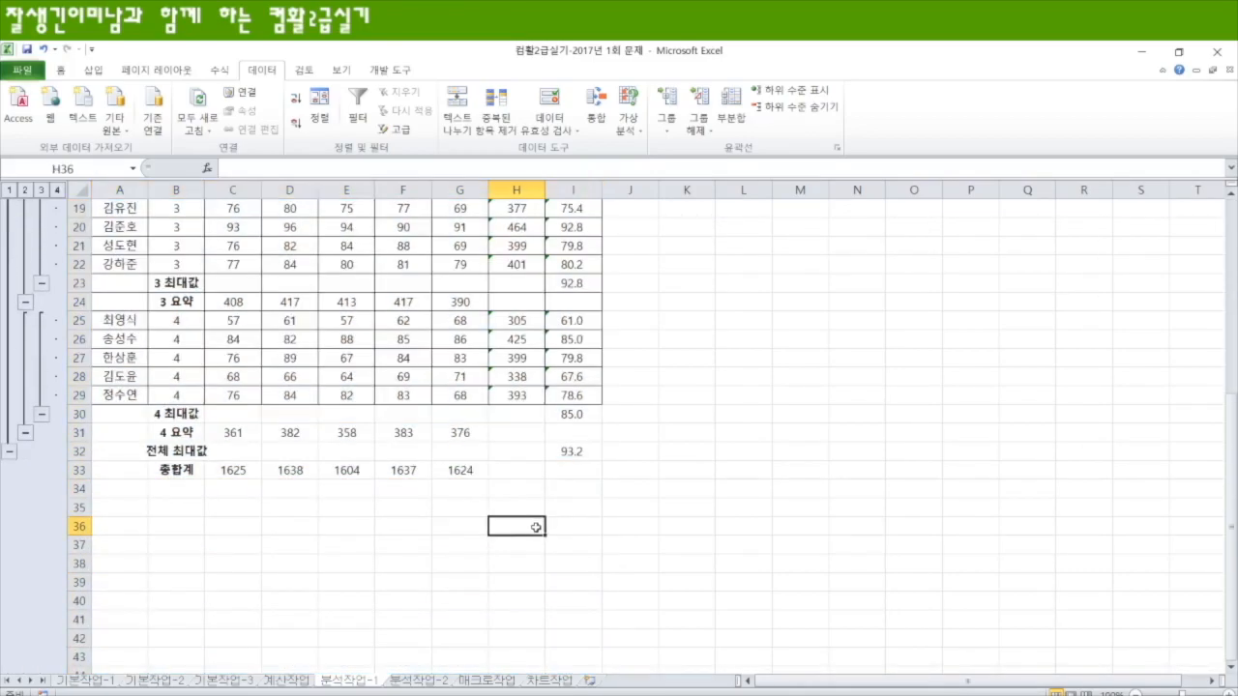
scroll(296, 524, up, 6)
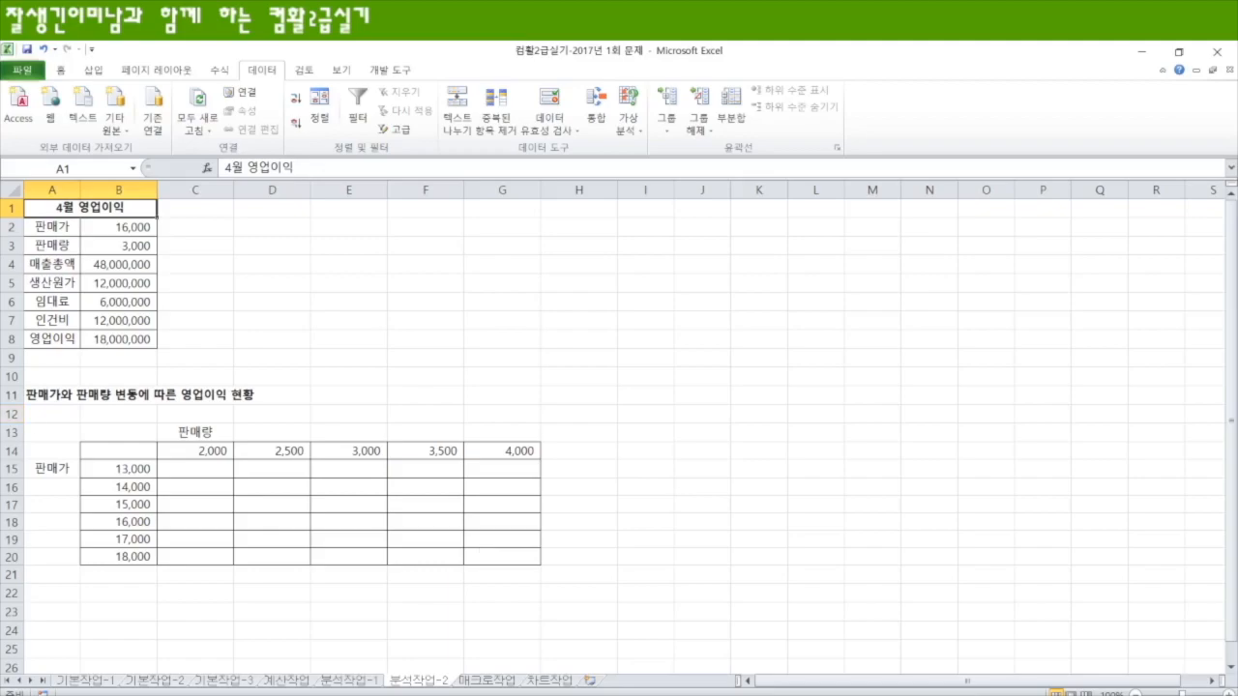
Step: On the 분석작업-2 sheet, fill the 영업이익 cell B8 and the 판매가 and 판매량 cells B2:B3 with yellow
click(126, 338)
click(60, 70)
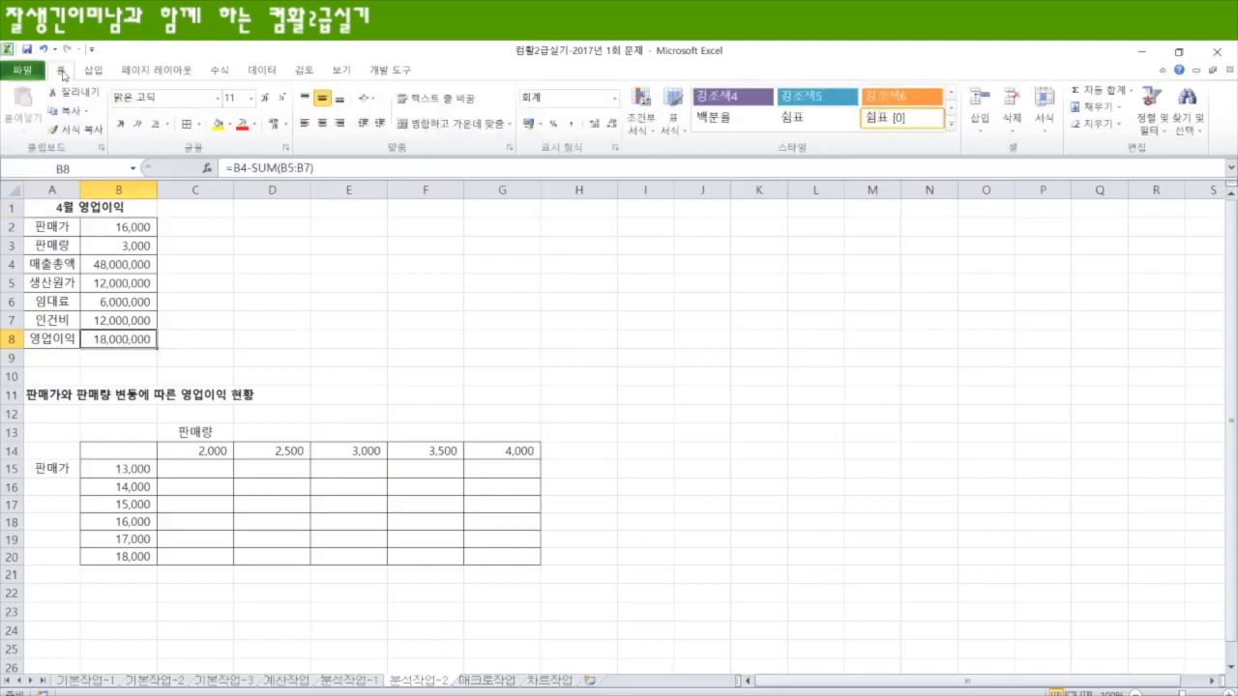
click(216, 124)
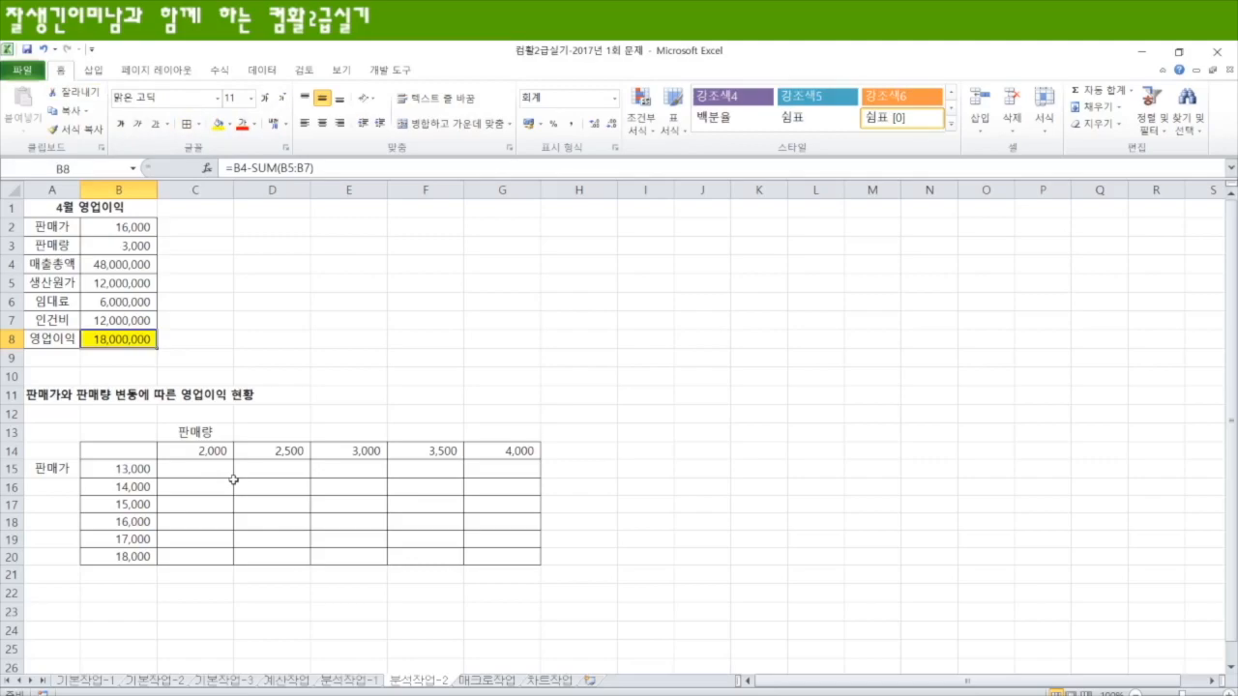
click(106, 226)
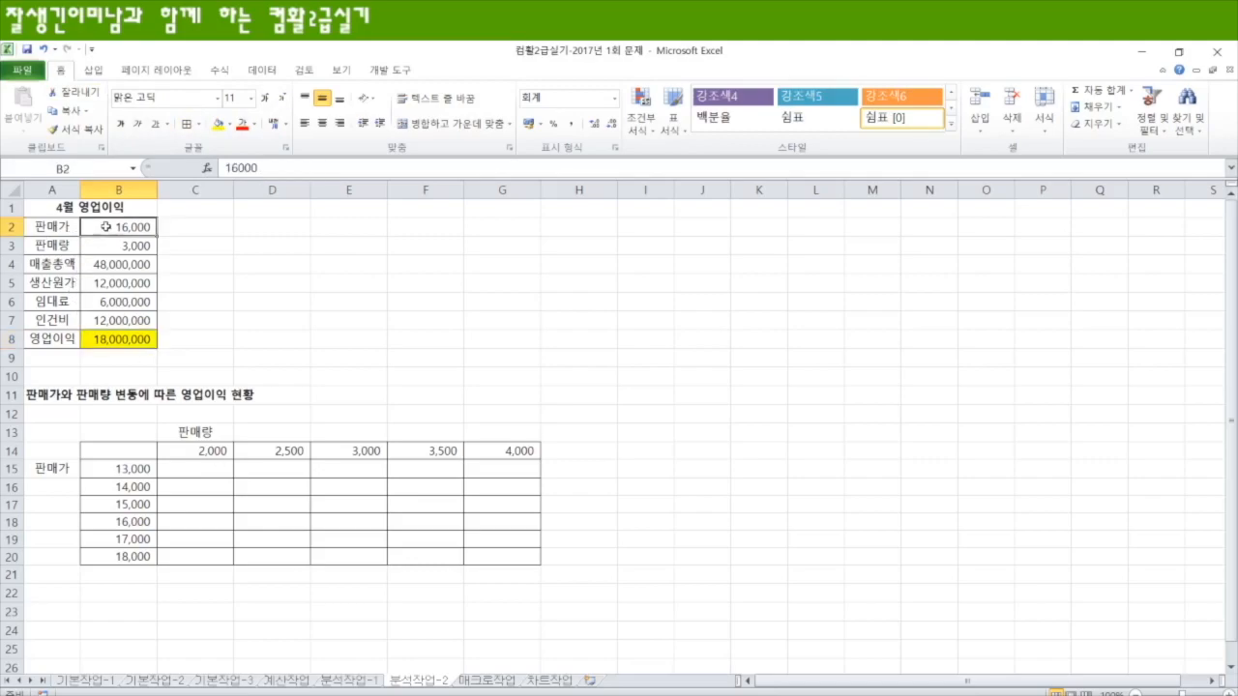
drag(105, 226, 106, 246)
click(217, 123)
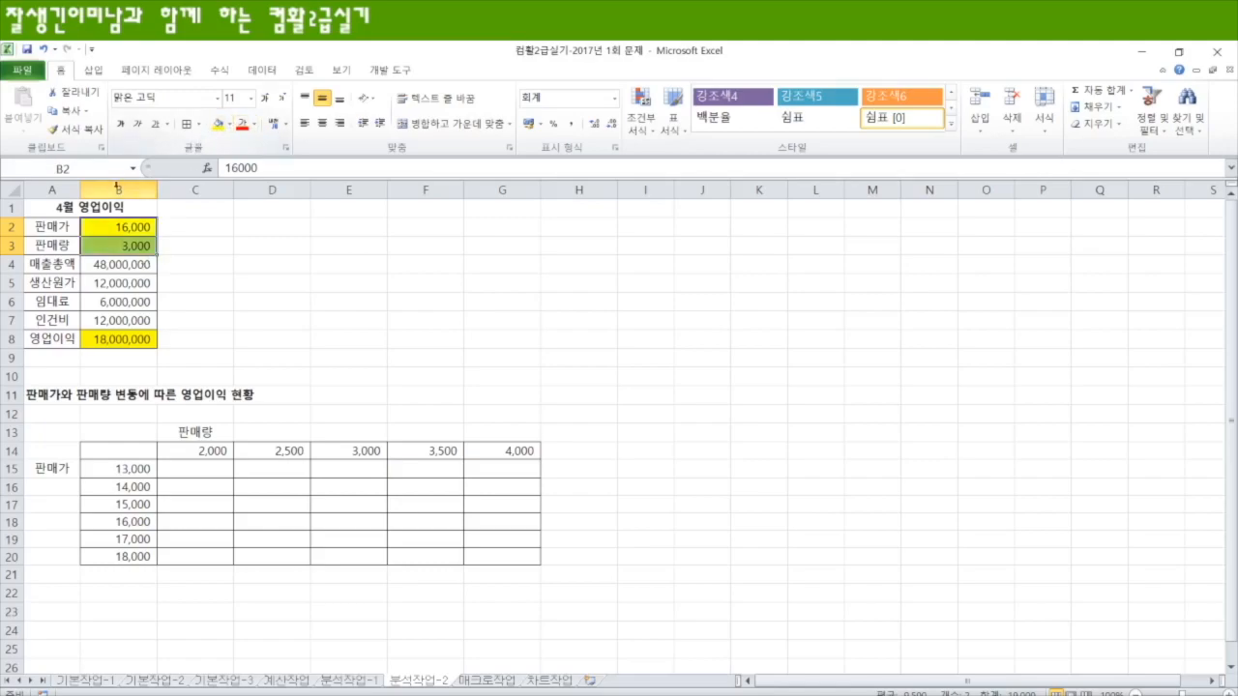
Step: Set the 판매량 value in B3 to 4000
click(1227, 694)
click(1228, 694)
click(1227, 693)
click(1227, 694)
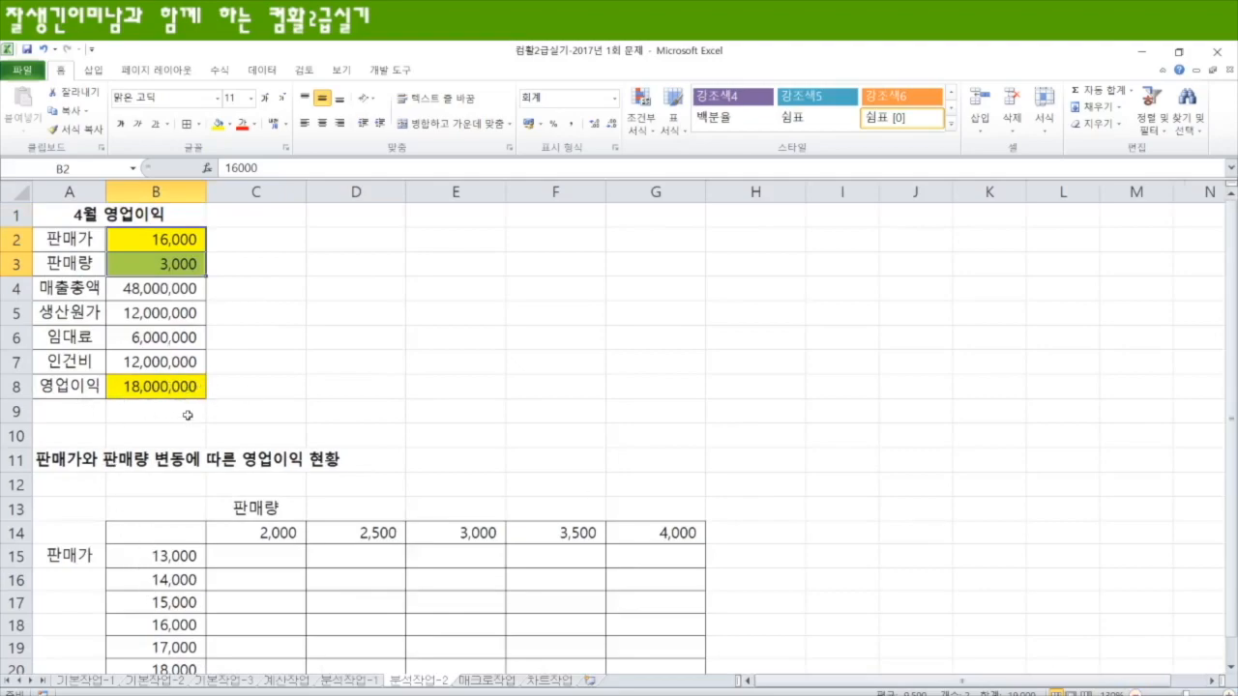
click(182, 267)
text(4000)
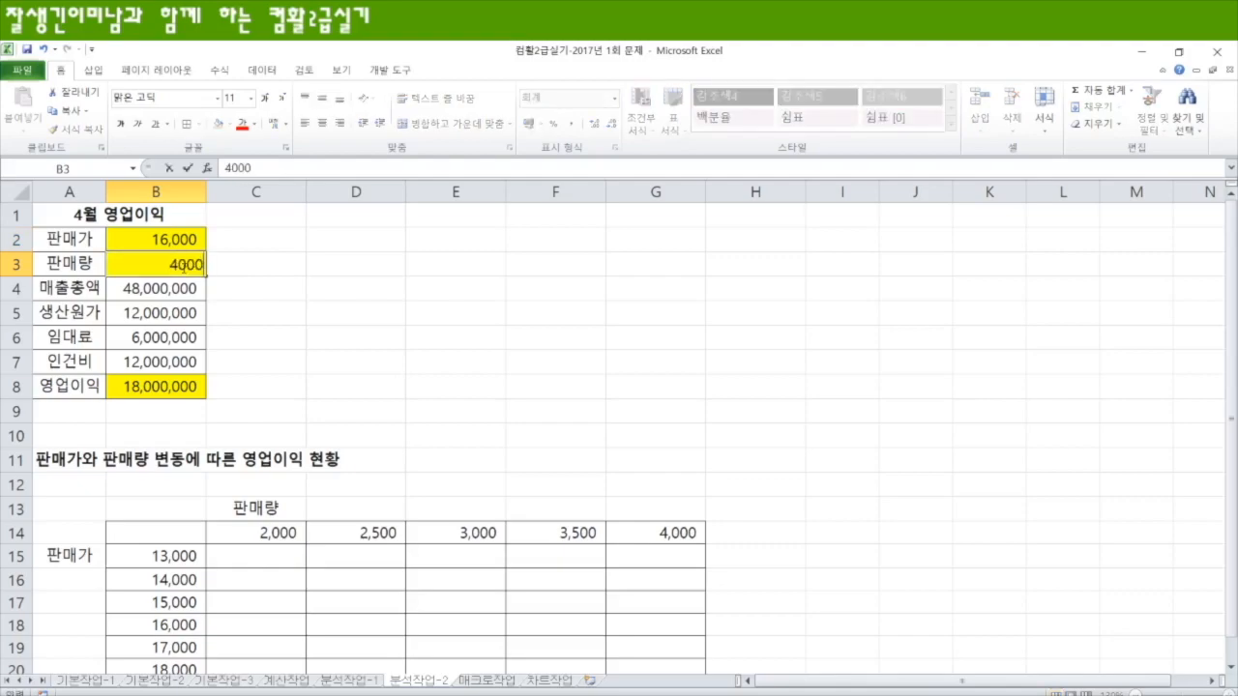
key(Return)
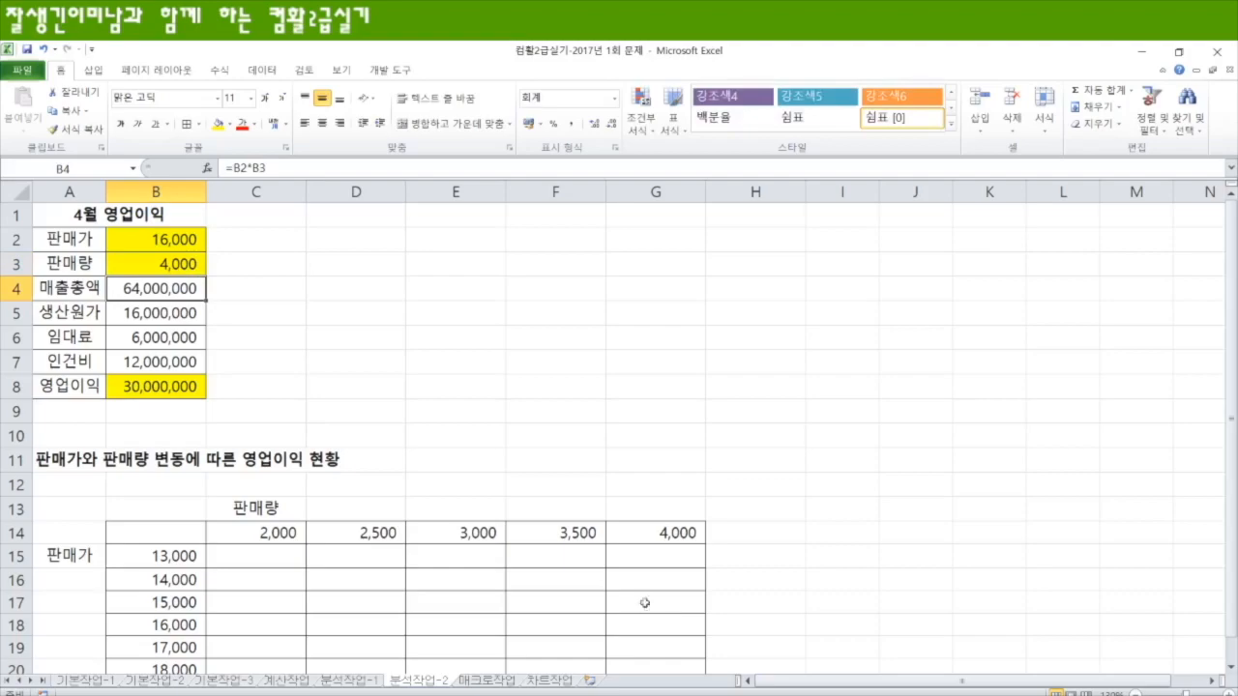
Step: Compare the 영업이익 formula in B8 with the empty 판매가 and 판매량 grid below it
scroll(561, 555, down, 1)
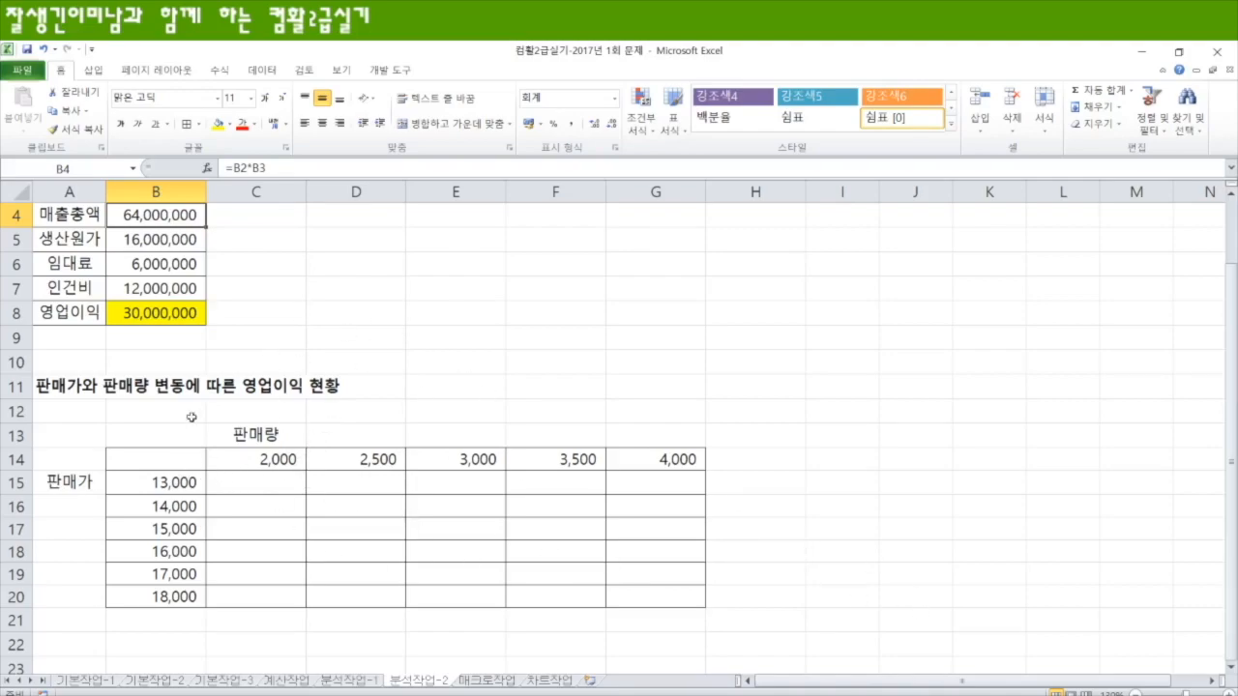
scroll(217, 425, up, 1)
click(154, 389)
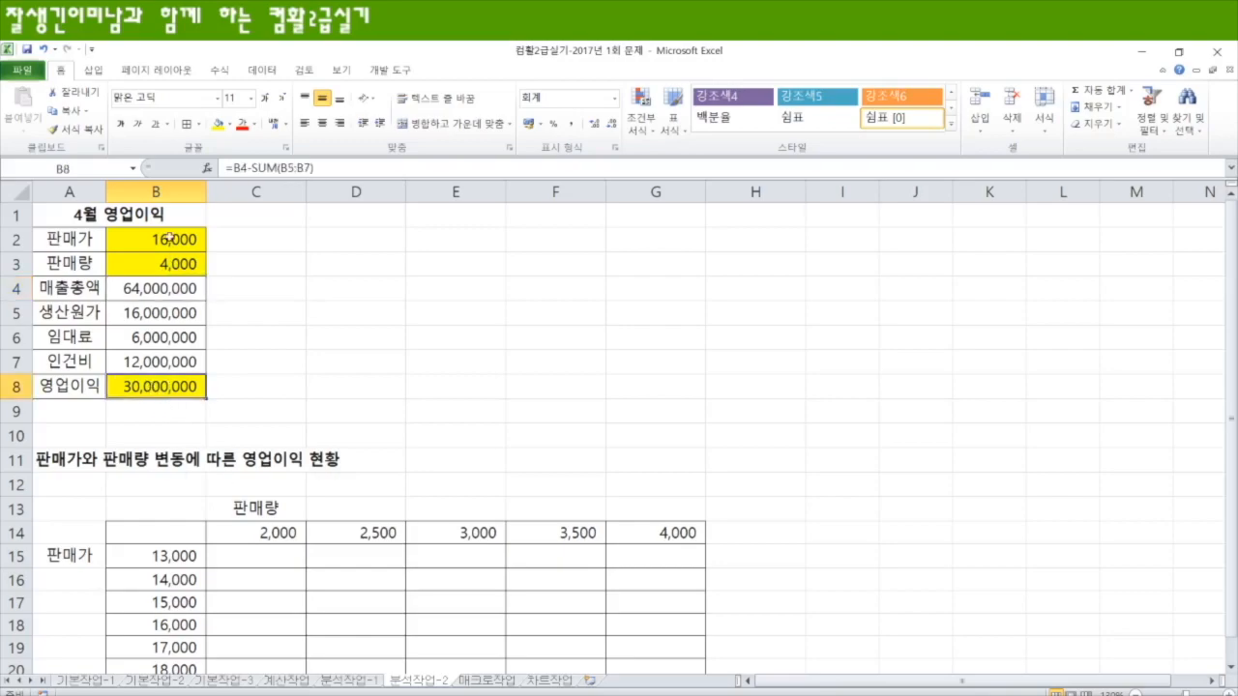
scroll(193, 441, down, 1)
click(660, 557)
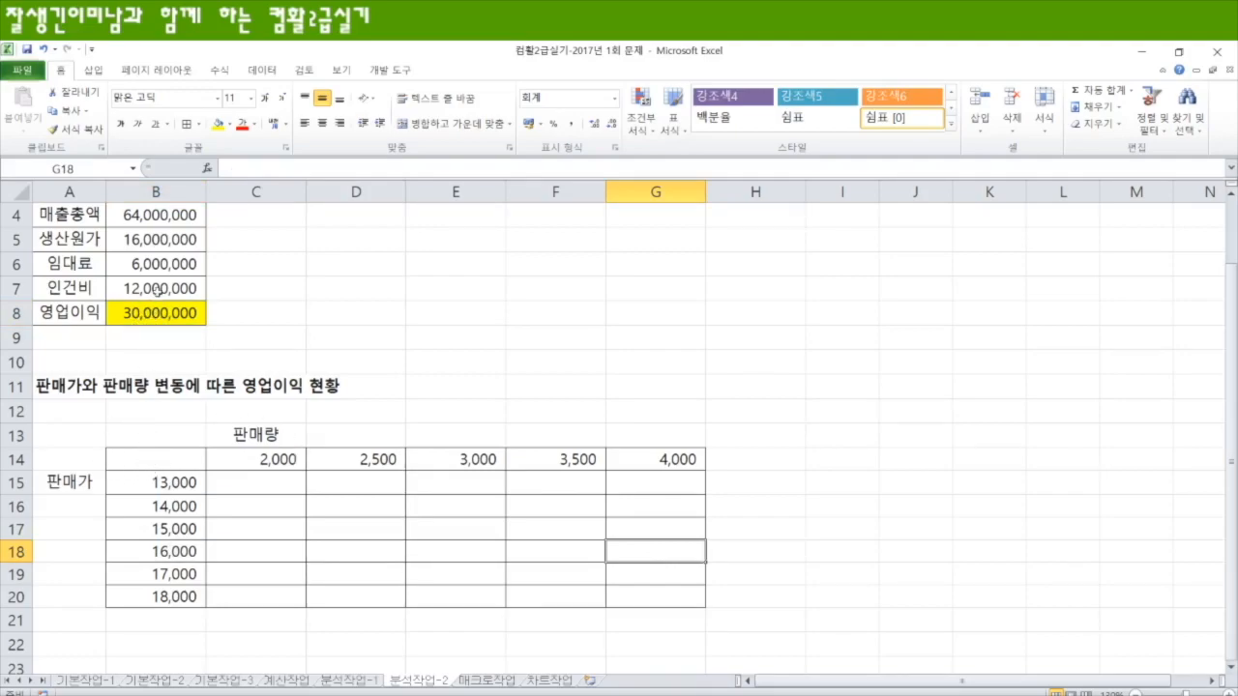
Step: Enter the formula =B8 in cell B14 to link the table's corner to the 영업이익 cell
click(181, 463)
text(=)
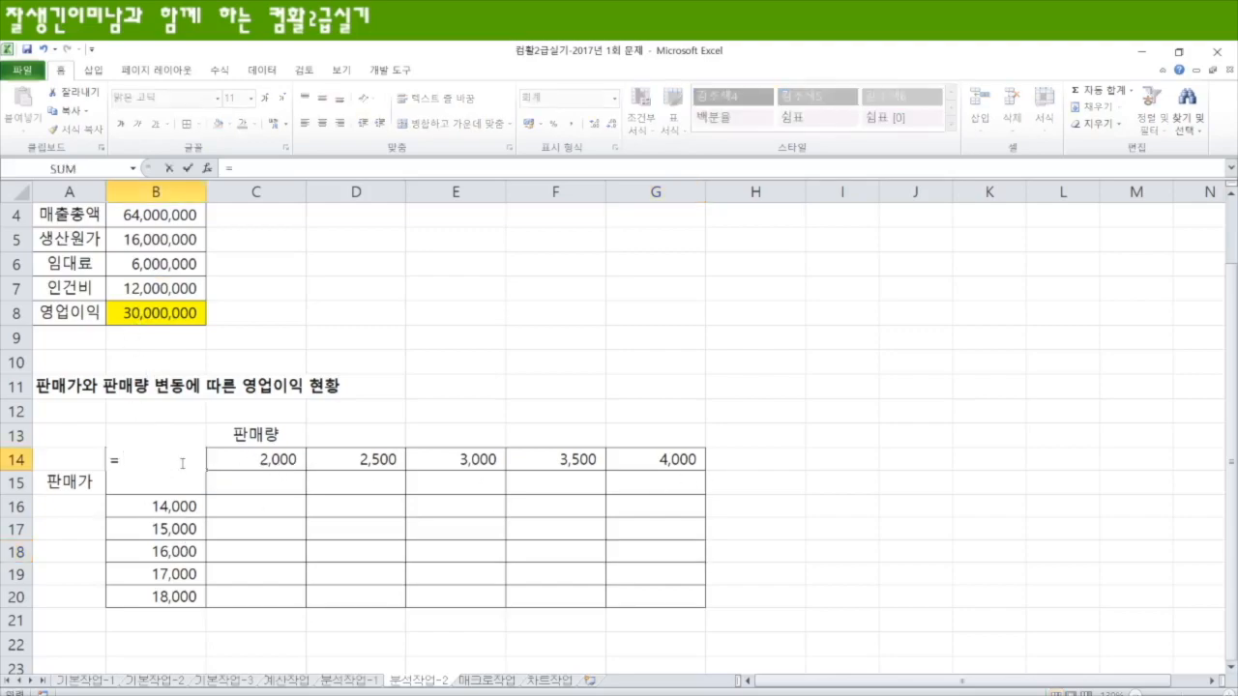
click(166, 314)
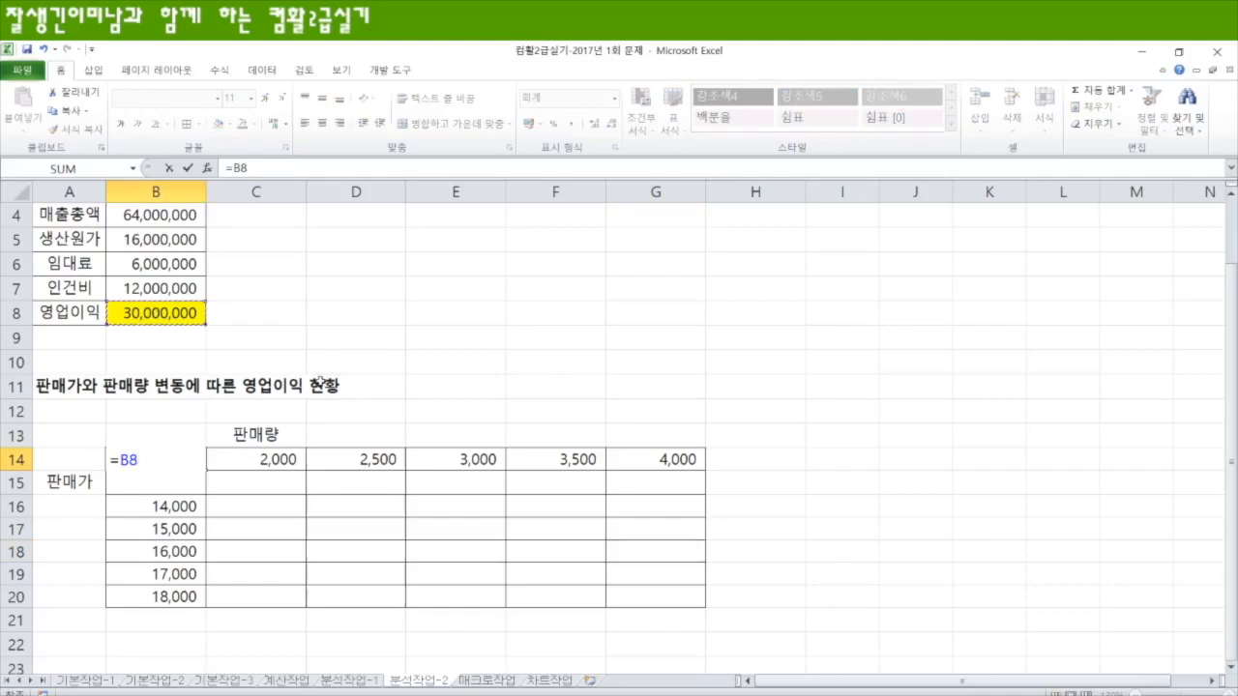
key(Return)
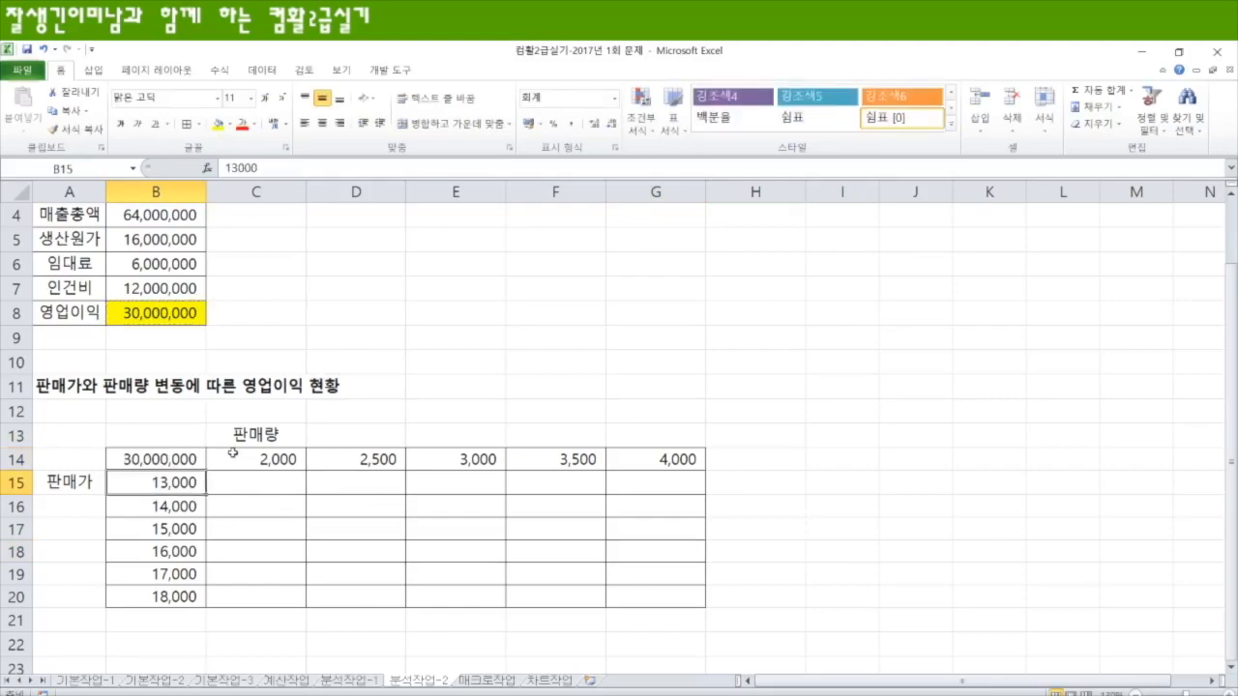
Step: Set the 판매량 value in B3 to 2000 and locate the matching grid cell for 판매가 16,000
scroll(236, 454, up, 1)
click(164, 266)
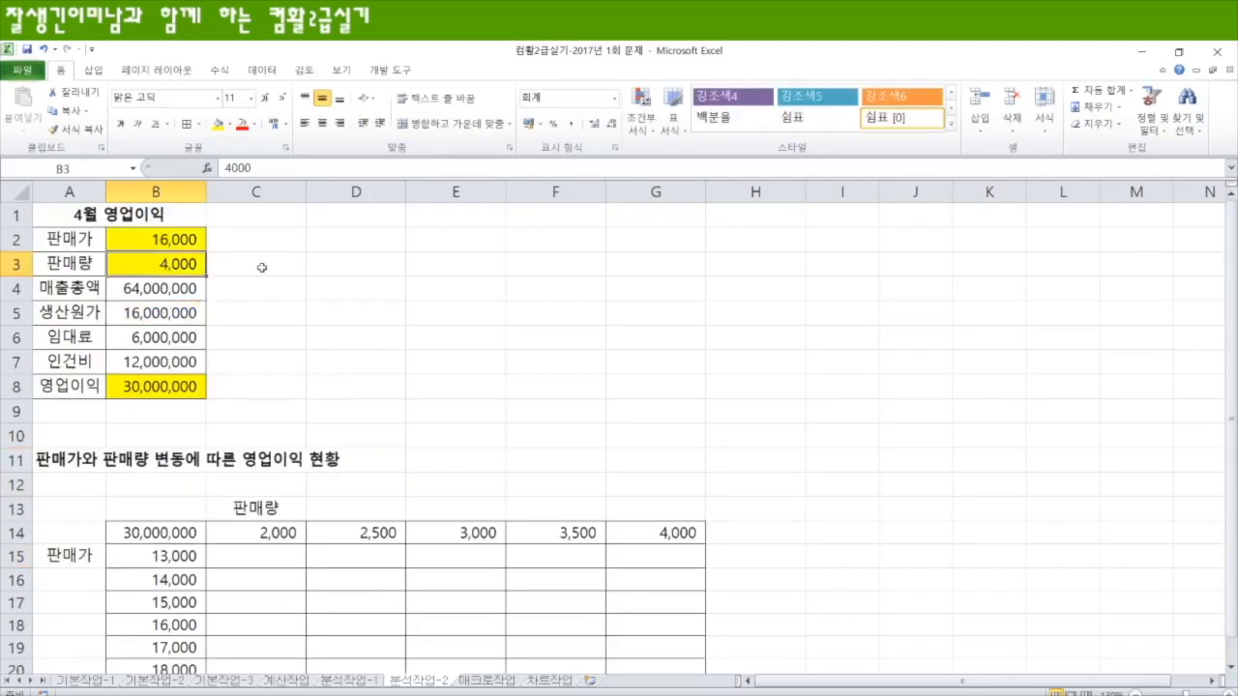
text(2000)
key(Return)
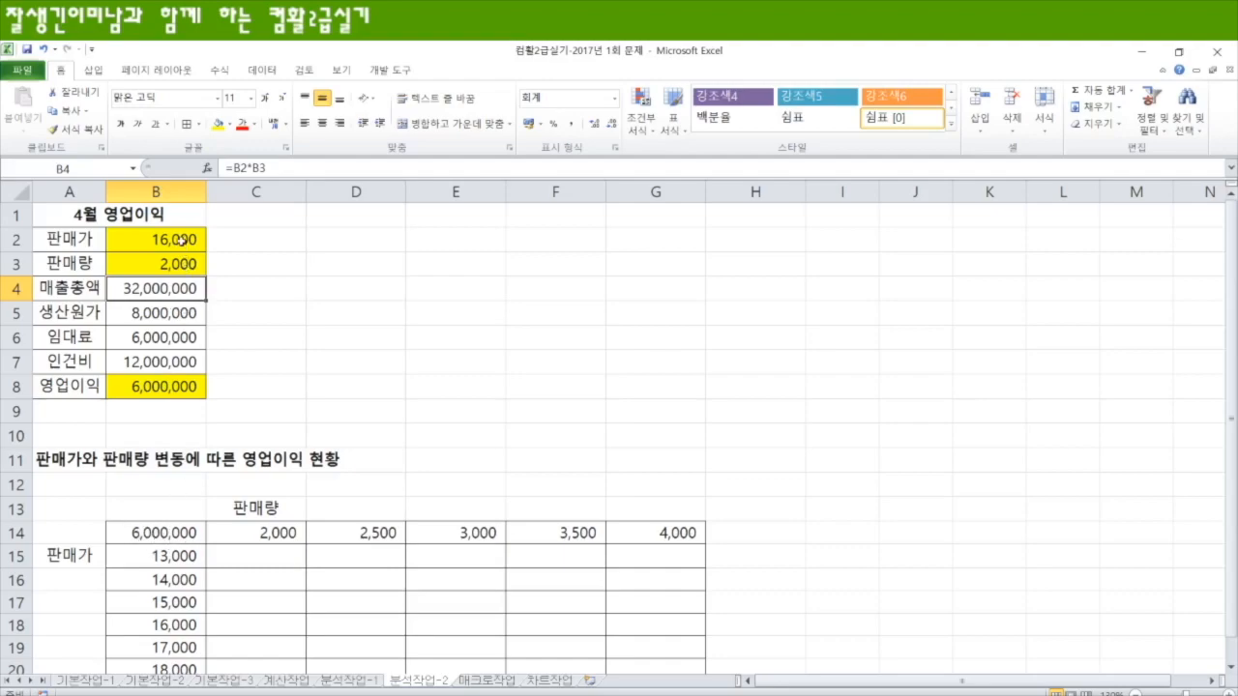
scroll(348, 481, down, 1)
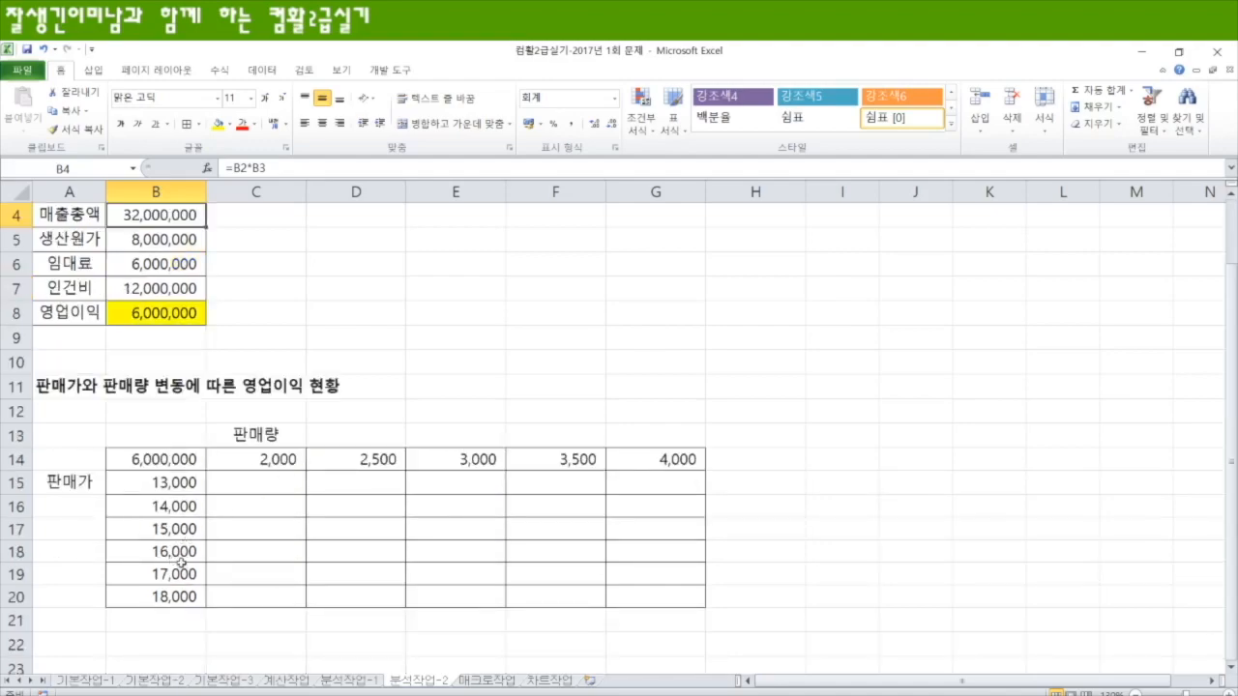
click(251, 550)
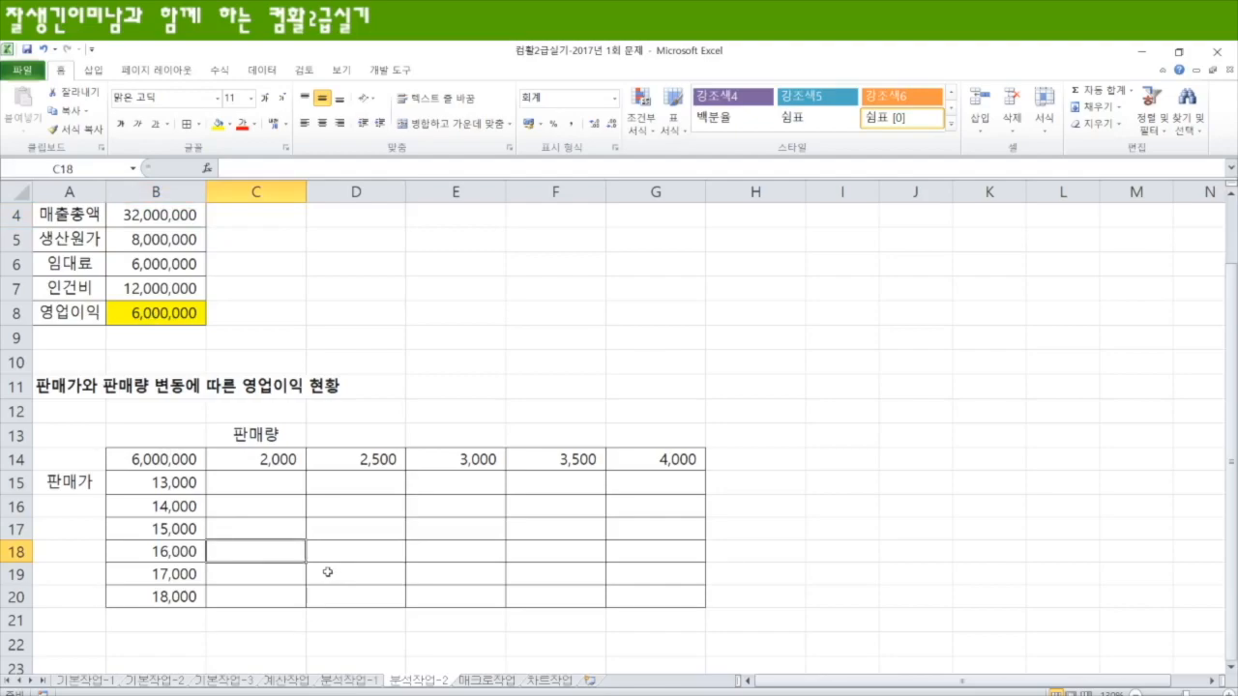
Step: Create a data table over B14:G20 with $B$3 as the row input cell and $B$2 as the column input cell
drag(158, 462, 667, 600)
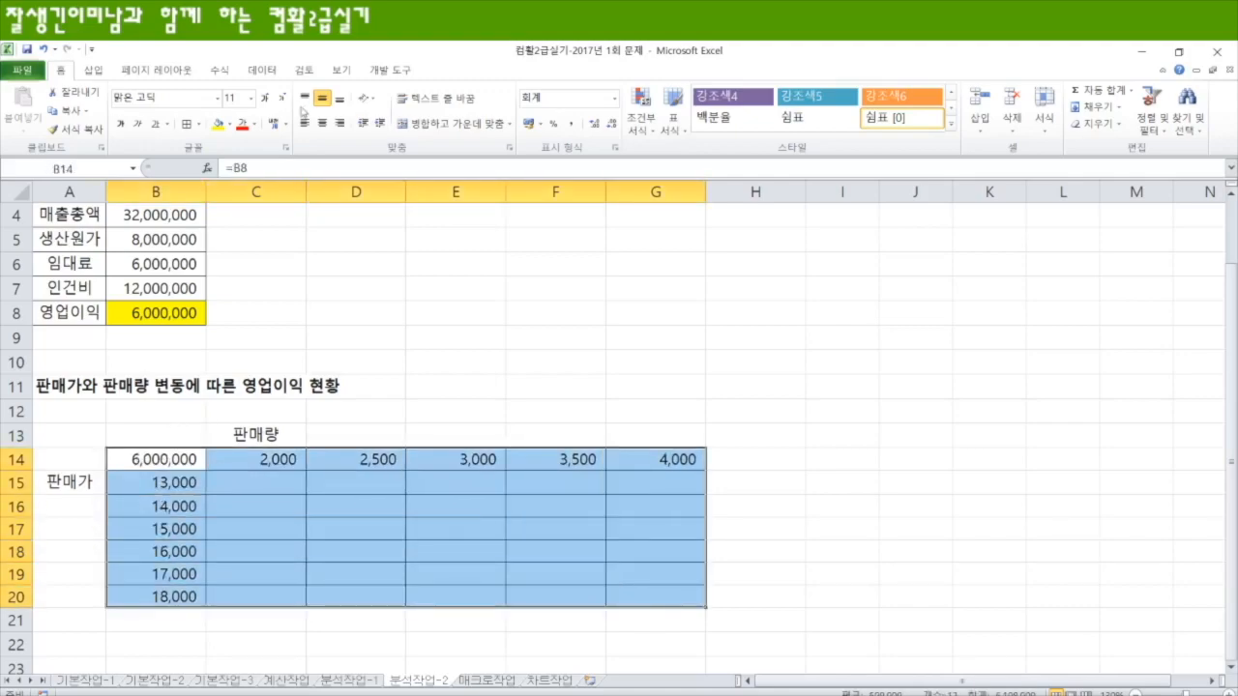
click(265, 72)
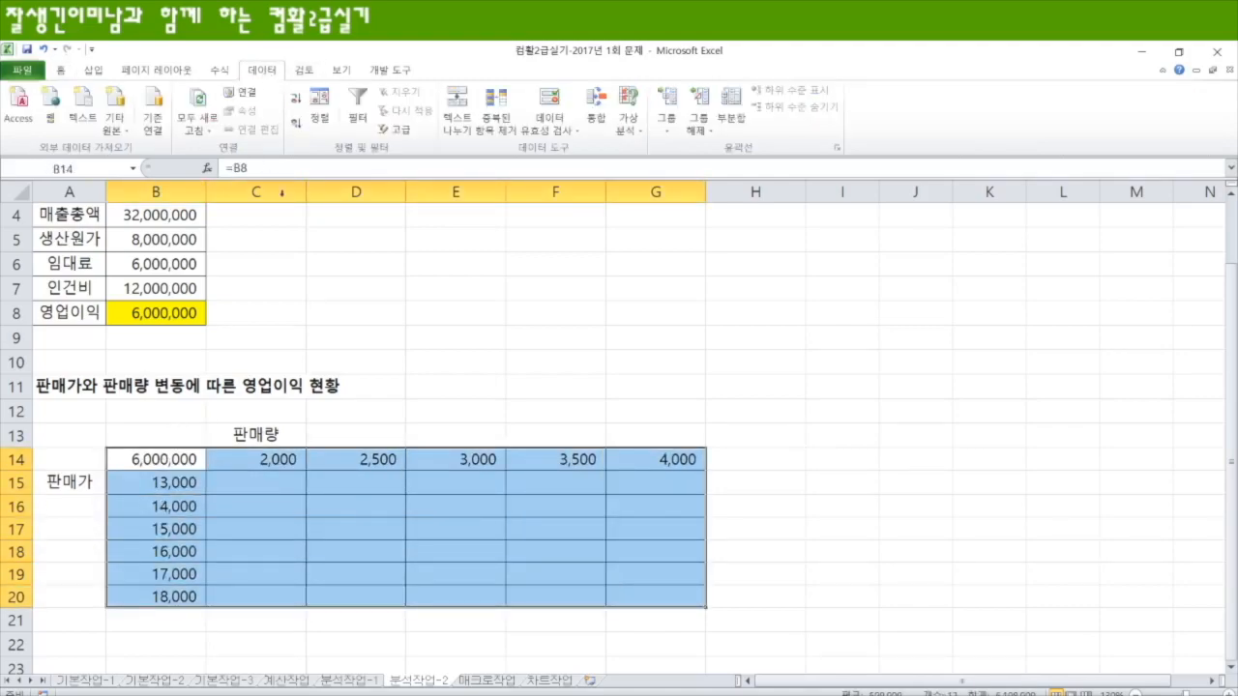
click(638, 132)
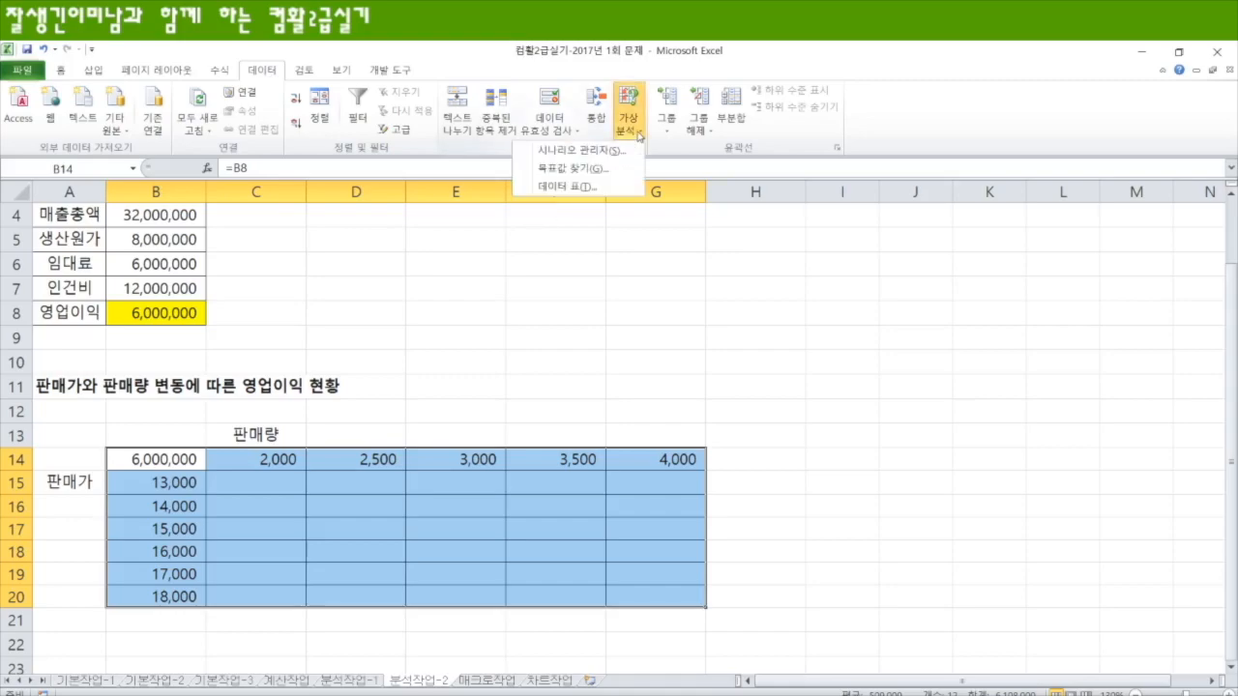
click(575, 187)
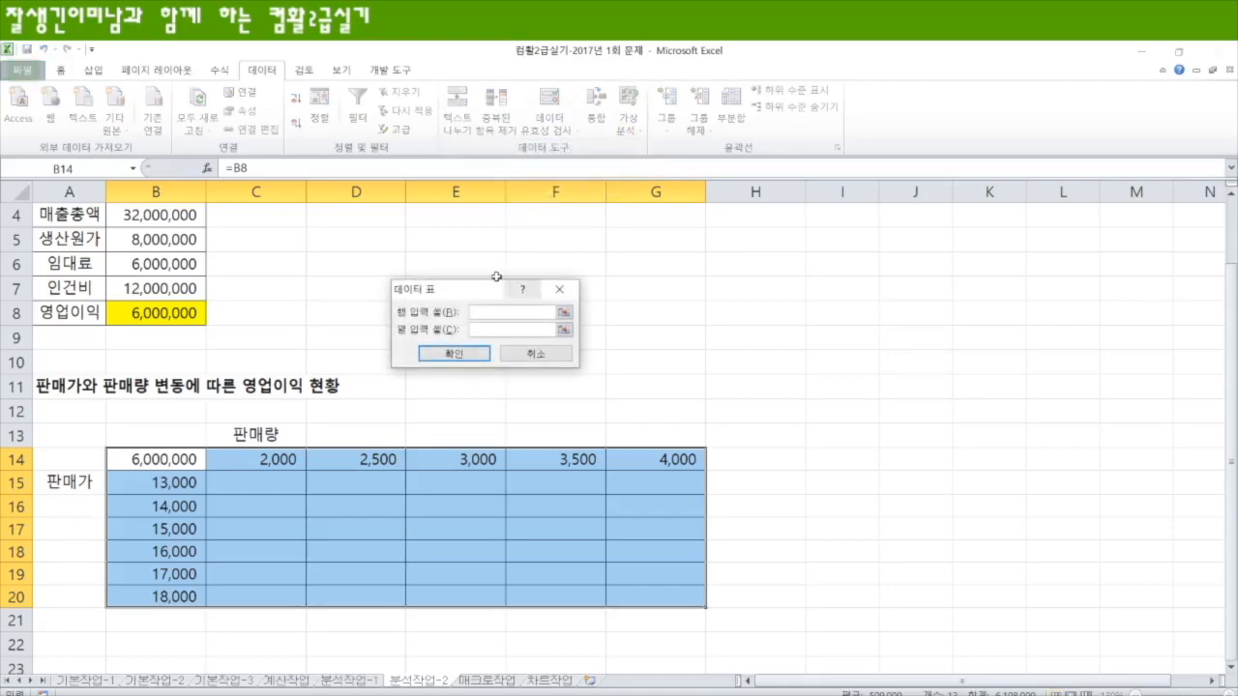
drag(474, 275, 390, 263)
scroll(300, 290, up, 1)
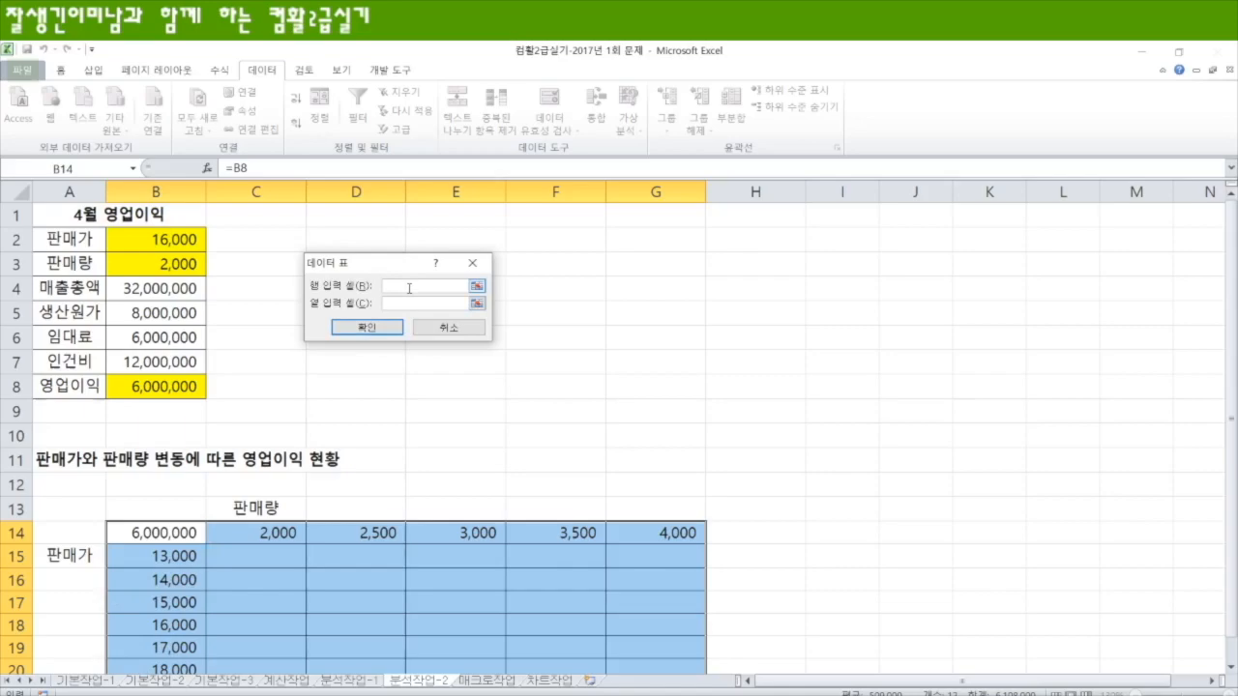
click(171, 261)
click(435, 307)
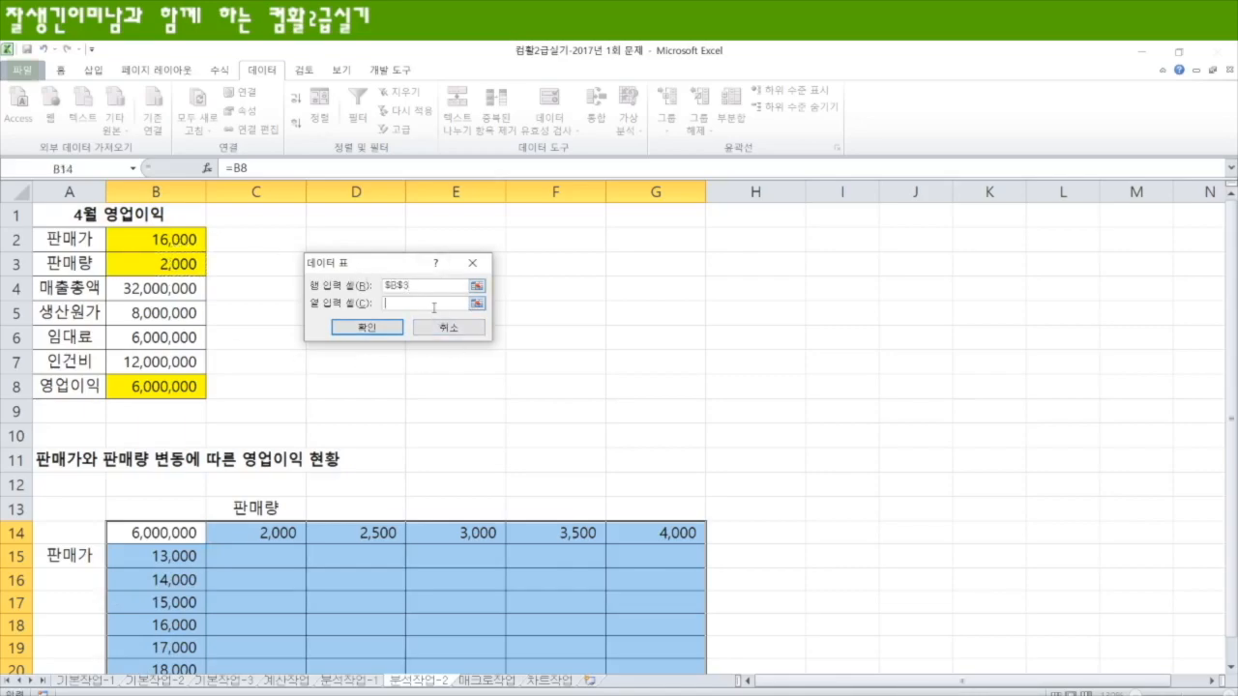
click(172, 242)
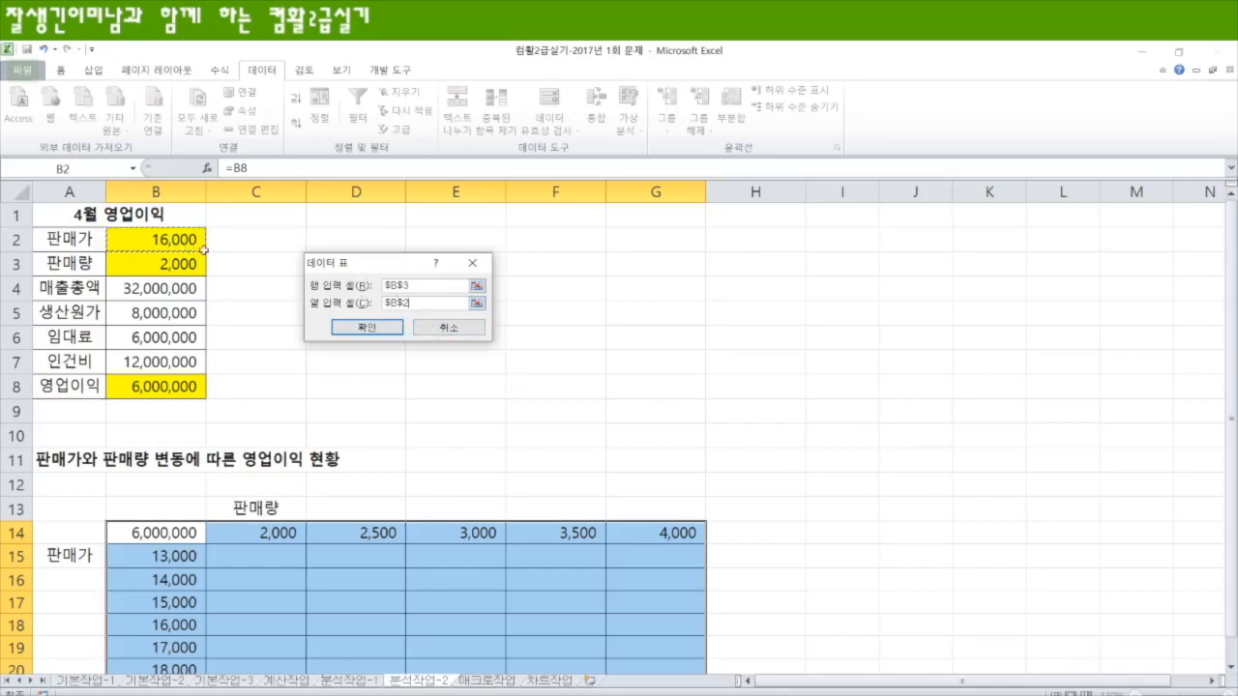
scroll(184, 430, down, 2)
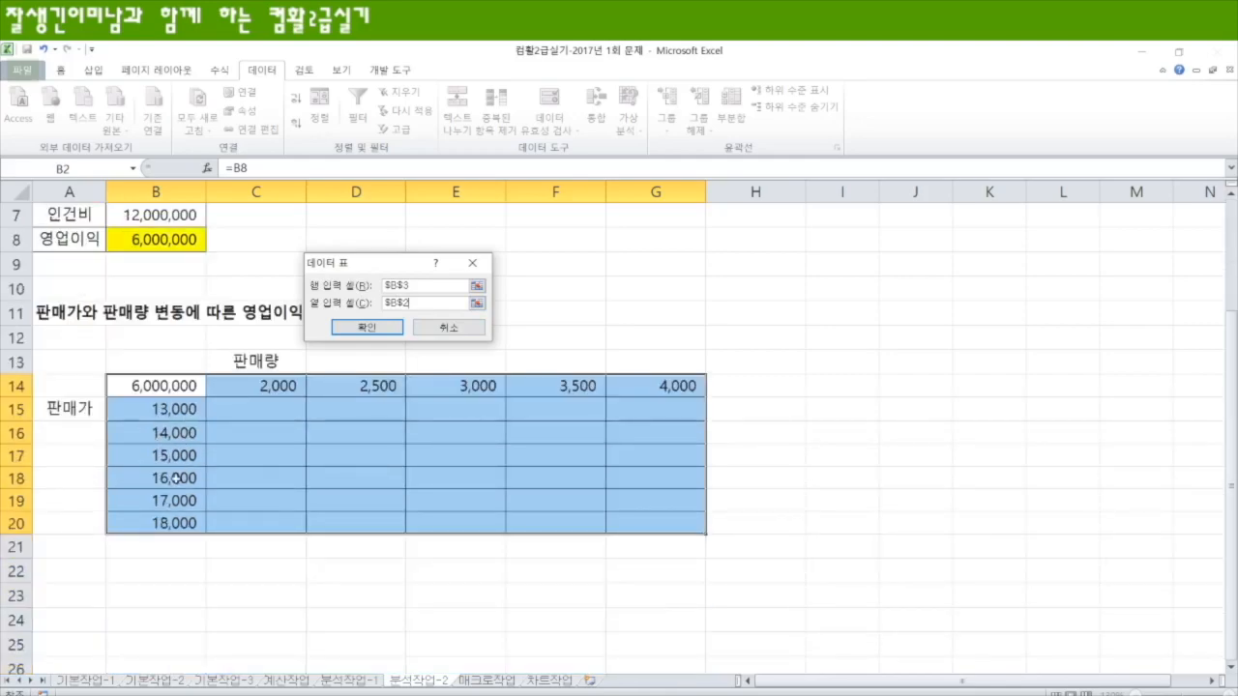
scroll(186, 503, up, 2)
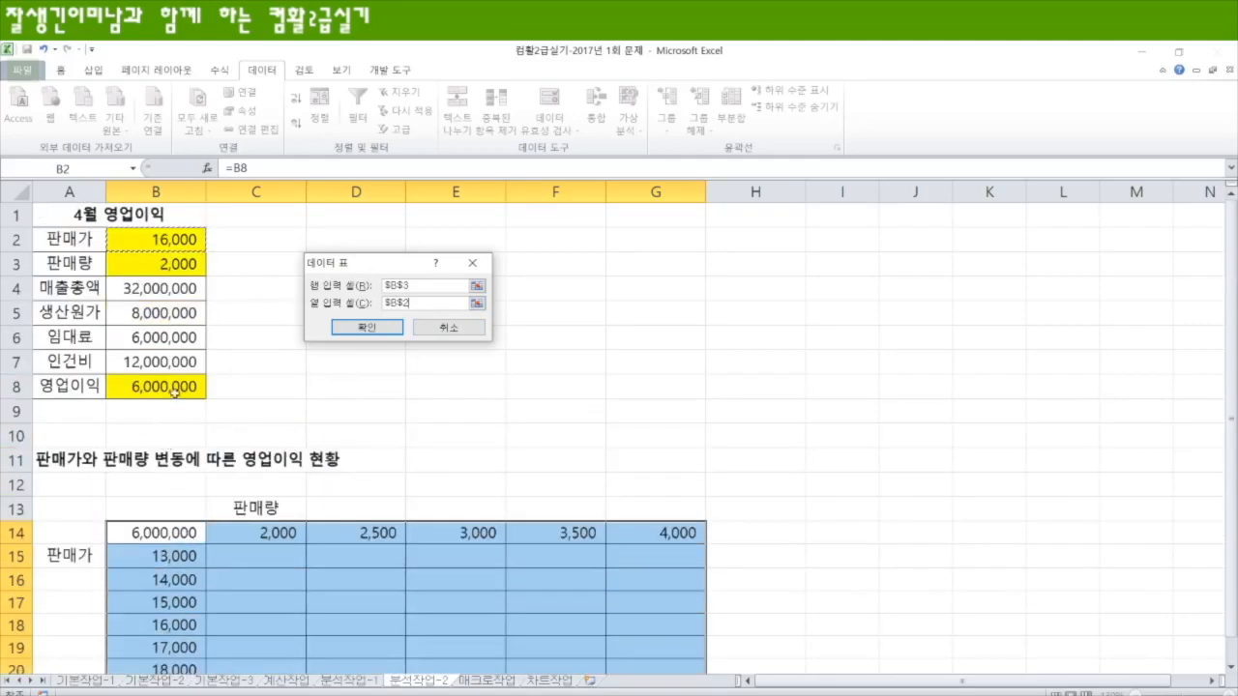
click(393, 288)
click(385, 327)
Step: Review the 영업이익 results in C15:G20 and their TABLE formula against the source values in B2:B8
scroll(471, 455, down, 2)
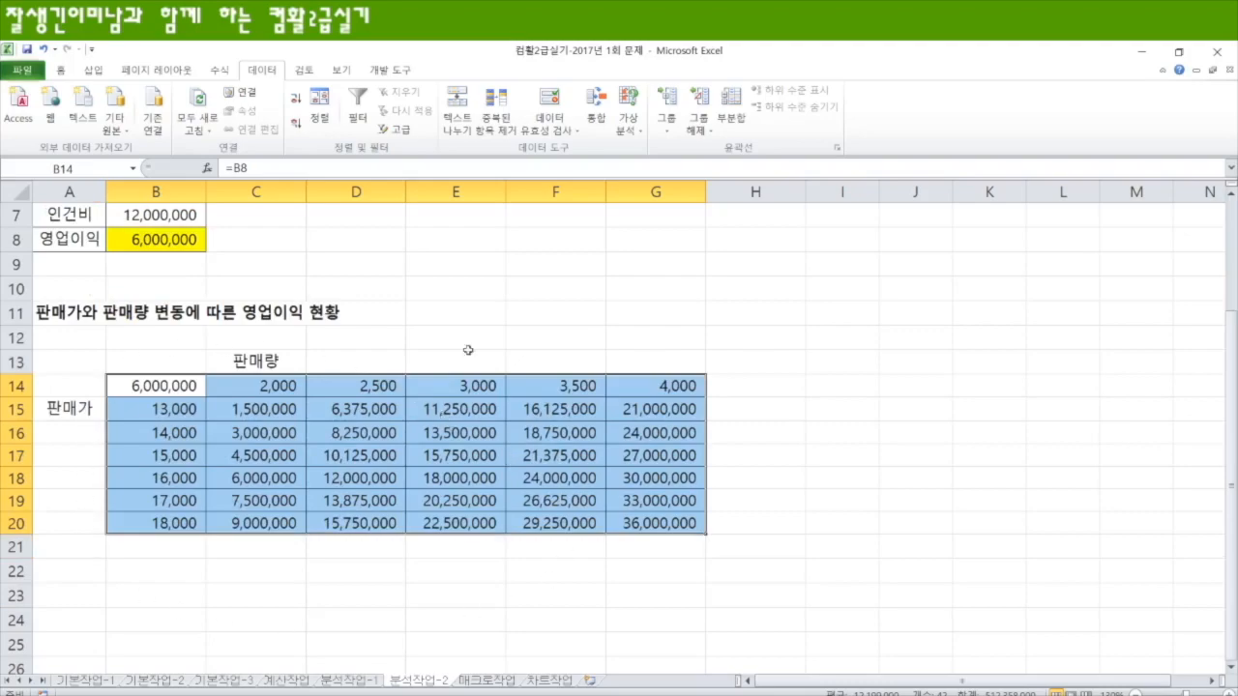
click(339, 578)
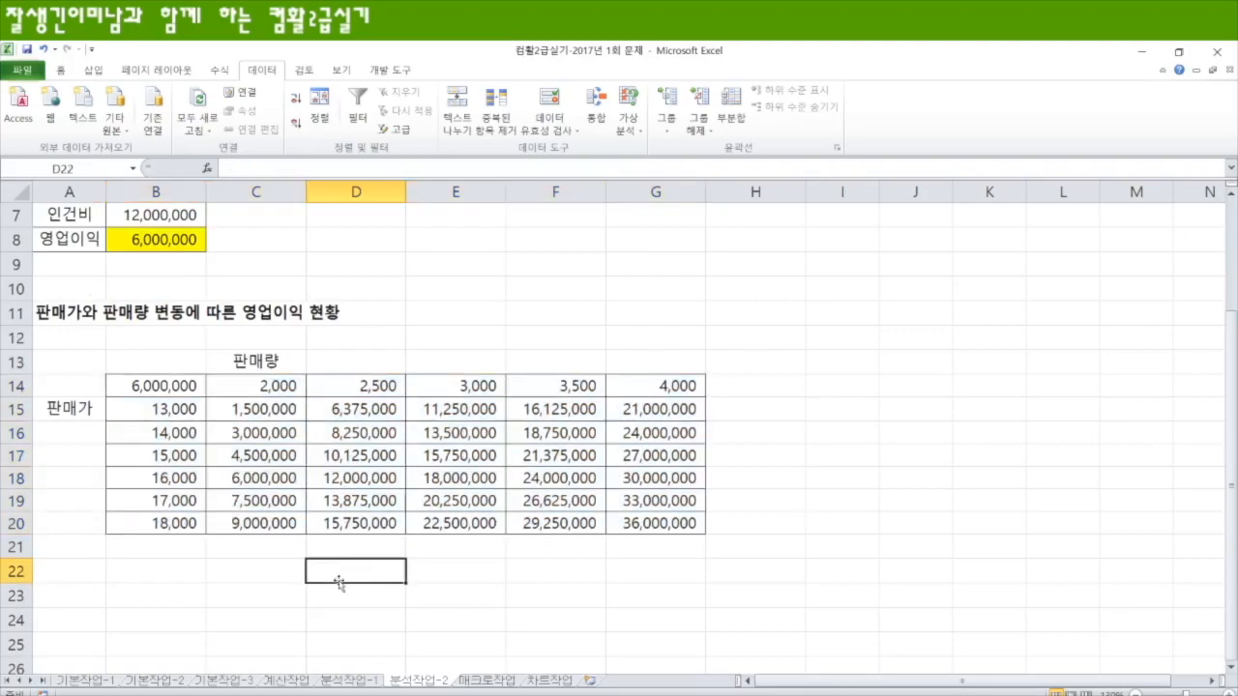
drag(248, 422, 653, 527)
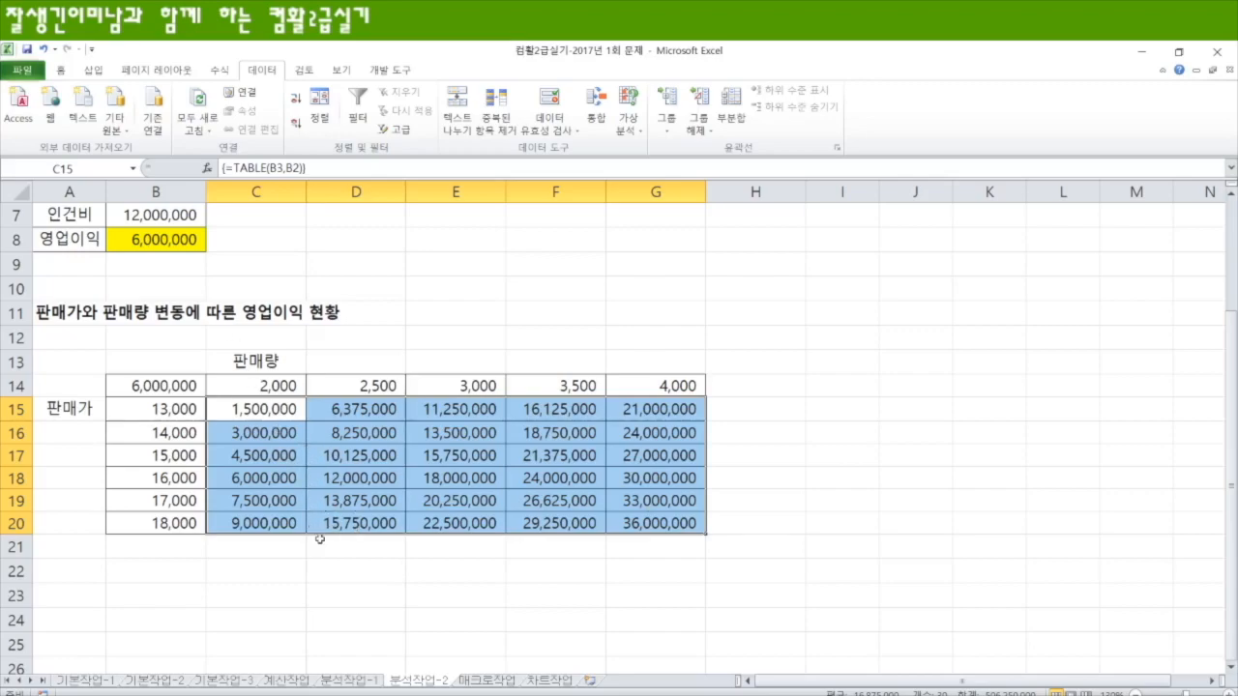
click(344, 577)
scroll(344, 577, up, 2)
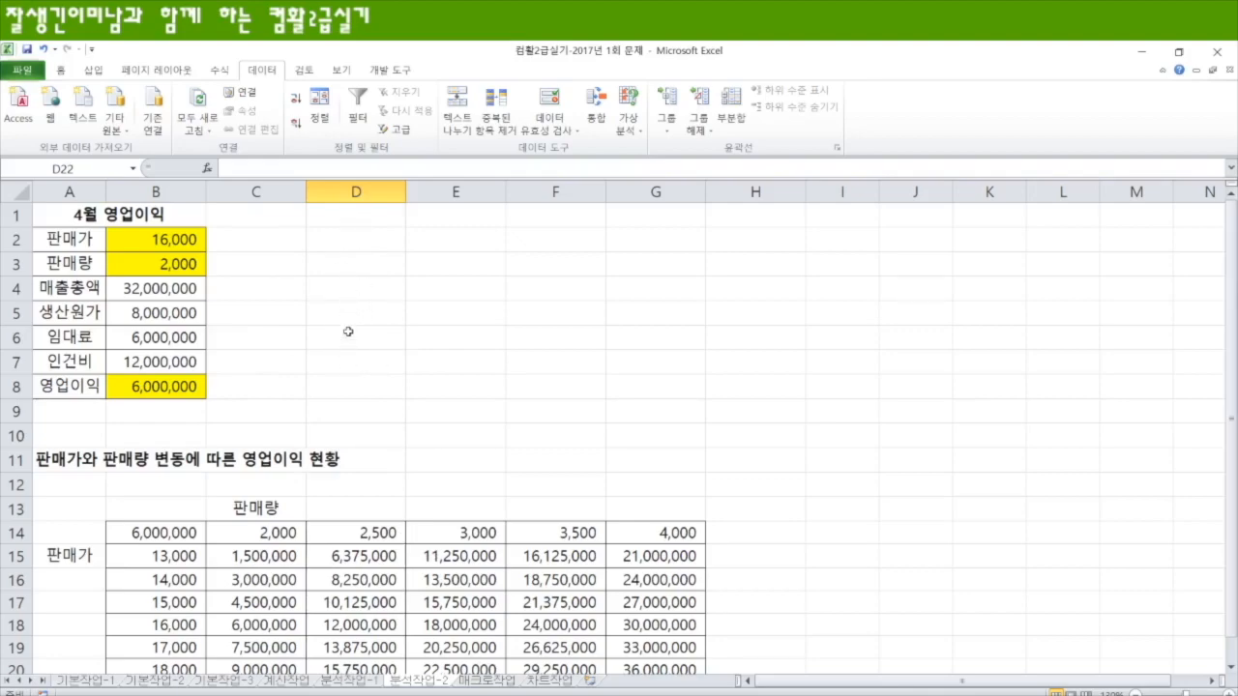
scroll(360, 512, down, 2)
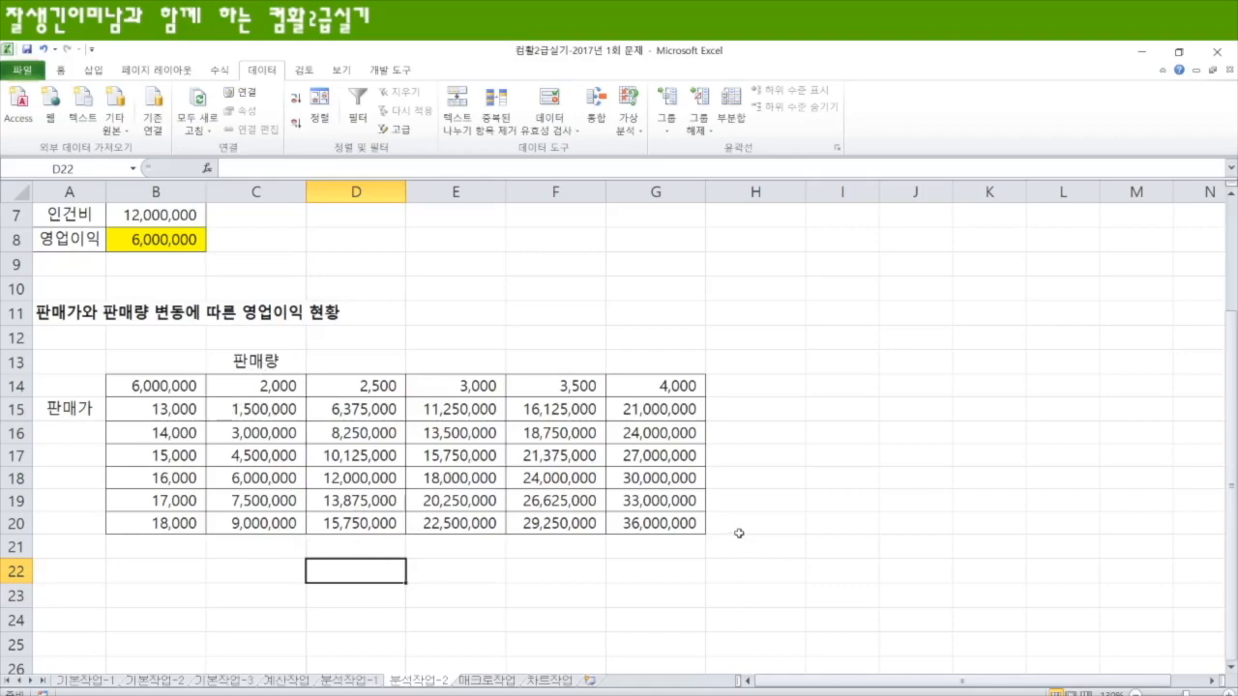
Step: On the 매크로작업 sheet, examine the empty 합계 cell E14, the 예매총액 values E4:E13, the header row A3:E3 and the dates A4:A13
click(497, 682)
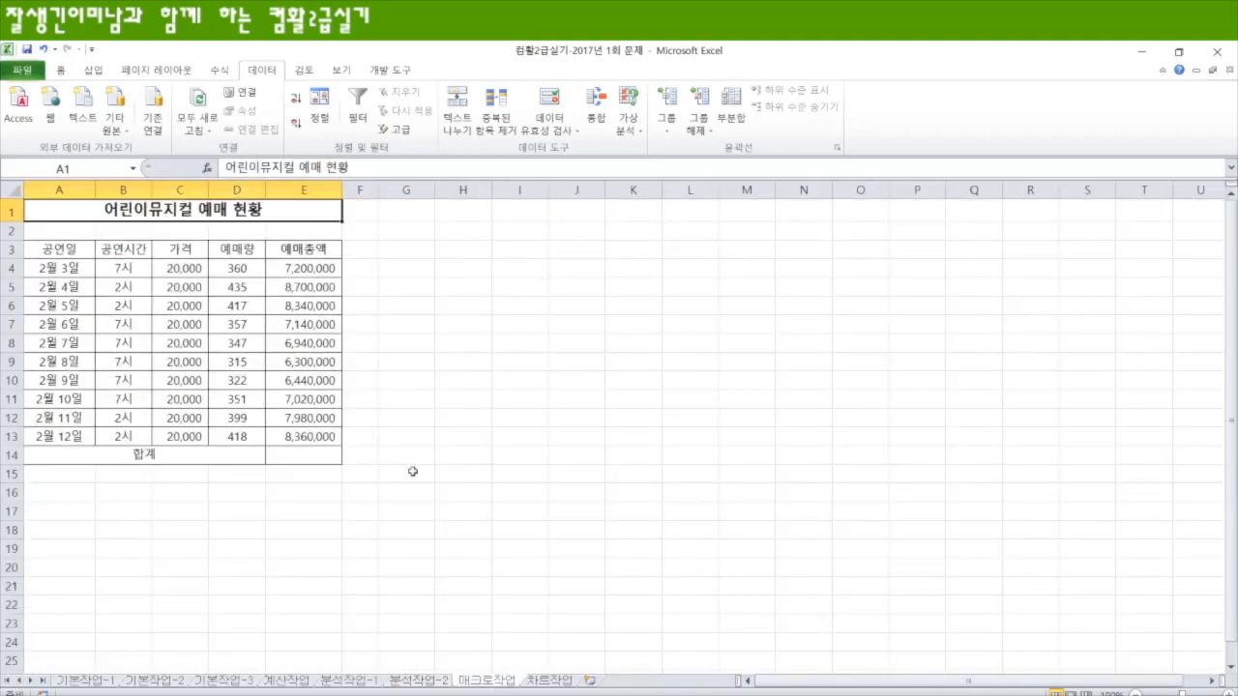
scroll(493, 519, up, 5)
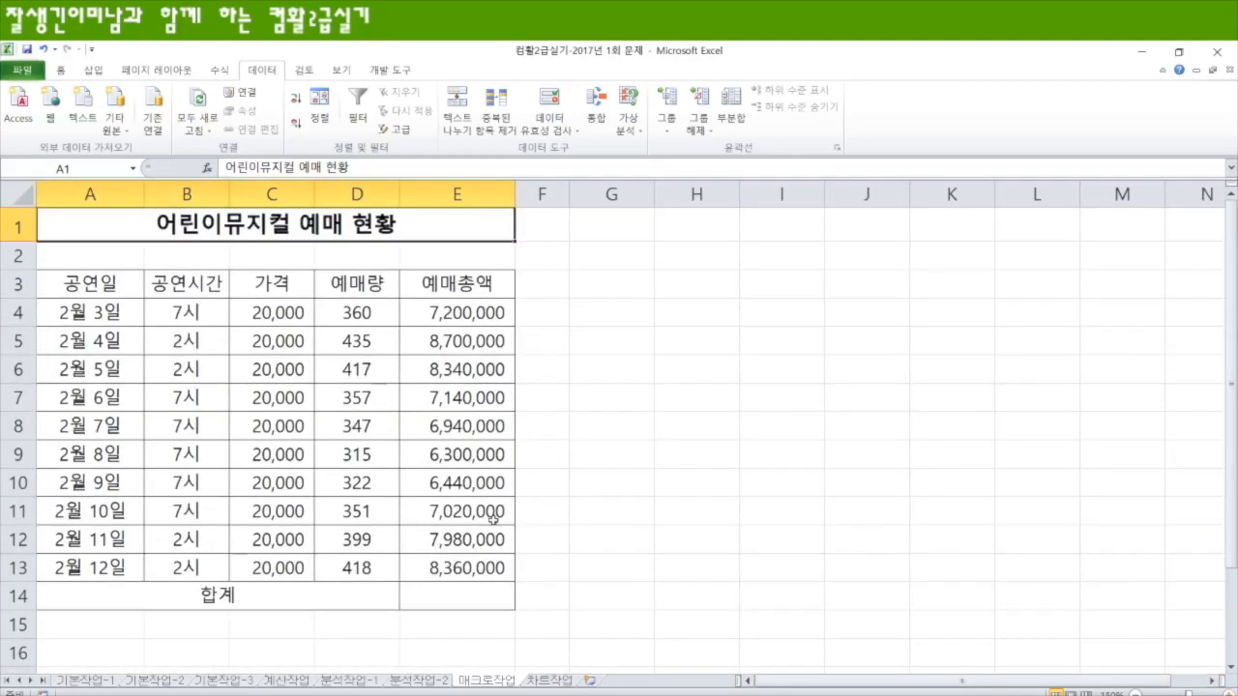
click(464, 596)
key(alt+Tab)
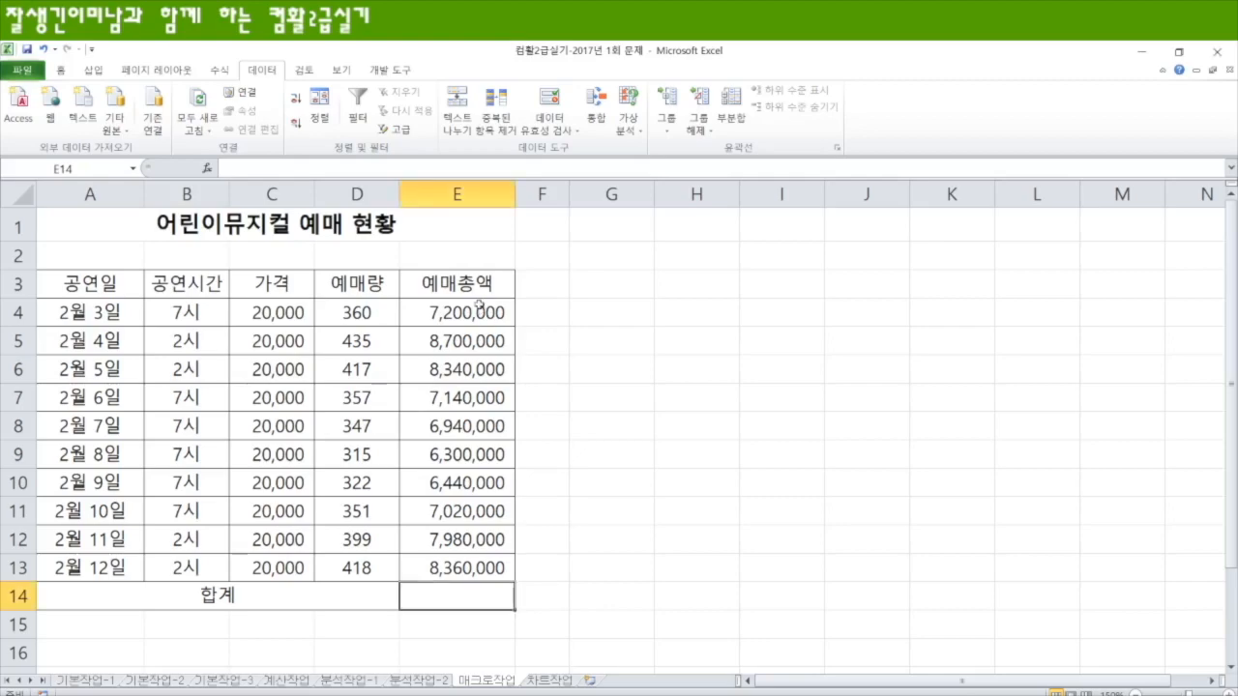
drag(481, 313, 437, 577)
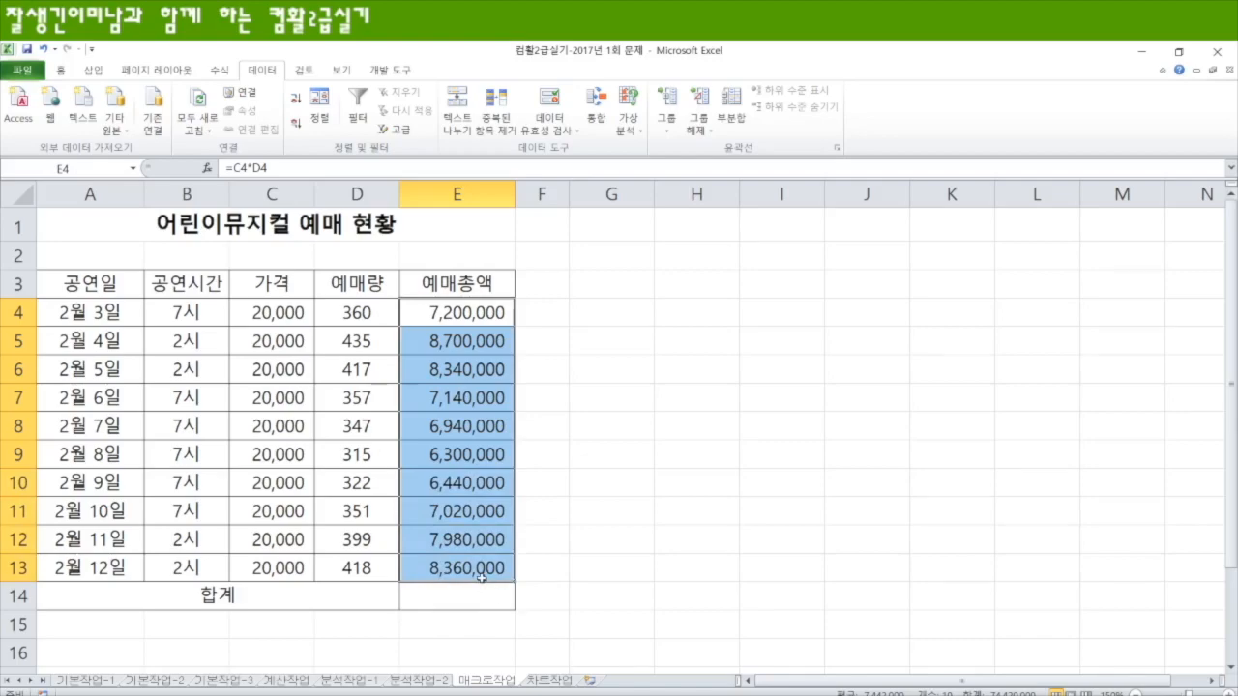
drag(91, 285, 460, 301)
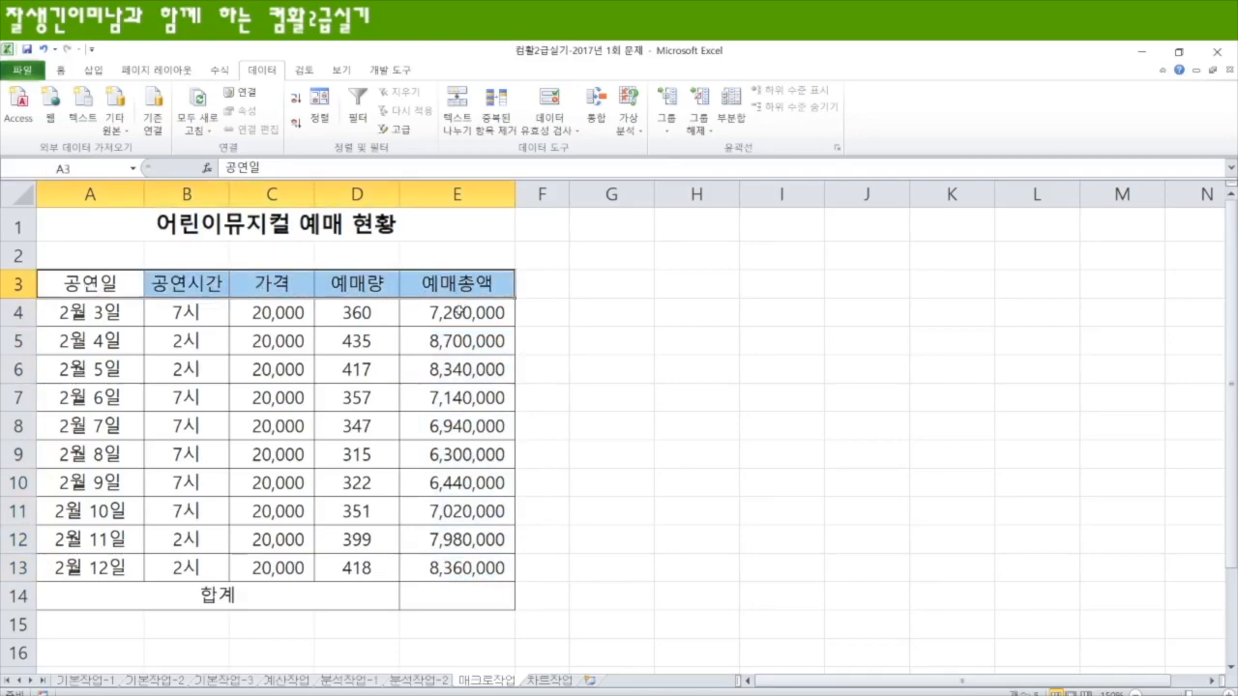
ctrl+drag(109, 311, 111, 556)
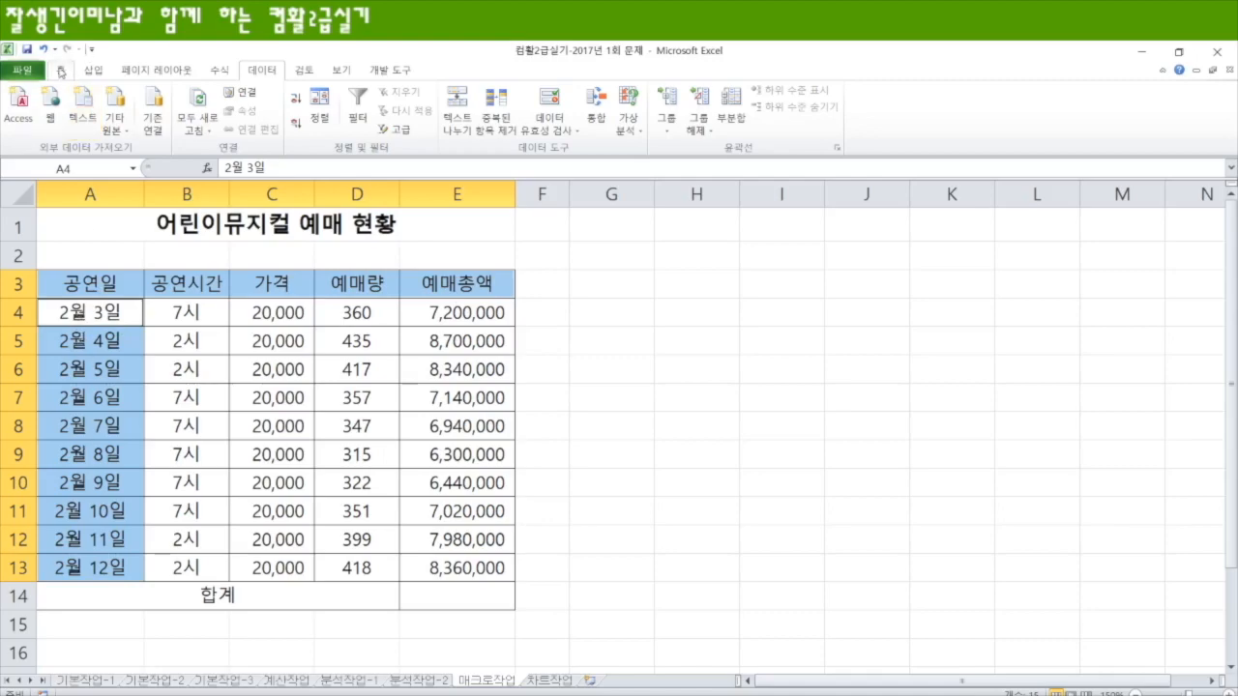
click(60, 73)
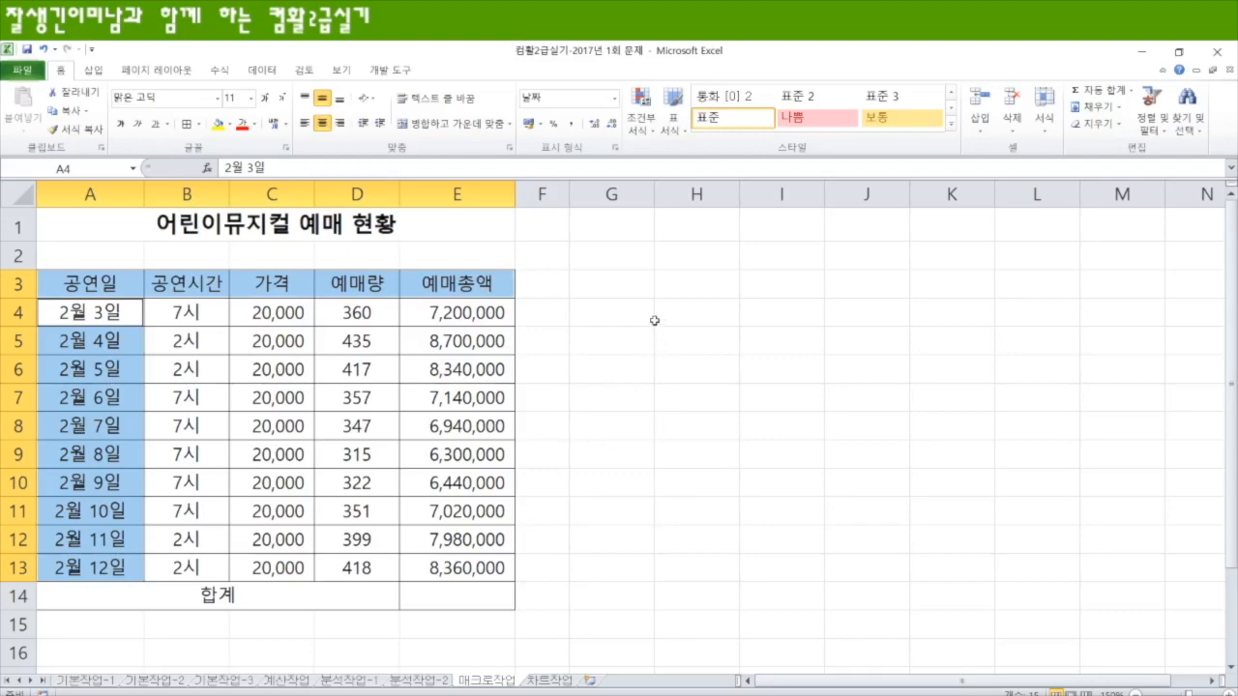
click(616, 287)
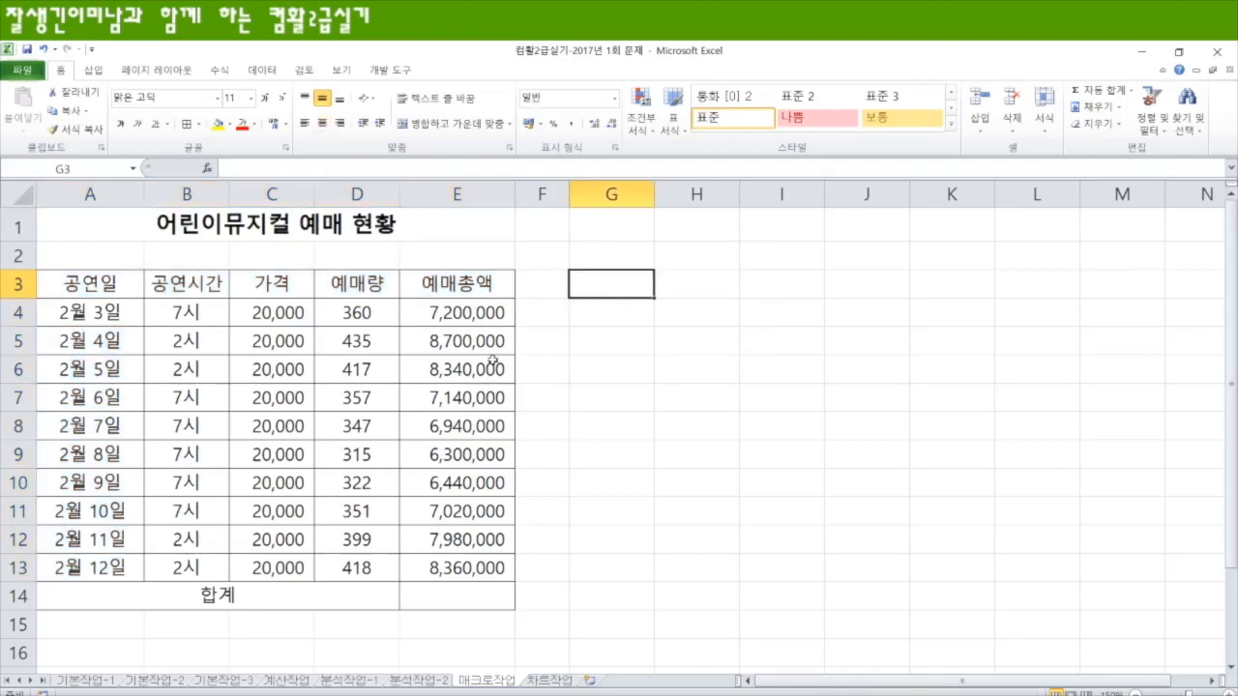
Step: Start recording a macro named 합계, stored in the current workbook
click(396, 76)
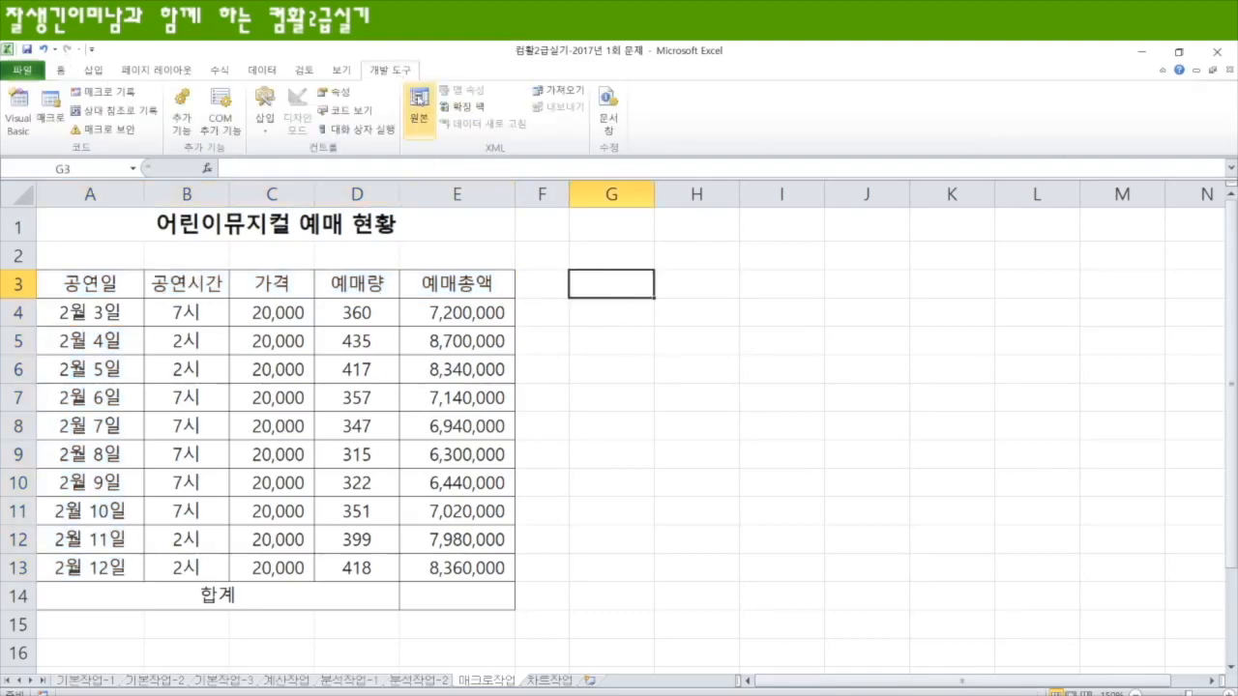
click(101, 91)
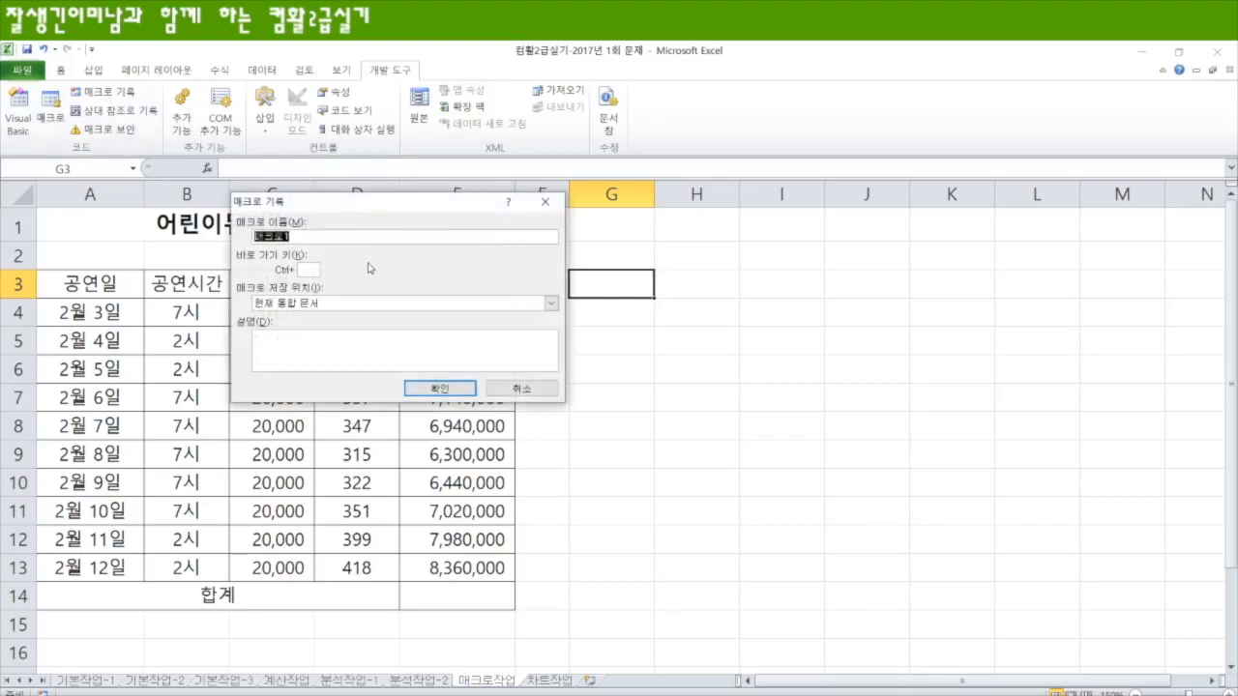
text(합계)
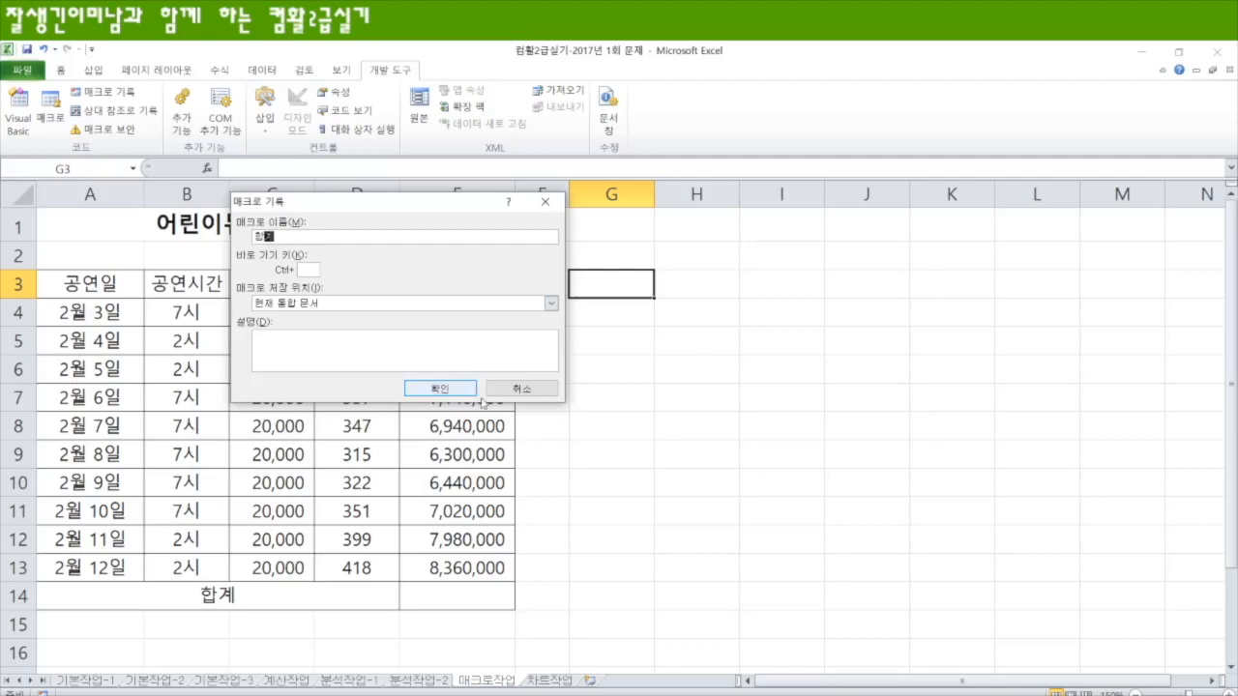
click(440, 387)
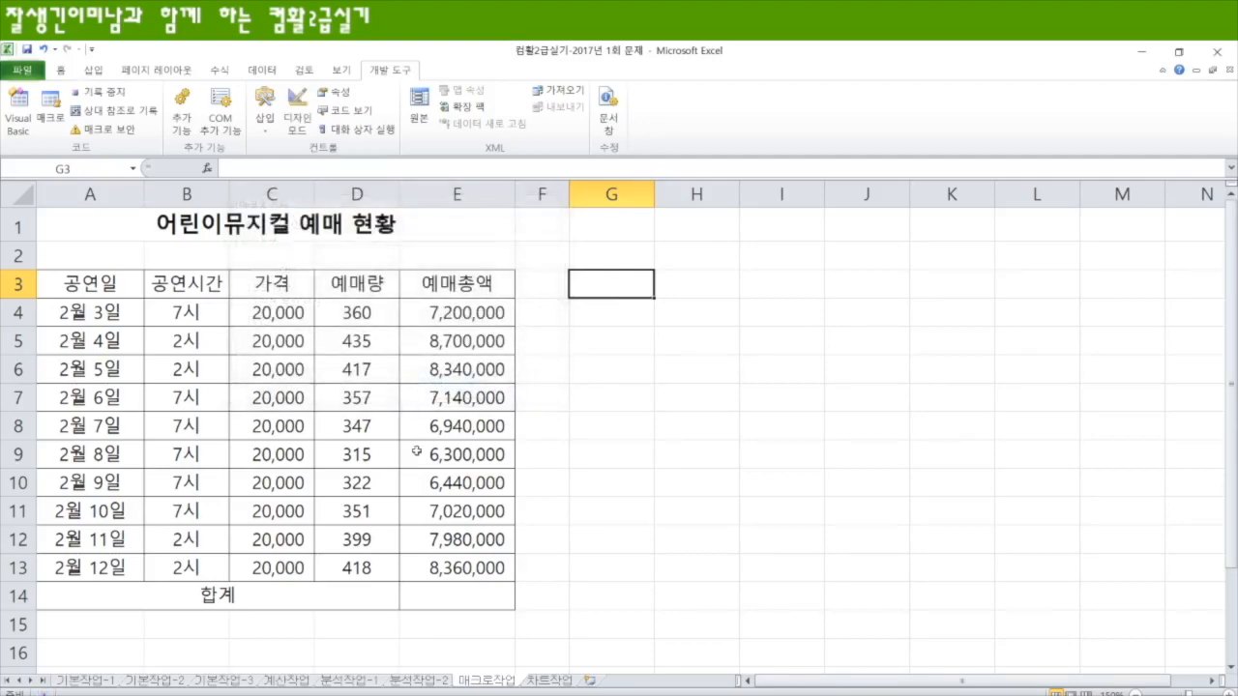
Step: Enter =SUM(E4:E13) in the 합계 cell E14 and stop recording the macro
click(448, 596)
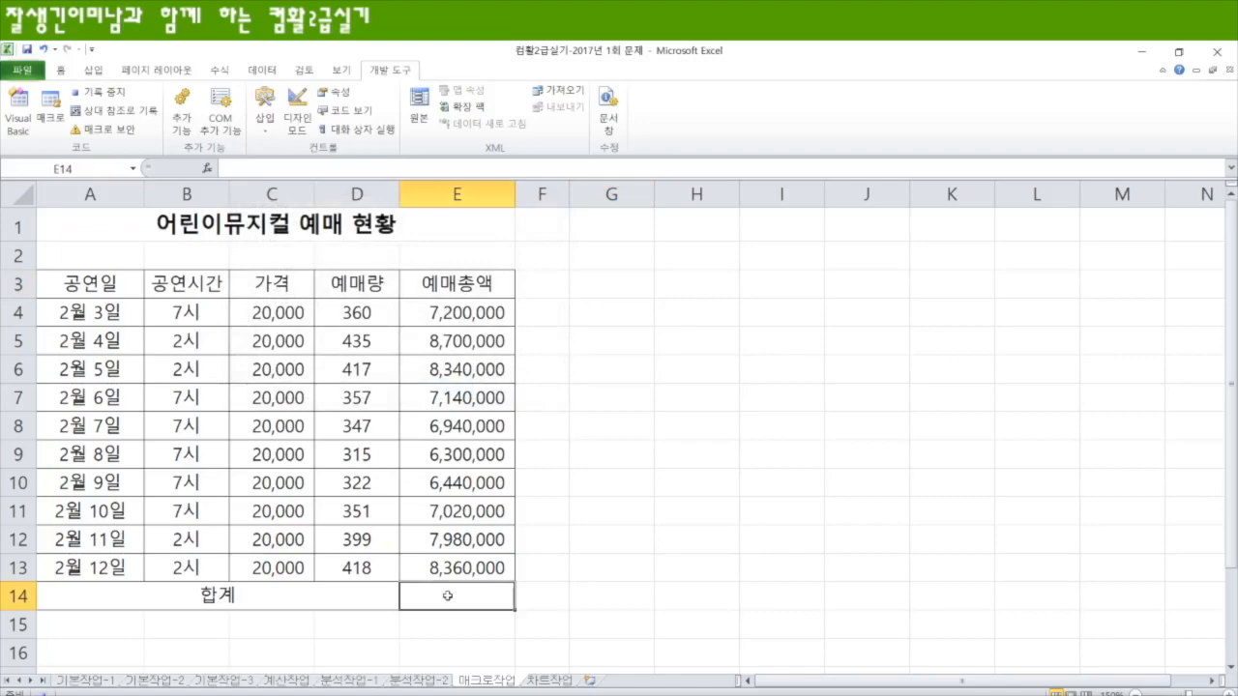
text(=sum)
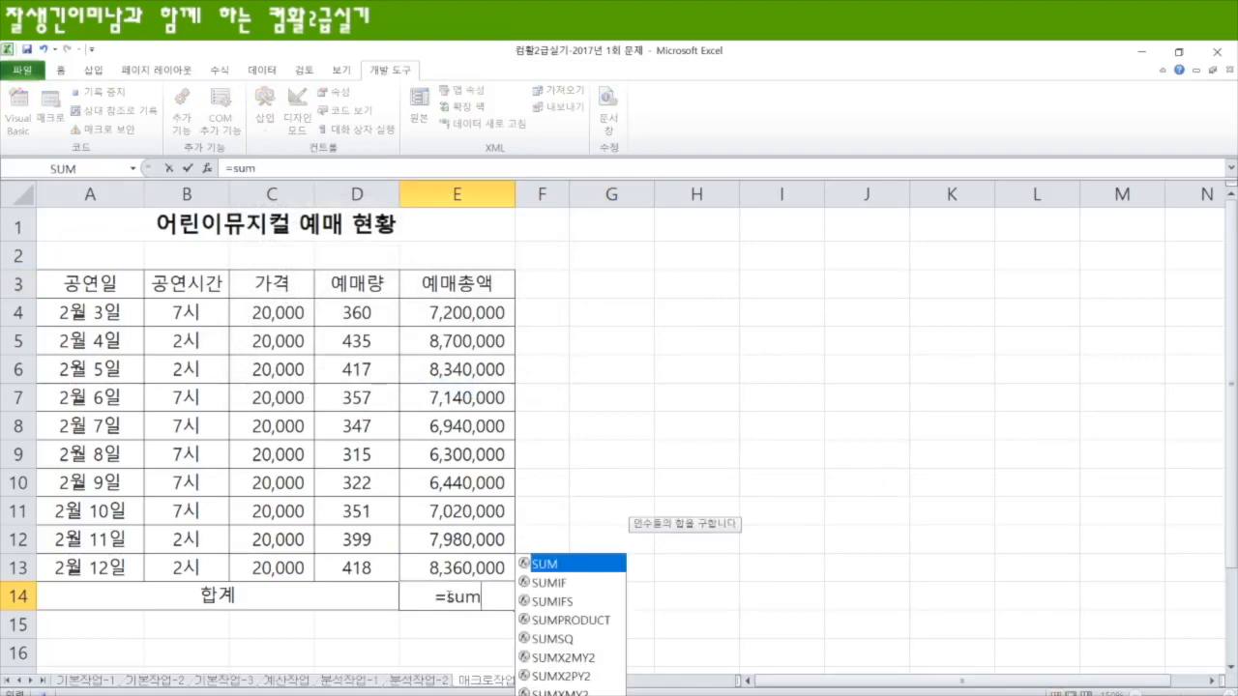
key(Tab)
drag(492, 310, 471, 564)
text())
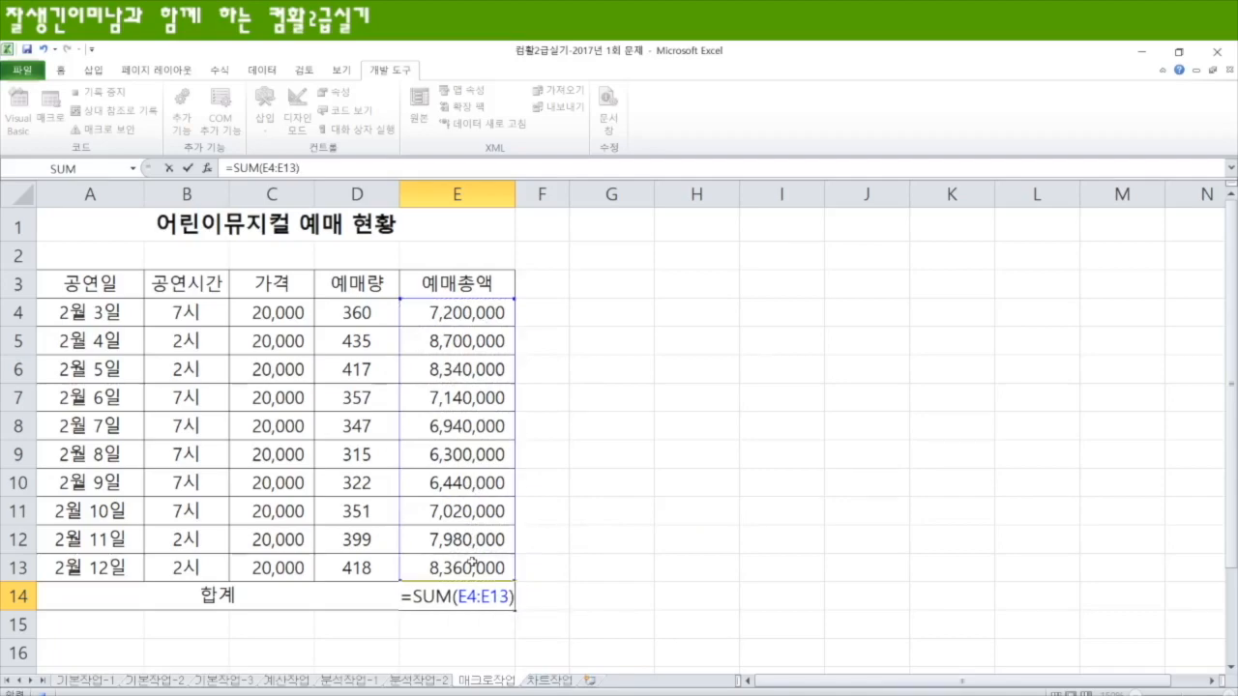
key(Return)
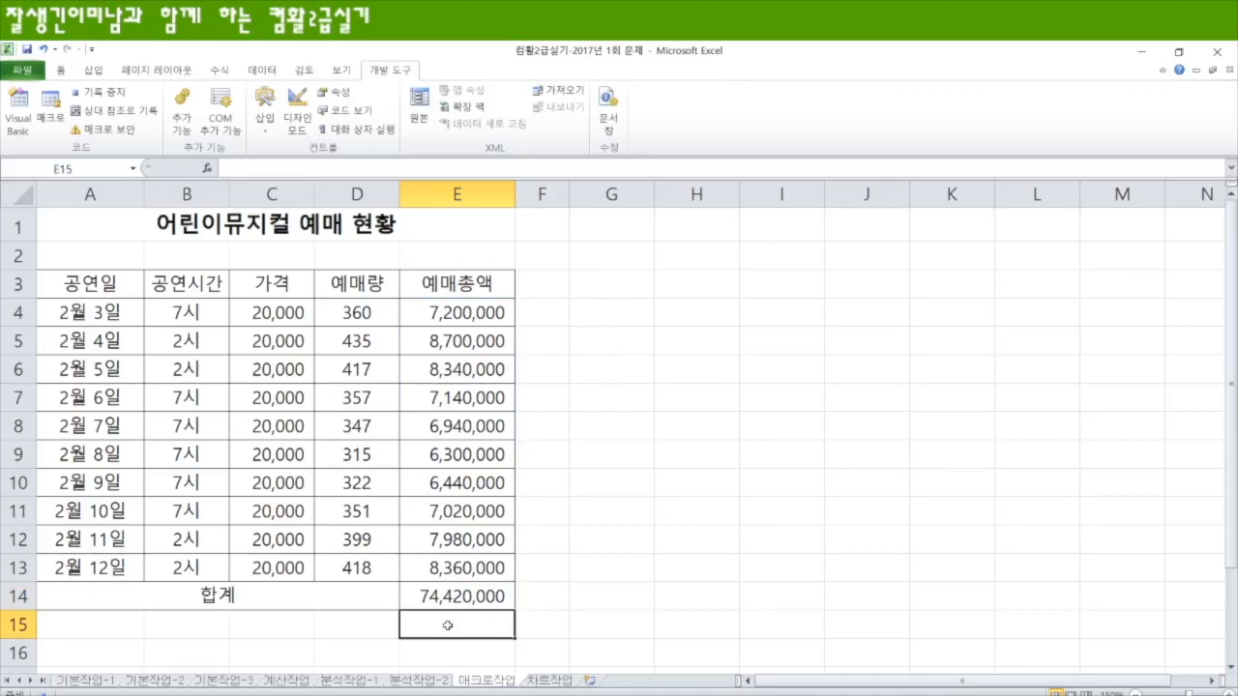
click(613, 312)
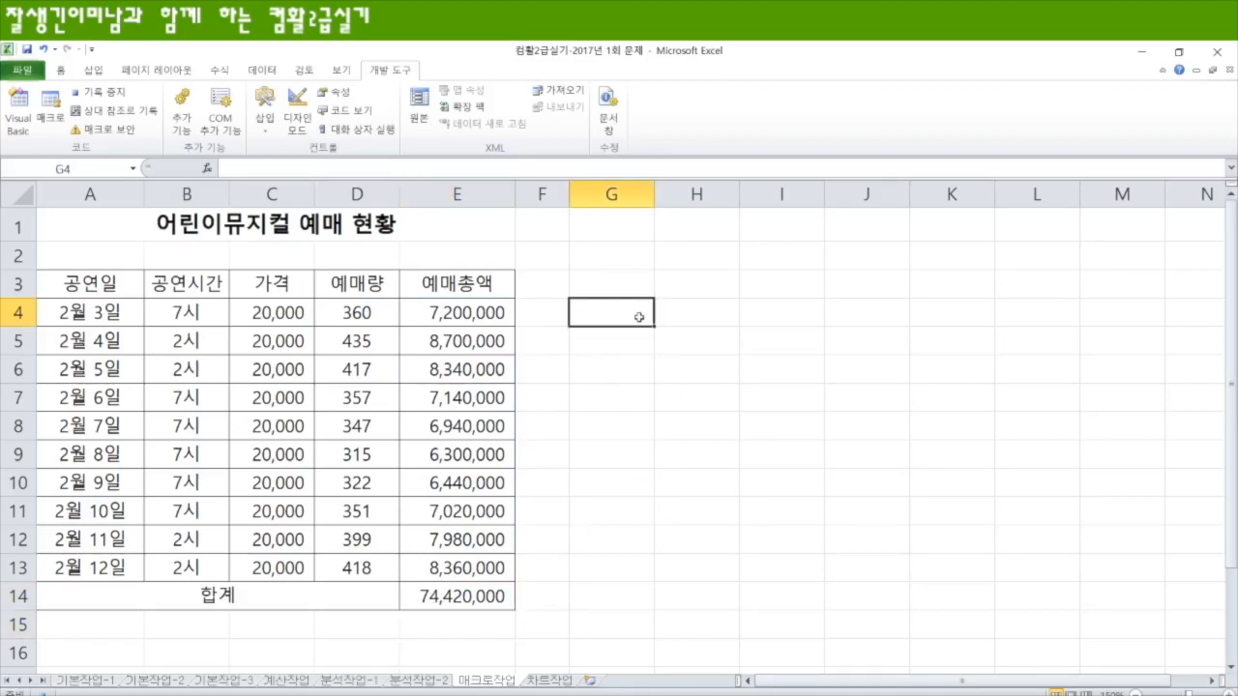
click(101, 92)
Step: Test the 합계 macro by clearing E14 and running the macro, then empty E14 again
click(455, 595)
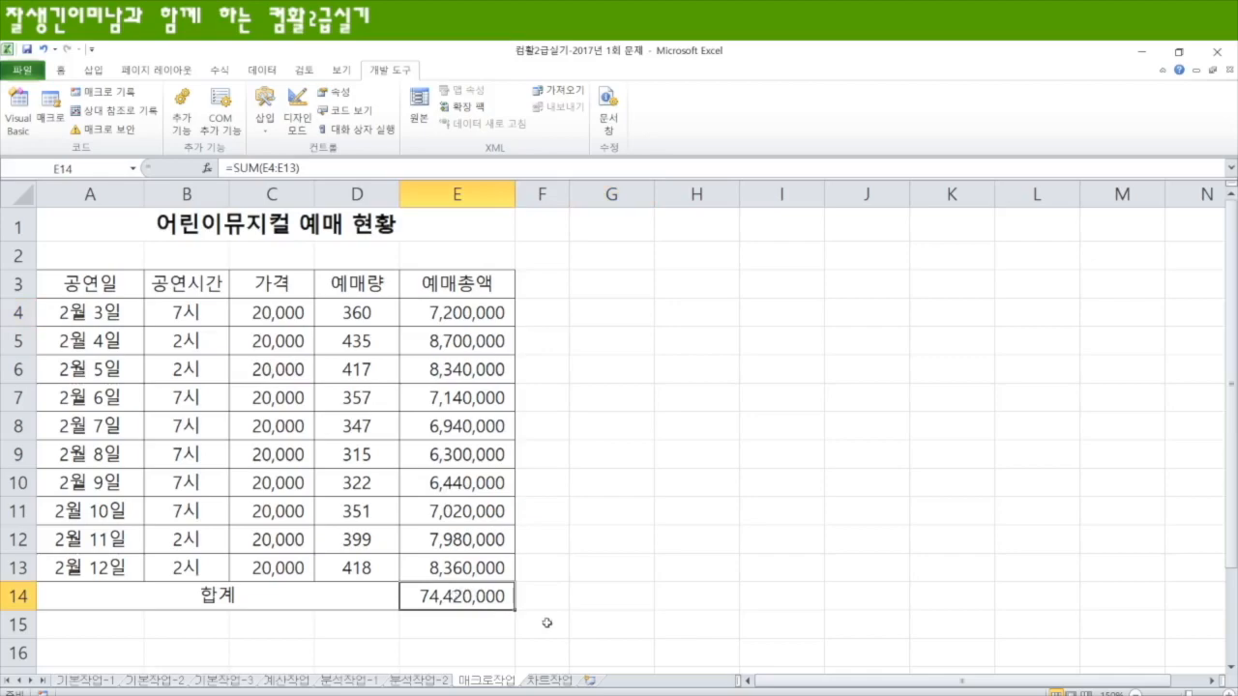
key(Delete)
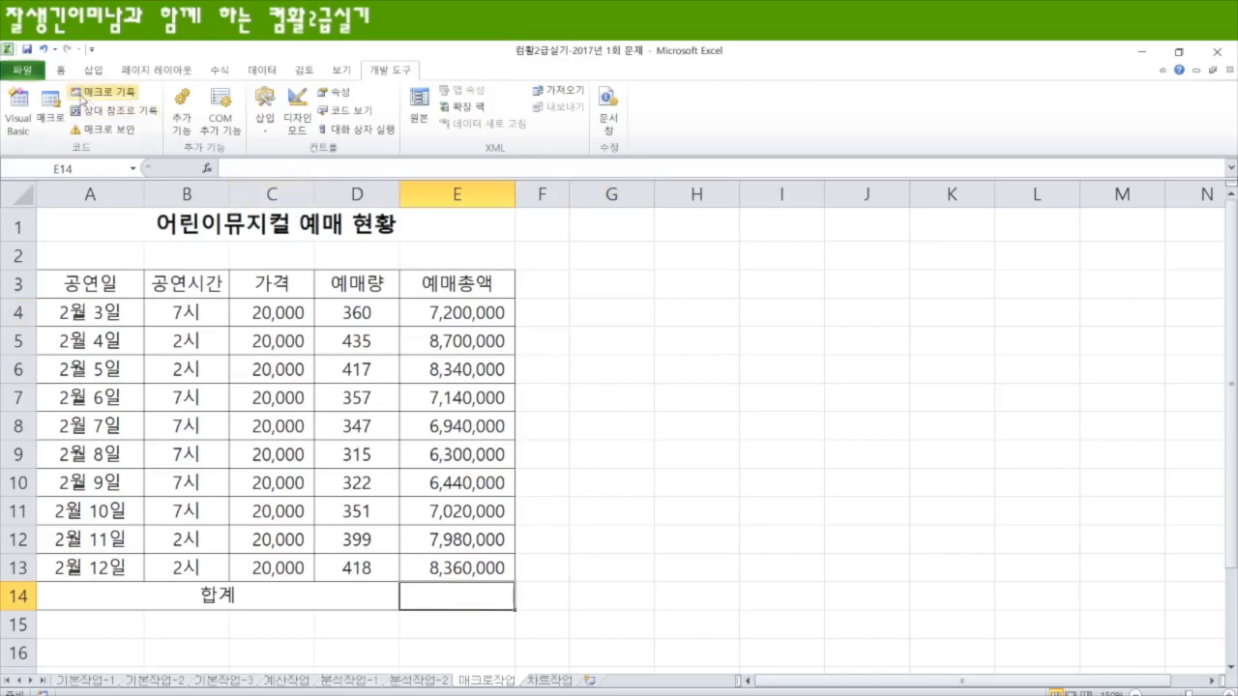
click(50, 109)
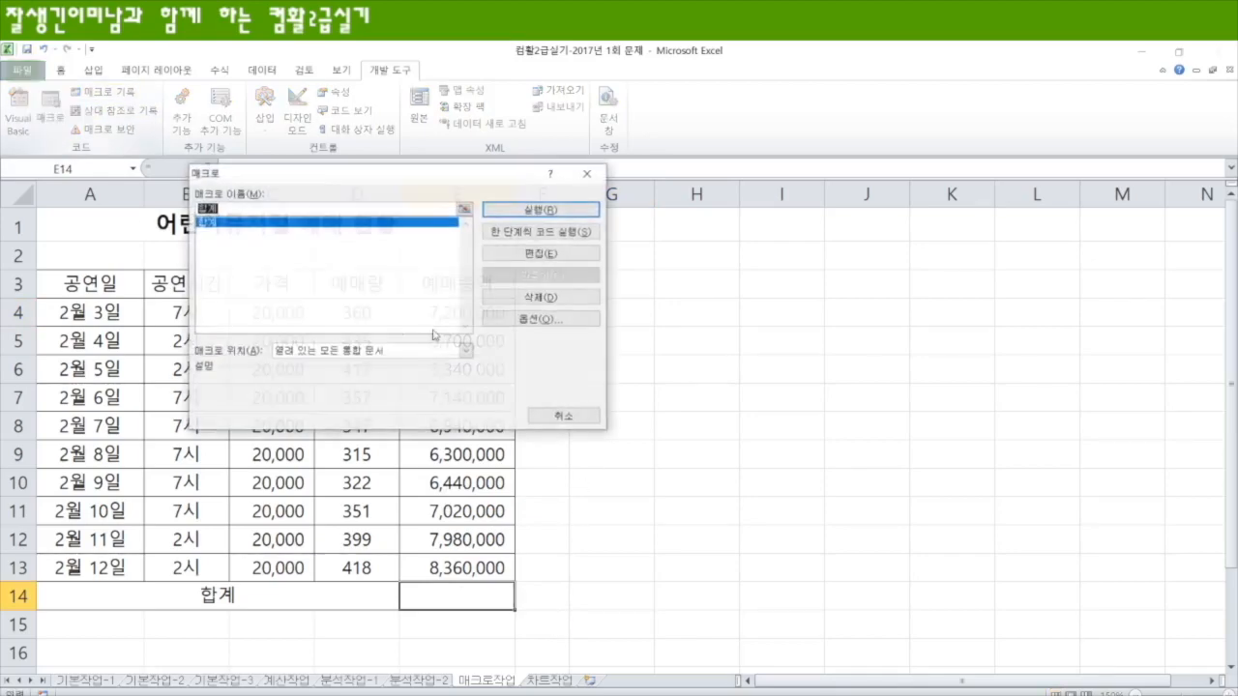
click(547, 210)
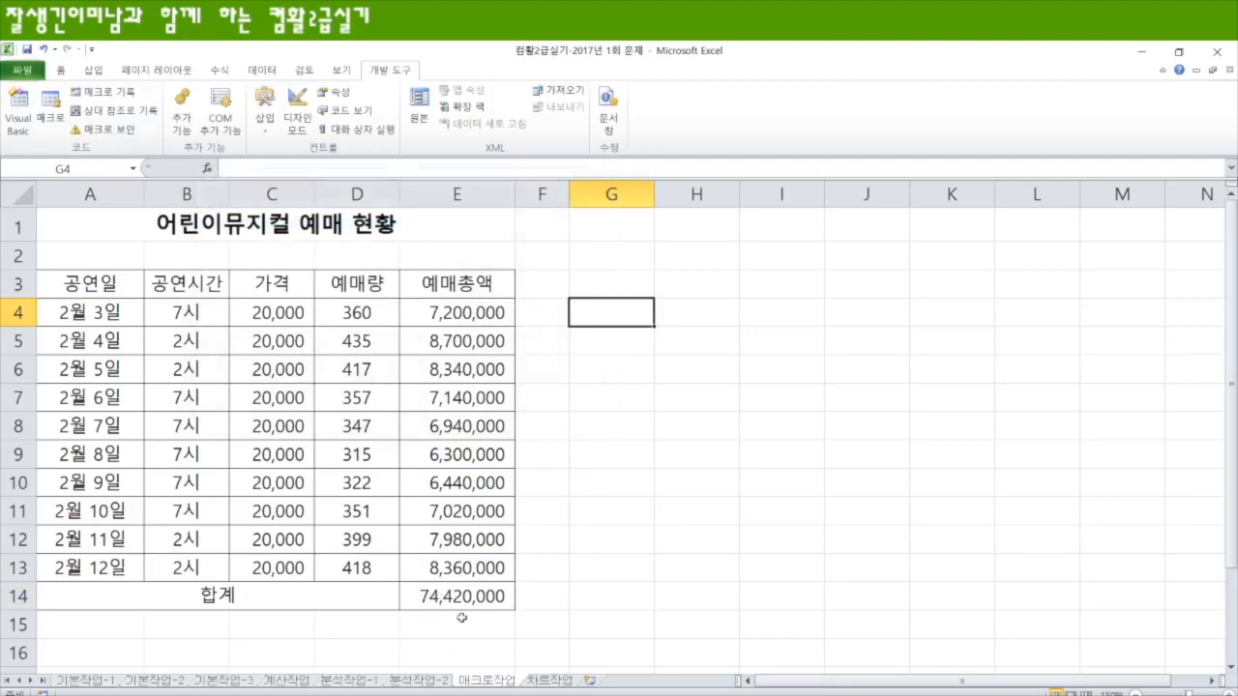
click(474, 598)
key(Delete)
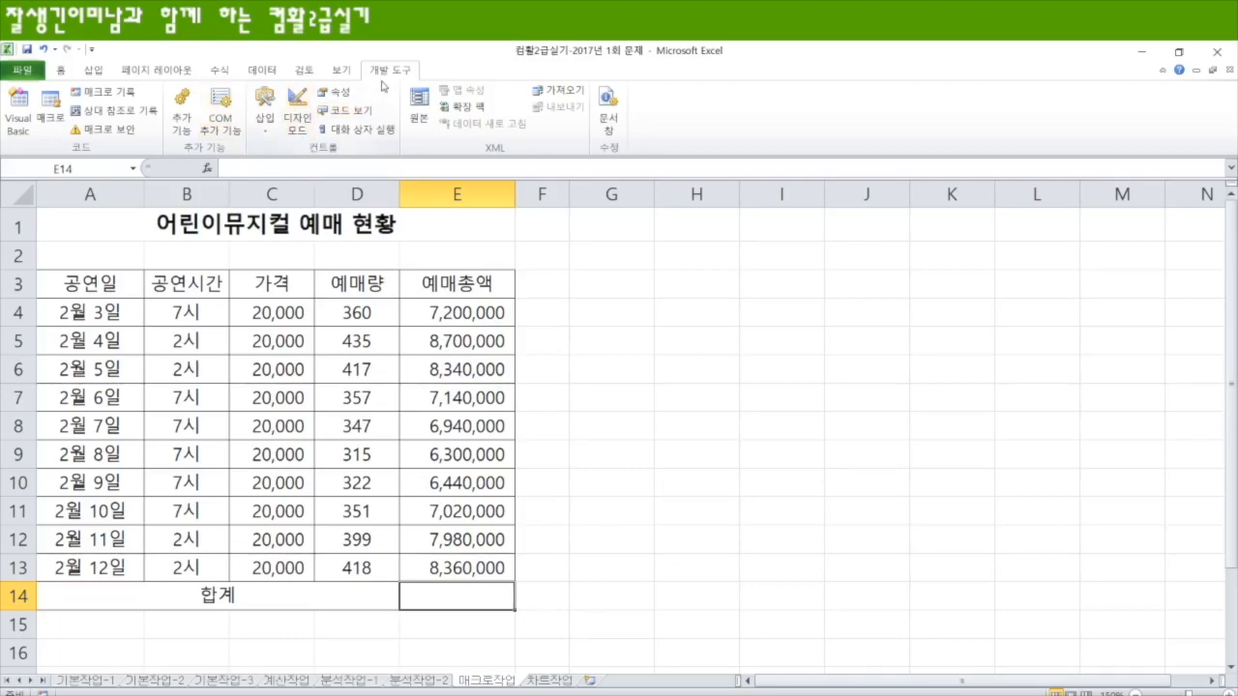
Step: Draw a form-control button over G3:H4 and assign the 합계 macro to it
click(264, 112)
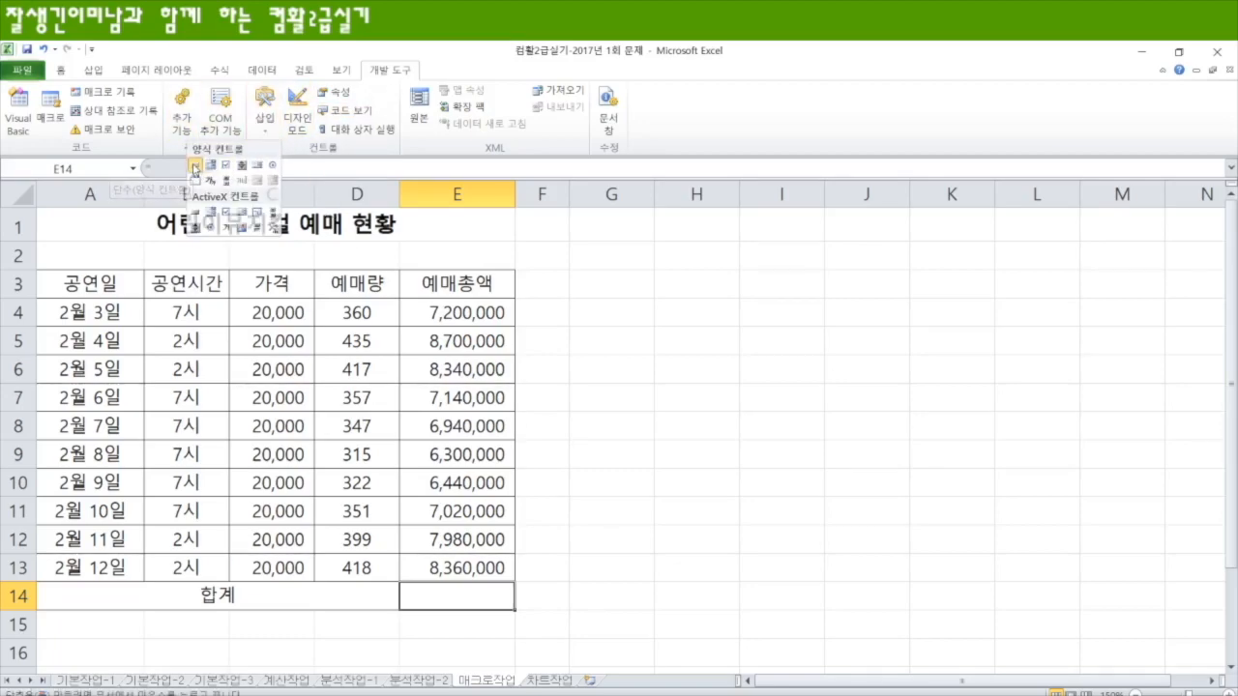
click(194, 166)
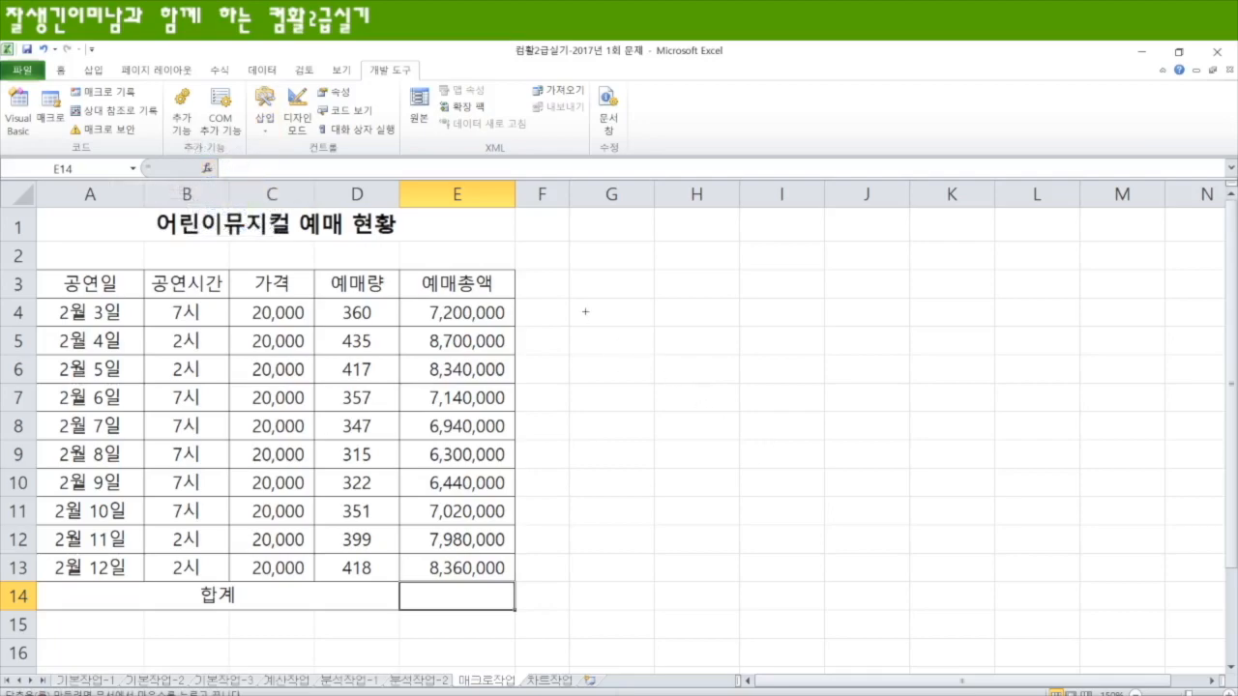
drag(569, 272, 741, 328)
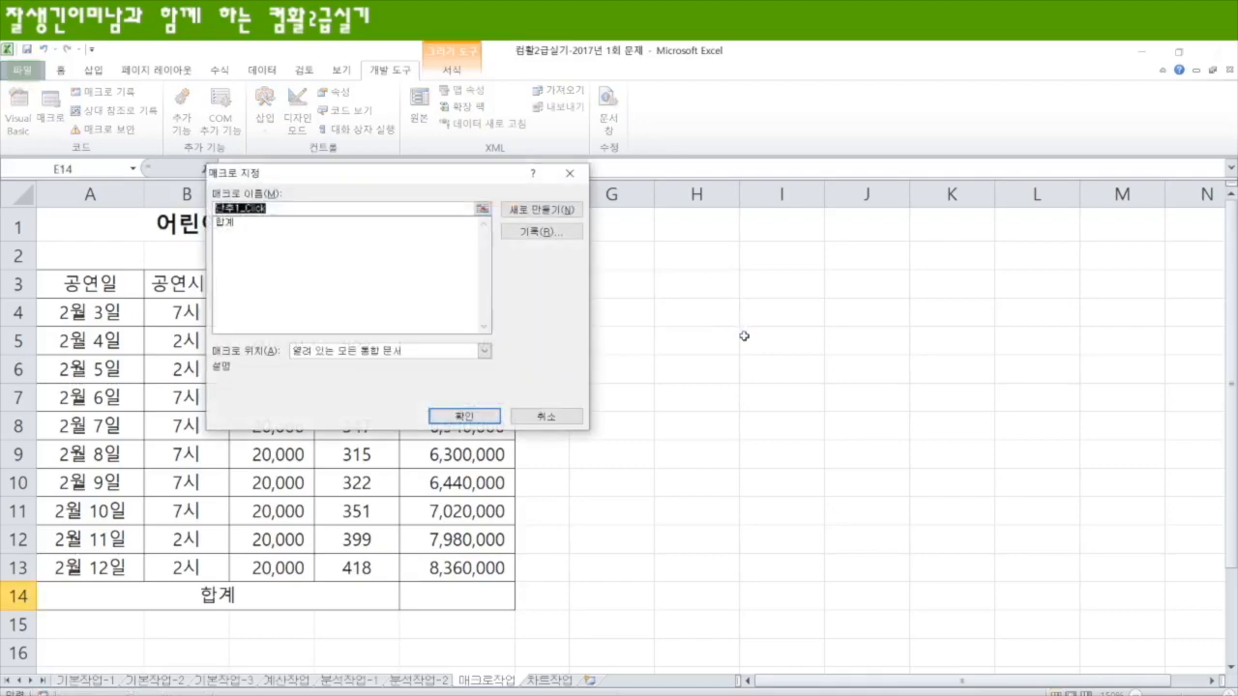
click(229, 223)
click(465, 416)
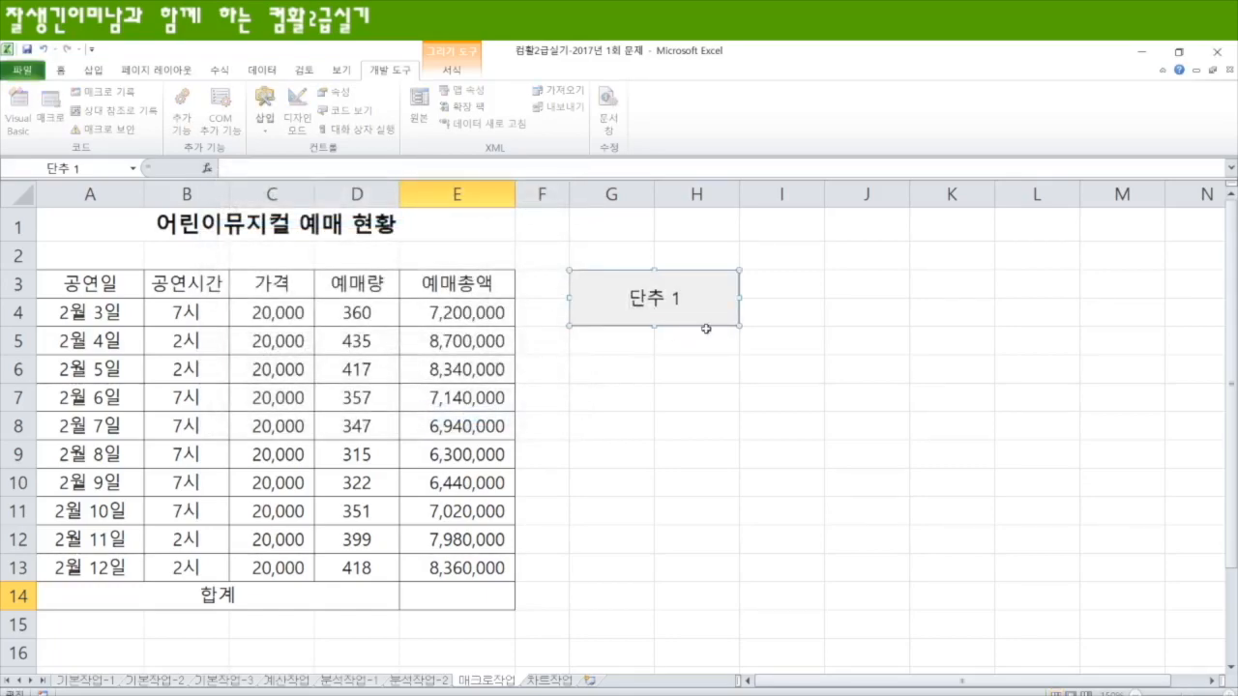
Step: Label the new button 합계 and run its macro to fill in E14
text(gk)
key(BackSpace)
key(BackSpace)
text(합계)
key(BackSpace)
key(Delete)
key(Delete)
key(Delete)
key(Delete)
text(계)
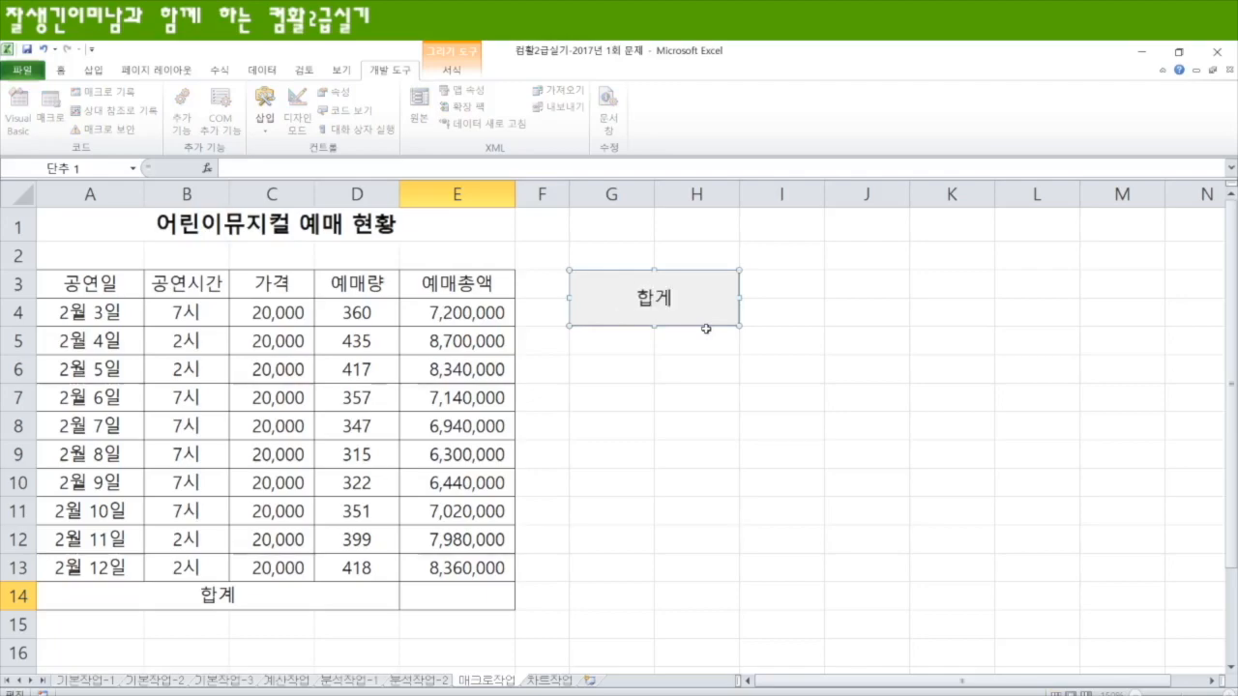
click(680, 416)
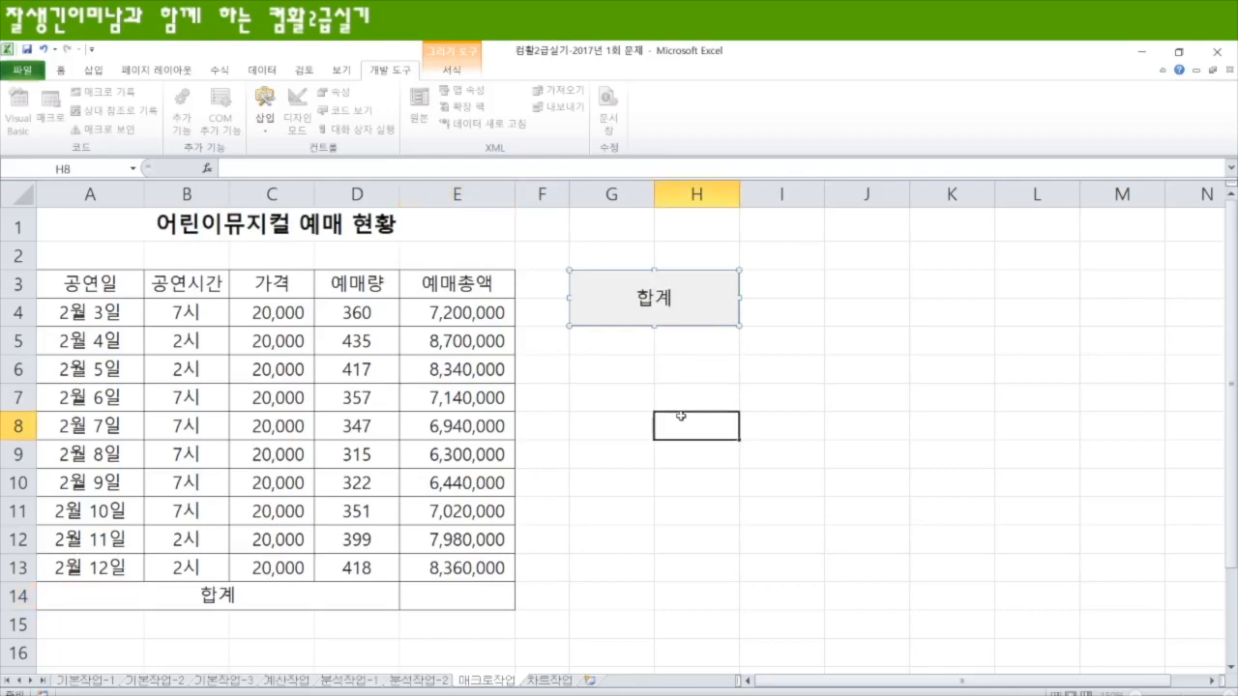
click(677, 310)
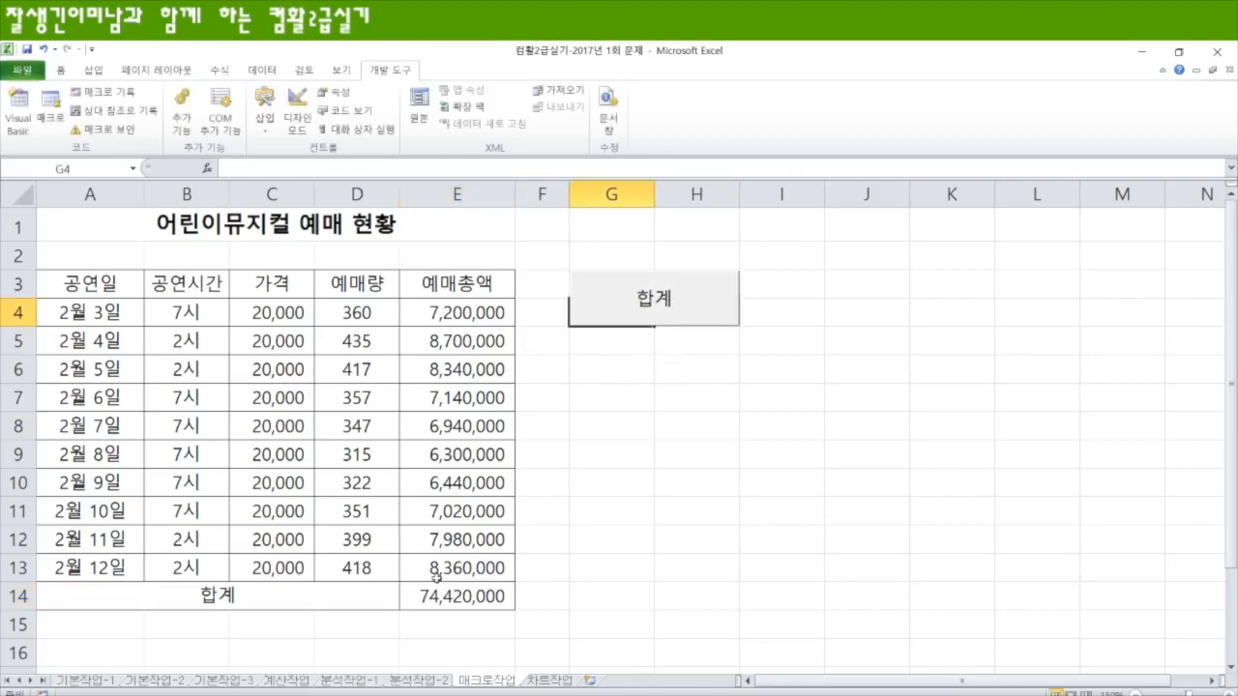
Step: Start recording a macro named 채우기색, stored in the current workbook
click(598, 363)
click(81, 94)
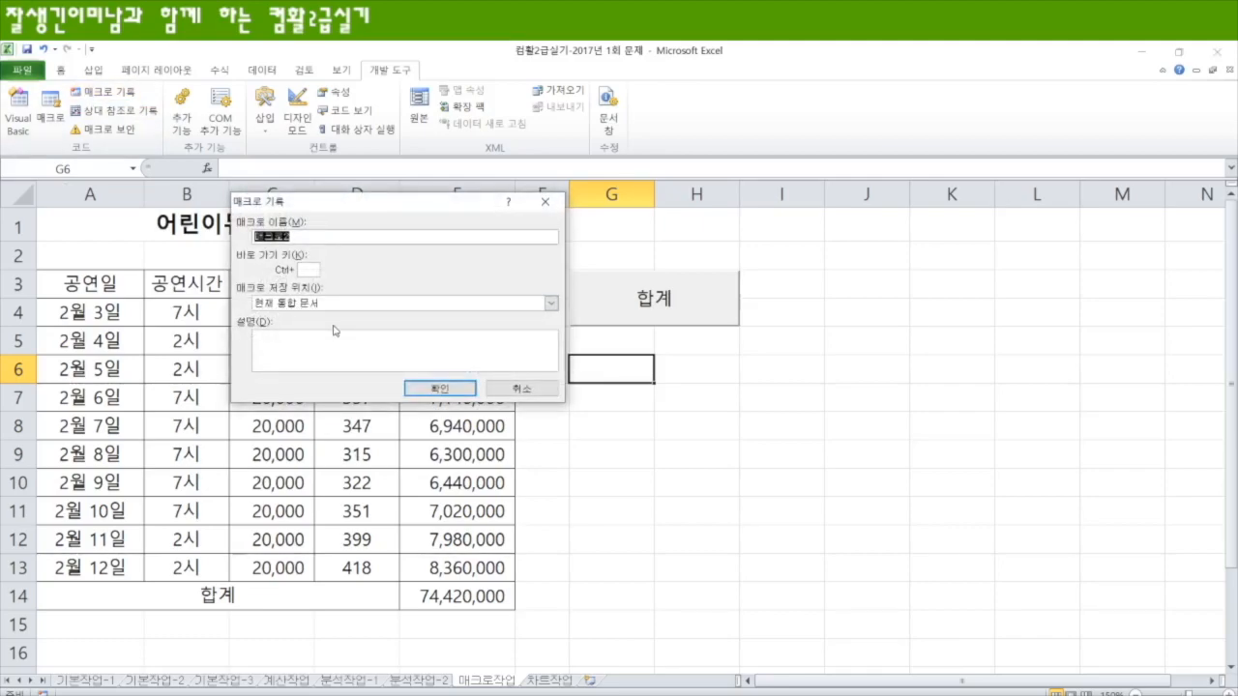
text(채우기색)
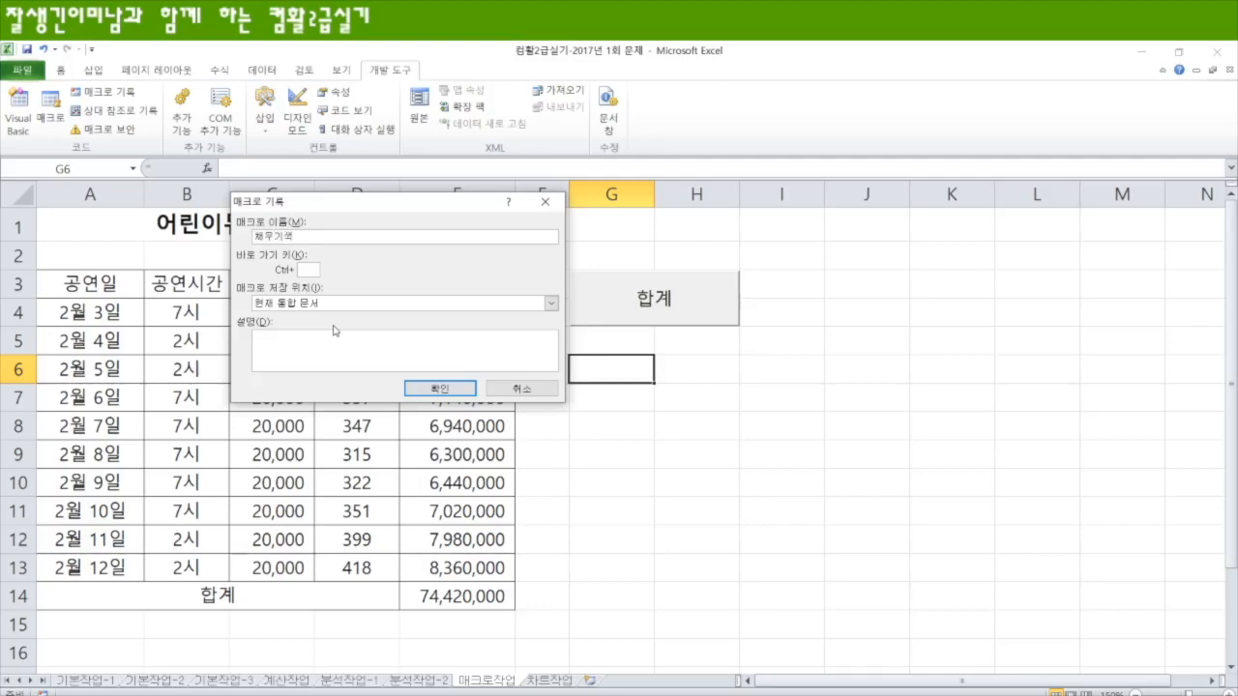
key(Return)
Step: Fill A3:E3 and A4:A13 with the standard orange (주황) color and stop recording the macro
drag(109, 283, 464, 286)
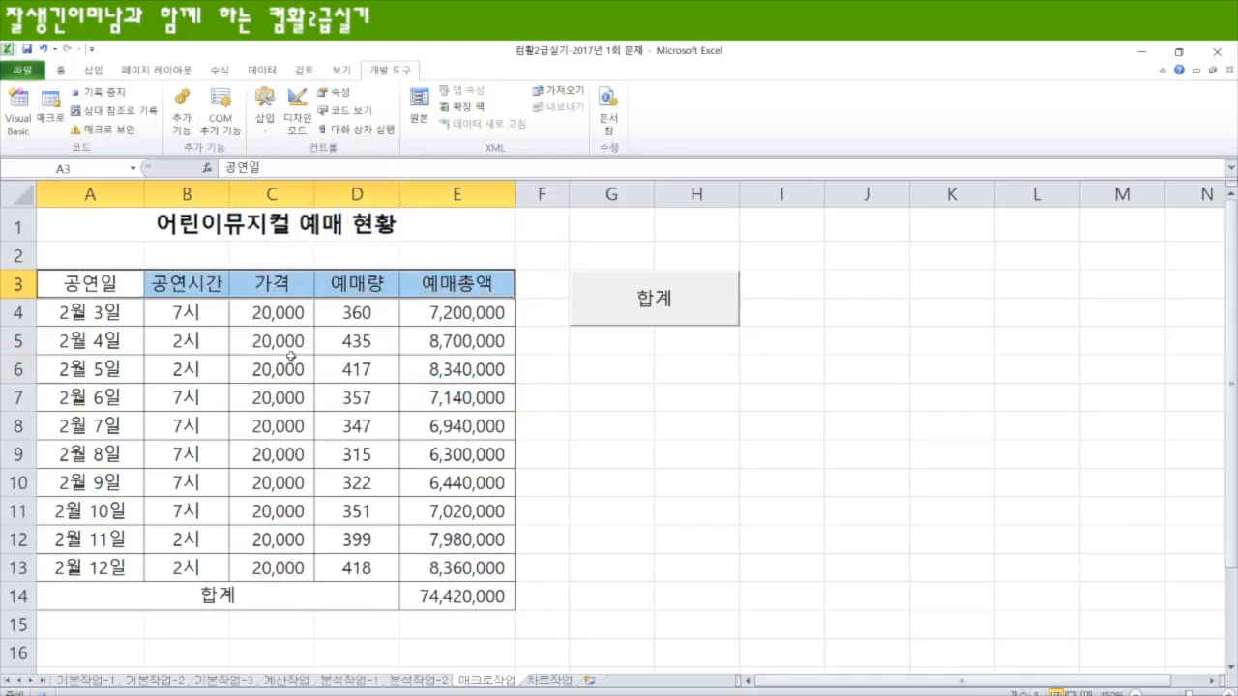
drag(101, 313, 111, 567)
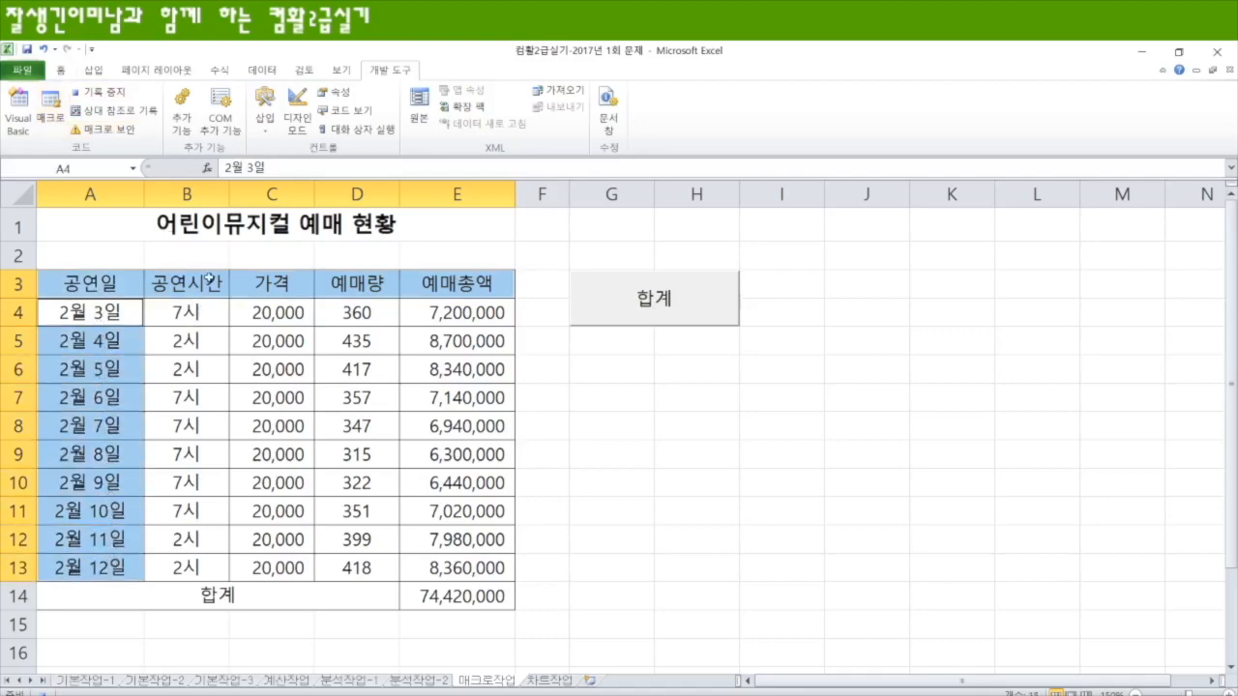
right_click(44, 277)
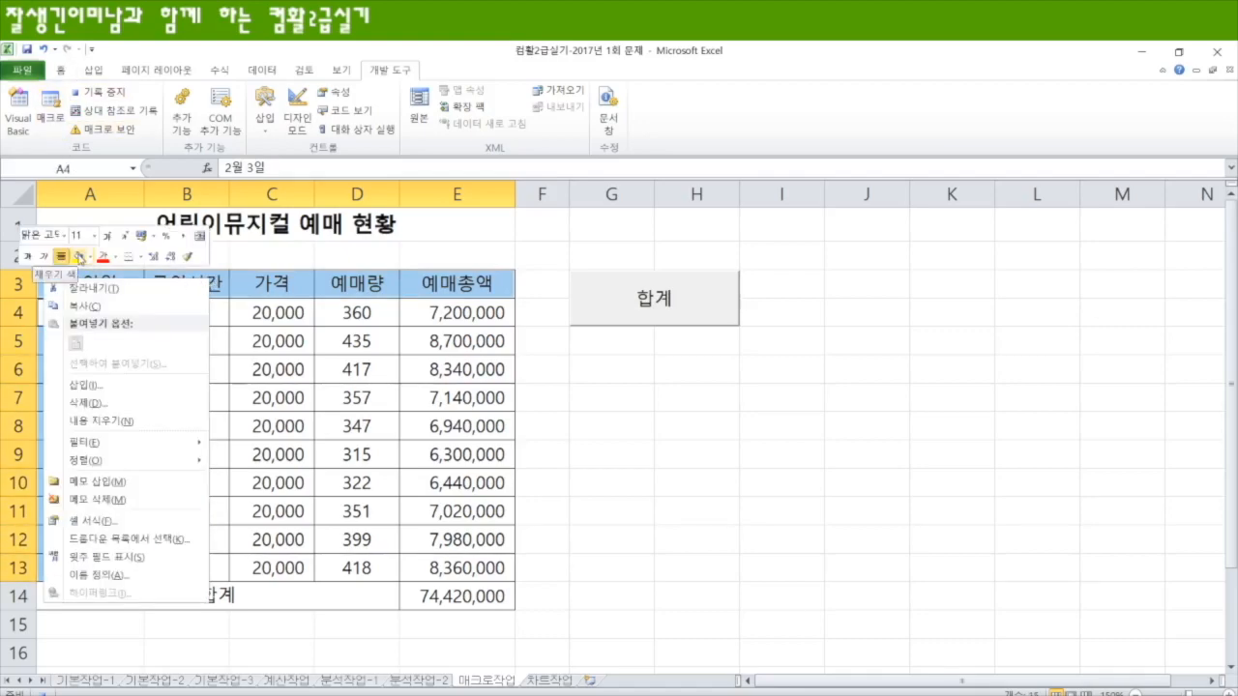
click(61, 74)
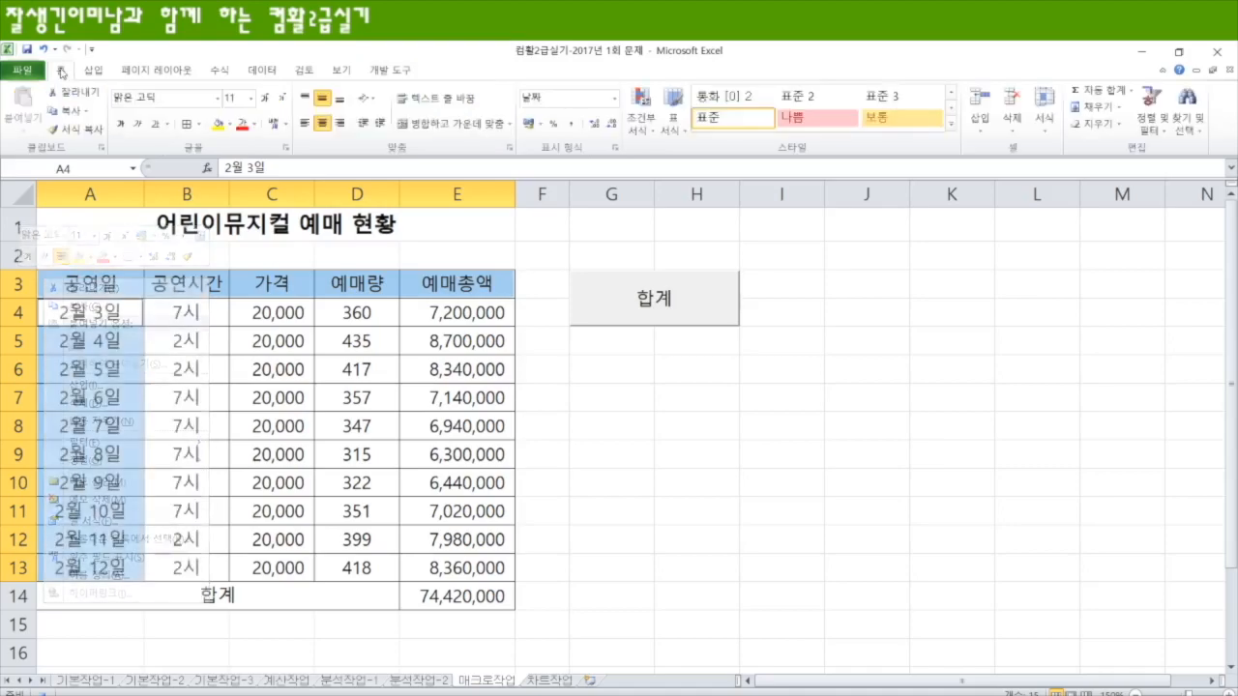
click(229, 125)
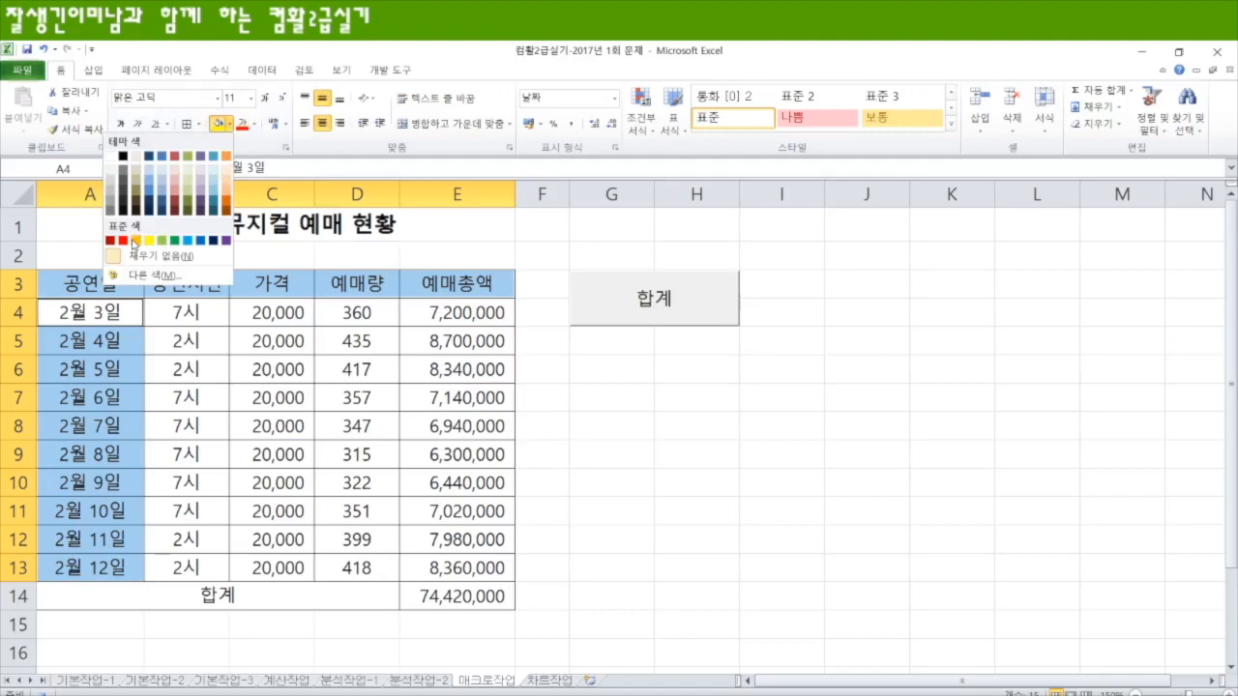
click(134, 241)
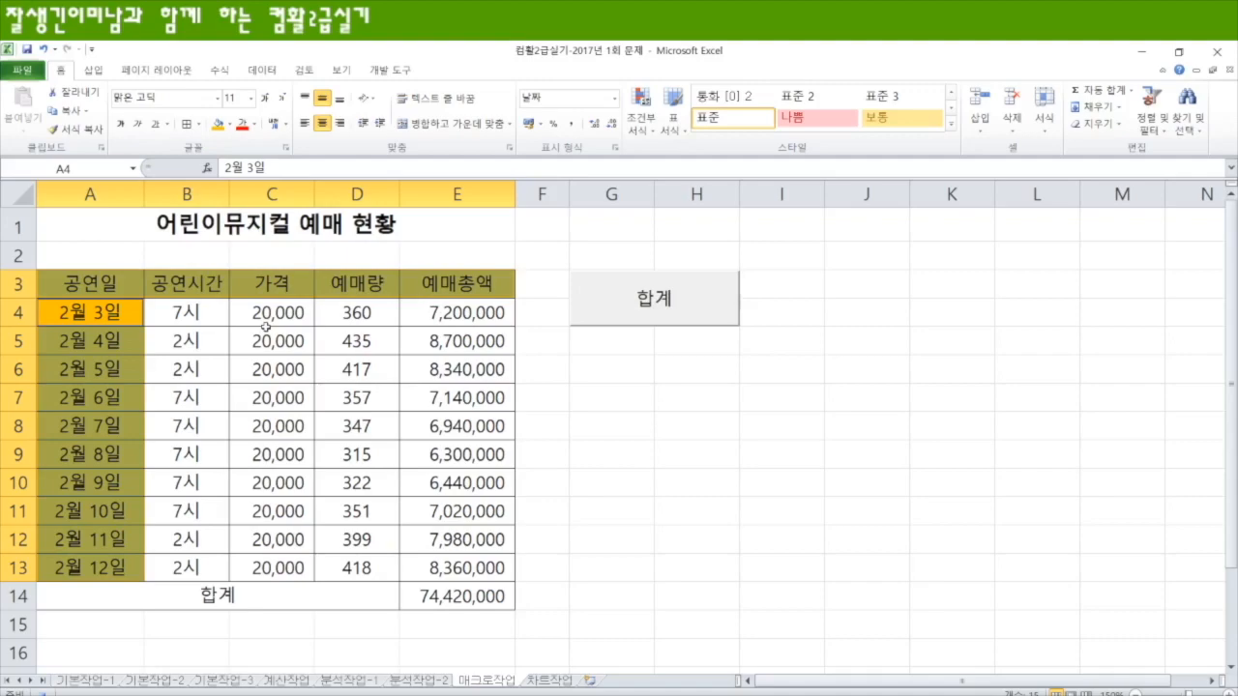
click(614, 371)
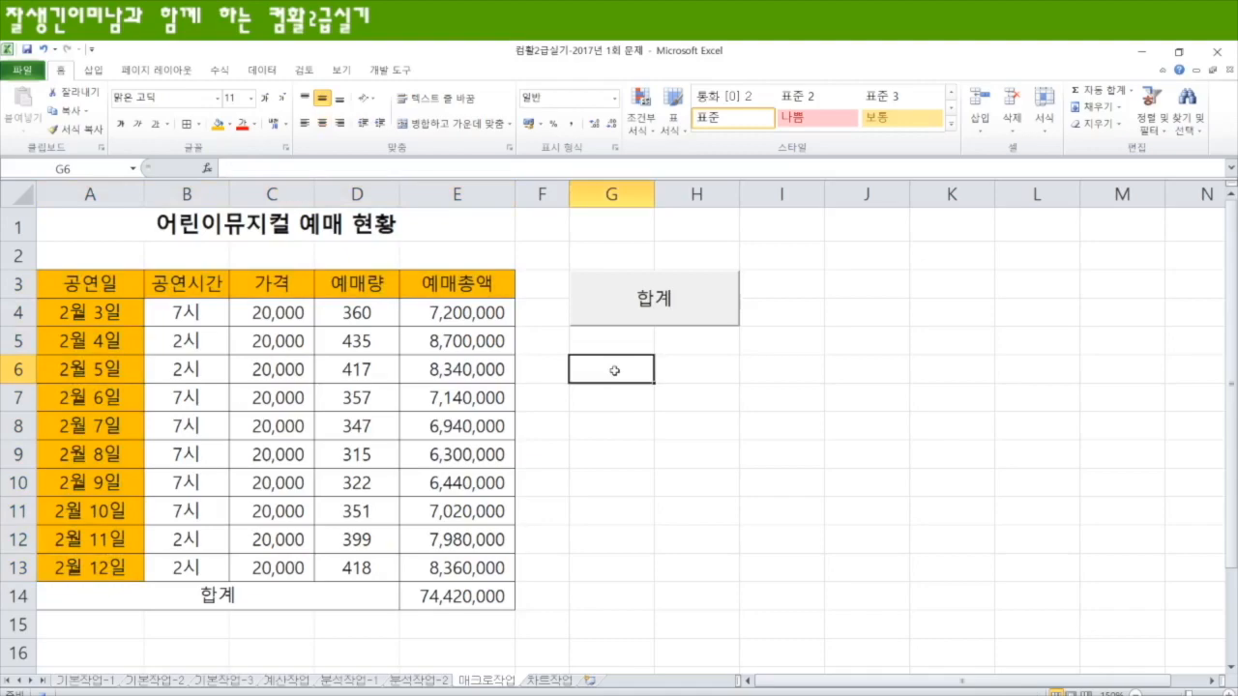
click(396, 73)
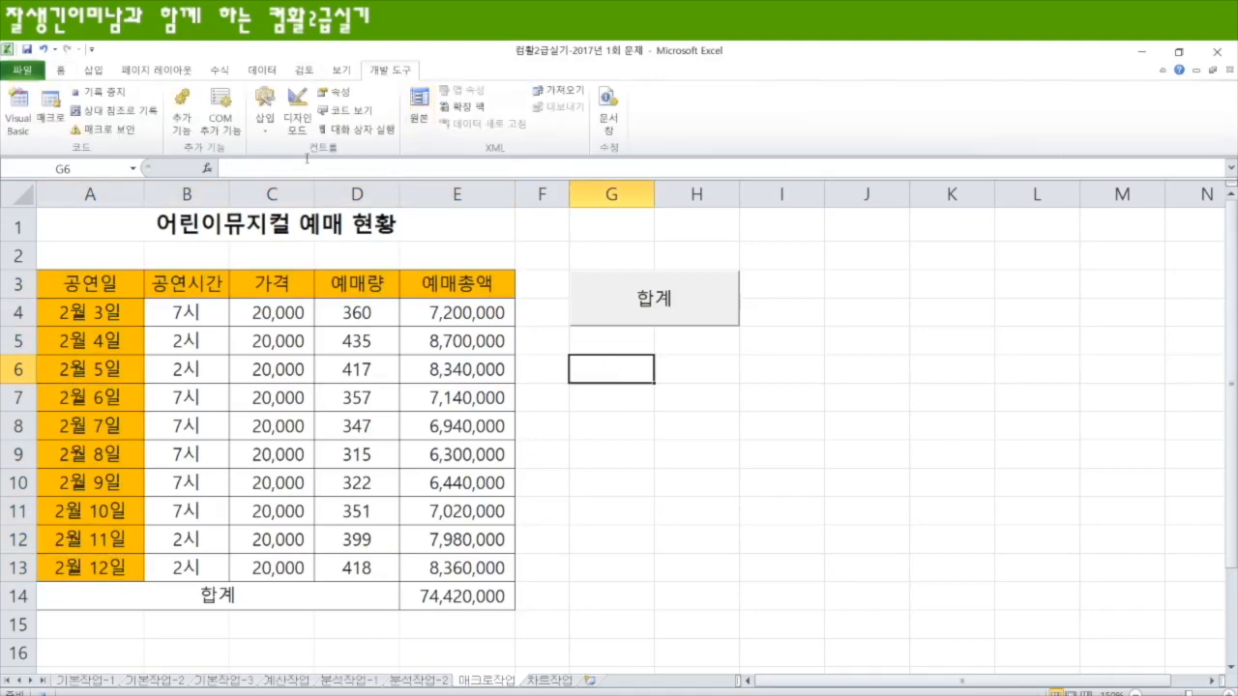
click(100, 94)
Step: Change the fill of header cells A3:E3 to a light olive green theme color
click(97, 281)
drag(97, 281, 478, 290)
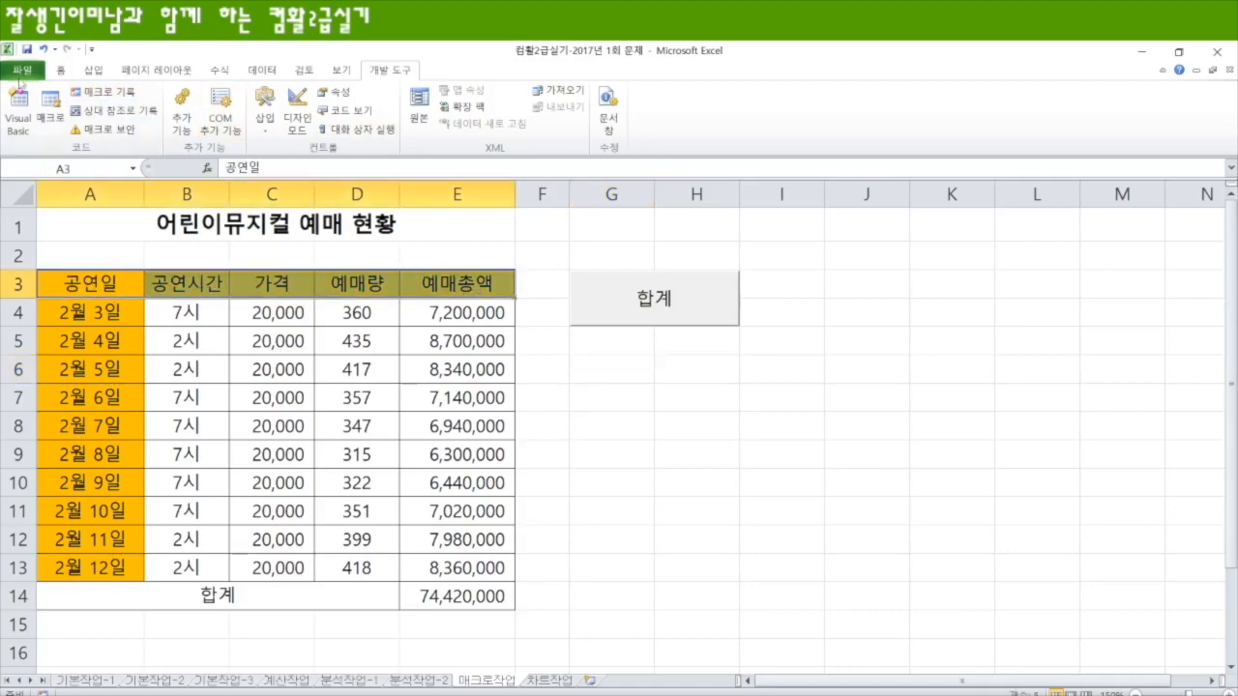
click(60, 71)
click(229, 124)
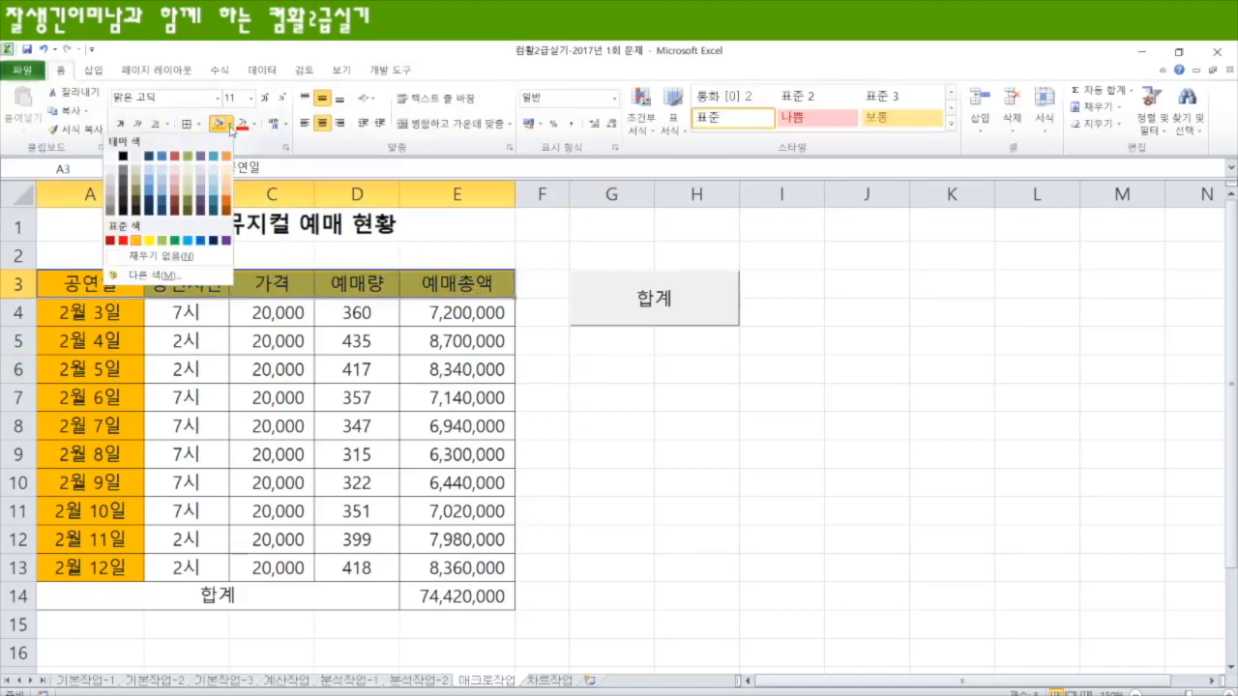
click(190, 184)
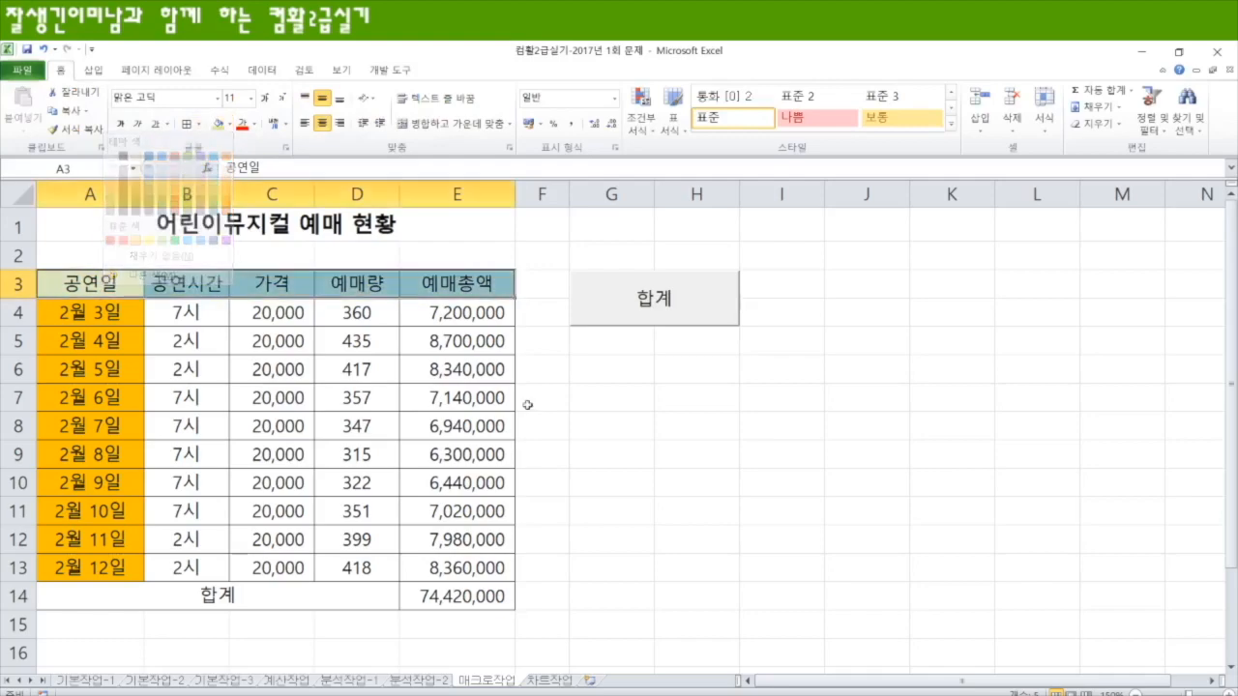
click(613, 374)
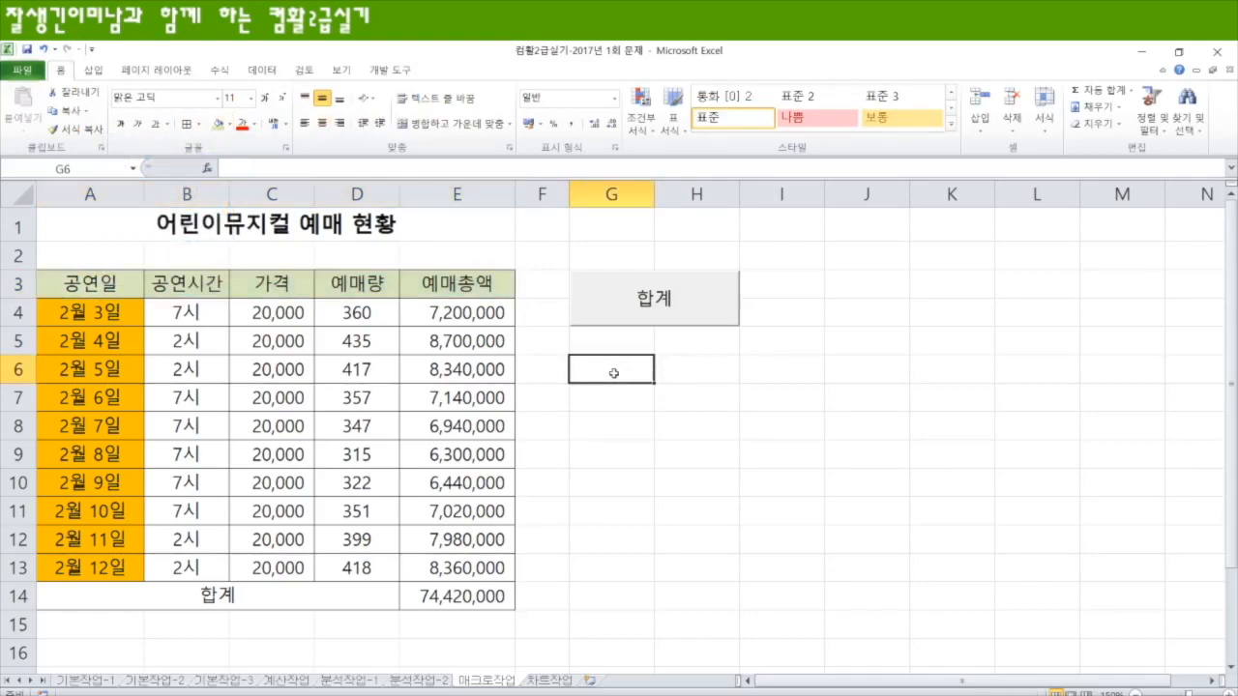
Step: Draw a rounded rectangle shape covering cells G6:H7, about 1.26 cm high and 3.73 cm wide
drag(613, 373, 711, 398)
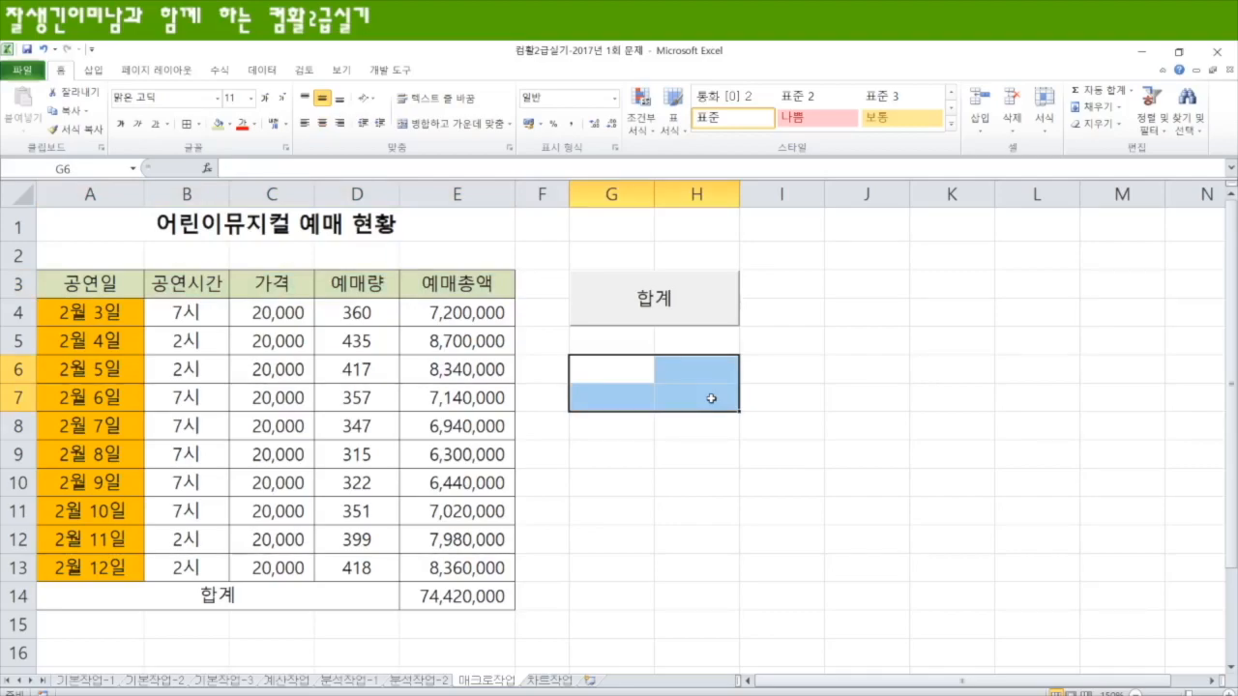
click(93, 70)
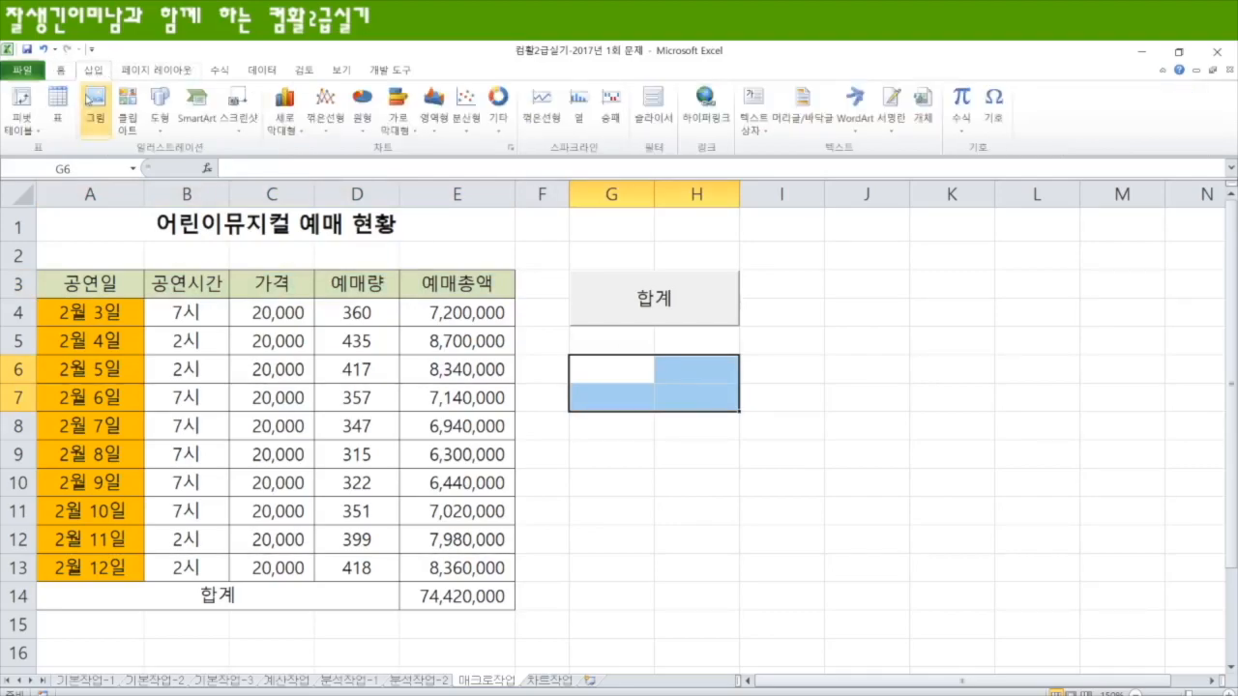
click(160, 124)
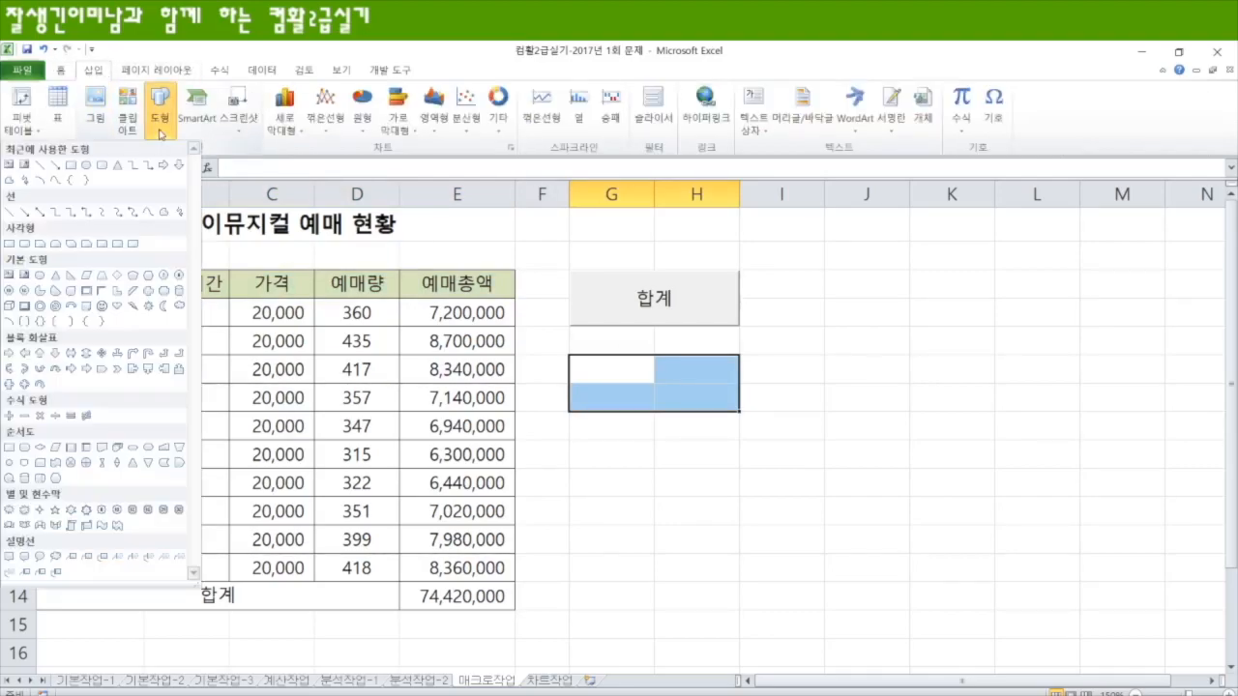
click(24, 244)
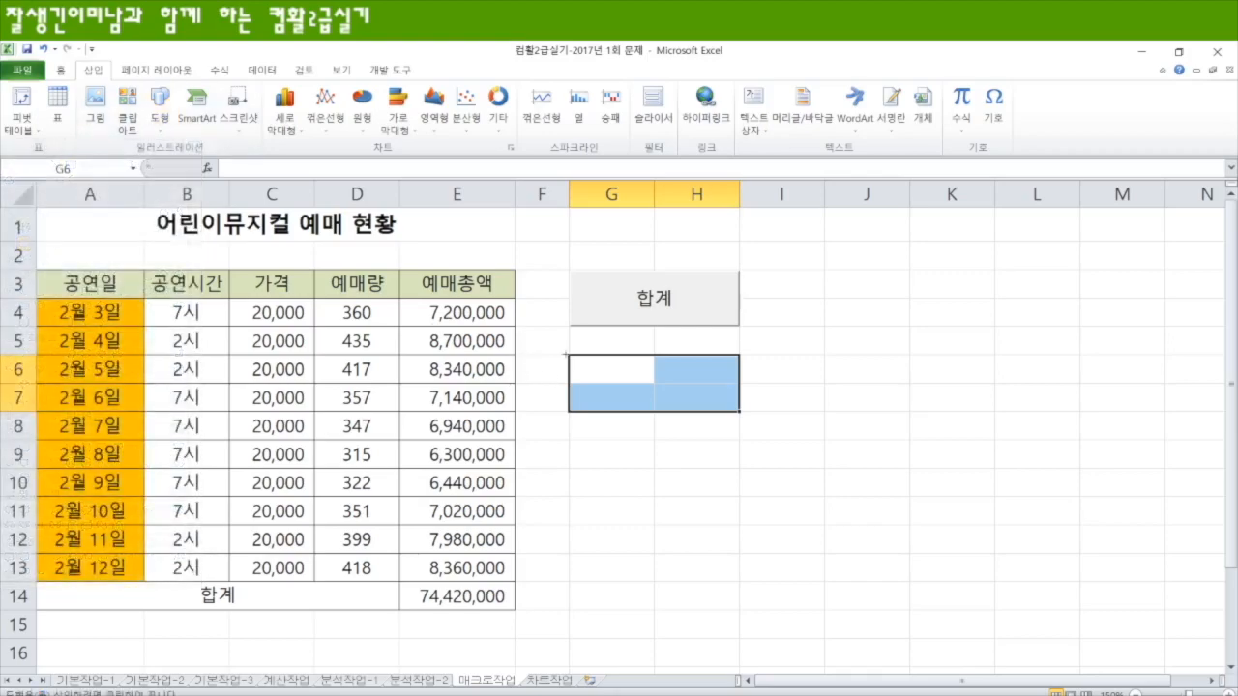
drag(568, 354, 740, 412)
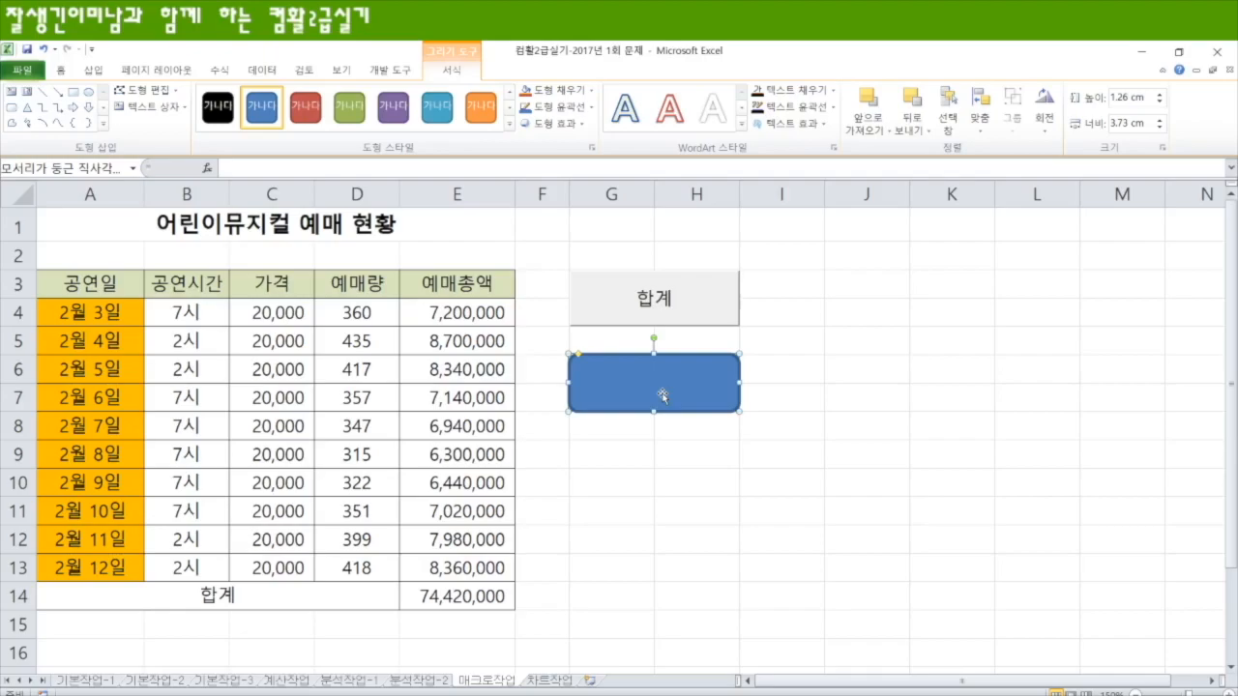
Step: Label the rounded rectangle 채우기색 and center its text vertically and horizontally
text(채우기새)
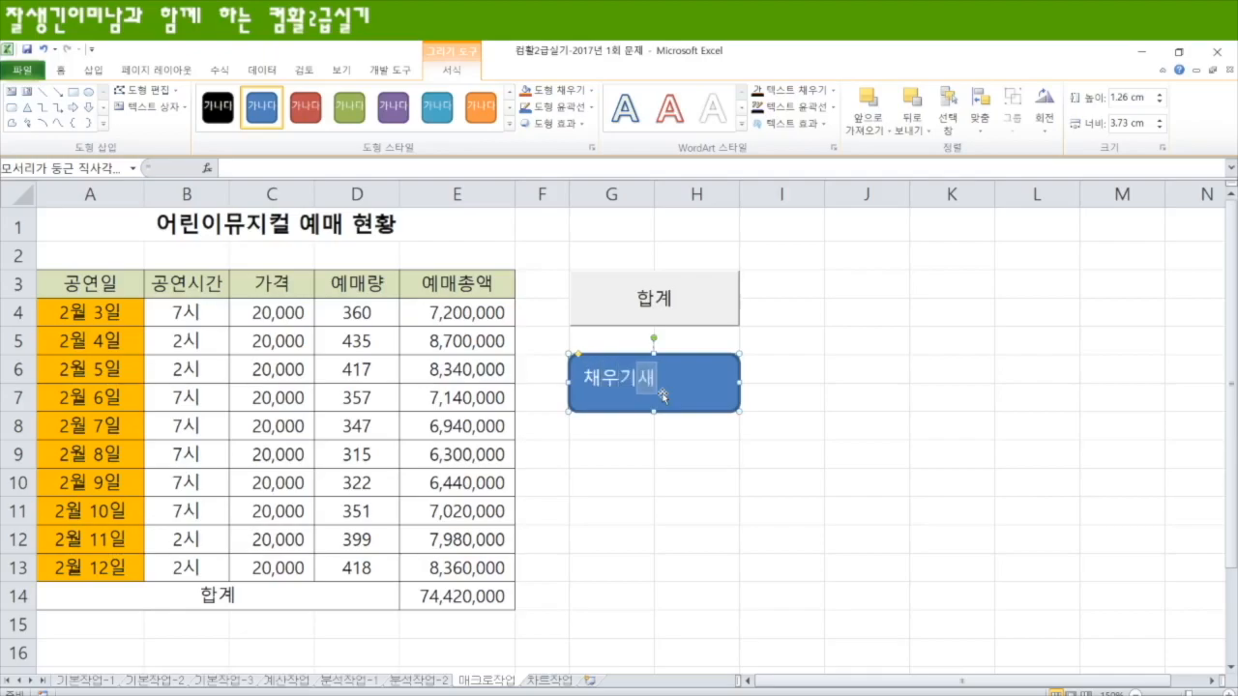
click(722, 390)
click(61, 69)
click(322, 98)
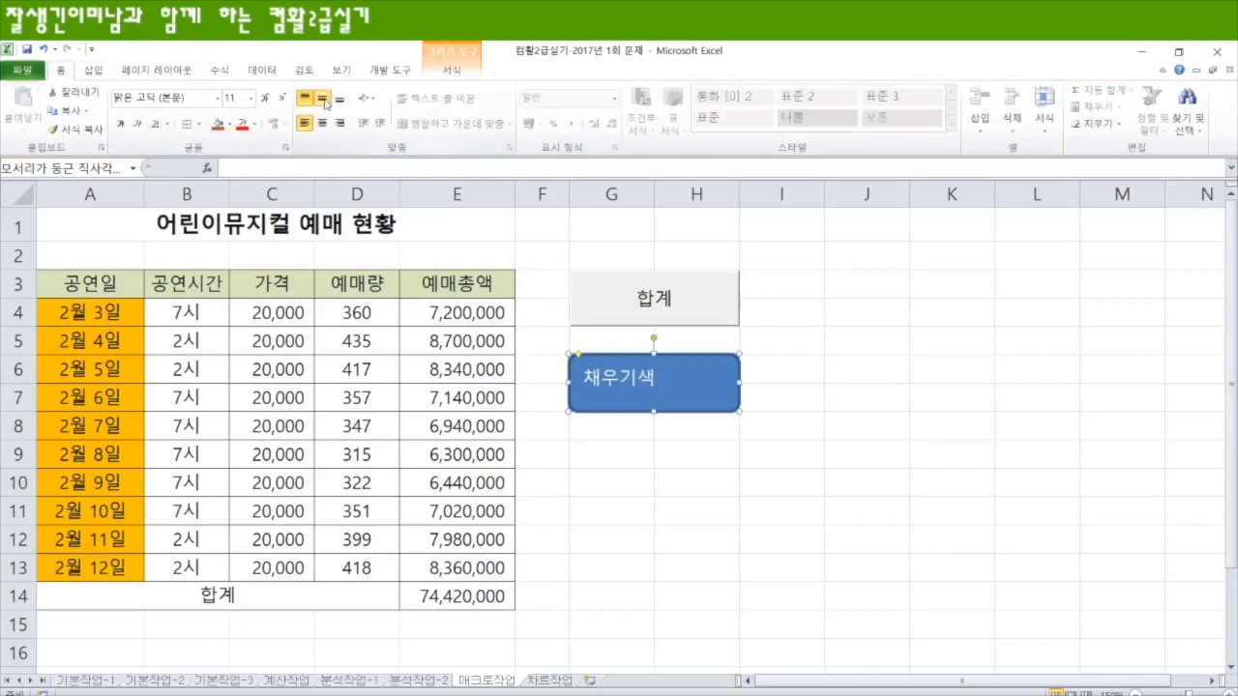
click(323, 122)
click(747, 489)
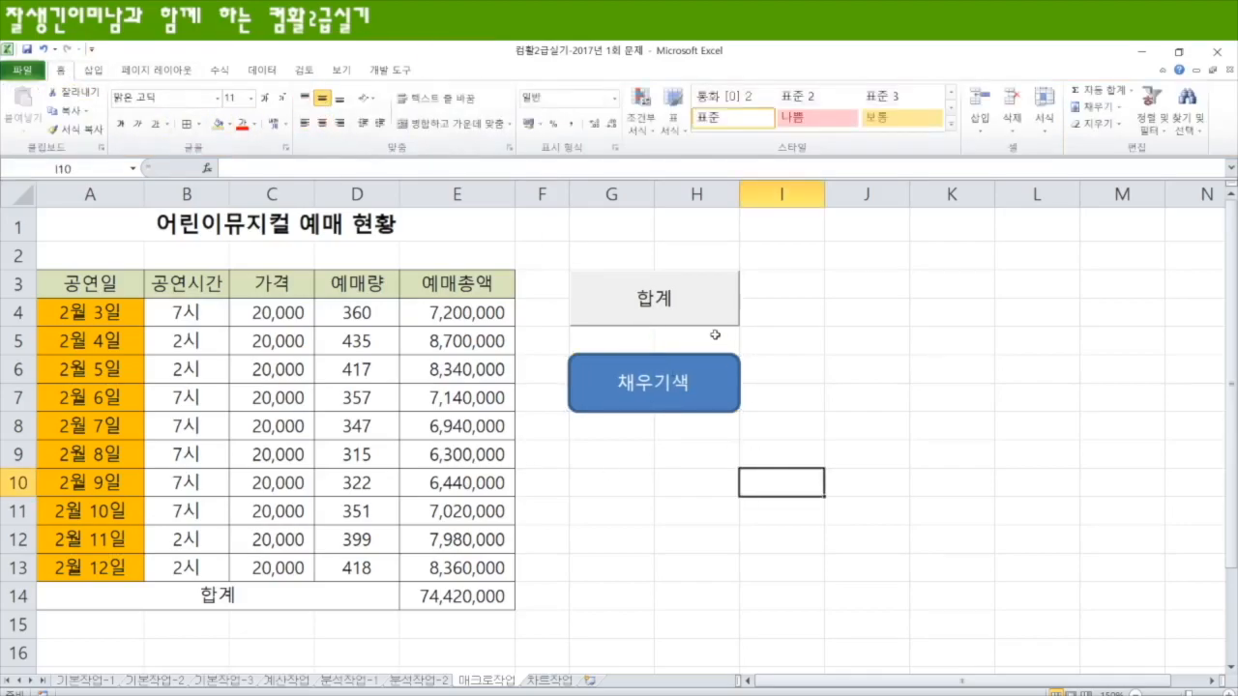
Step: Assign the 채우기색 macro to the rounded rectangle shape
right_click(687, 406)
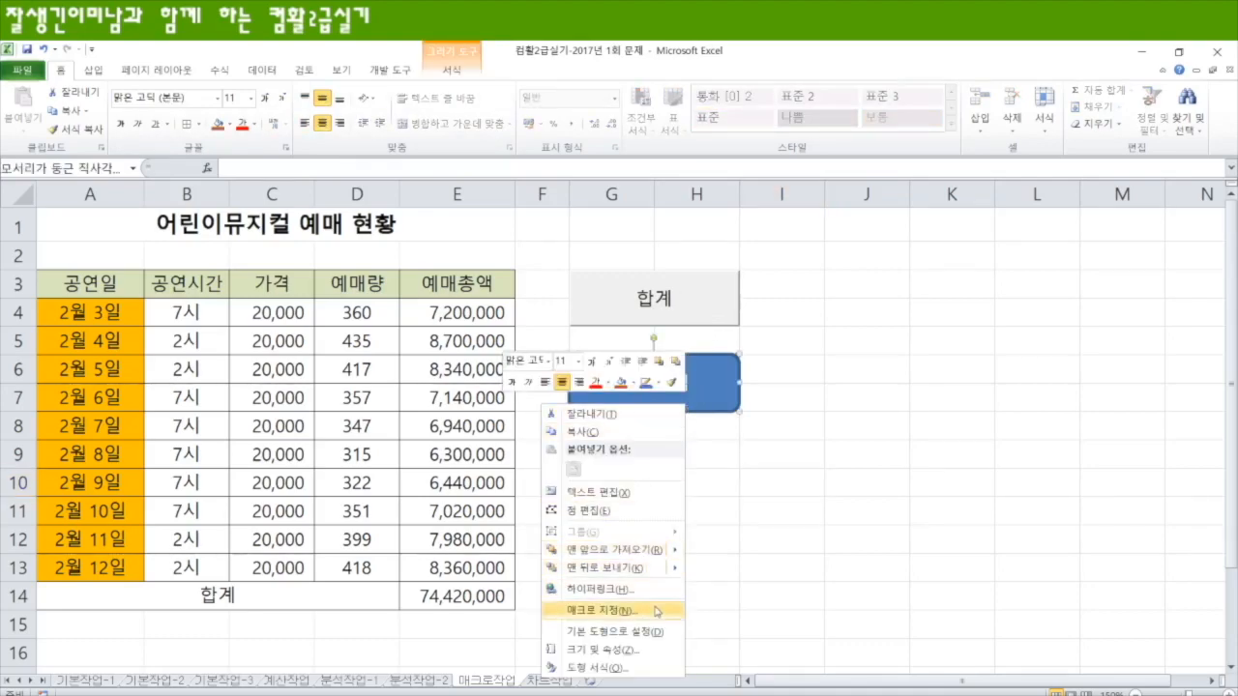
click(619, 612)
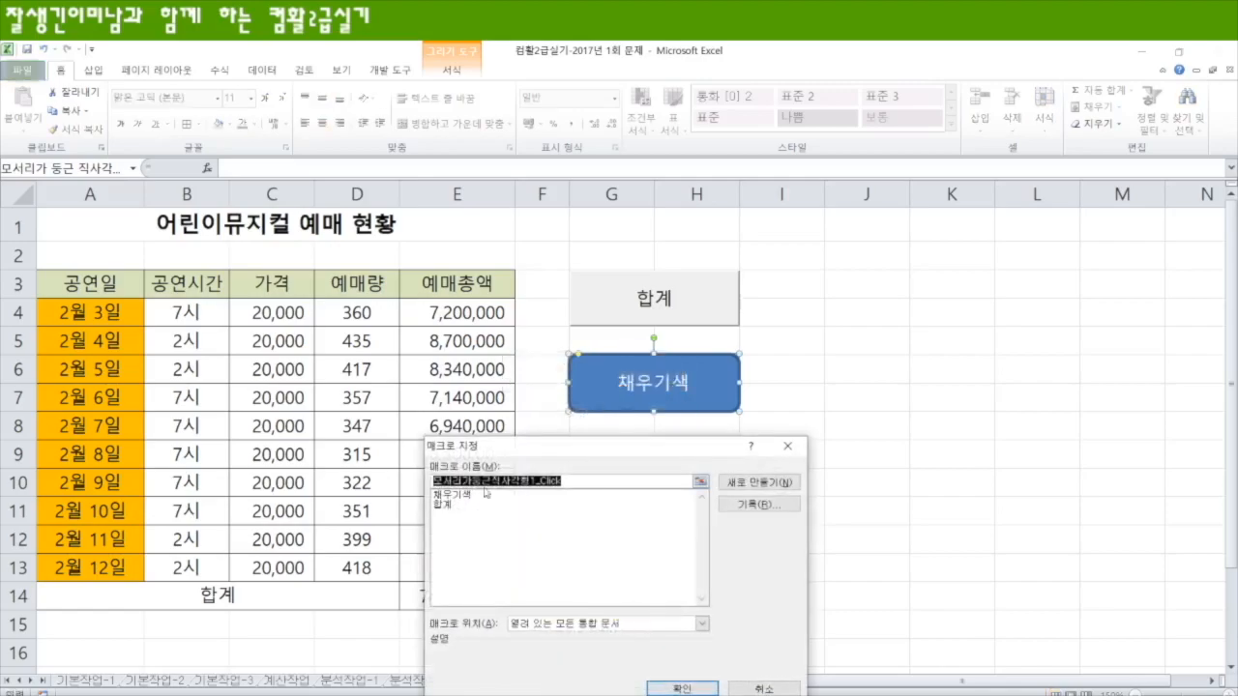
click(459, 494)
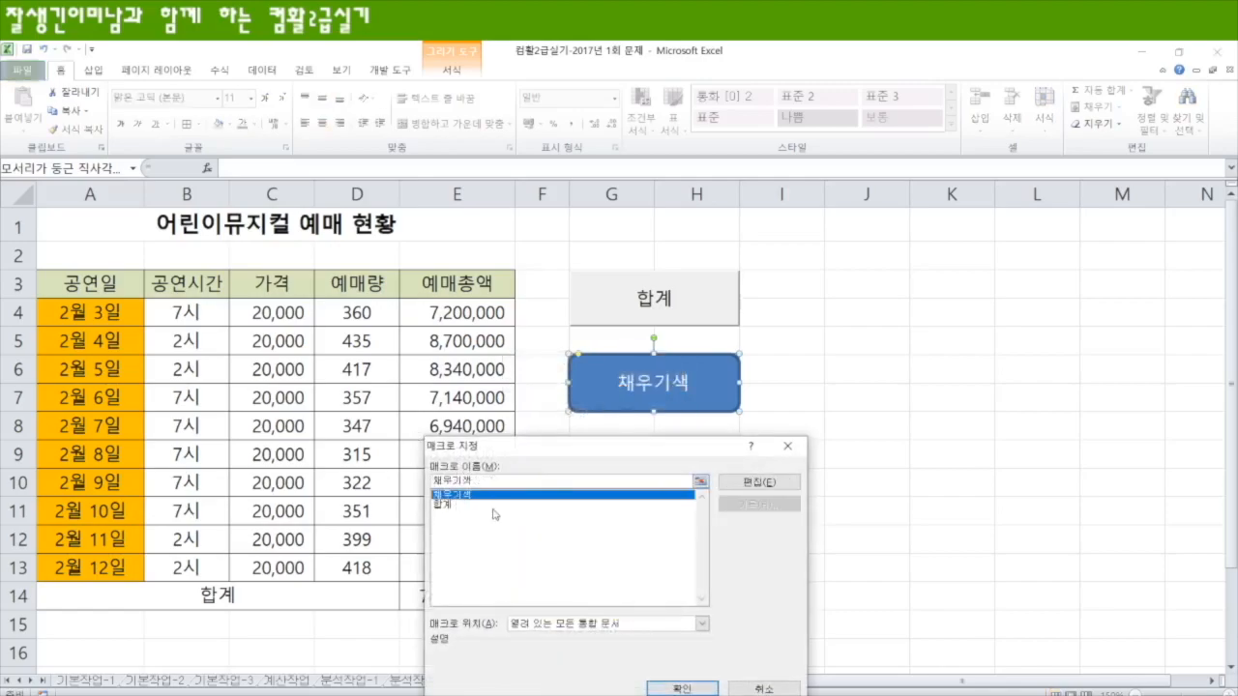
click(681, 688)
click(787, 535)
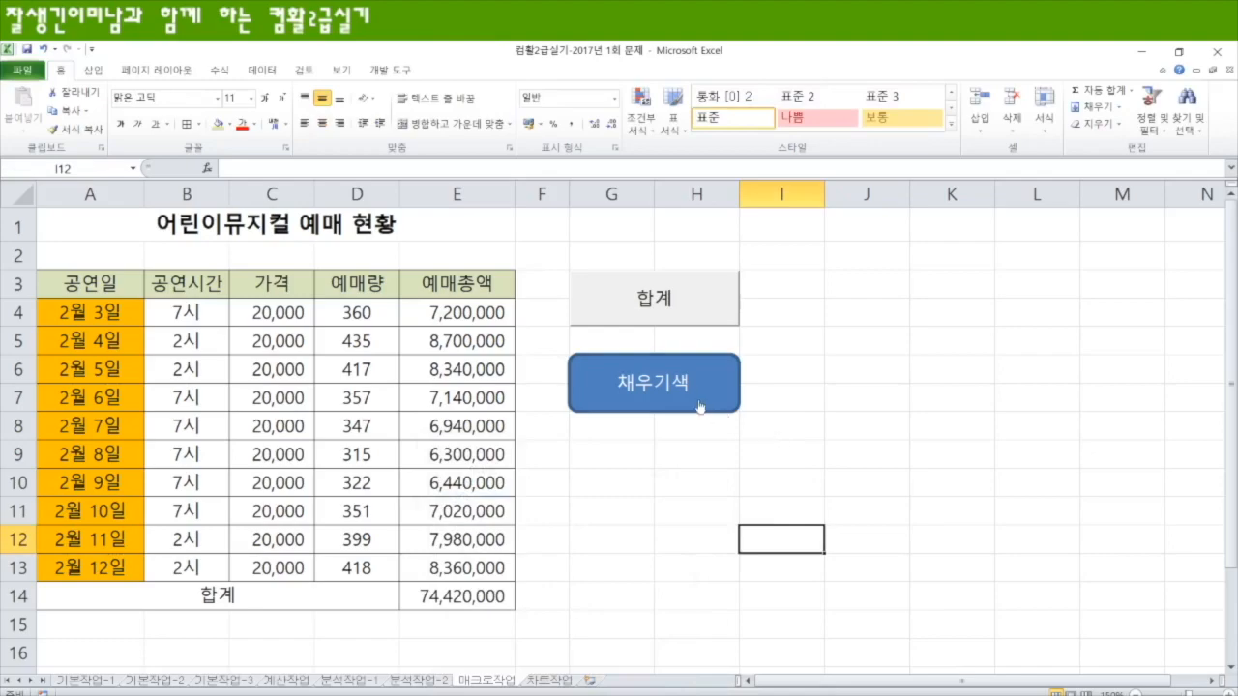
Step: Run the 채우기색 macro from the rounded rectangle to recolor the table's header row
click(667, 401)
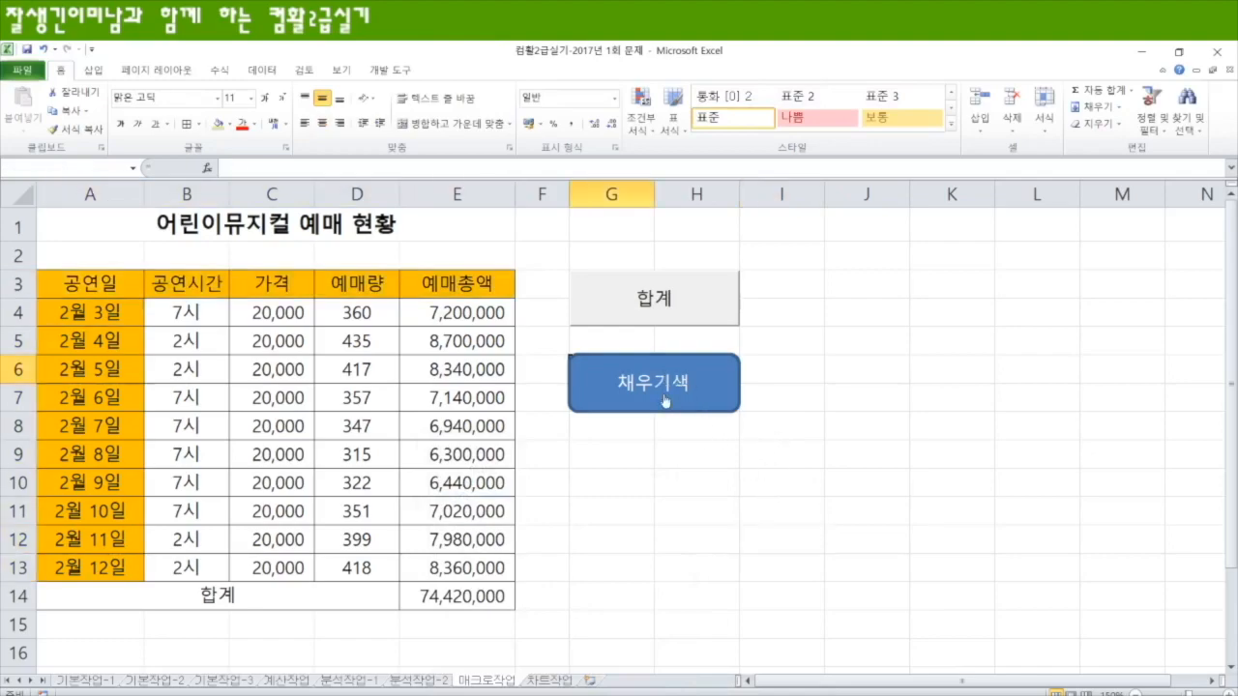
click(761, 561)
click(642, 534)
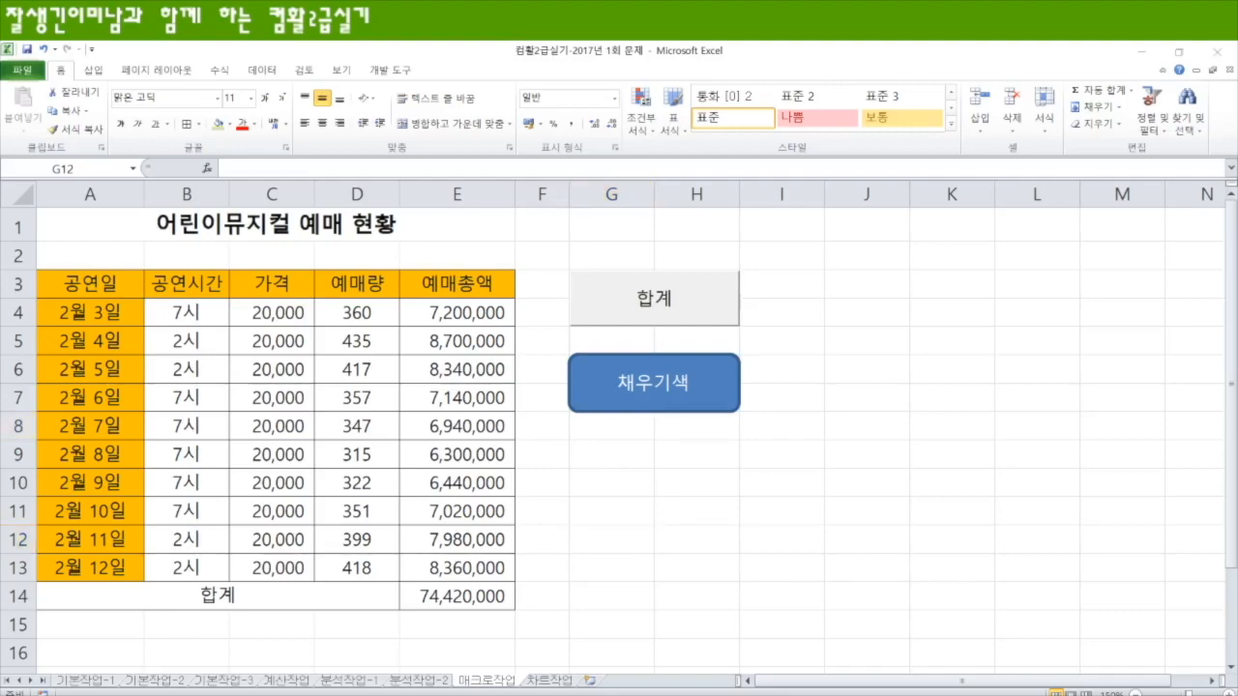
Step: On the 차트작업 sheet, shrink the chart's data range to exclude the 총액 series, keeping 진찰료 and 검사비
click(550, 681)
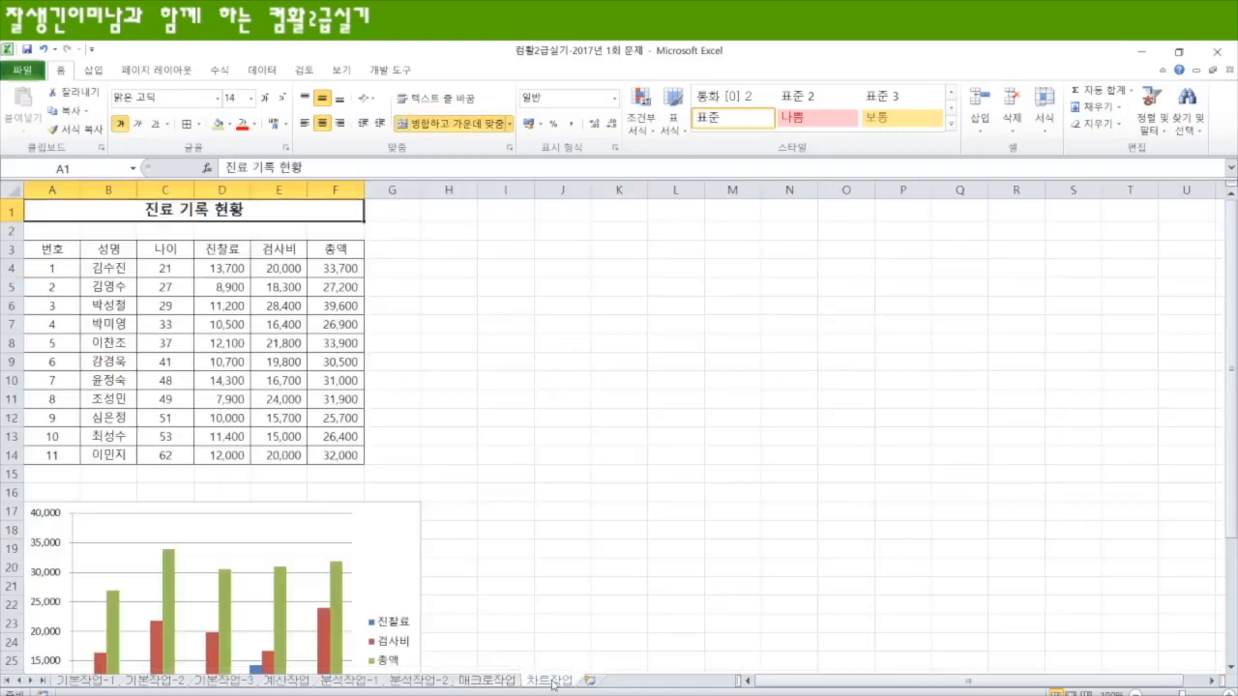
scroll(530, 439, down, 3)
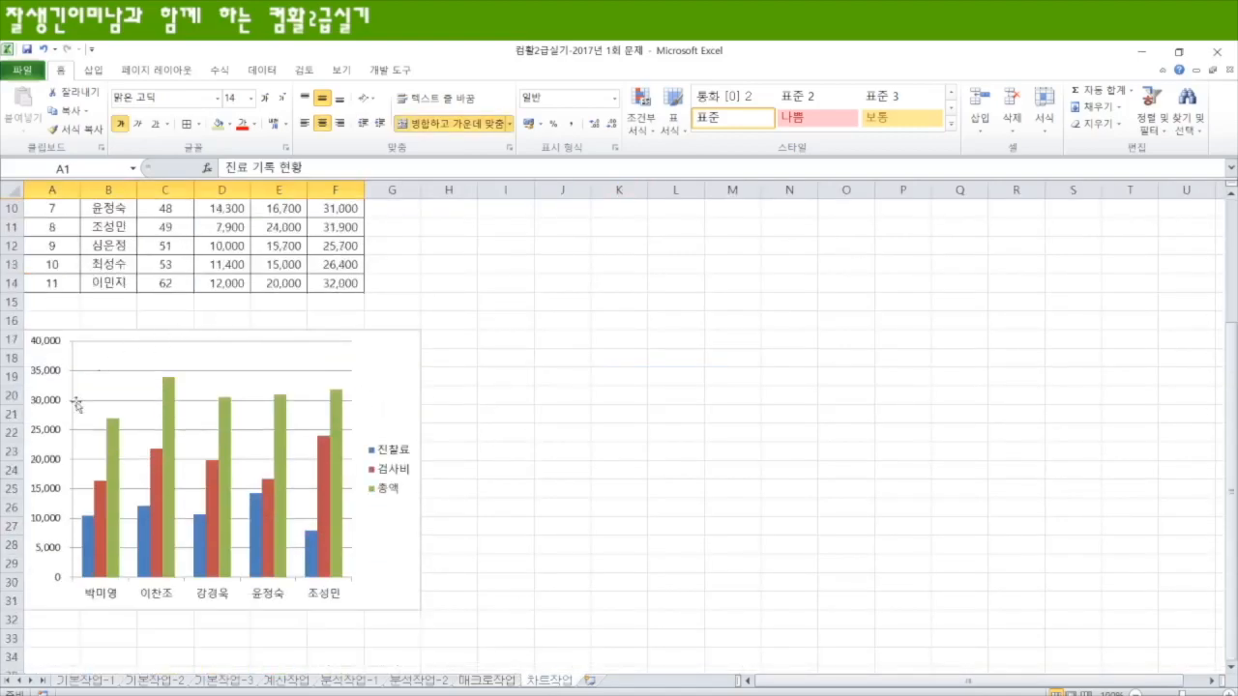
mouse_move(164, 483)
scroll(513, 466, up, 1)
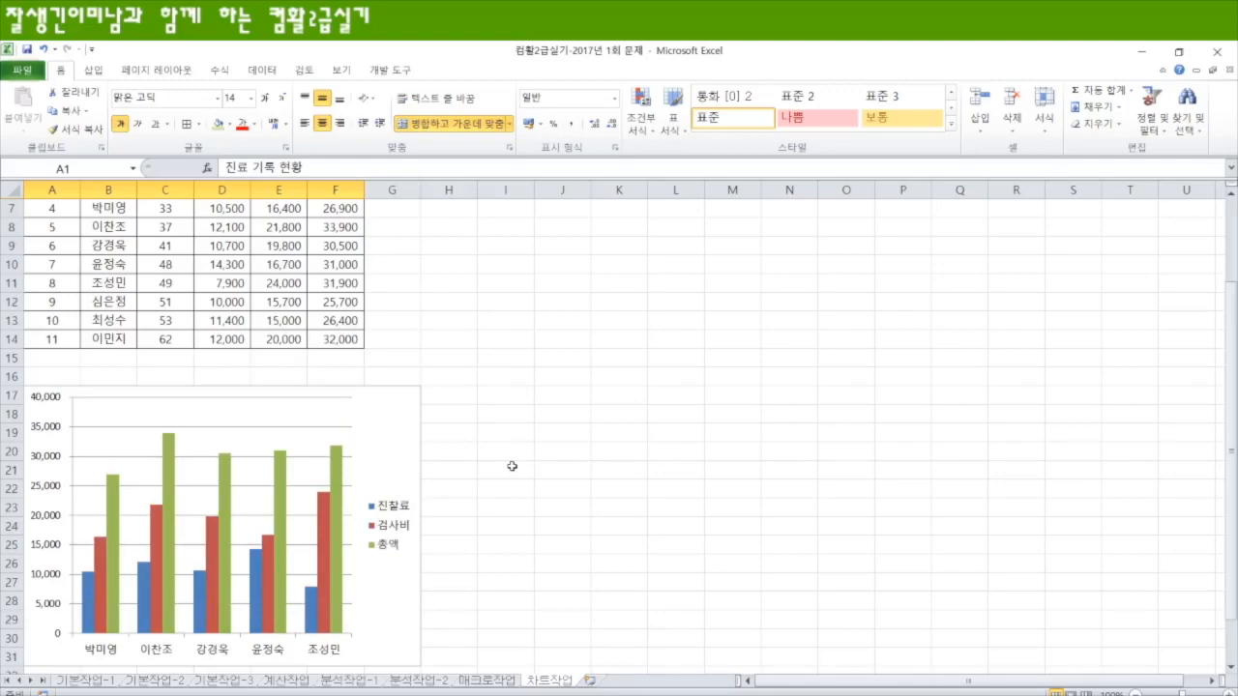
click(397, 419)
scroll(346, 457, up, 2)
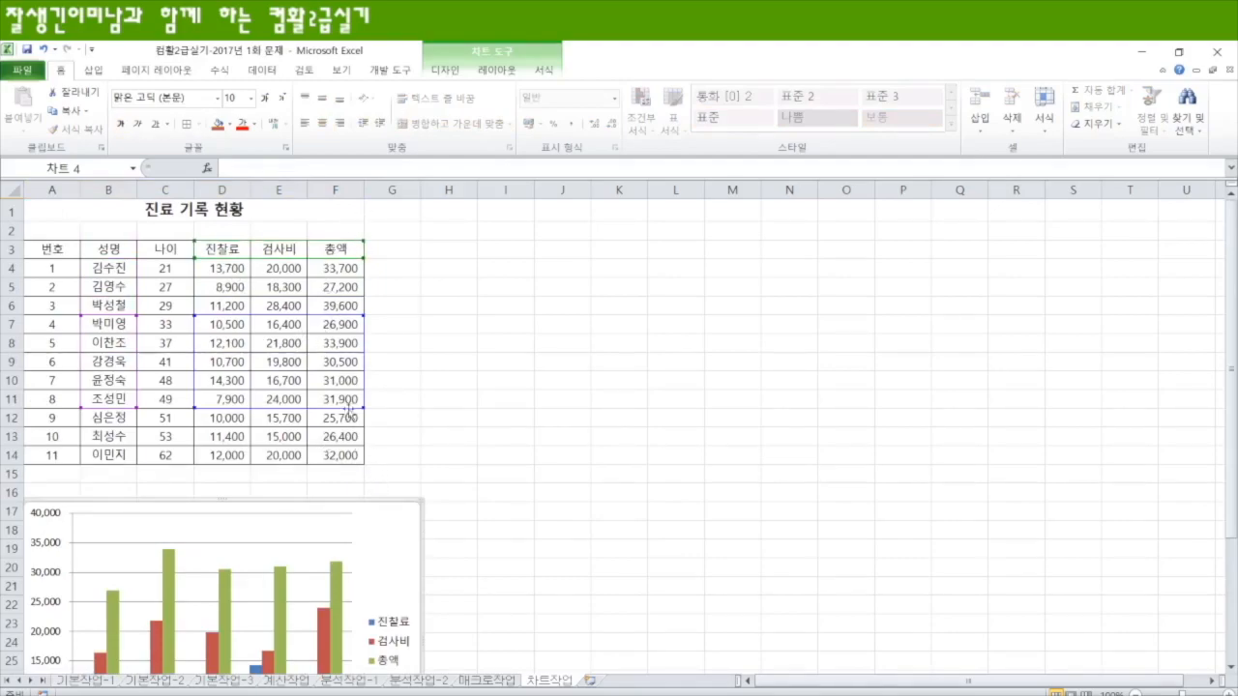
drag(360, 409, 307, 409)
Step: Add a title above the chart reading 30/40대 진료 기록 현황
scroll(416, 496, down, 3)
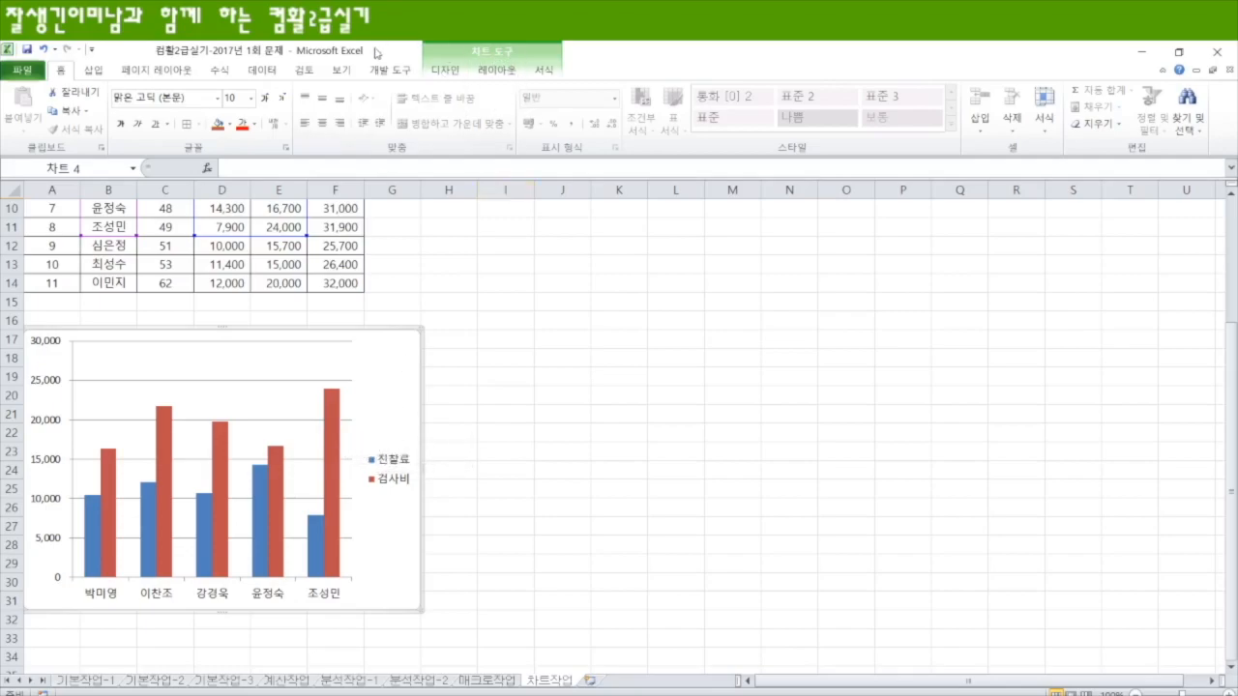
click(497, 71)
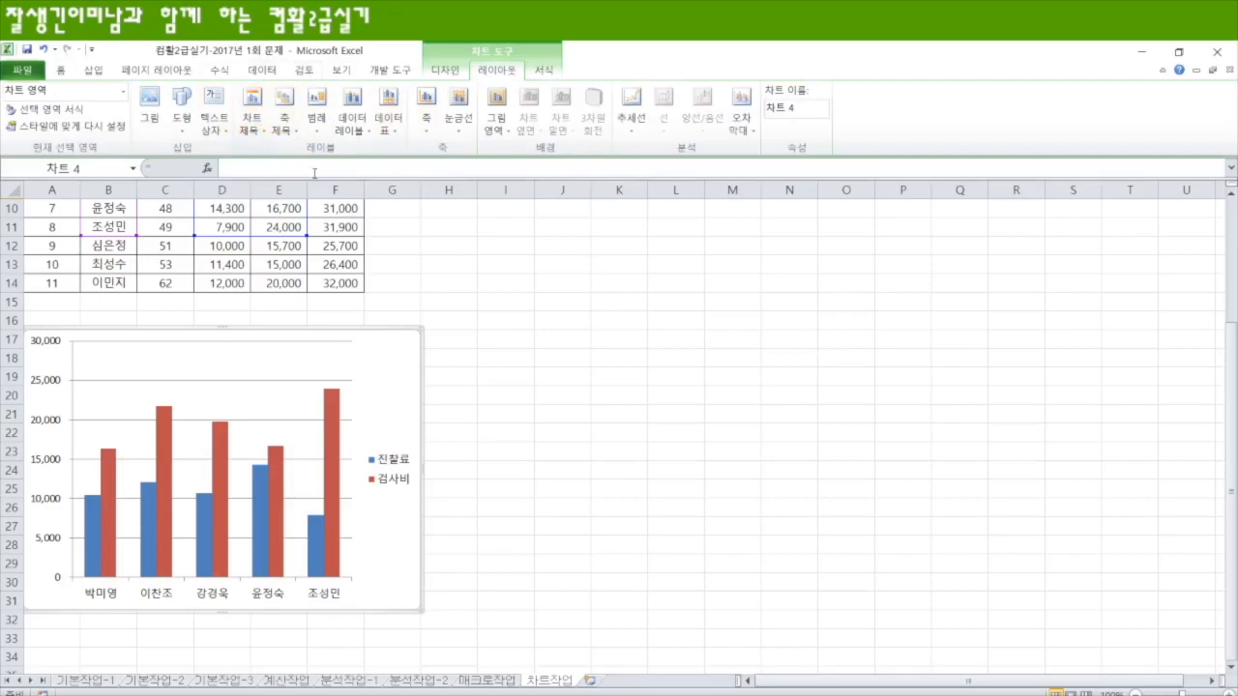
click(255, 131)
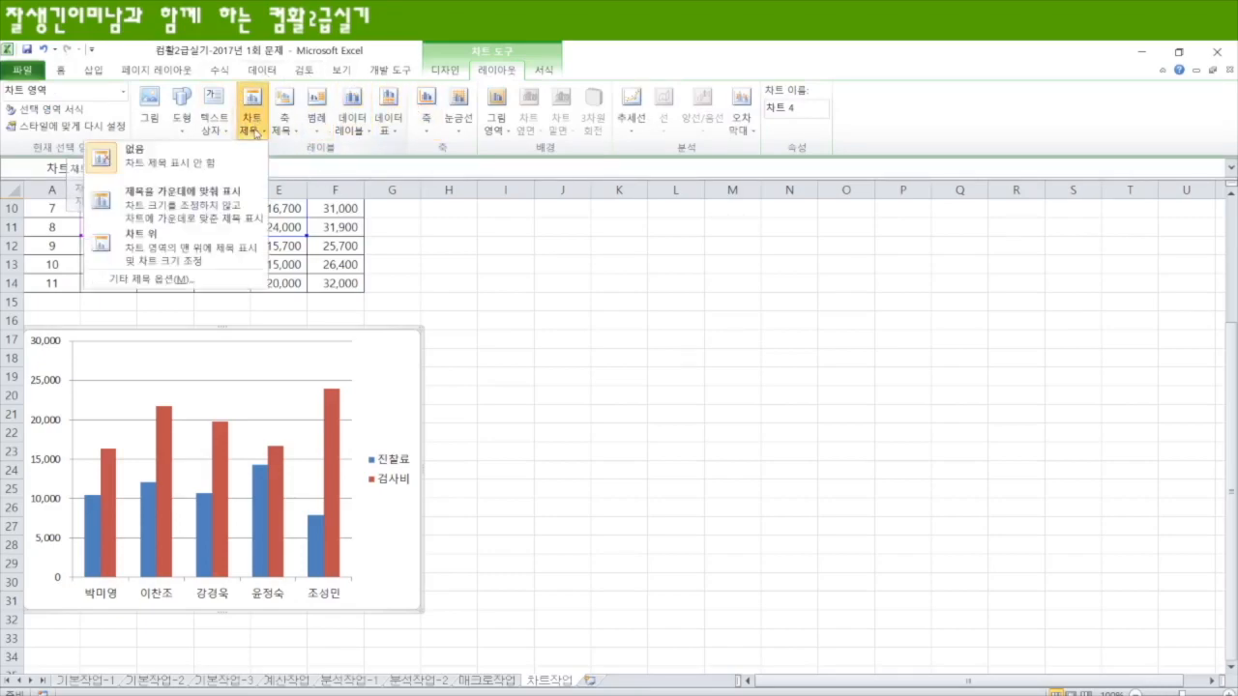
click(151, 245)
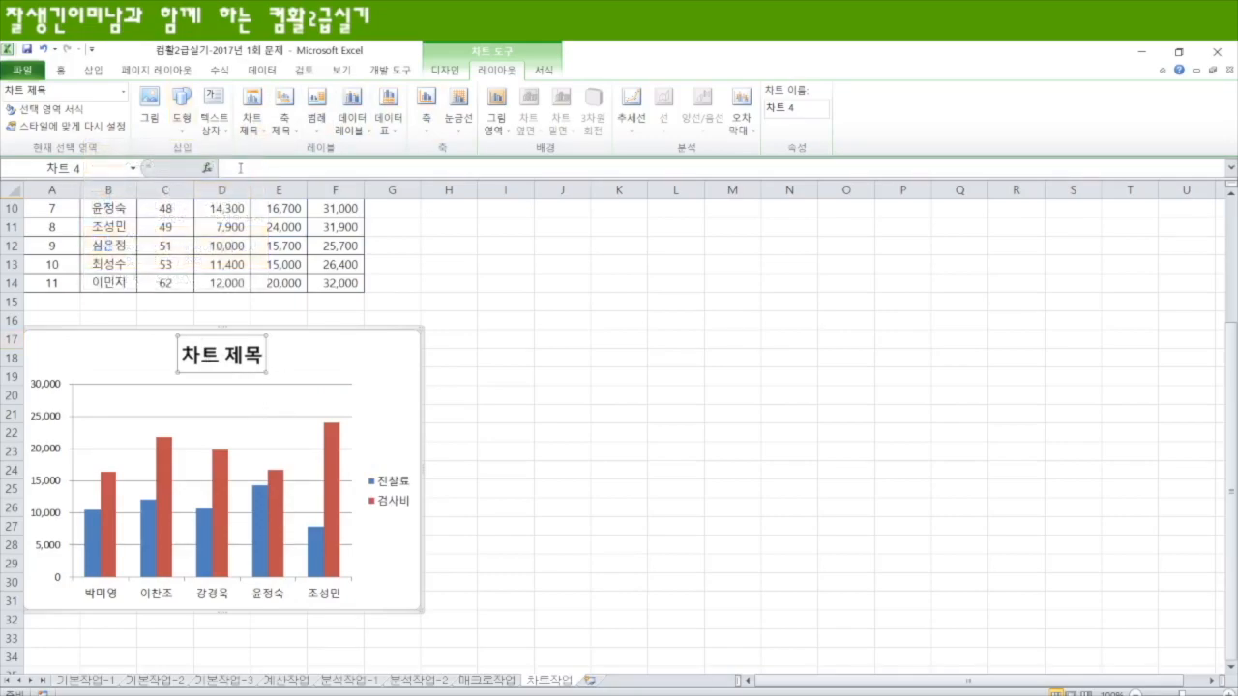
click(240, 167)
text(30/40대 진료 기록 현황)
key(Return)
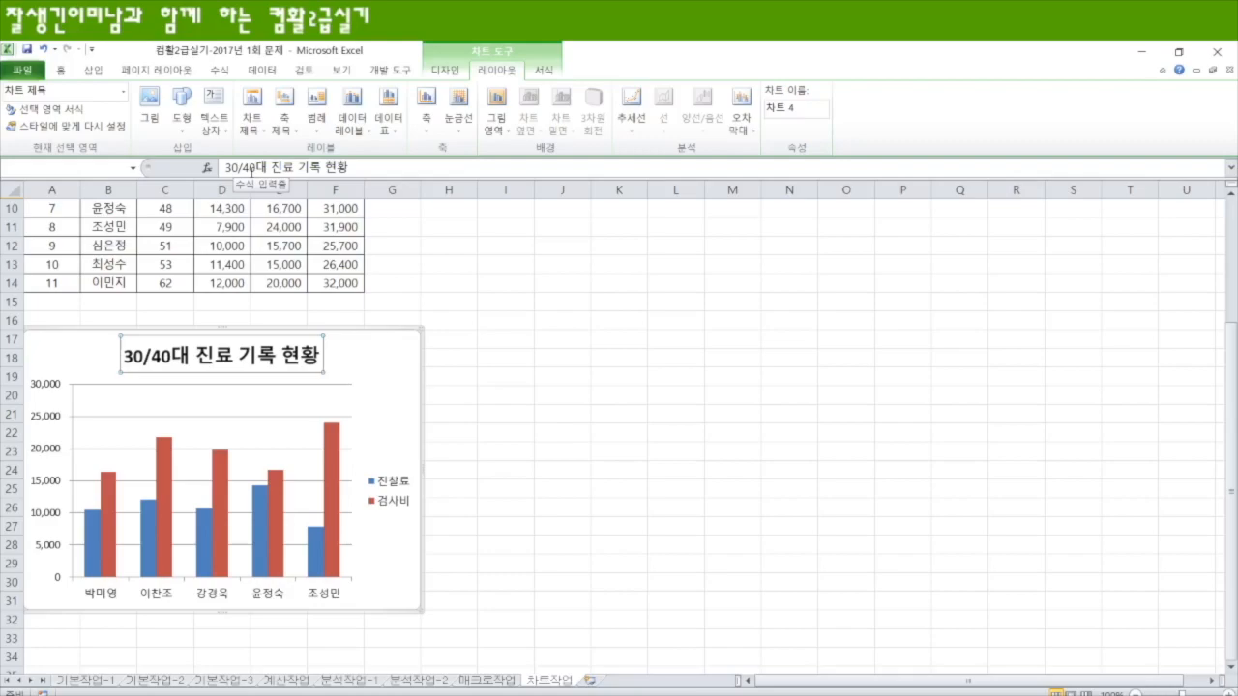
Step: Format the chart title in 굴림체, size 16, with an underline
click(65, 70)
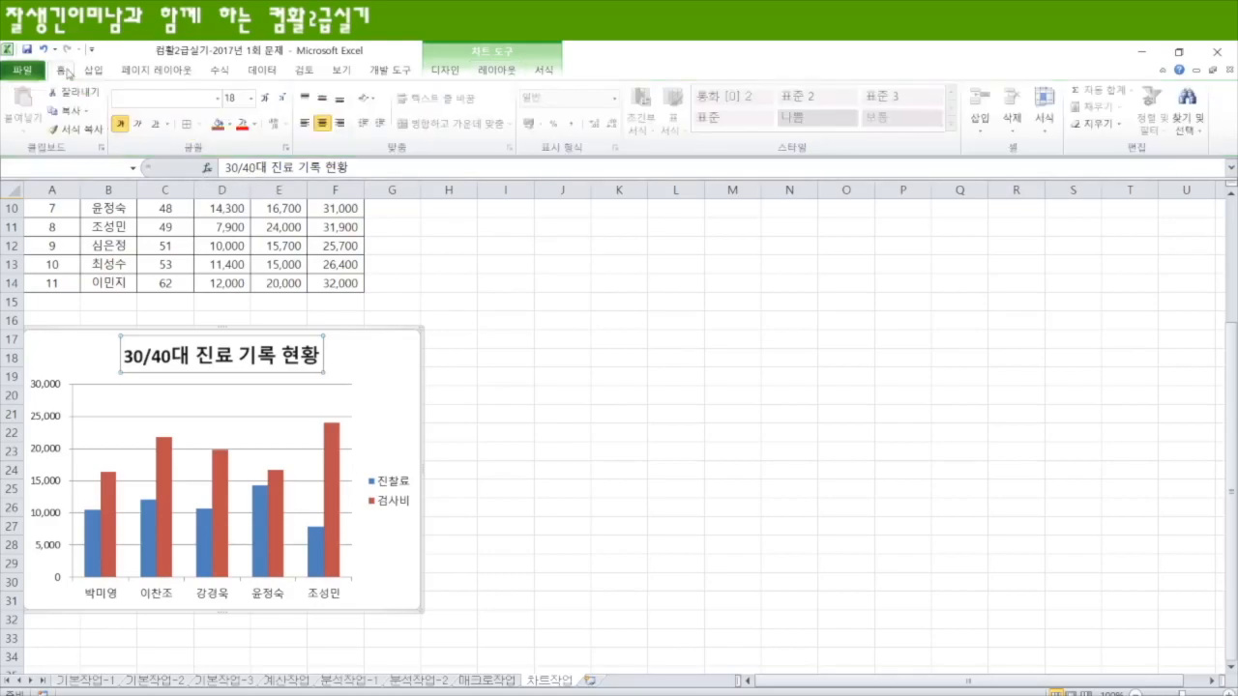
click(154, 102)
text(굴림체)
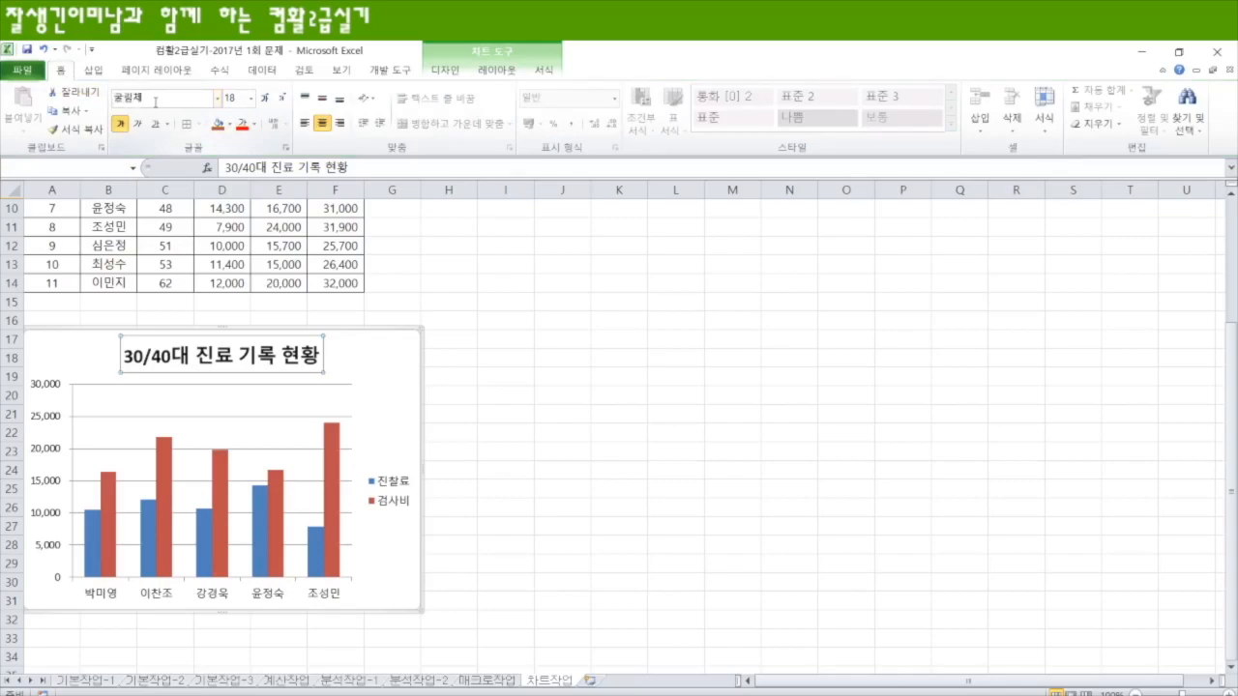
key(Return)
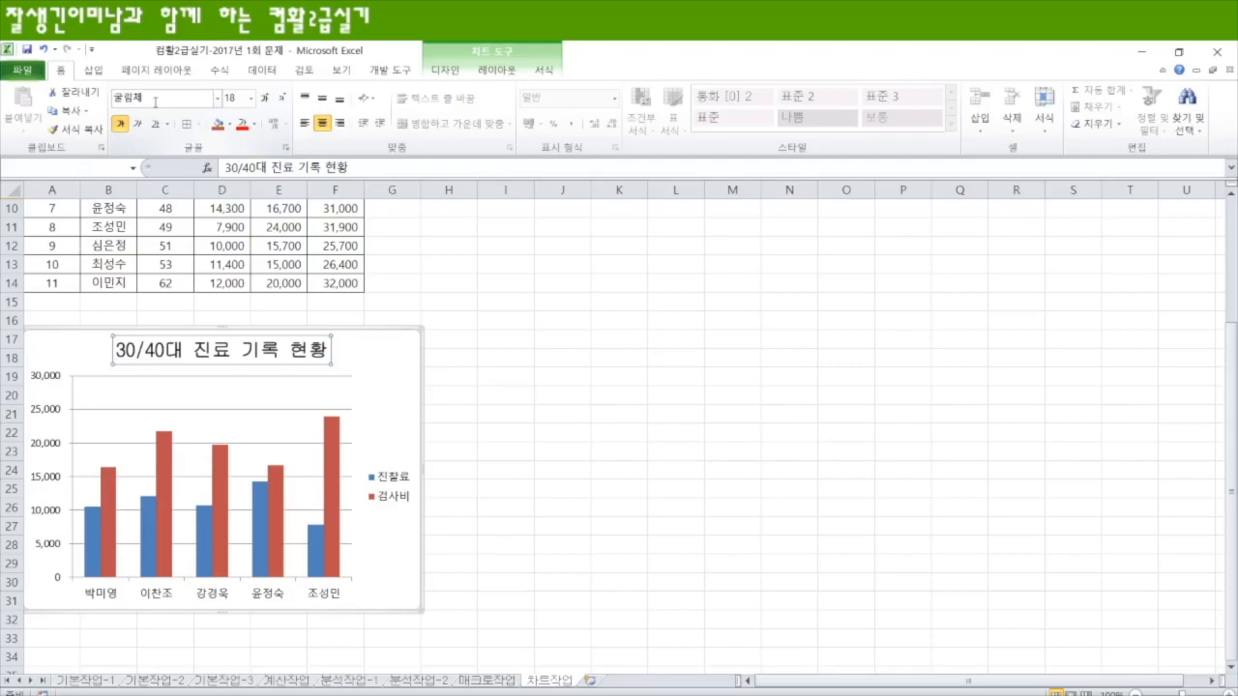
click(233, 99)
text(1)
key(Return)
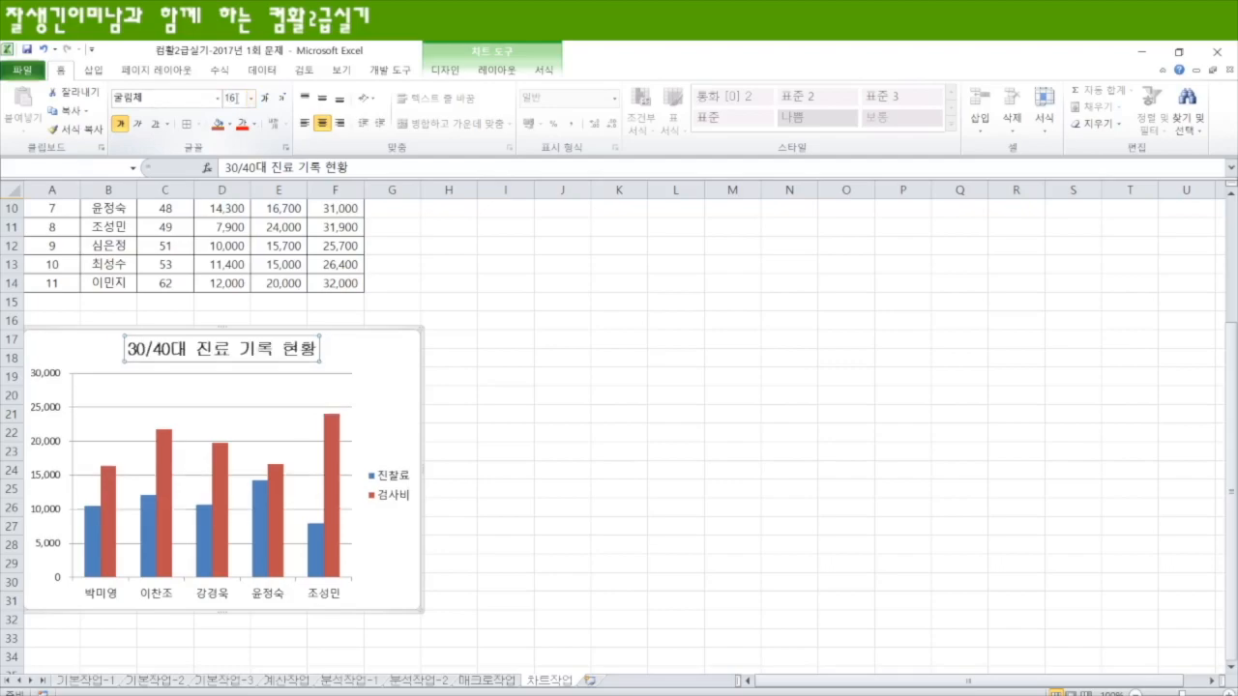
click(155, 127)
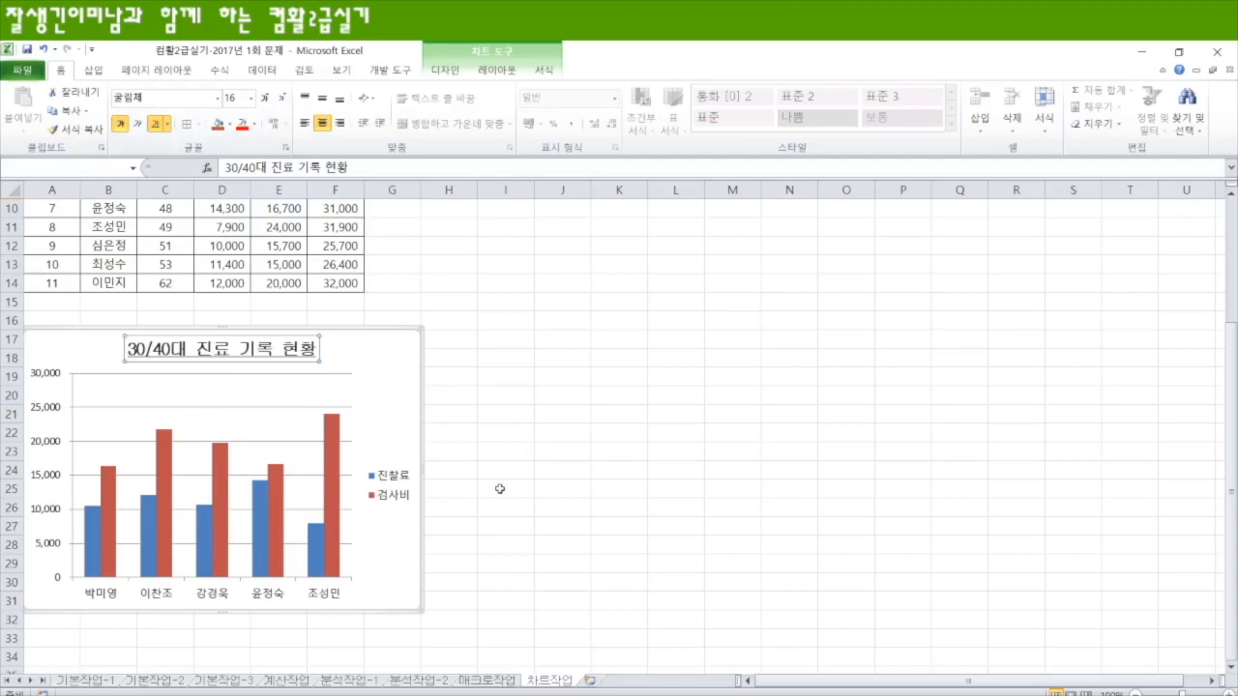
click(488, 399)
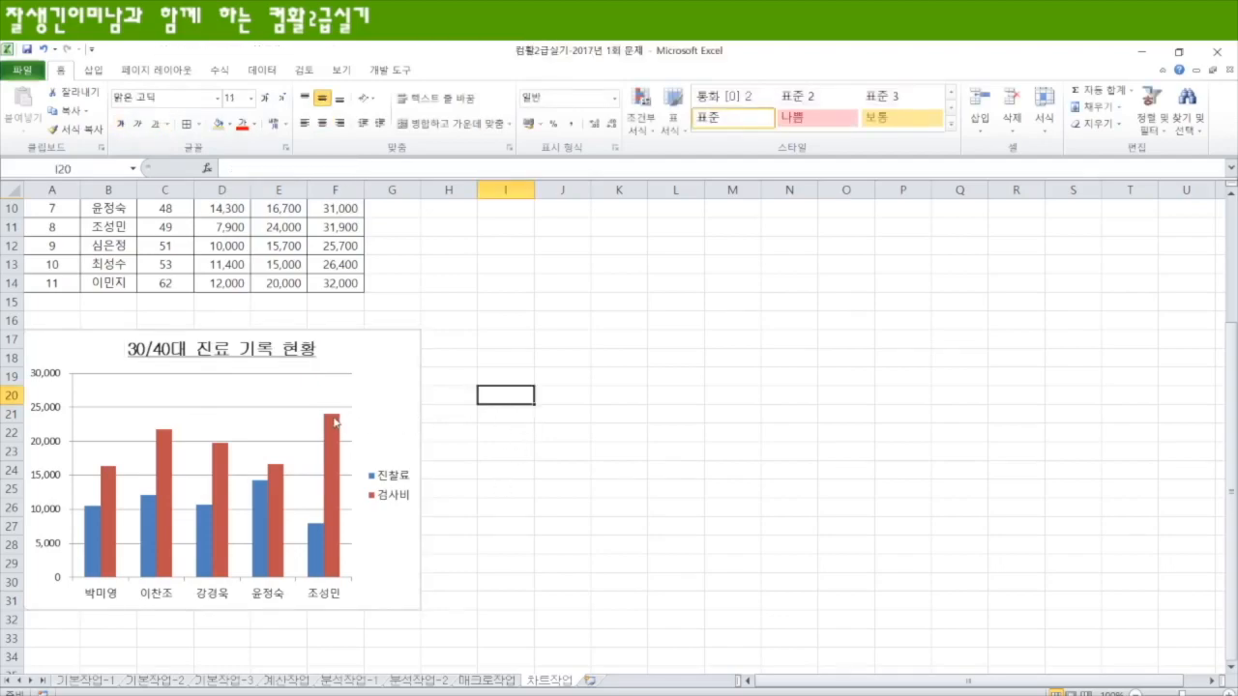
Step: Fix the maximum of the chart's vertical value axis at 25000
mouse_move(335, 420)
double_click(56, 376)
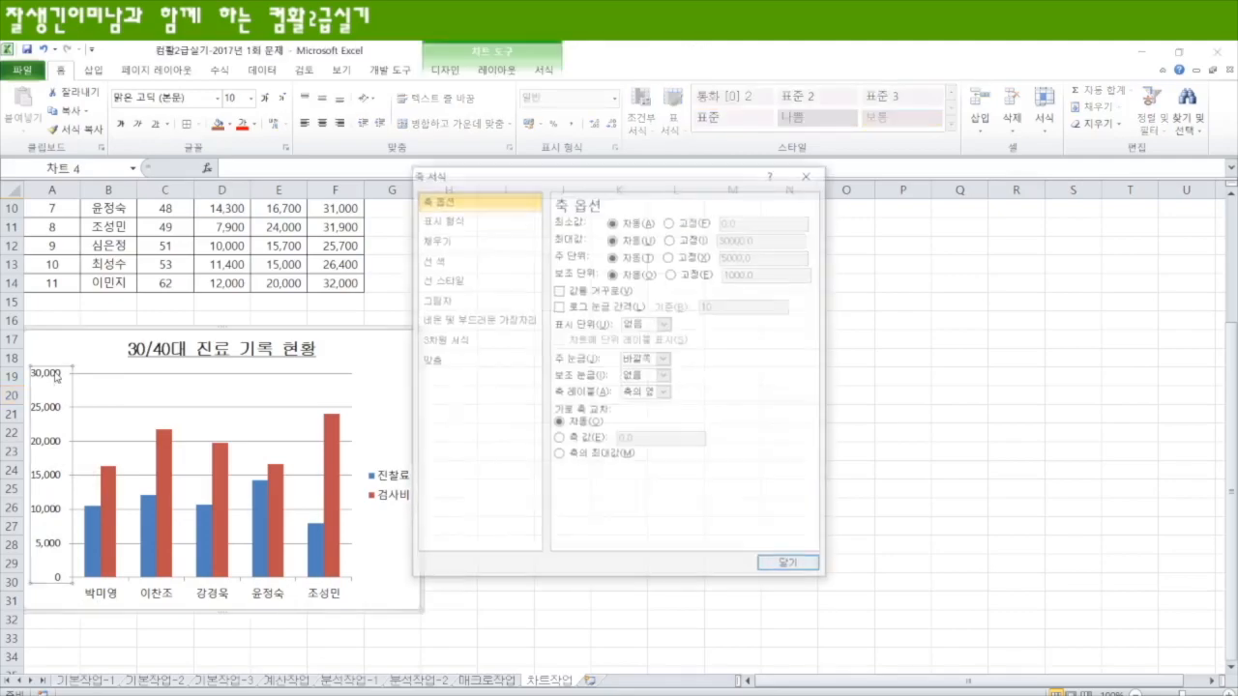
click(692, 242)
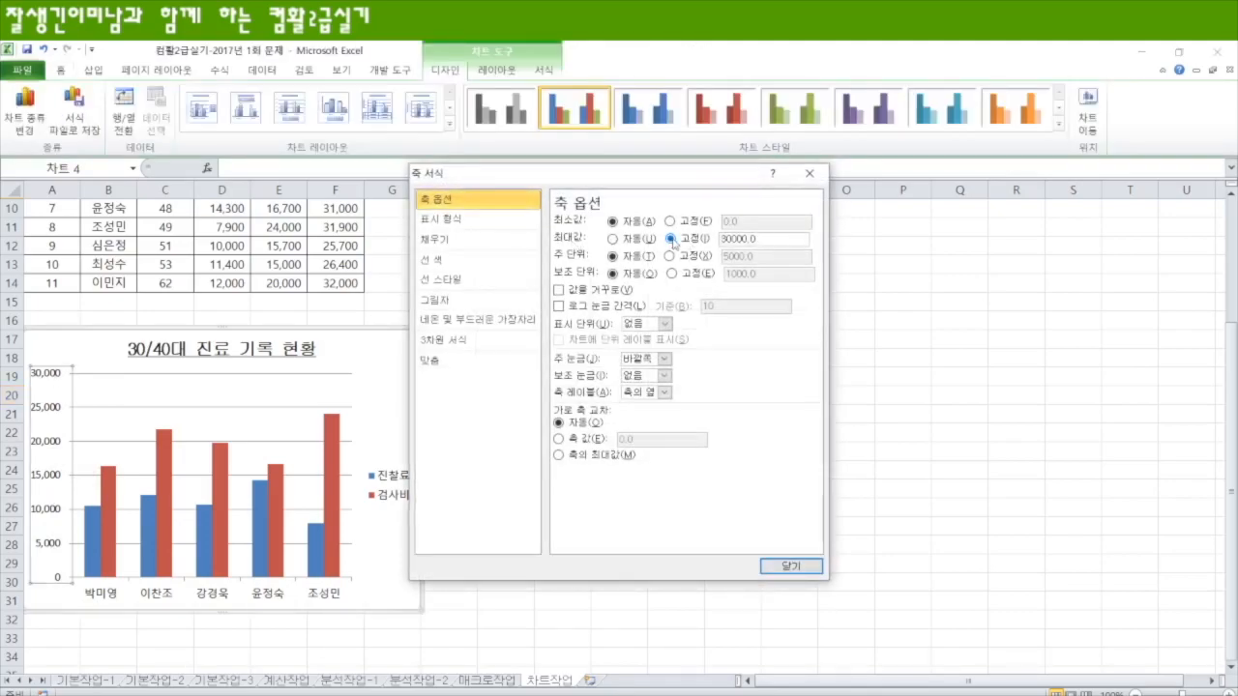
double_click(739, 239)
text(25000)
key(Return)
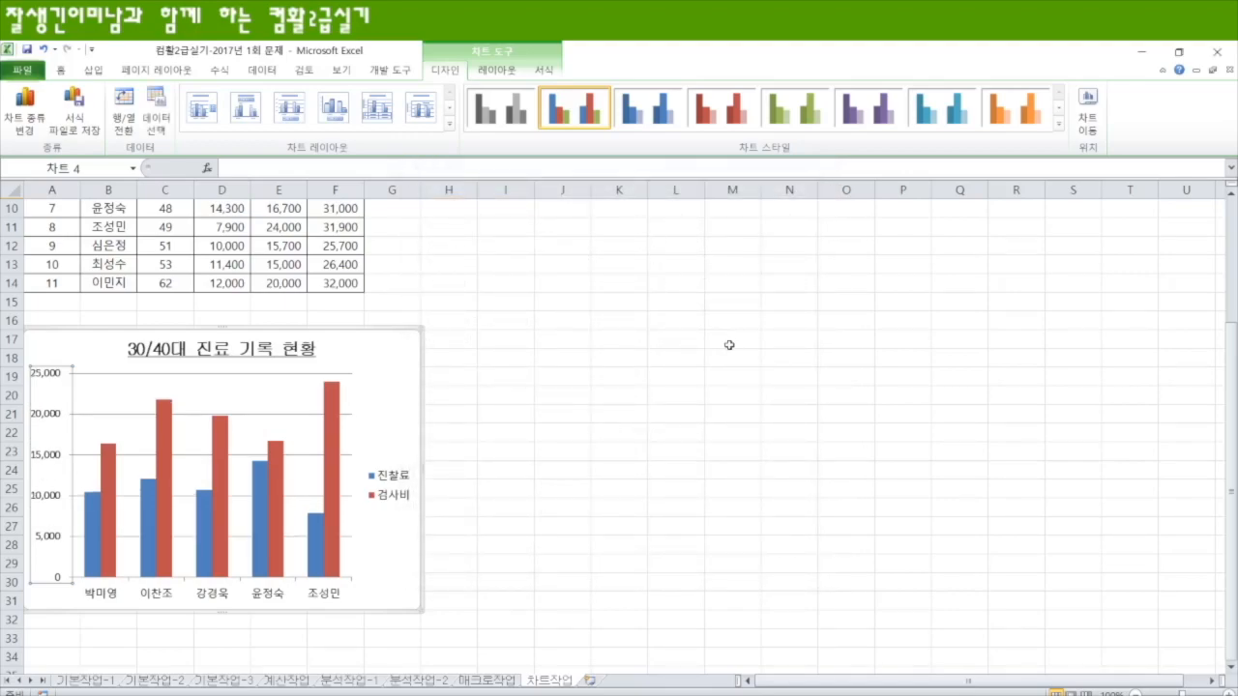
Step: Show a data table without legend keys beneath the 30/40대 진료 기록 현황 chart
click(399, 365)
click(520, 73)
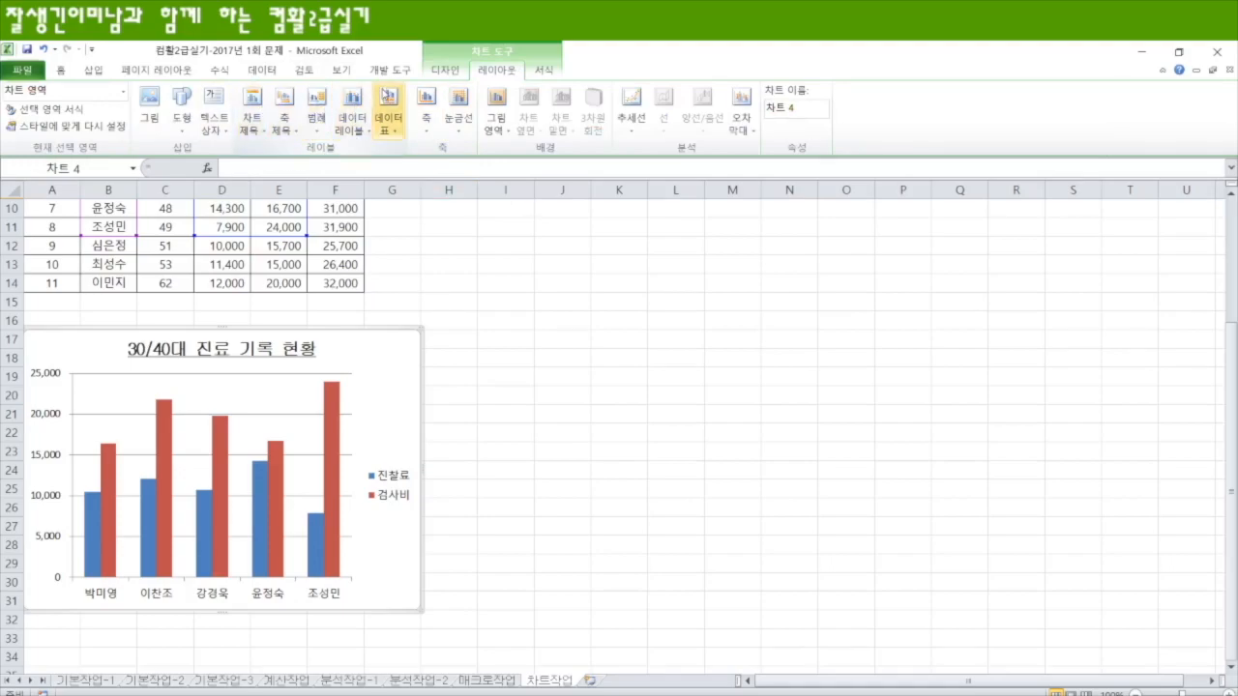
click(395, 138)
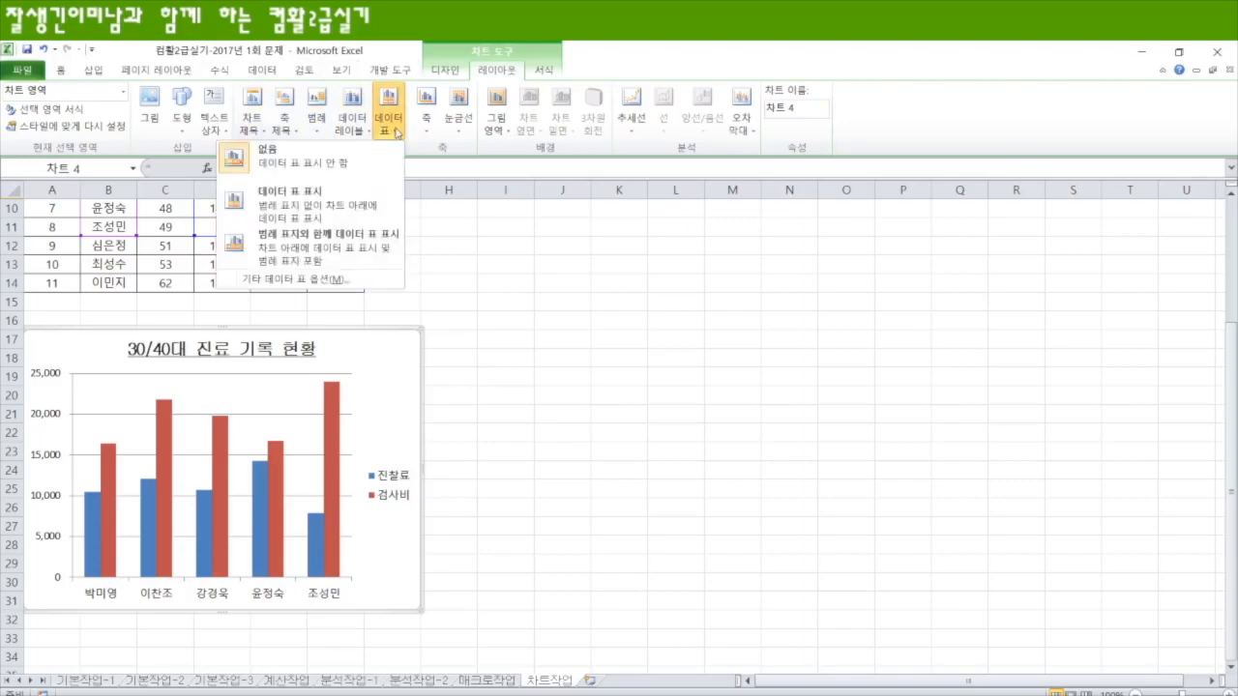
click(312, 205)
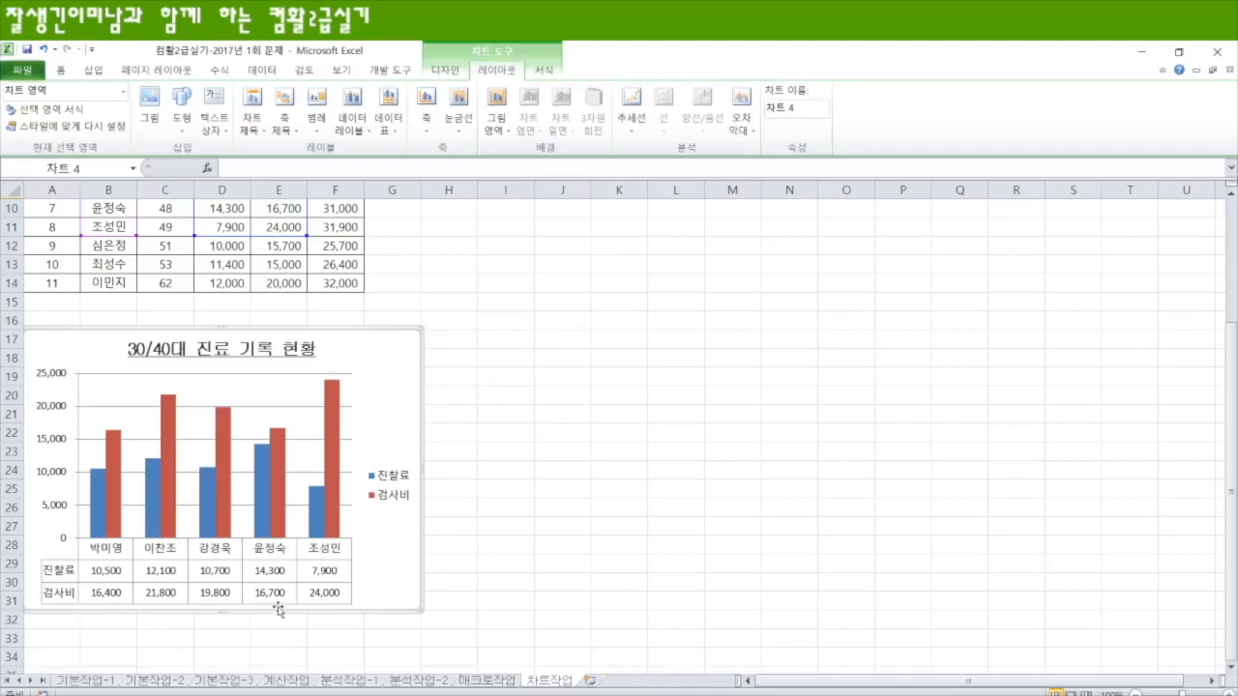
Step: Format the chart area's border with a width of 2 pt and rounded corners
right_click(394, 354)
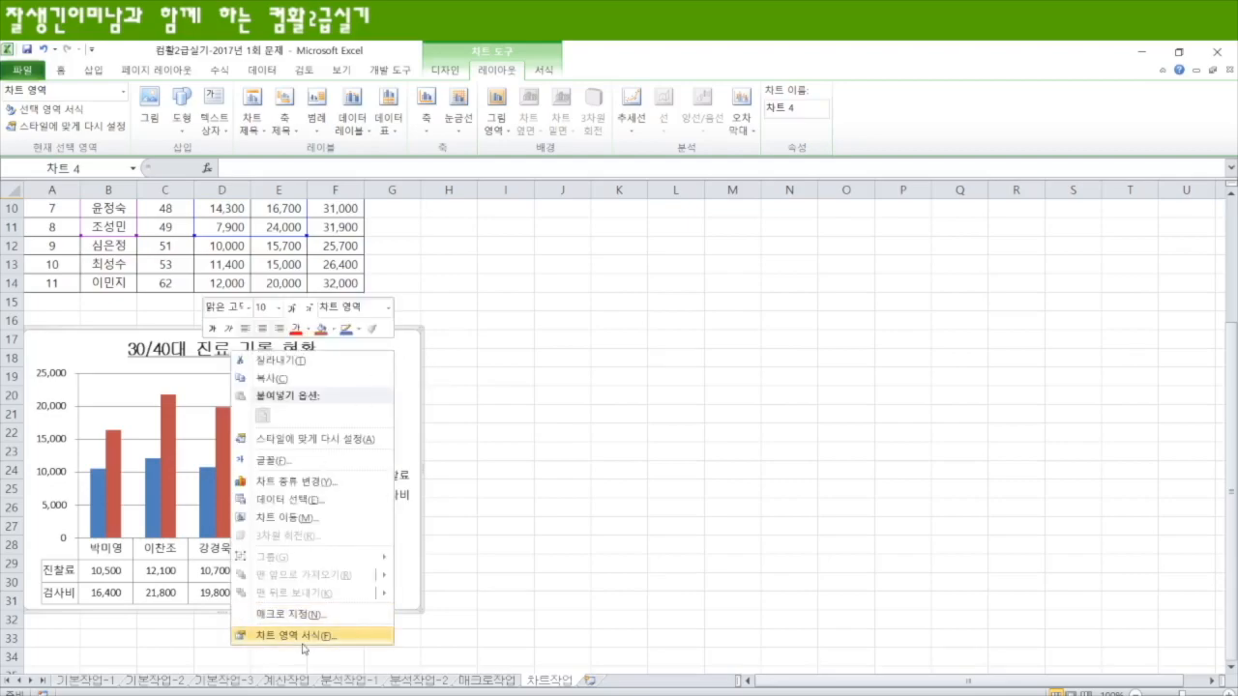
click(305, 638)
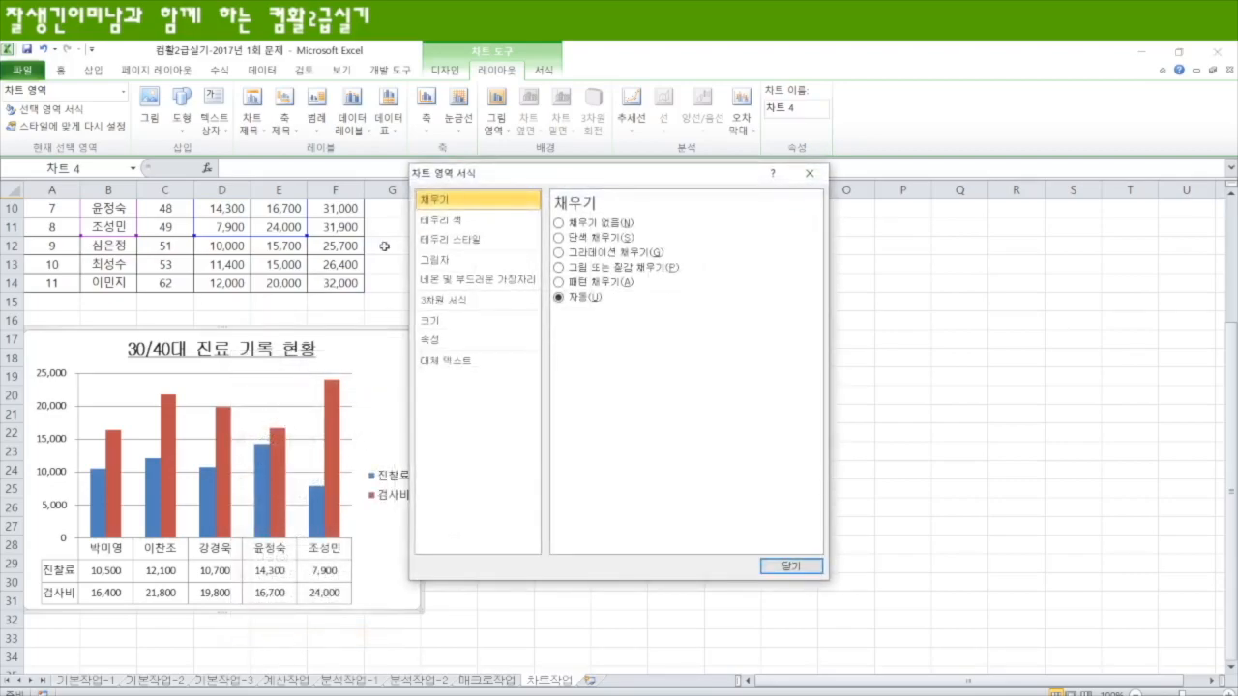
click(450, 243)
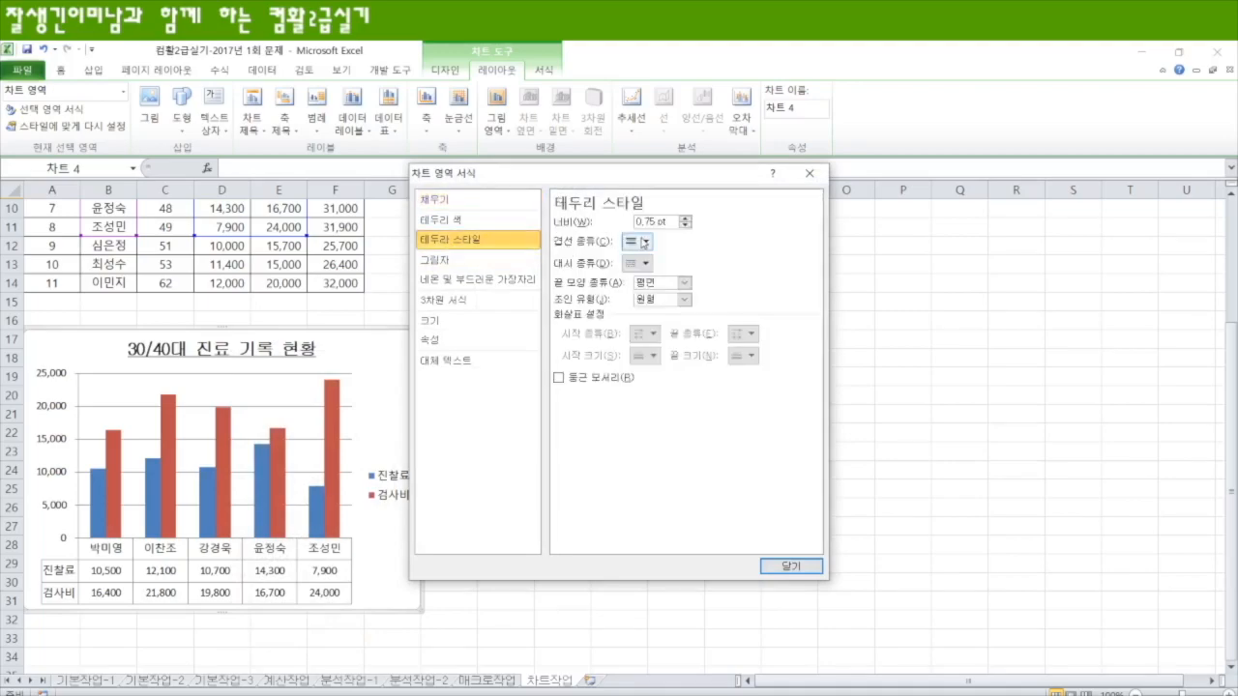
double_click(651, 221)
text(2)
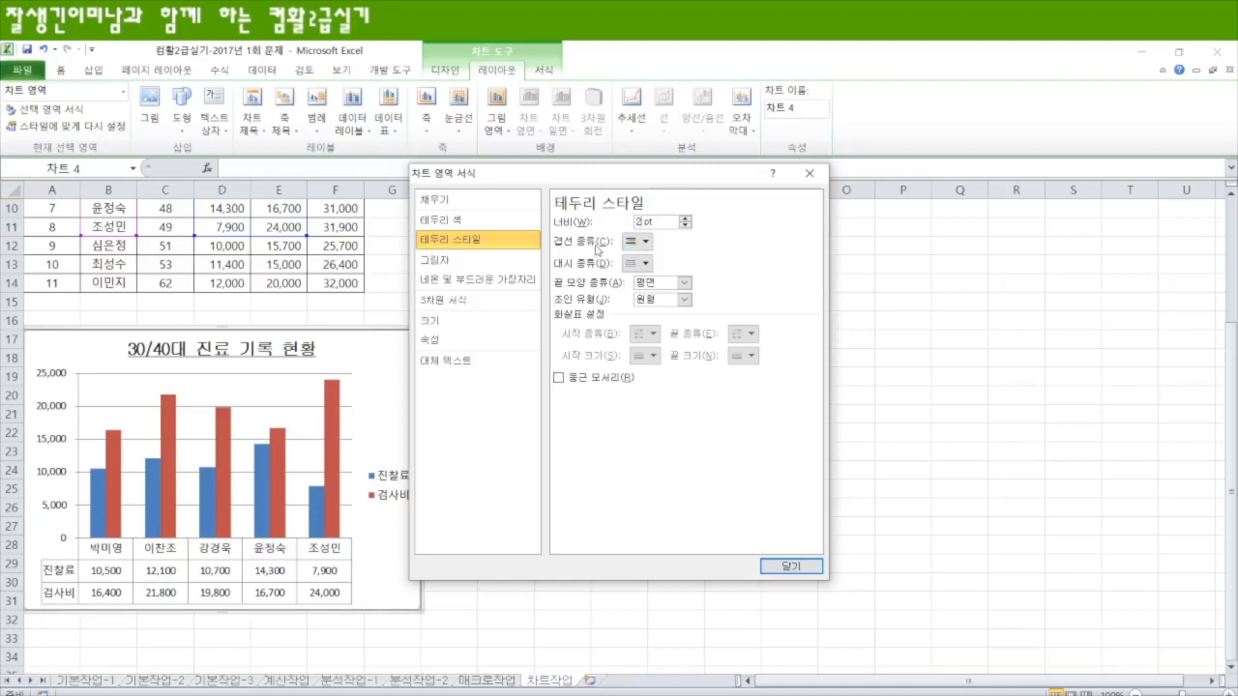
click(559, 378)
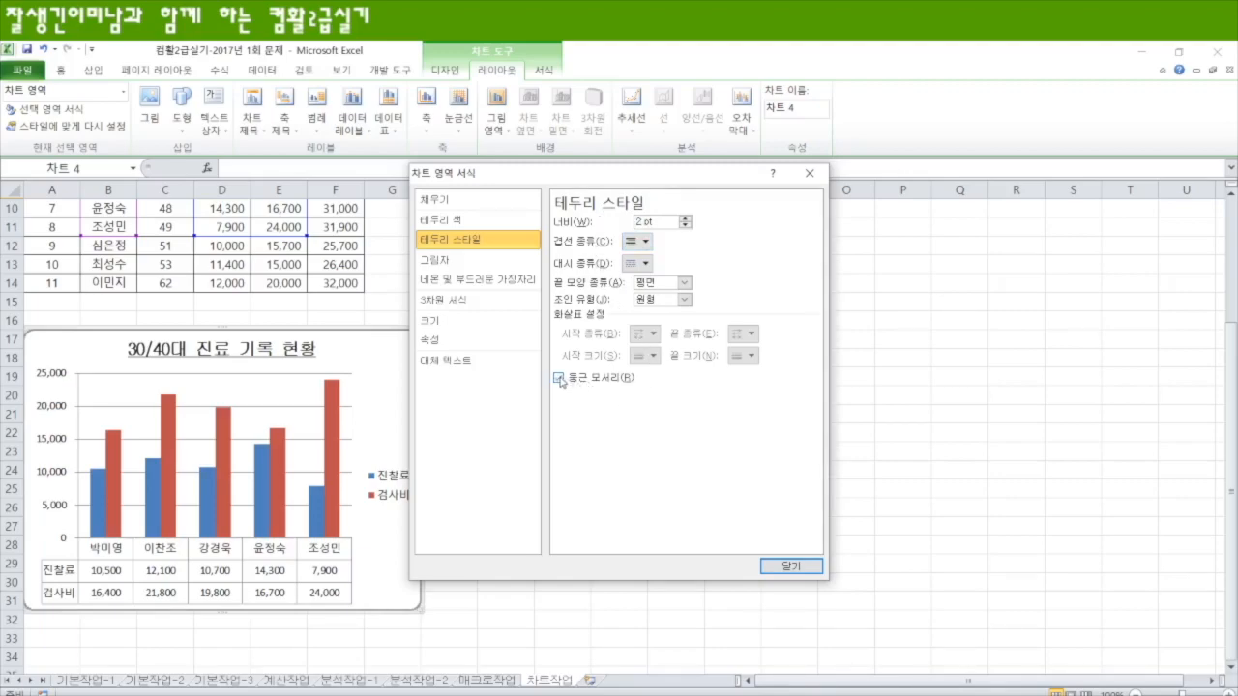
click(791, 567)
key(Escape)
scroll(442, 478, down, 1)
scroll(443, 479, up, 3)
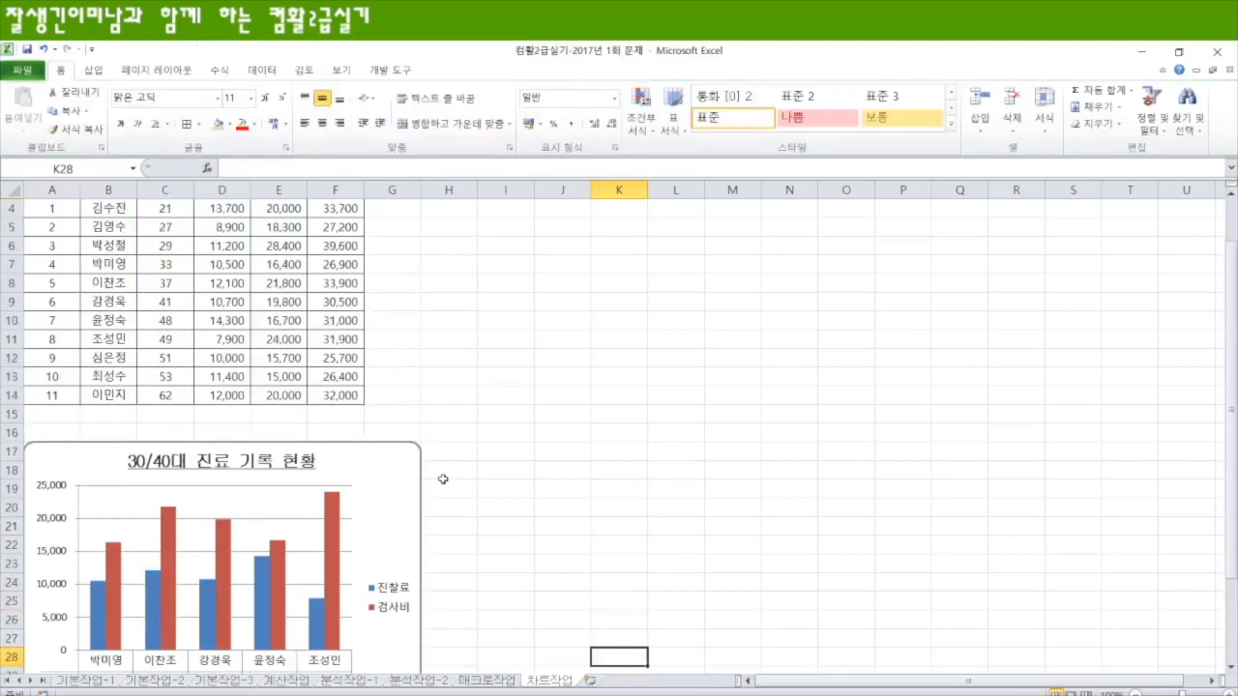
scroll(443, 479, down, 5)
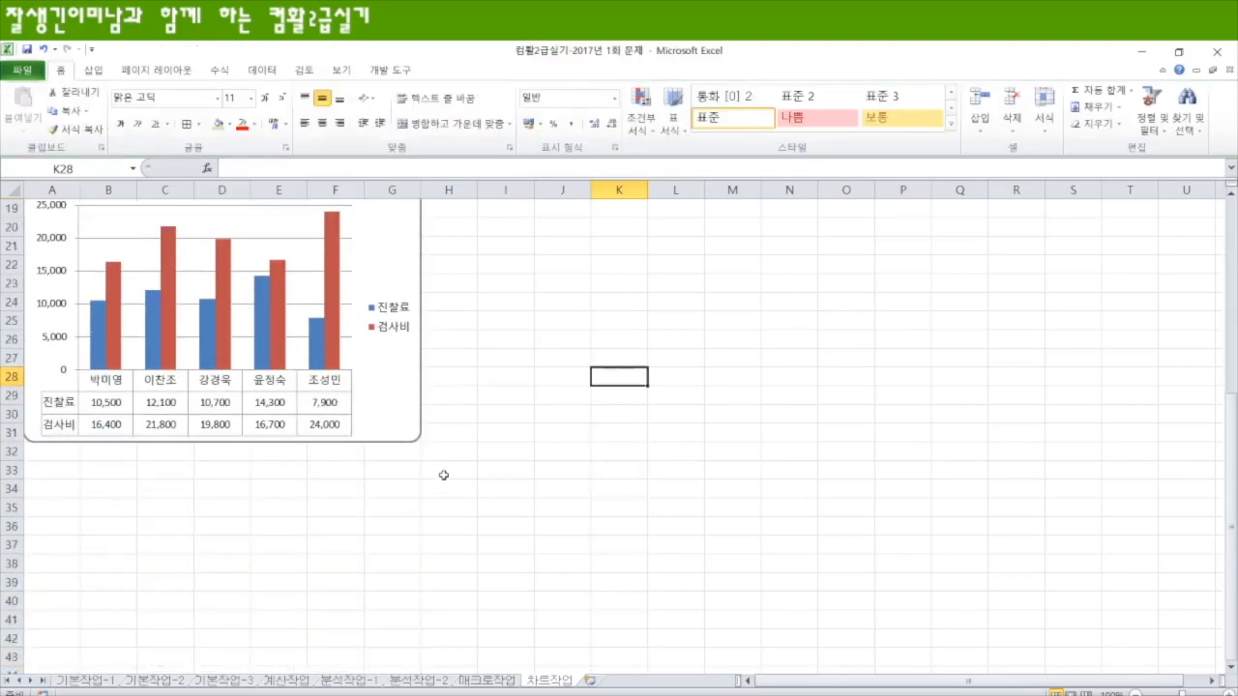
Step: Review the other worksheets from 매크로작업 back to 기본작업-1, including its course table A3:F12, and the tables on 계산작업
click(488, 681)
click(418, 680)
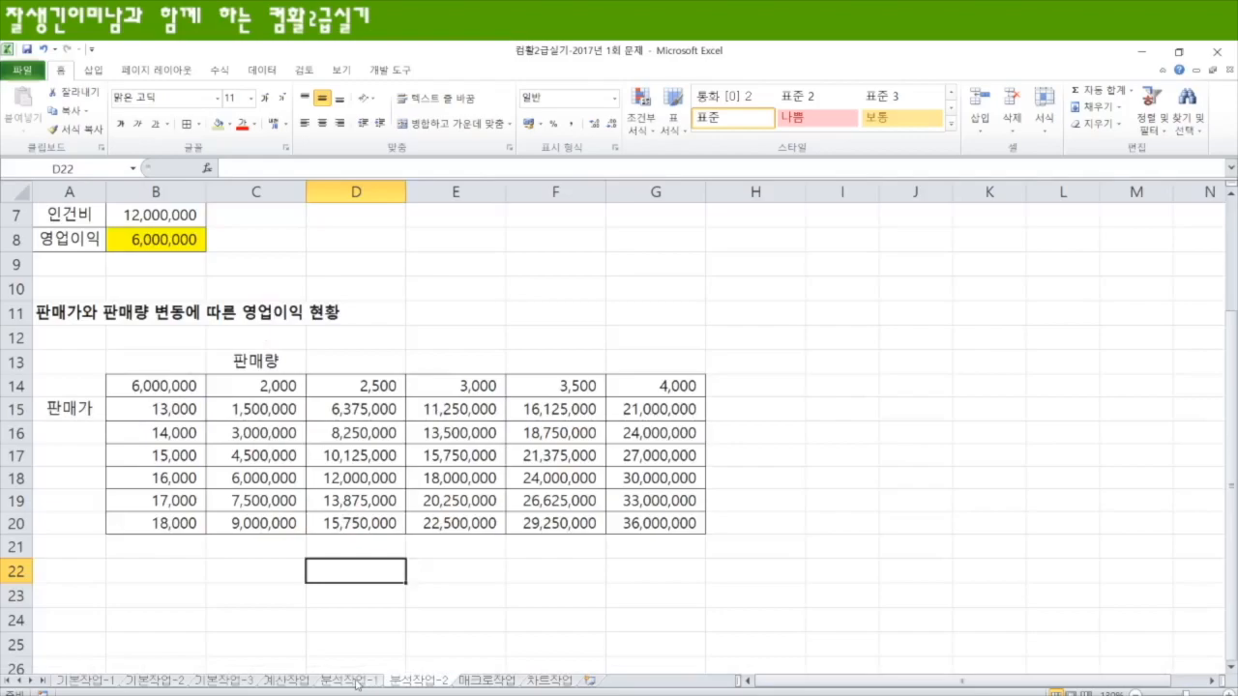
click(348, 681)
click(283, 680)
click(223, 681)
click(155, 680)
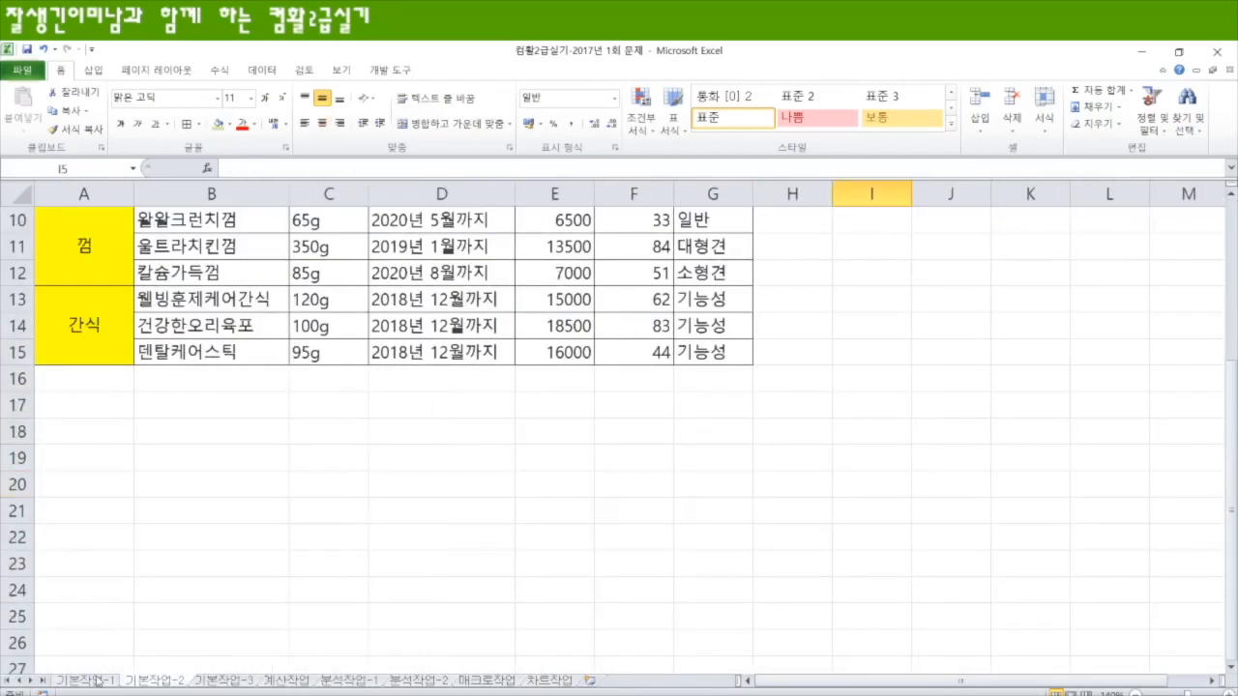
click(85, 680)
drag(89, 295, 785, 575)
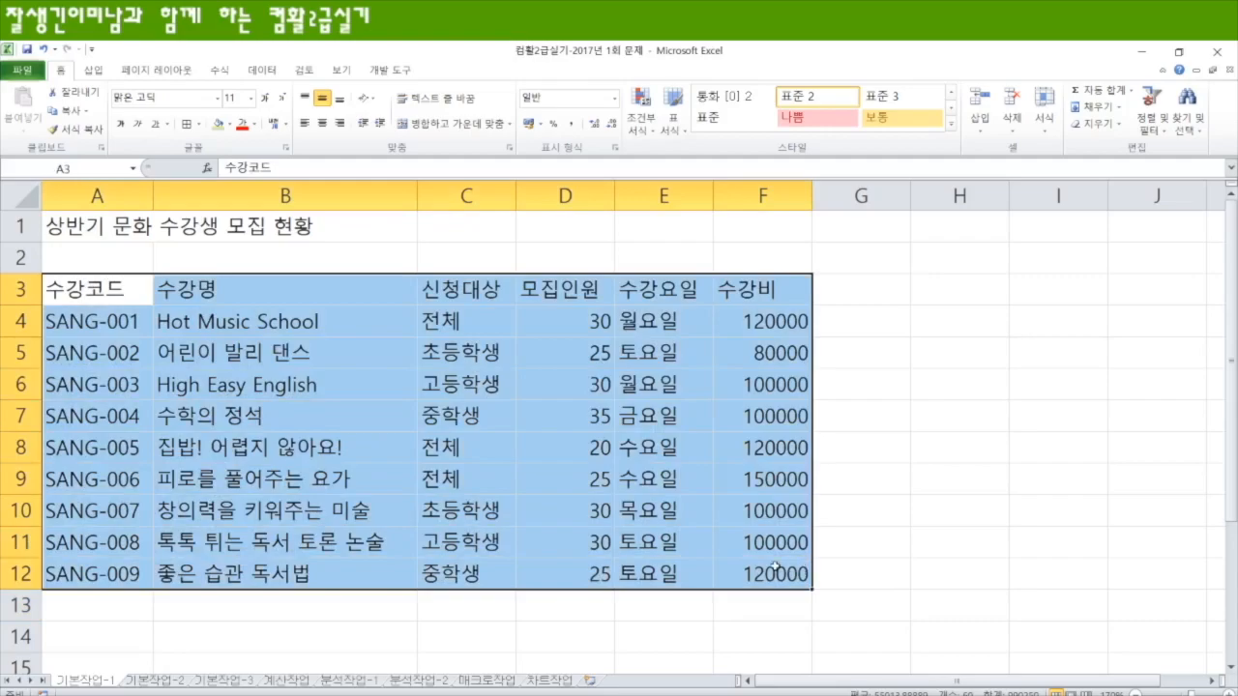
click(288, 685)
scroll(741, 483, up, 8)
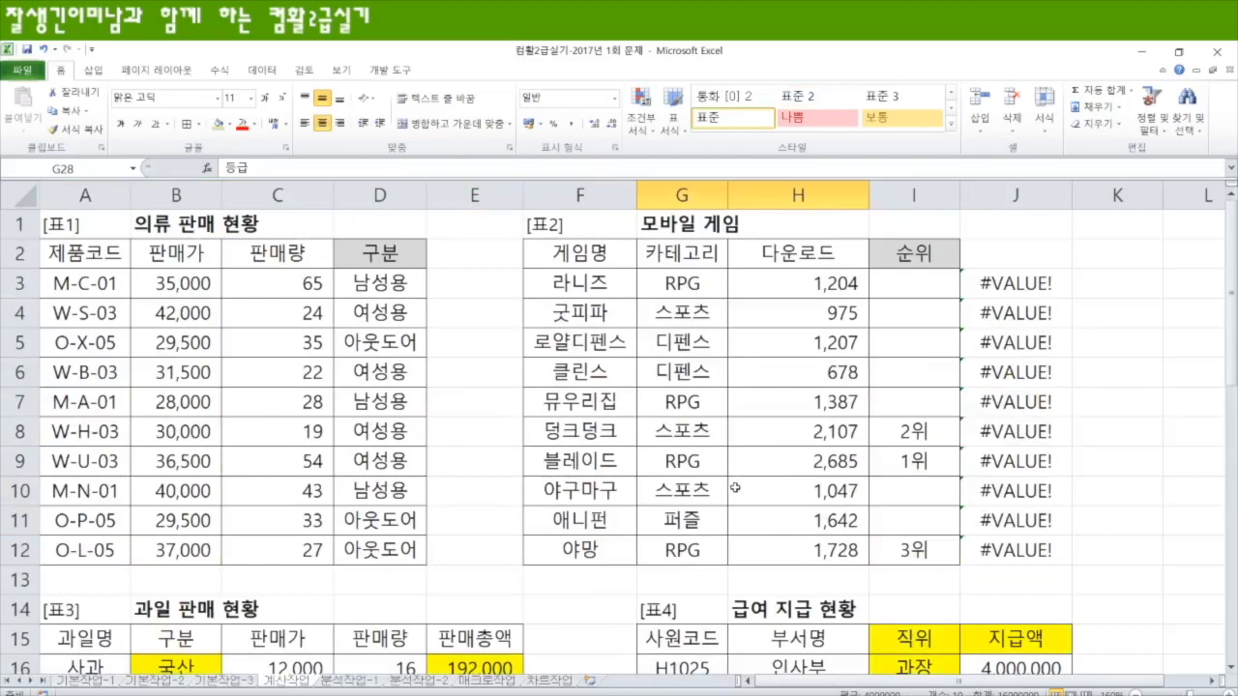